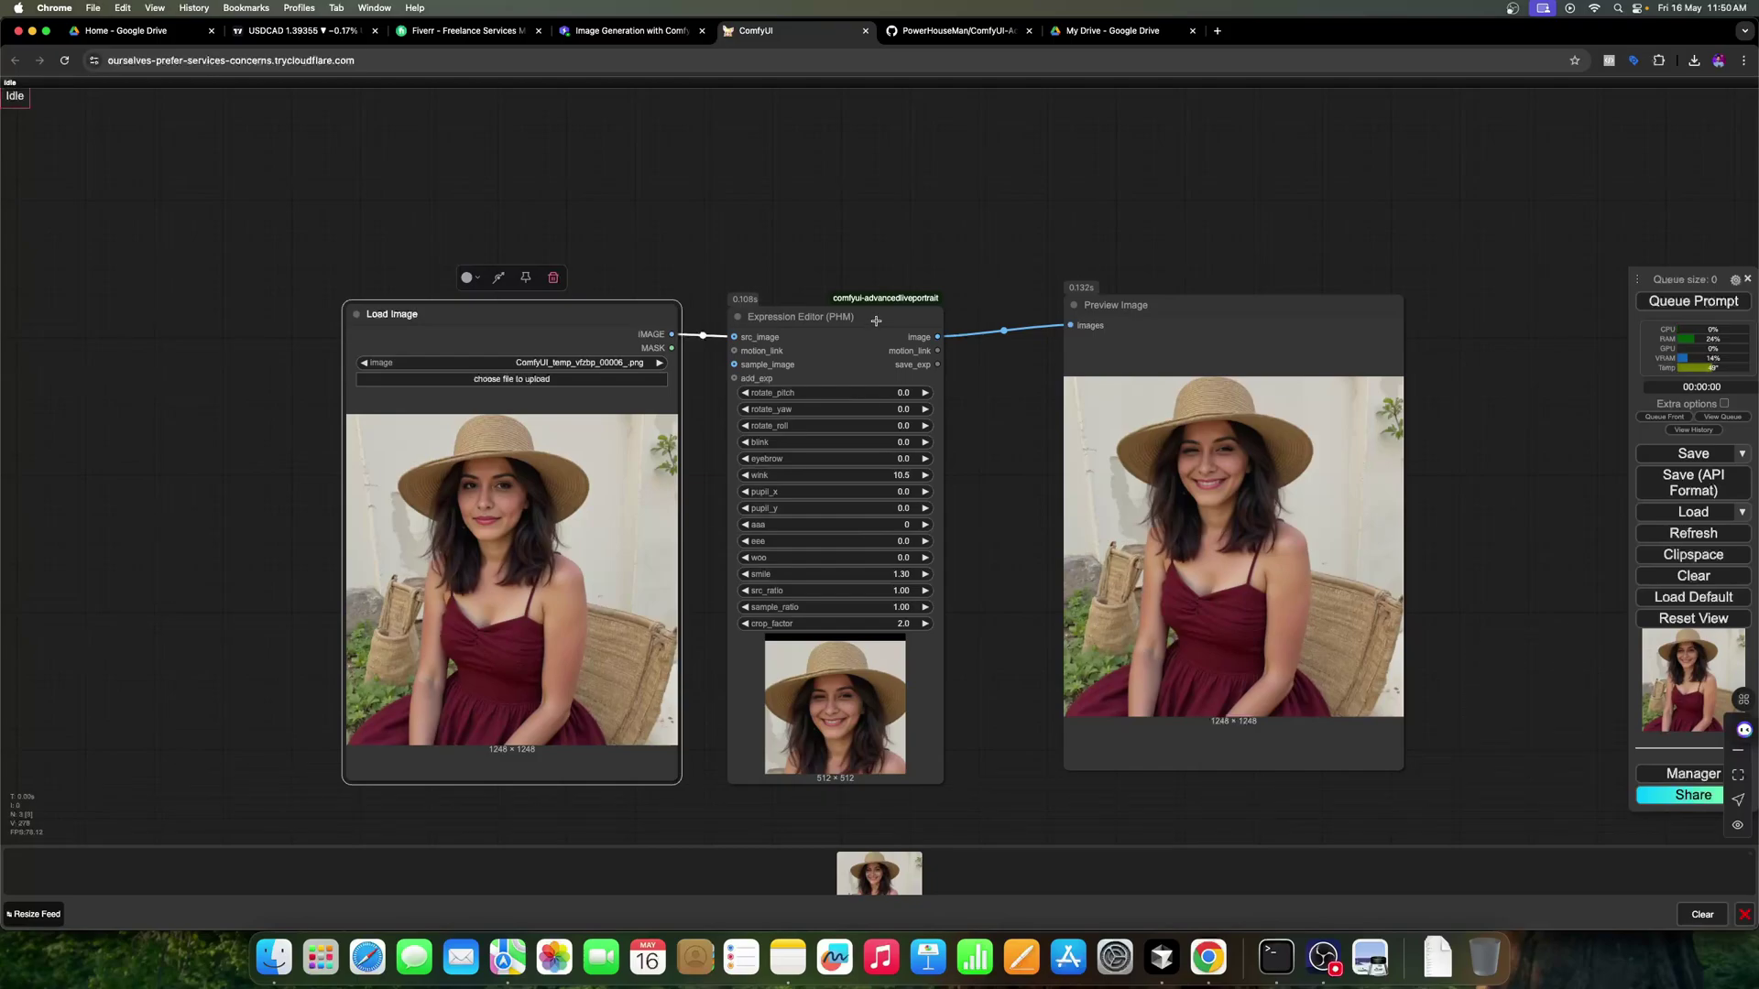
Nudge the Expression Editor node and canvas, then switch to the ComfyUI-AdvancedLivePortrait repository page
drag(874, 317, 877, 306)
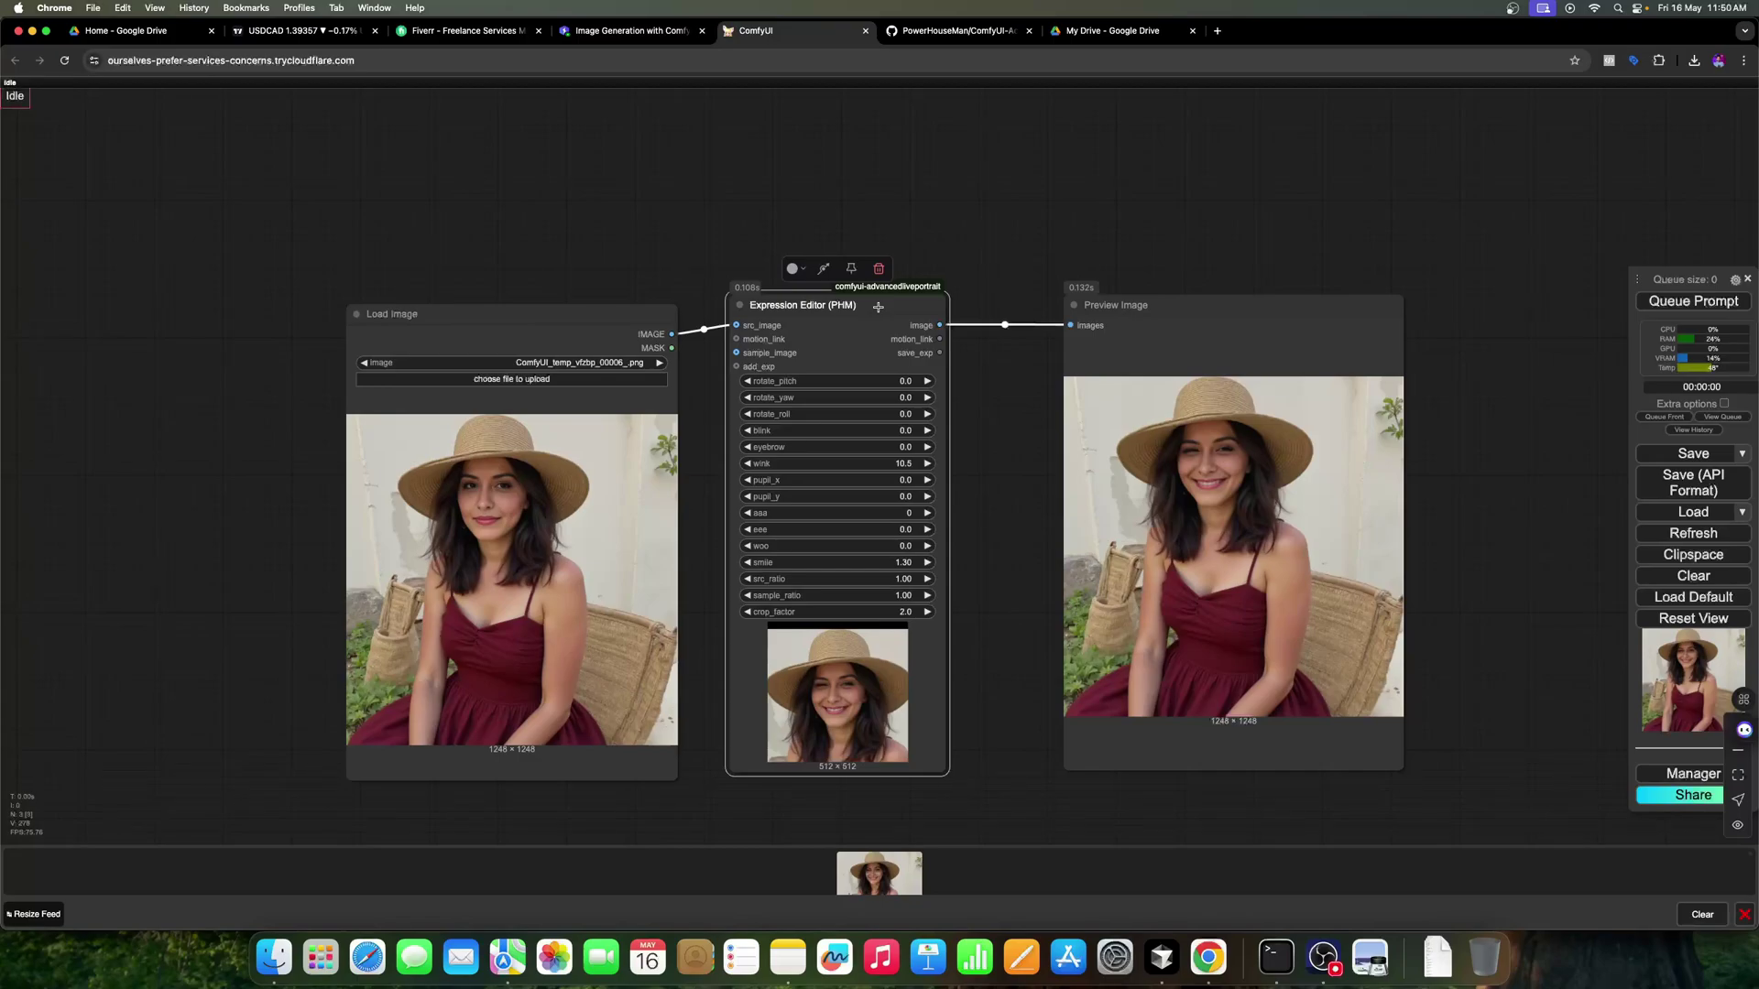
drag(1022, 467, 1021, 437)
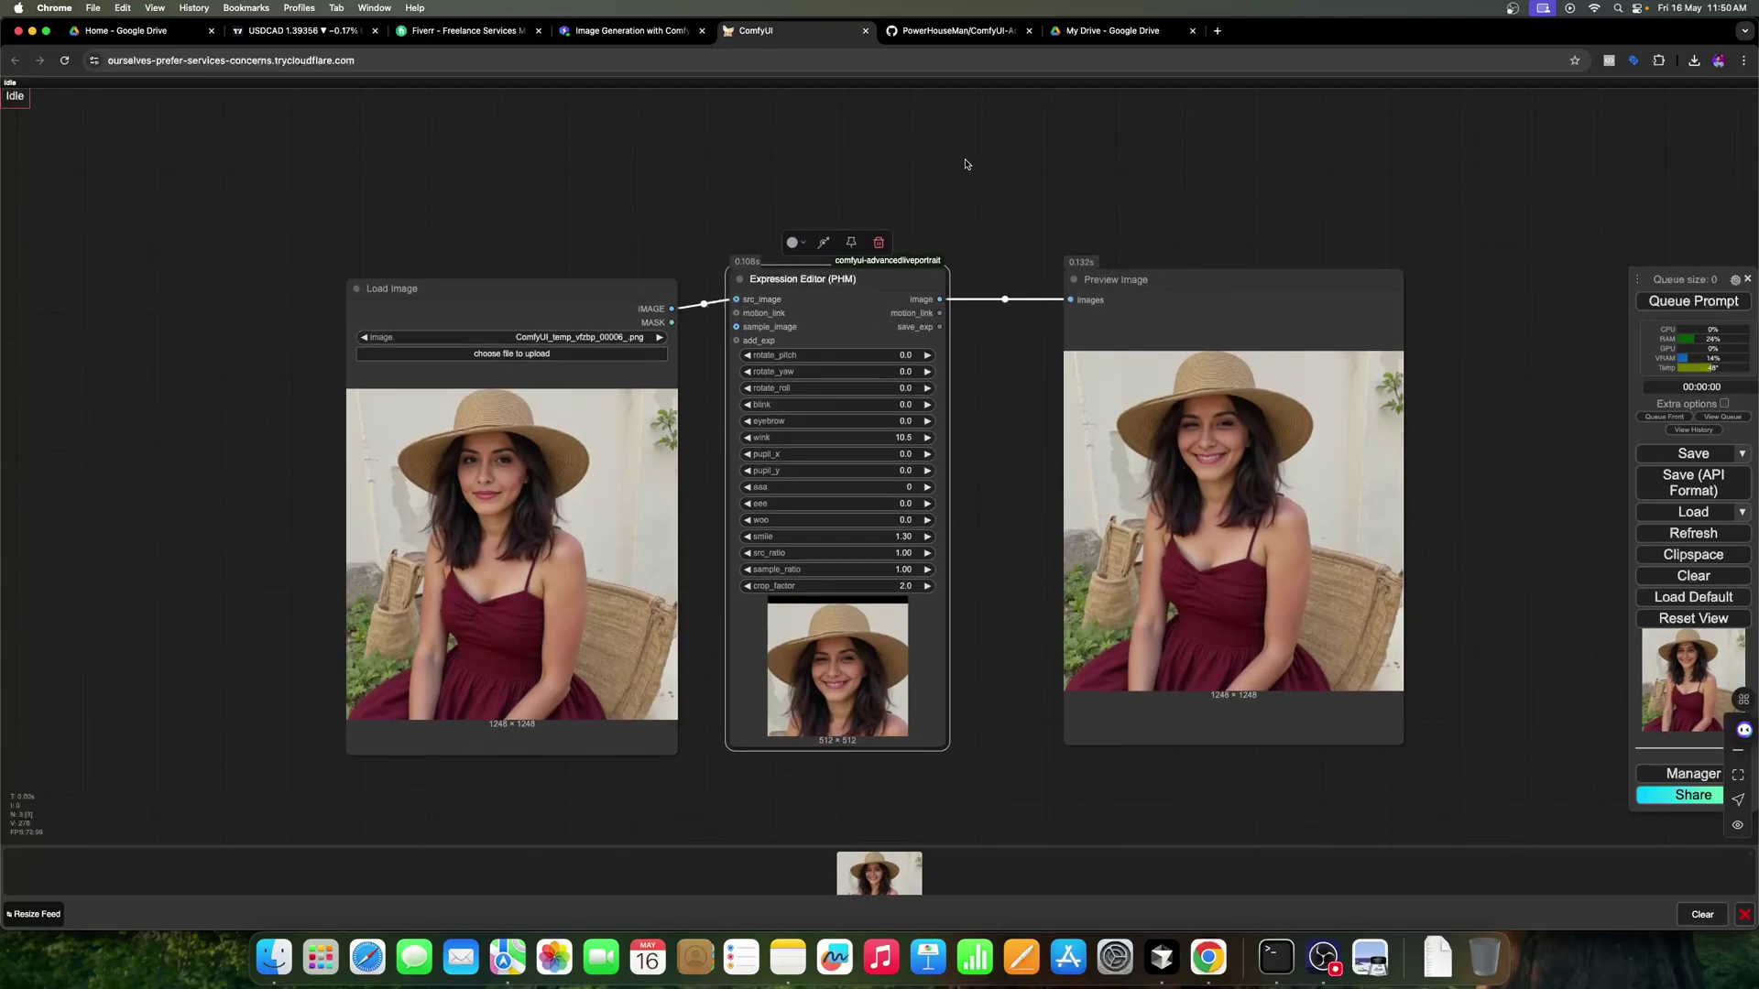
click(949, 30)
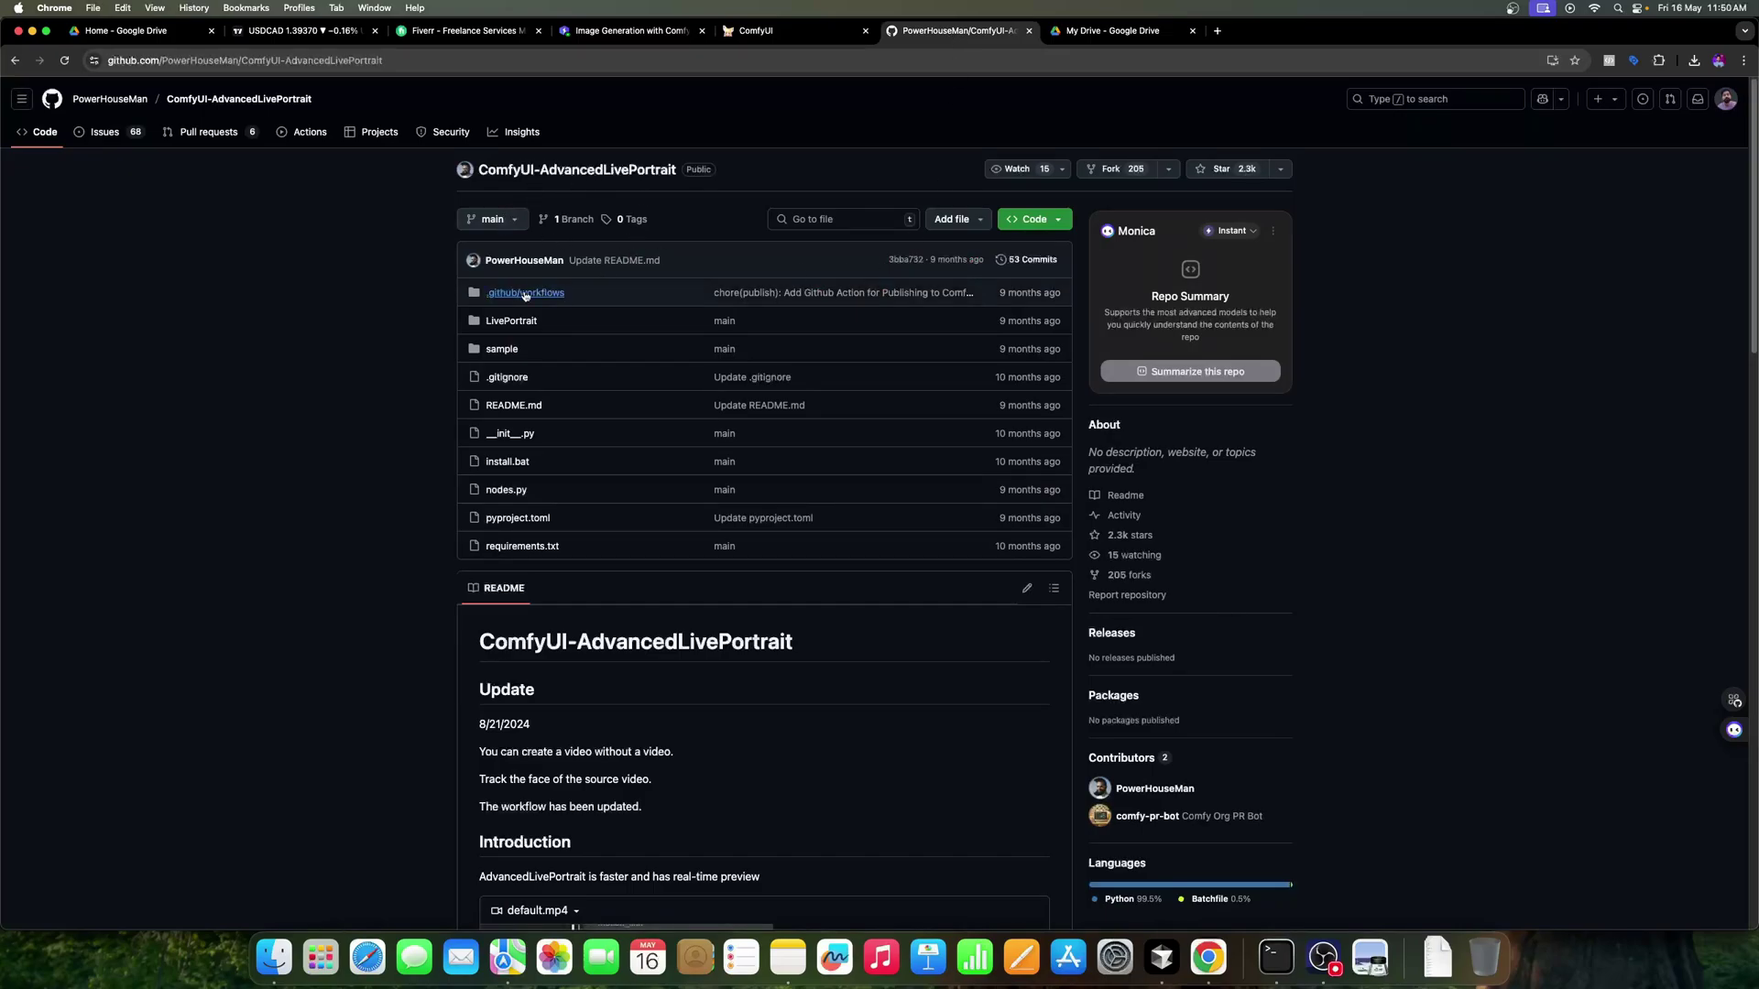
scroll(602, 469, down, 5)
scroll(719, 486, down, 5)
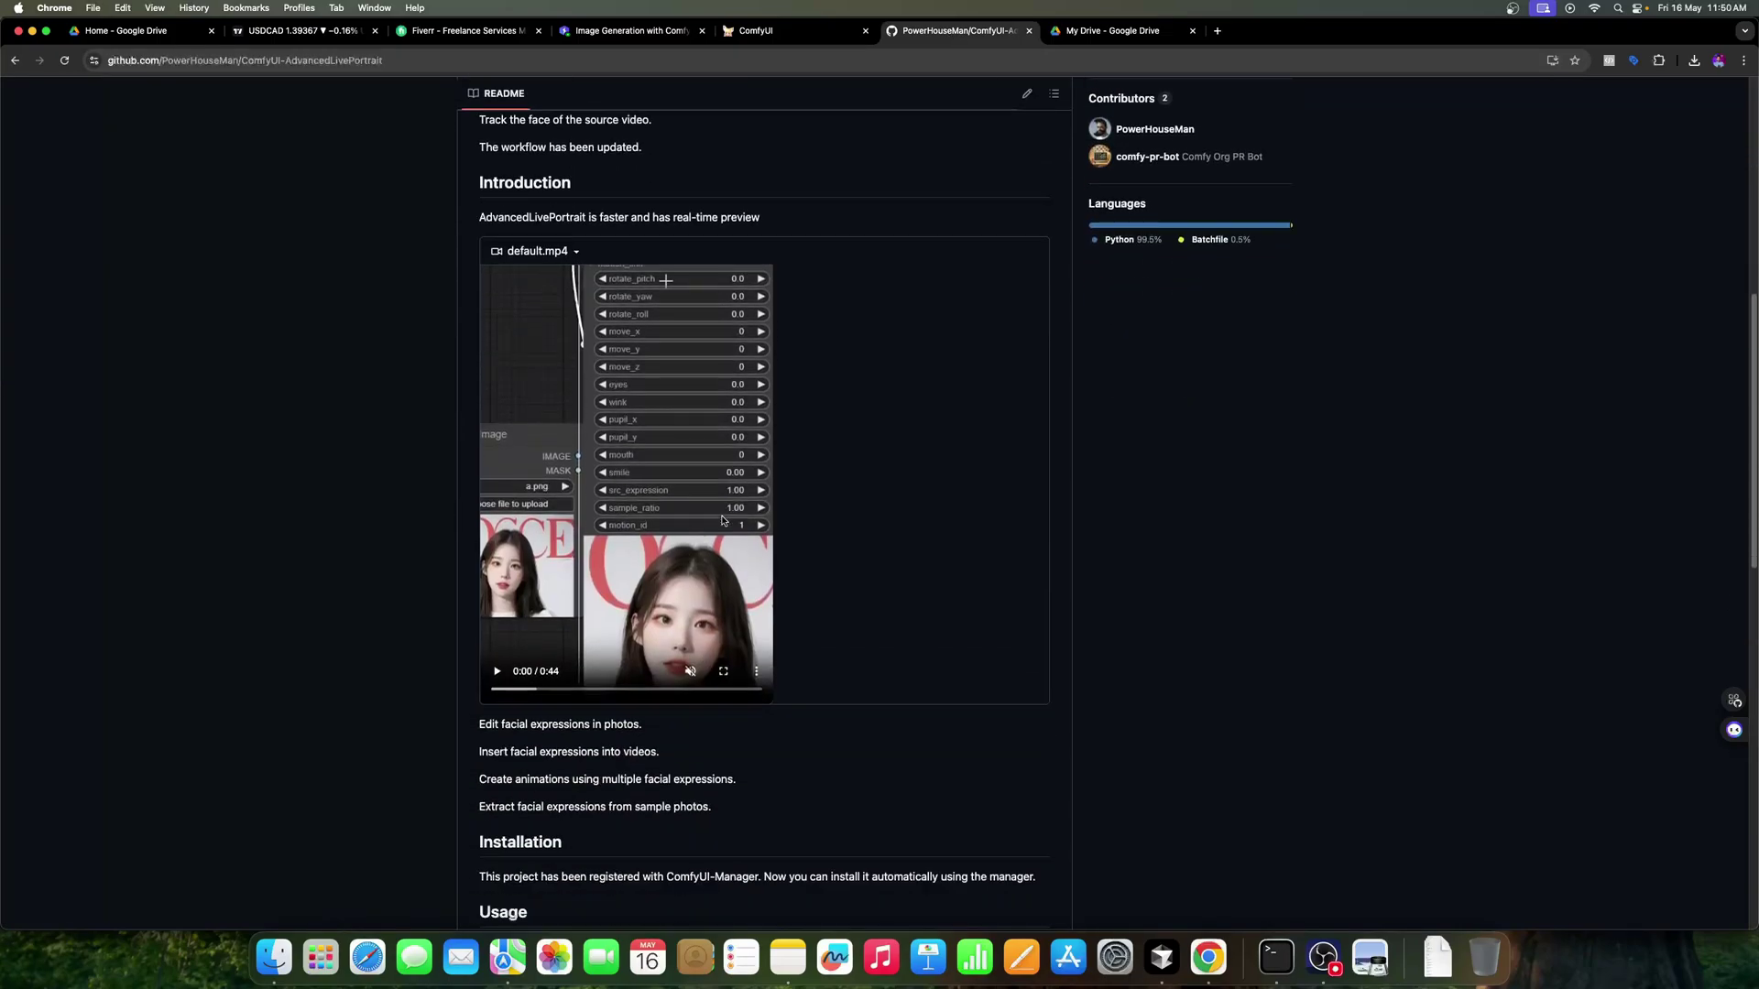
scroll(718, 486, down, 5)
scroll(719, 487, up, 5)
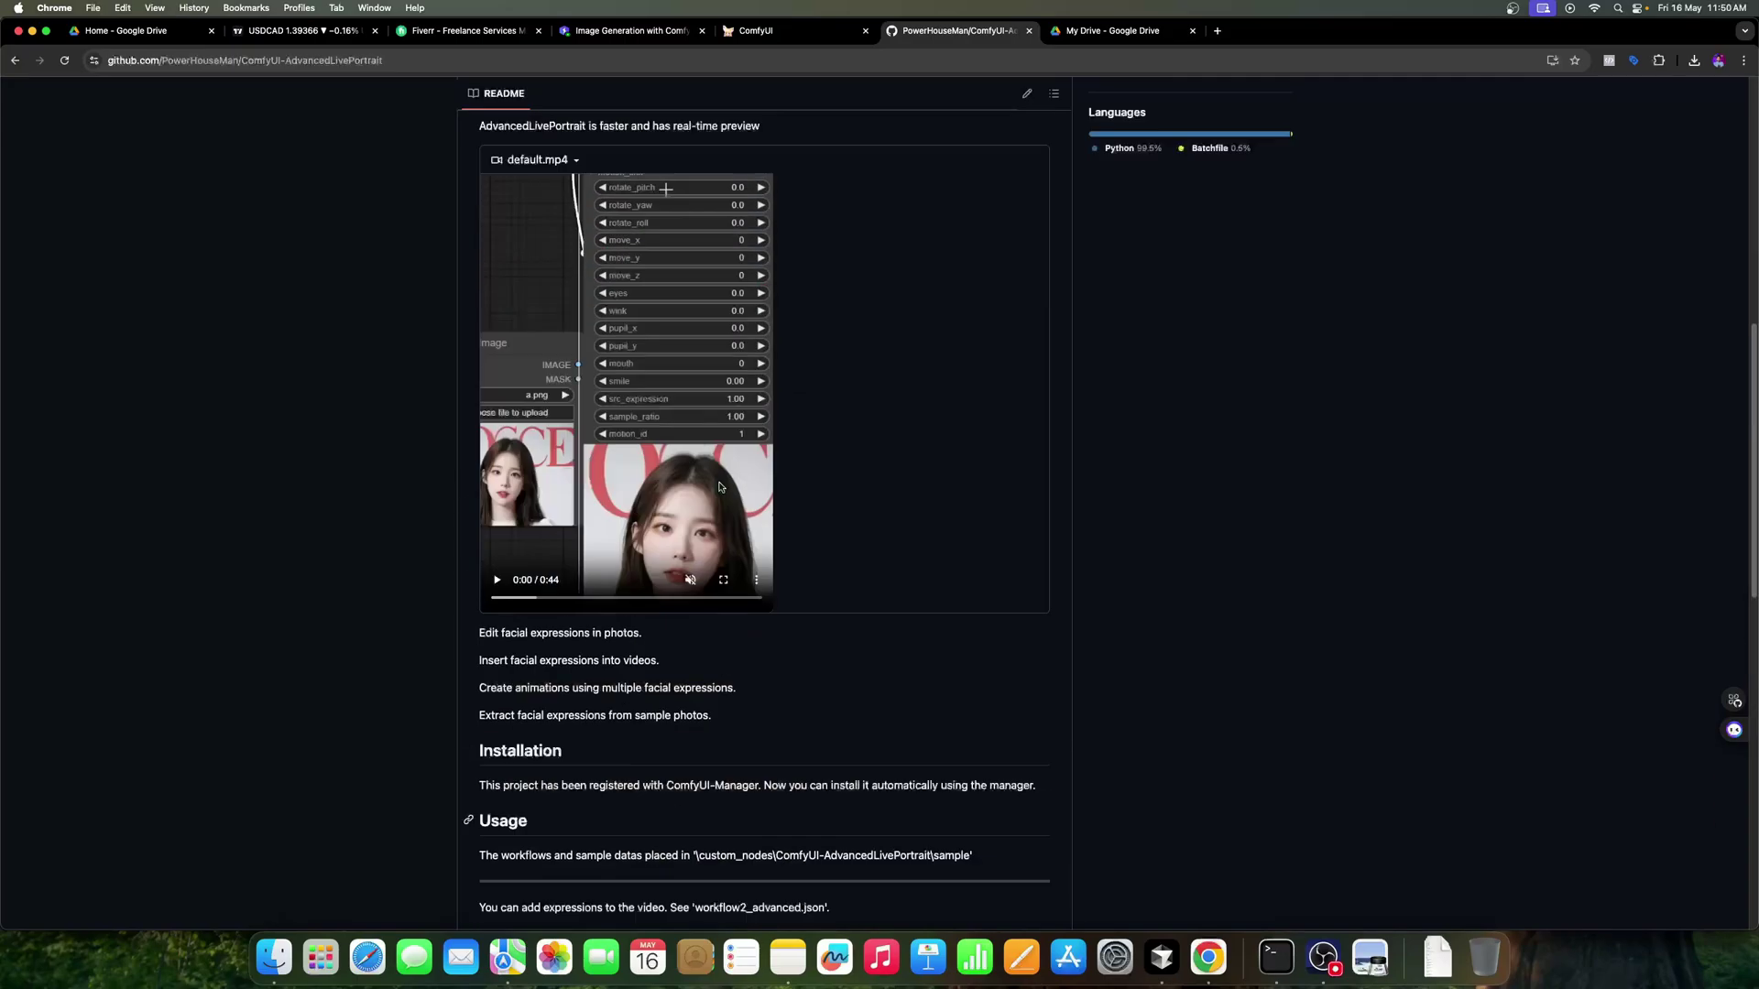
scroll(719, 486, up, 3)
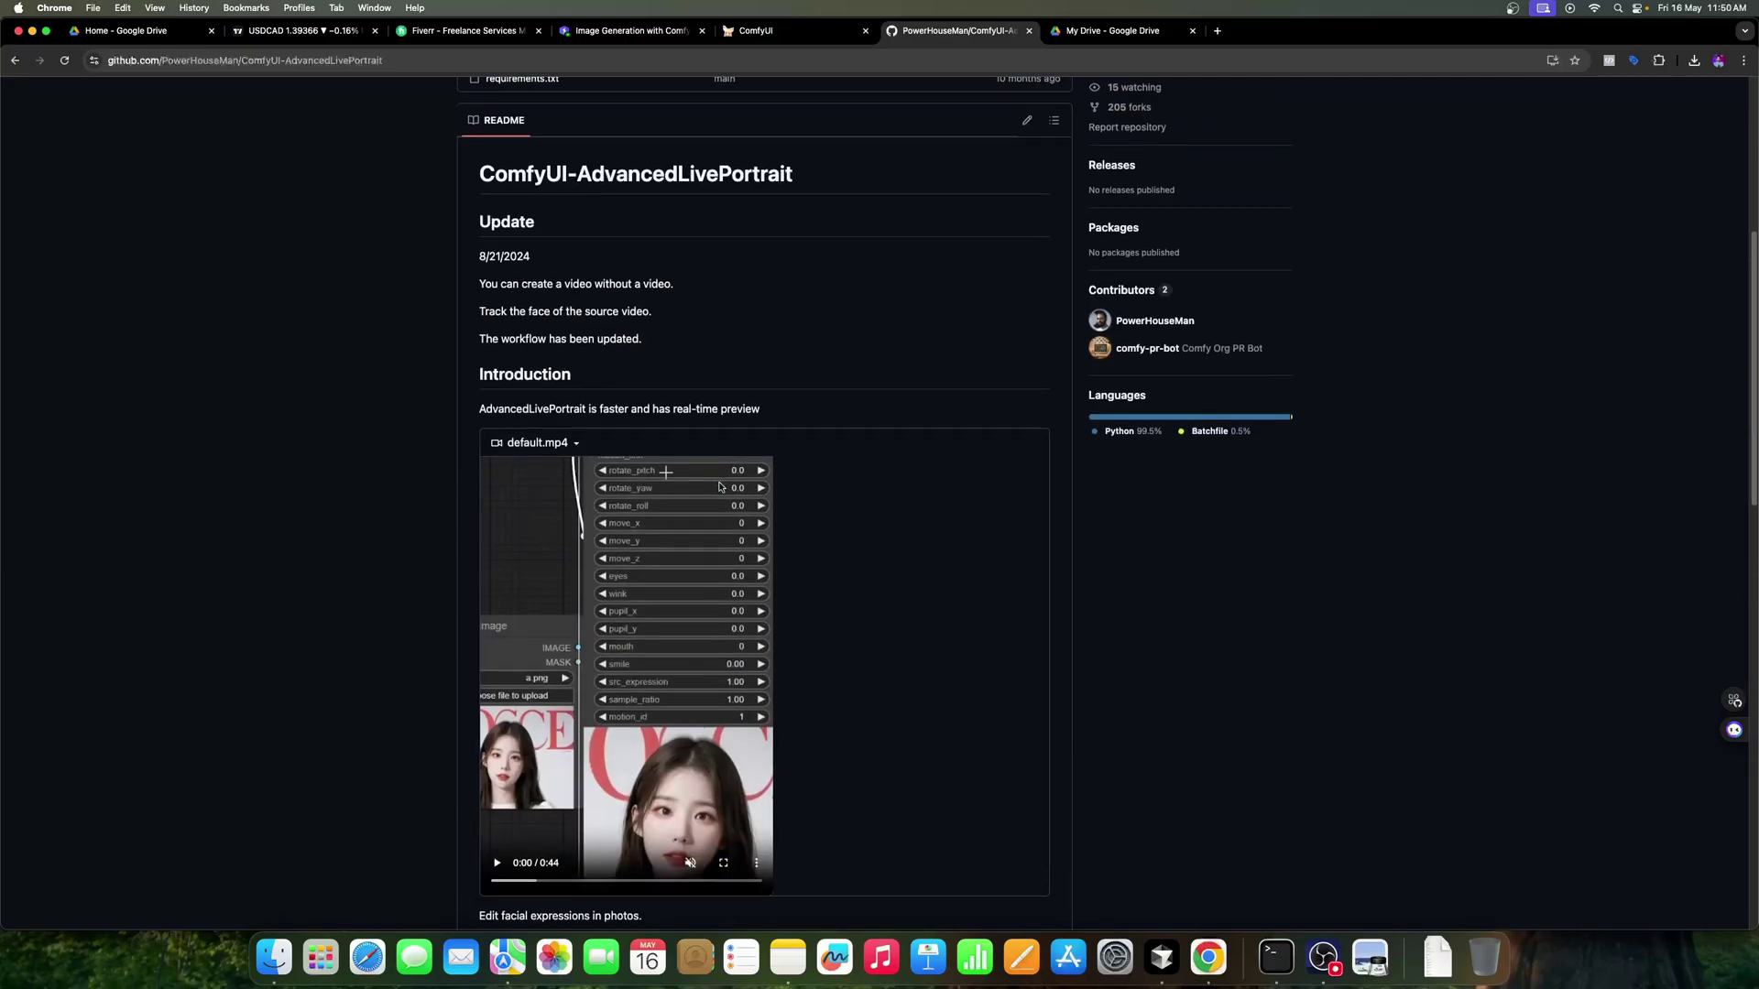
click(787, 32)
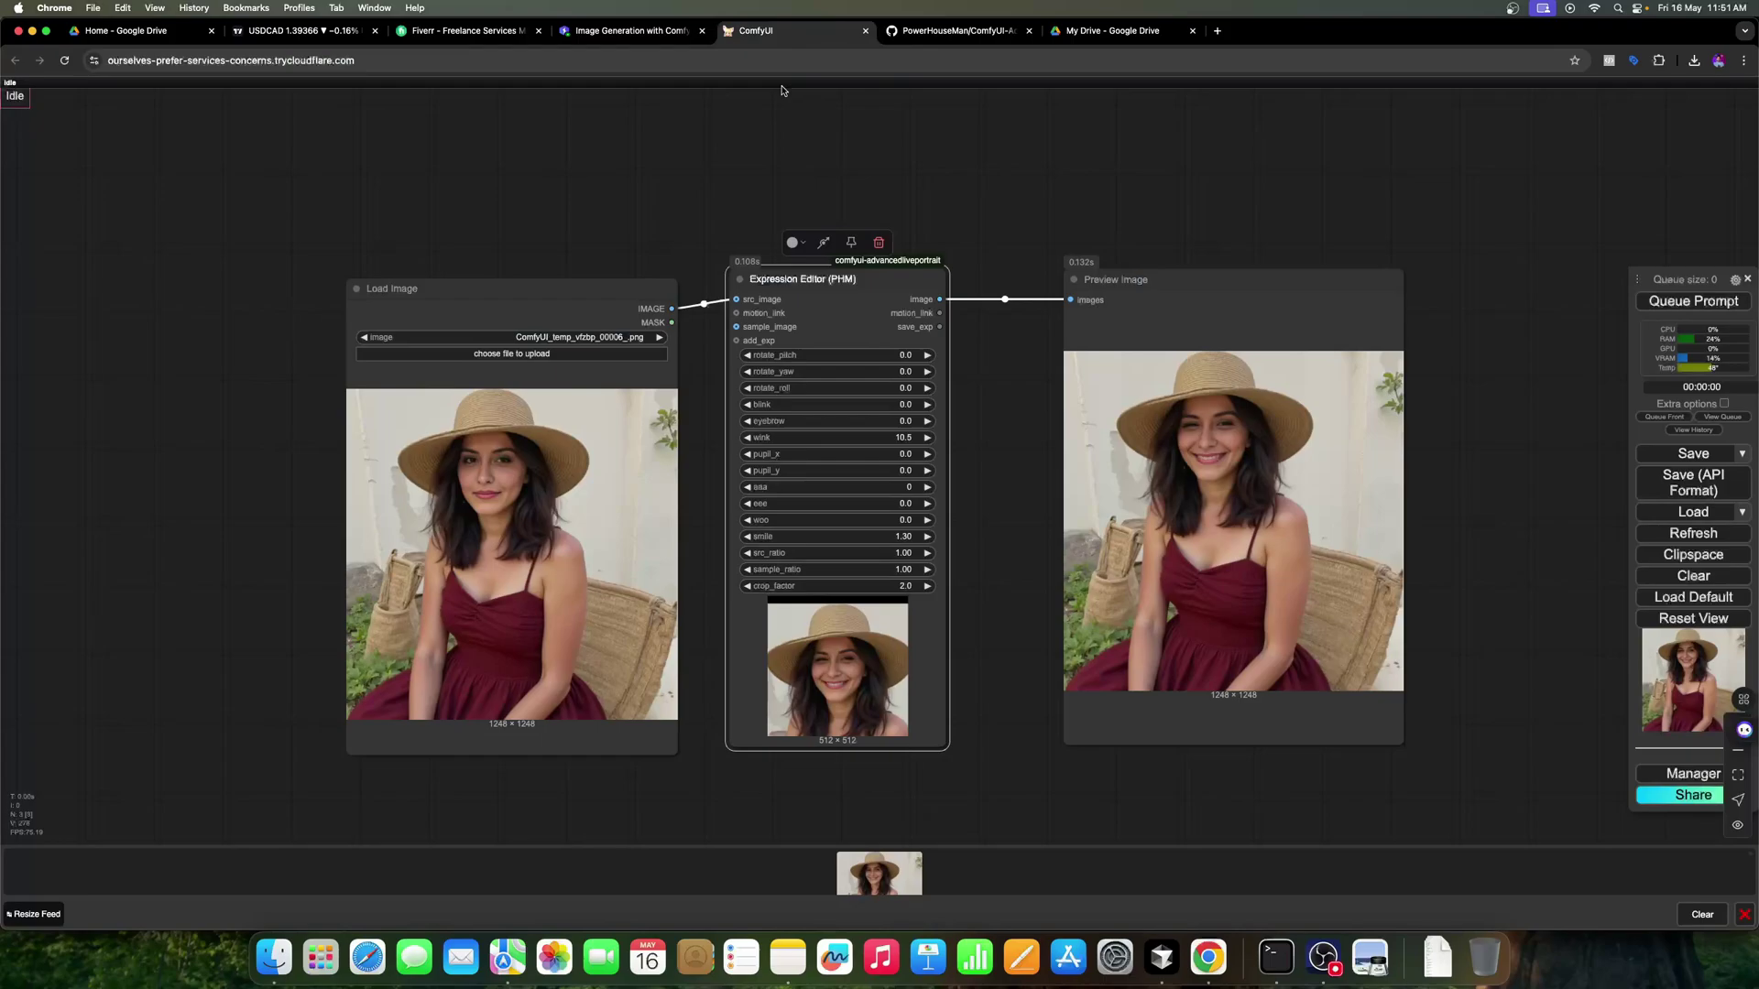
click(1693, 774)
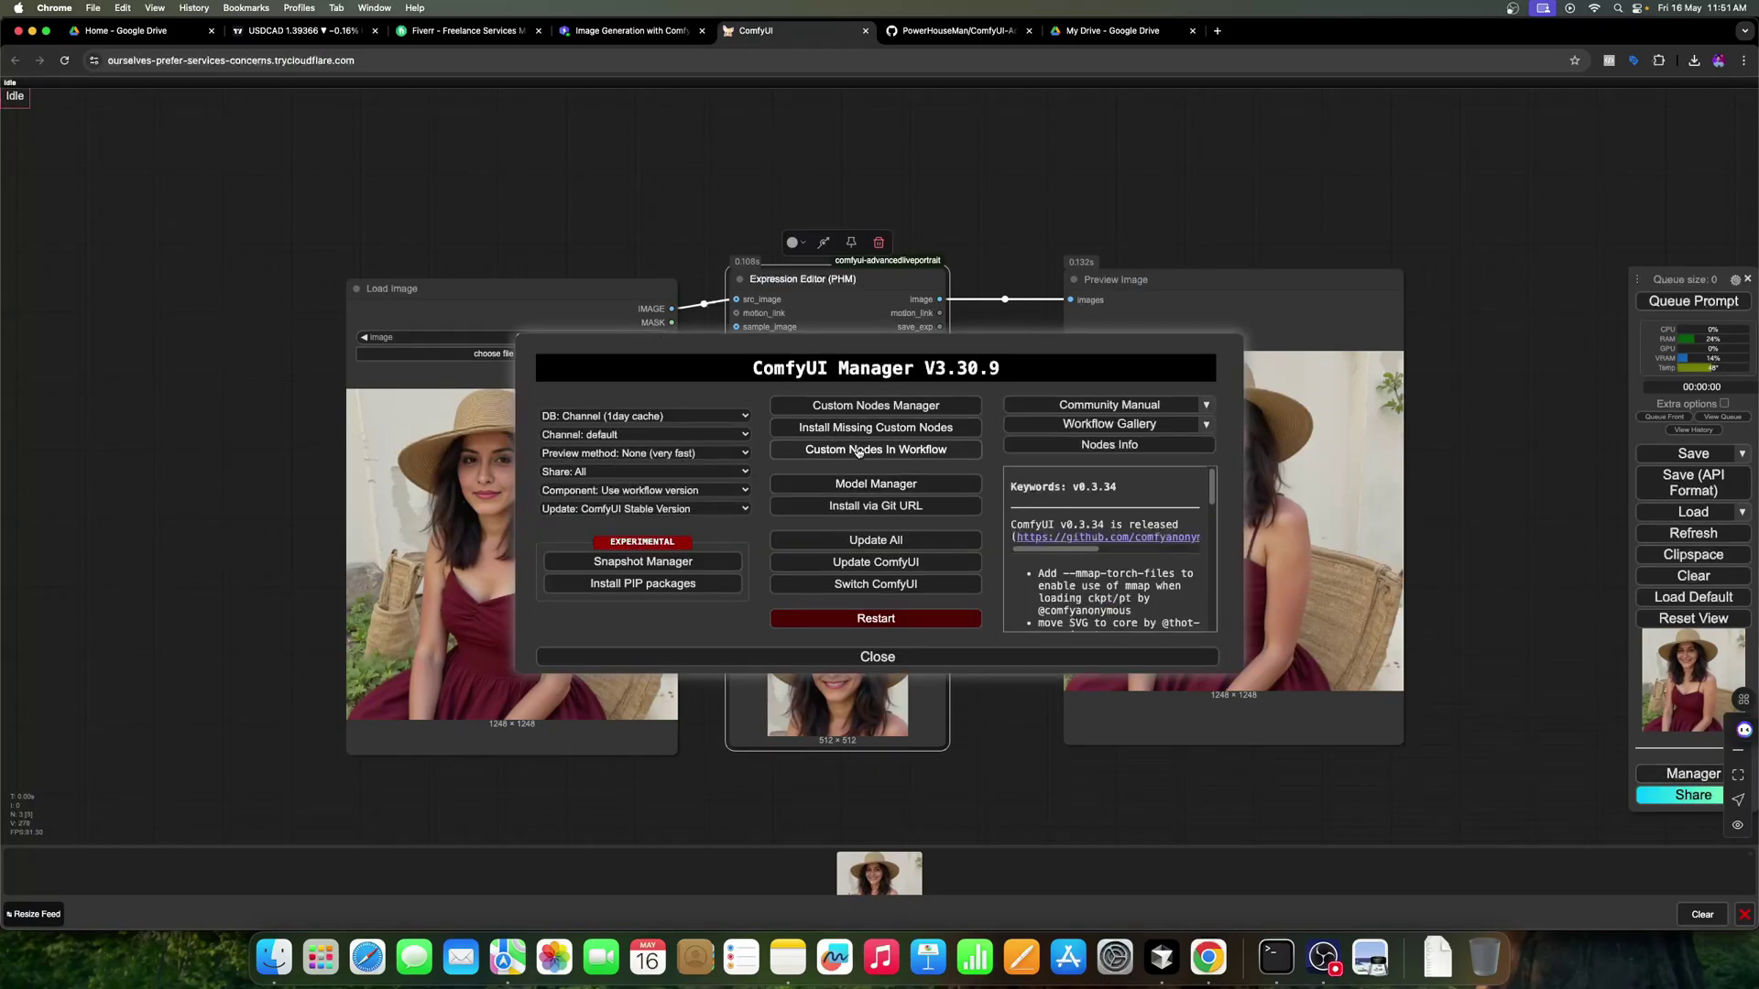
click(875, 406)
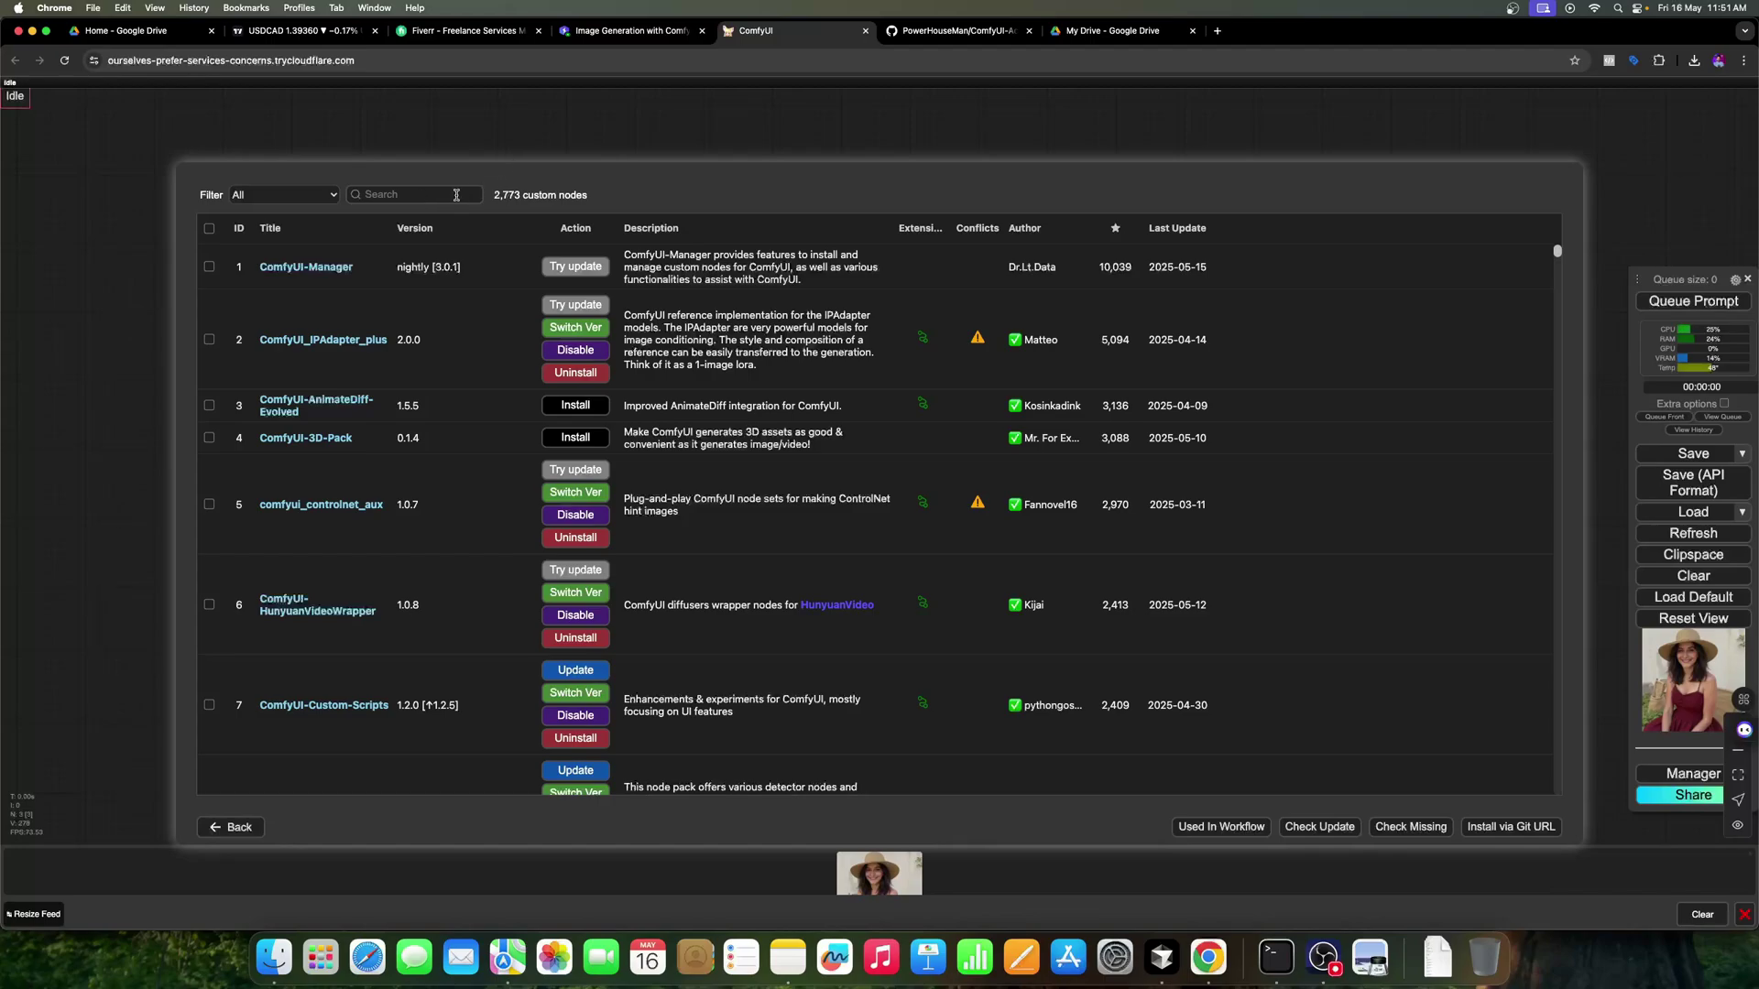
click(446, 196)
text(live)
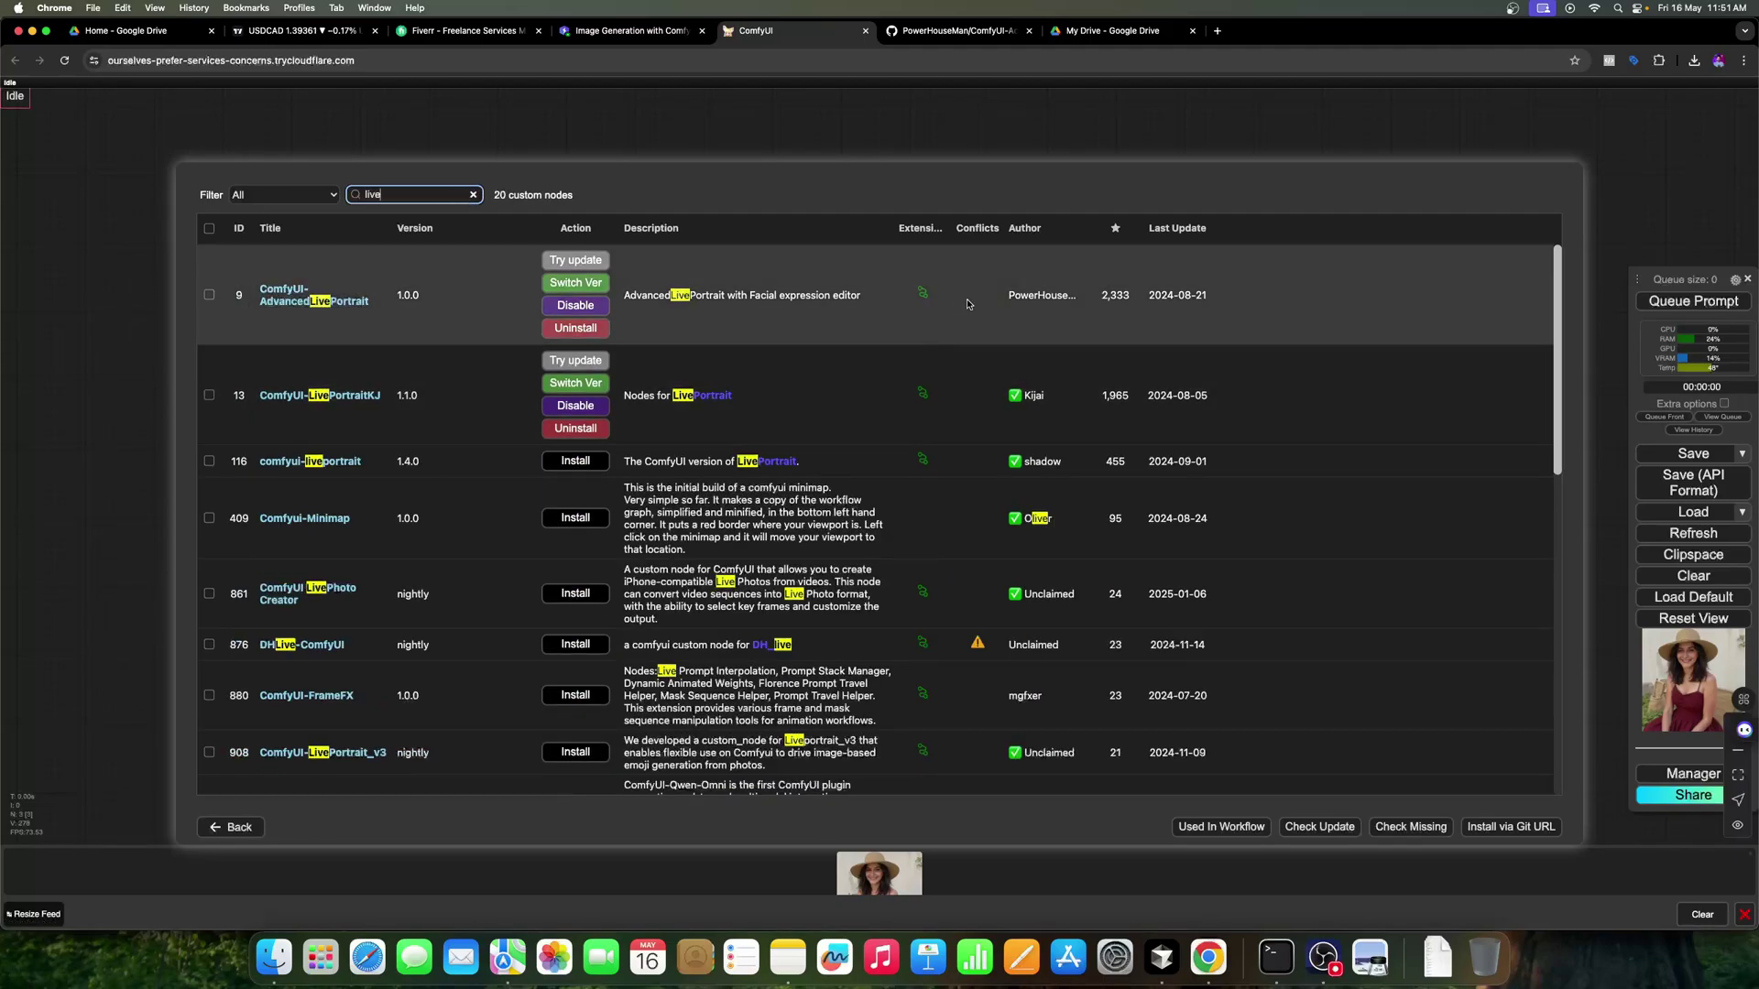
click(951, 30)
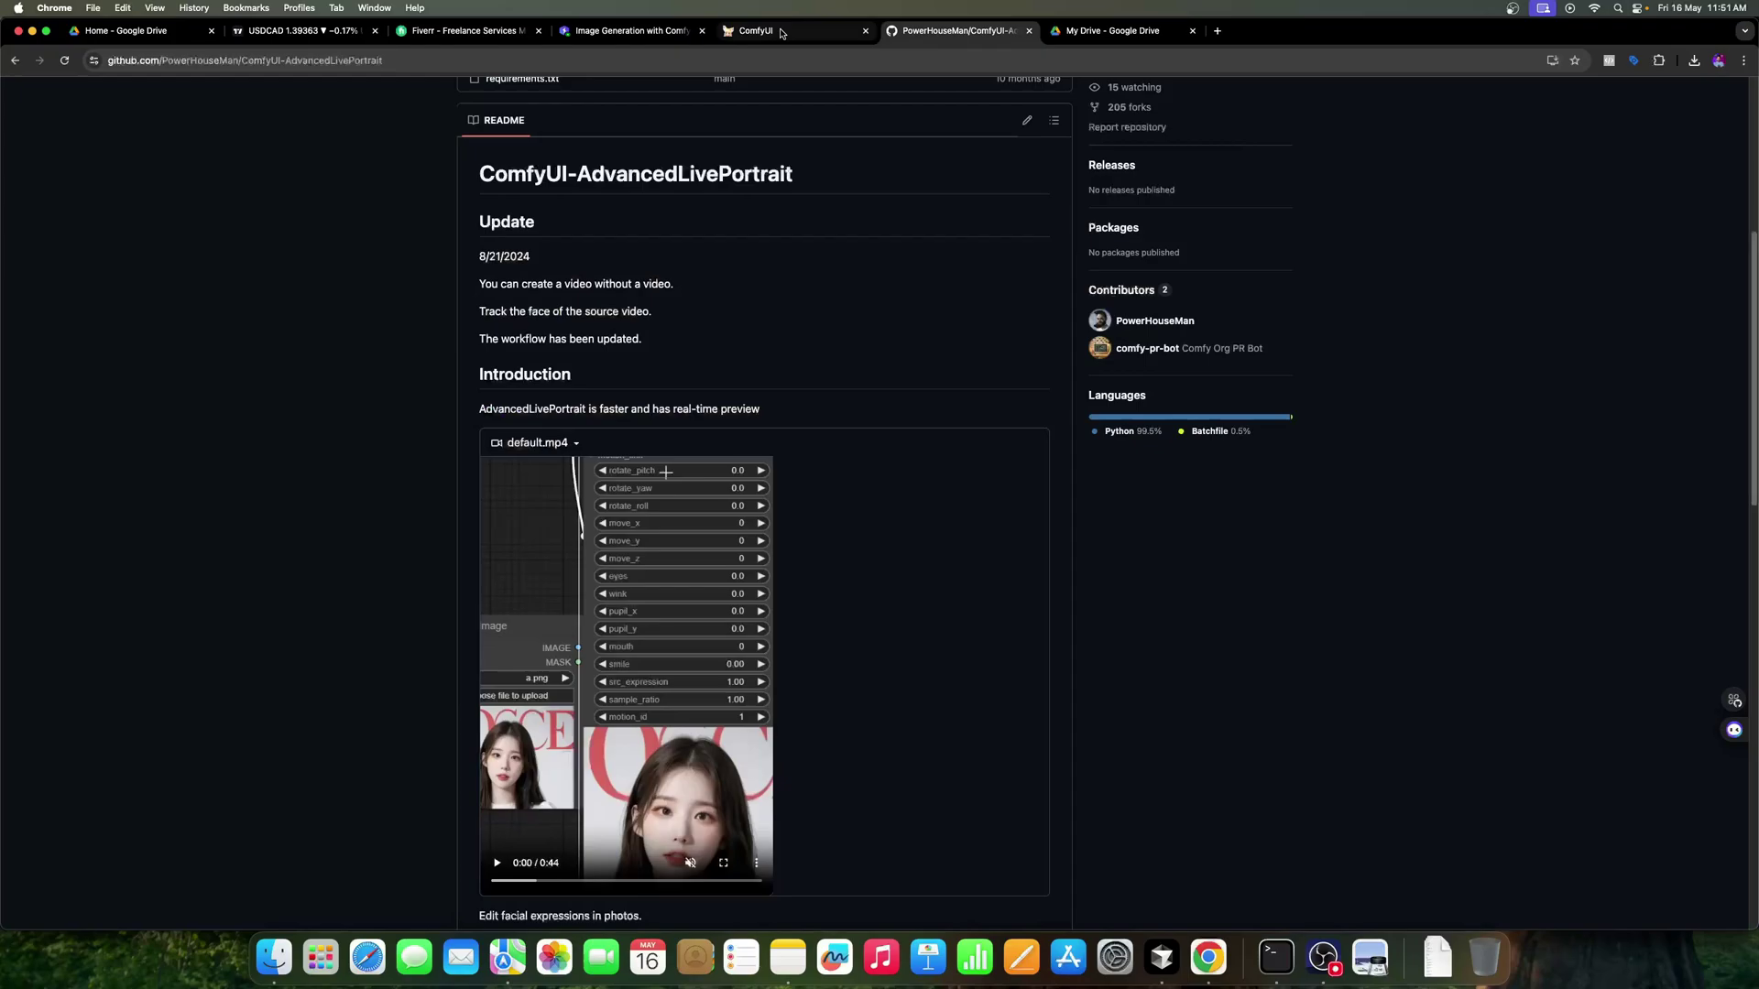
scroll(780, 227, down, 5)
scroll(779, 227, up, 10)
scroll(778, 226, up, 5)
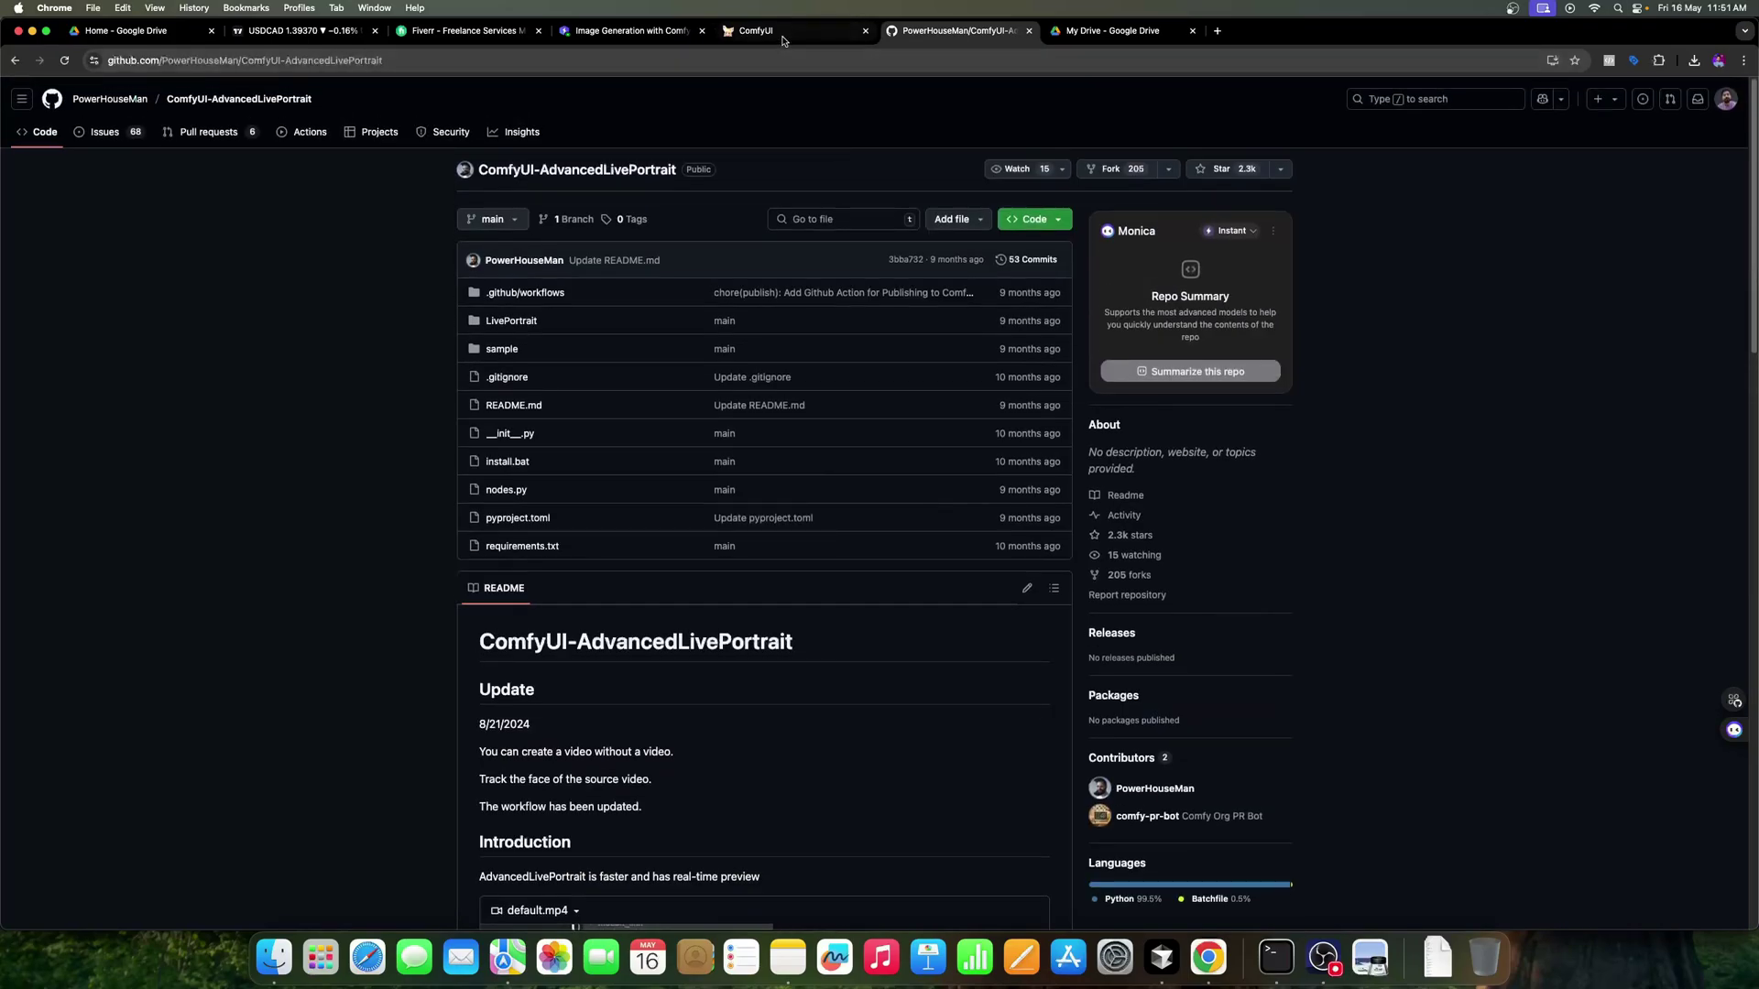
click(782, 30)
click(238, 826)
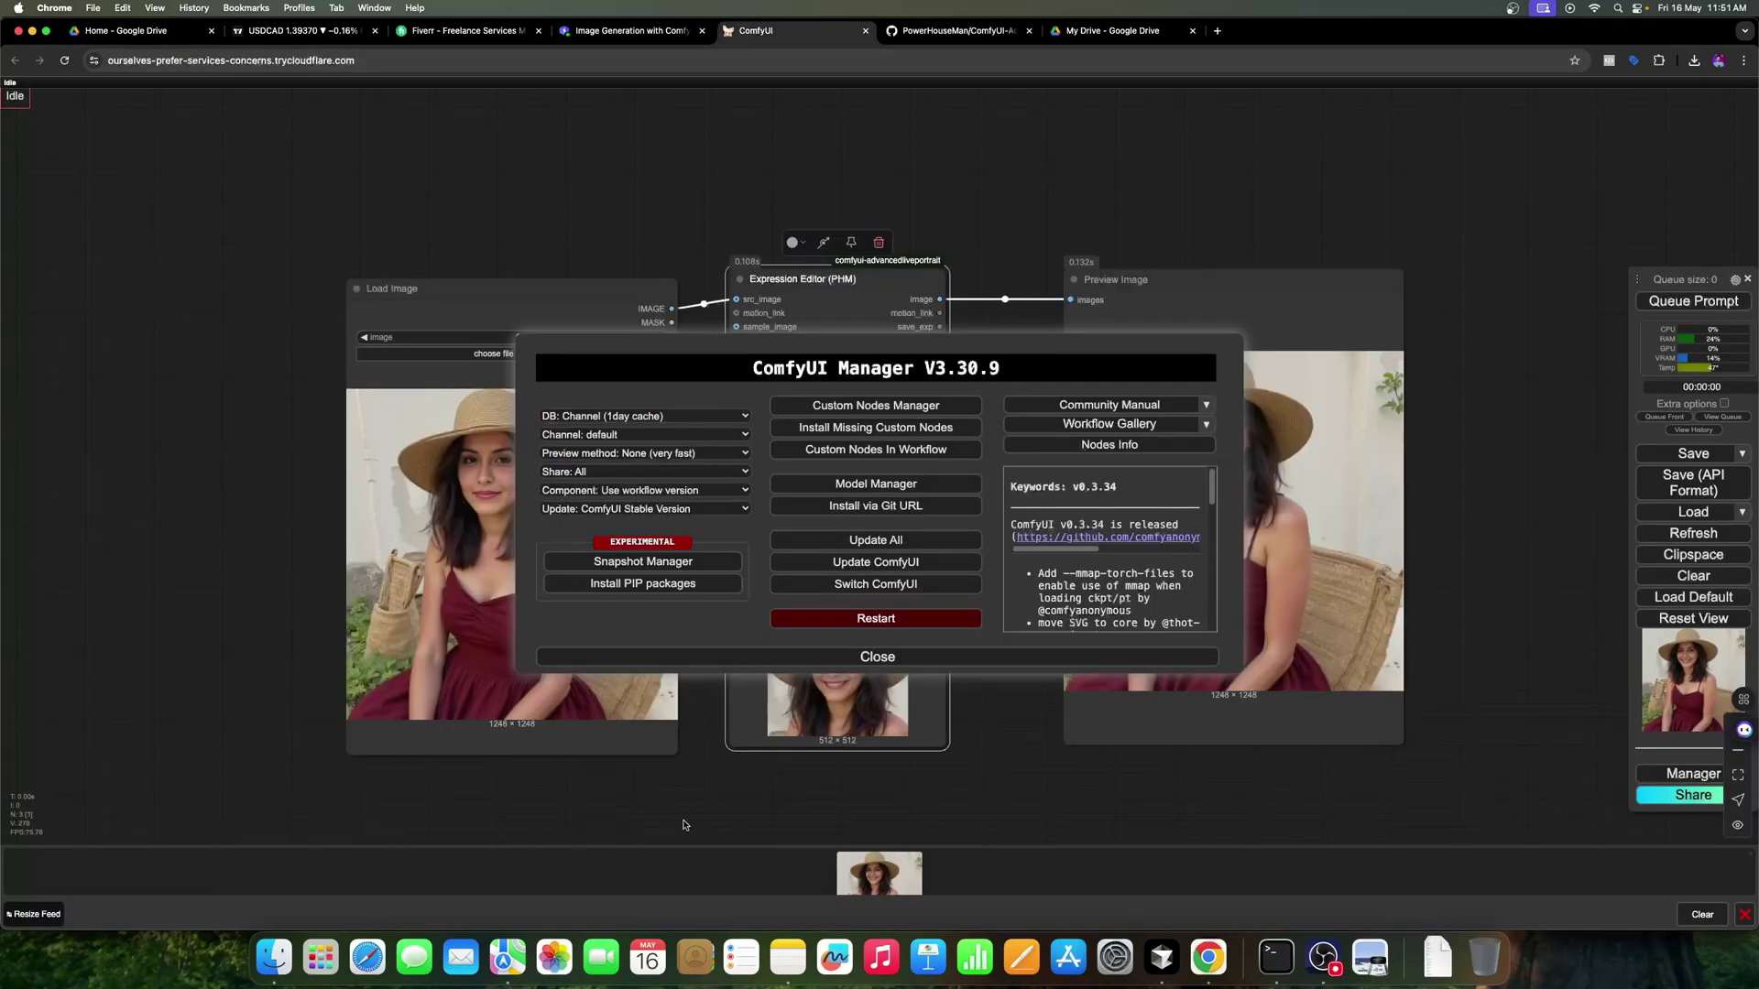
click(853, 661)
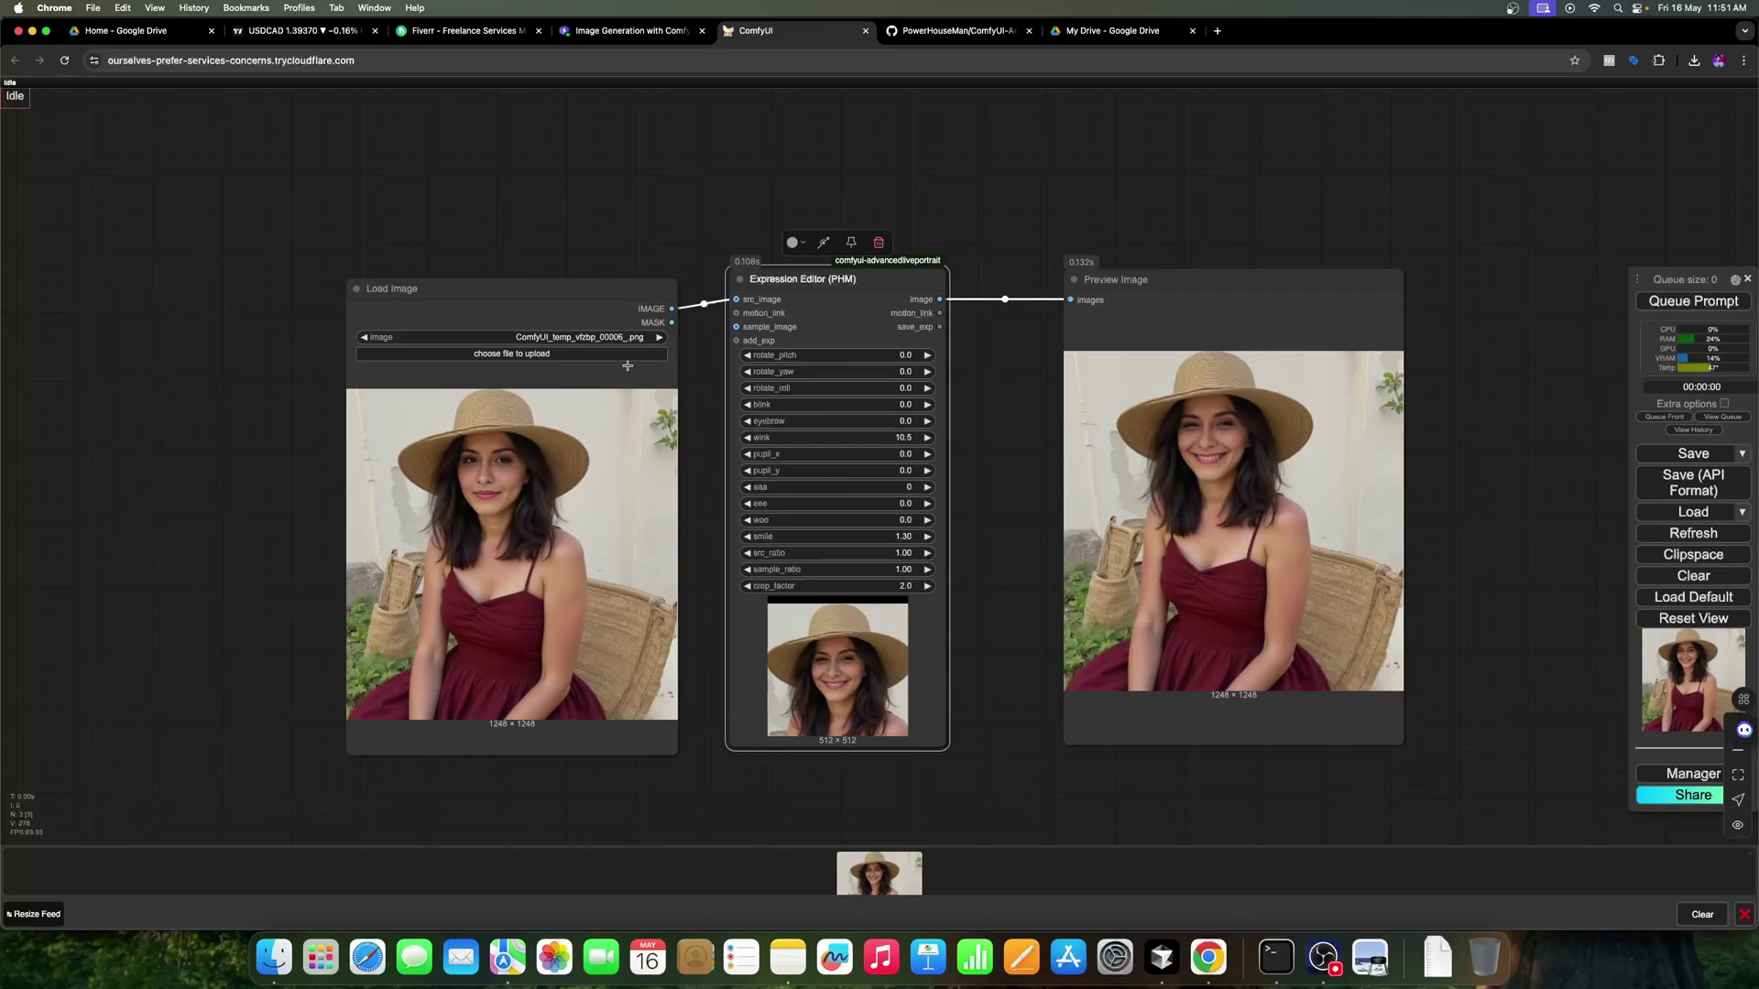
Load the floral-sundress portrait ComfyUI_temp_..._00005_.png into the Load Image node
click(594, 355)
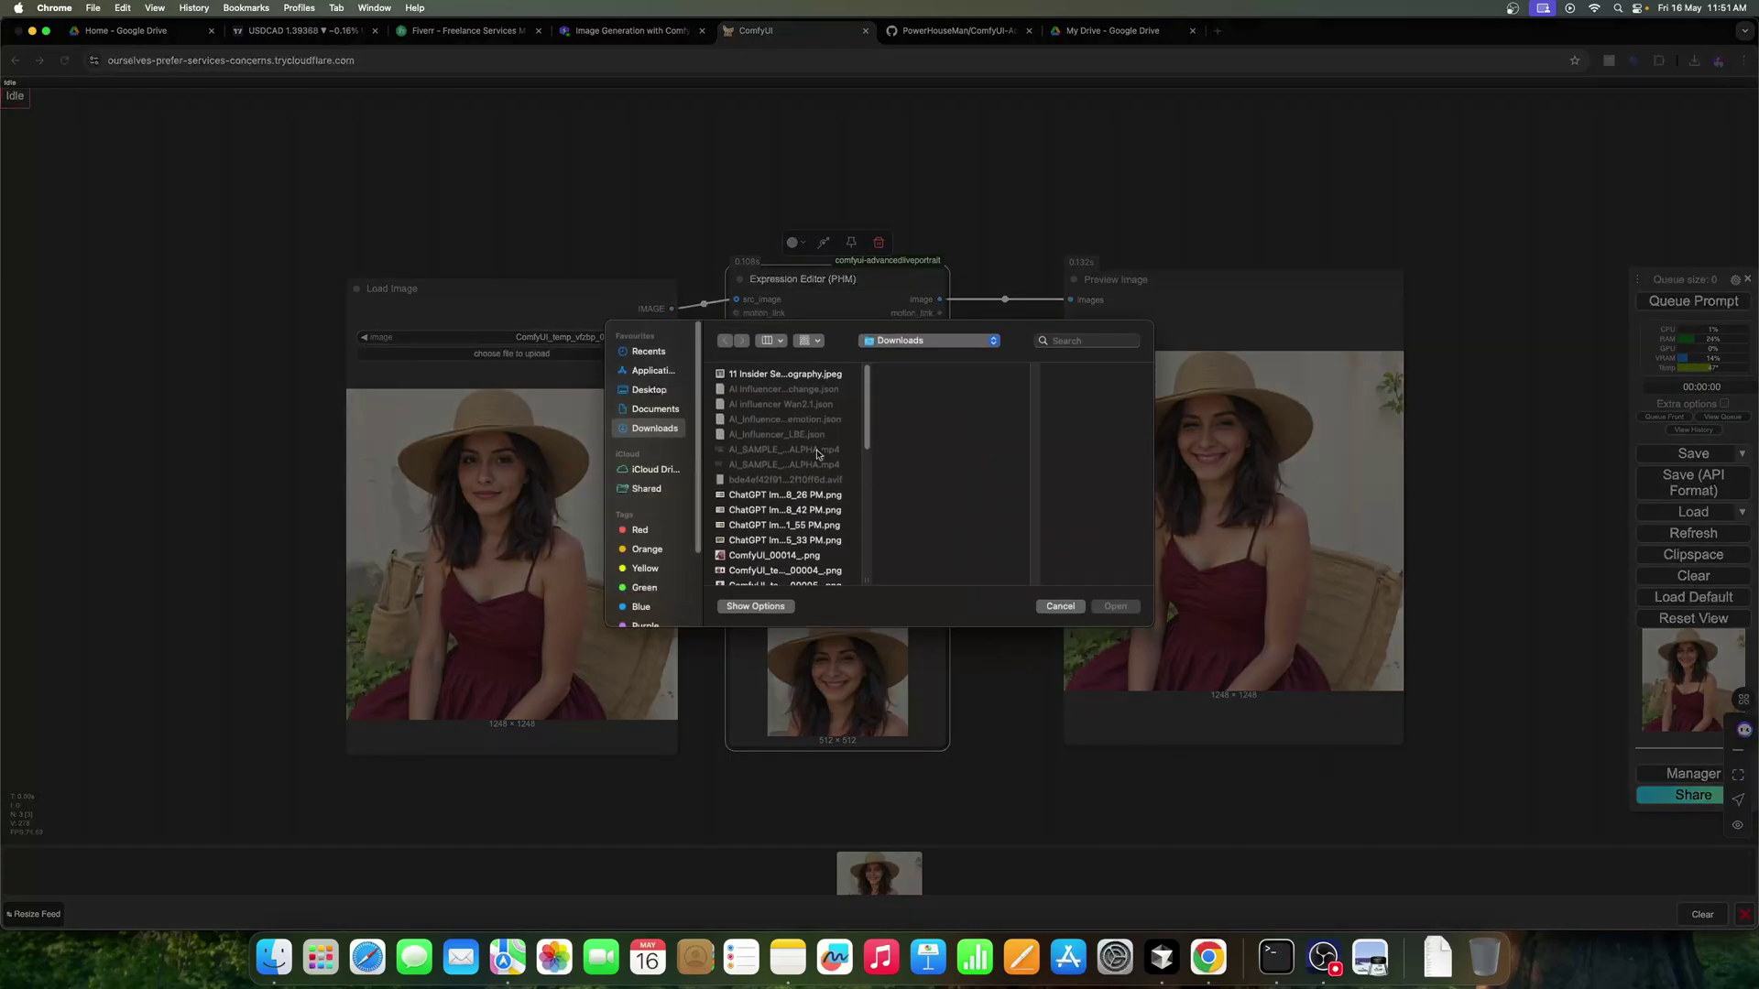
scroll(787, 505, down, 3)
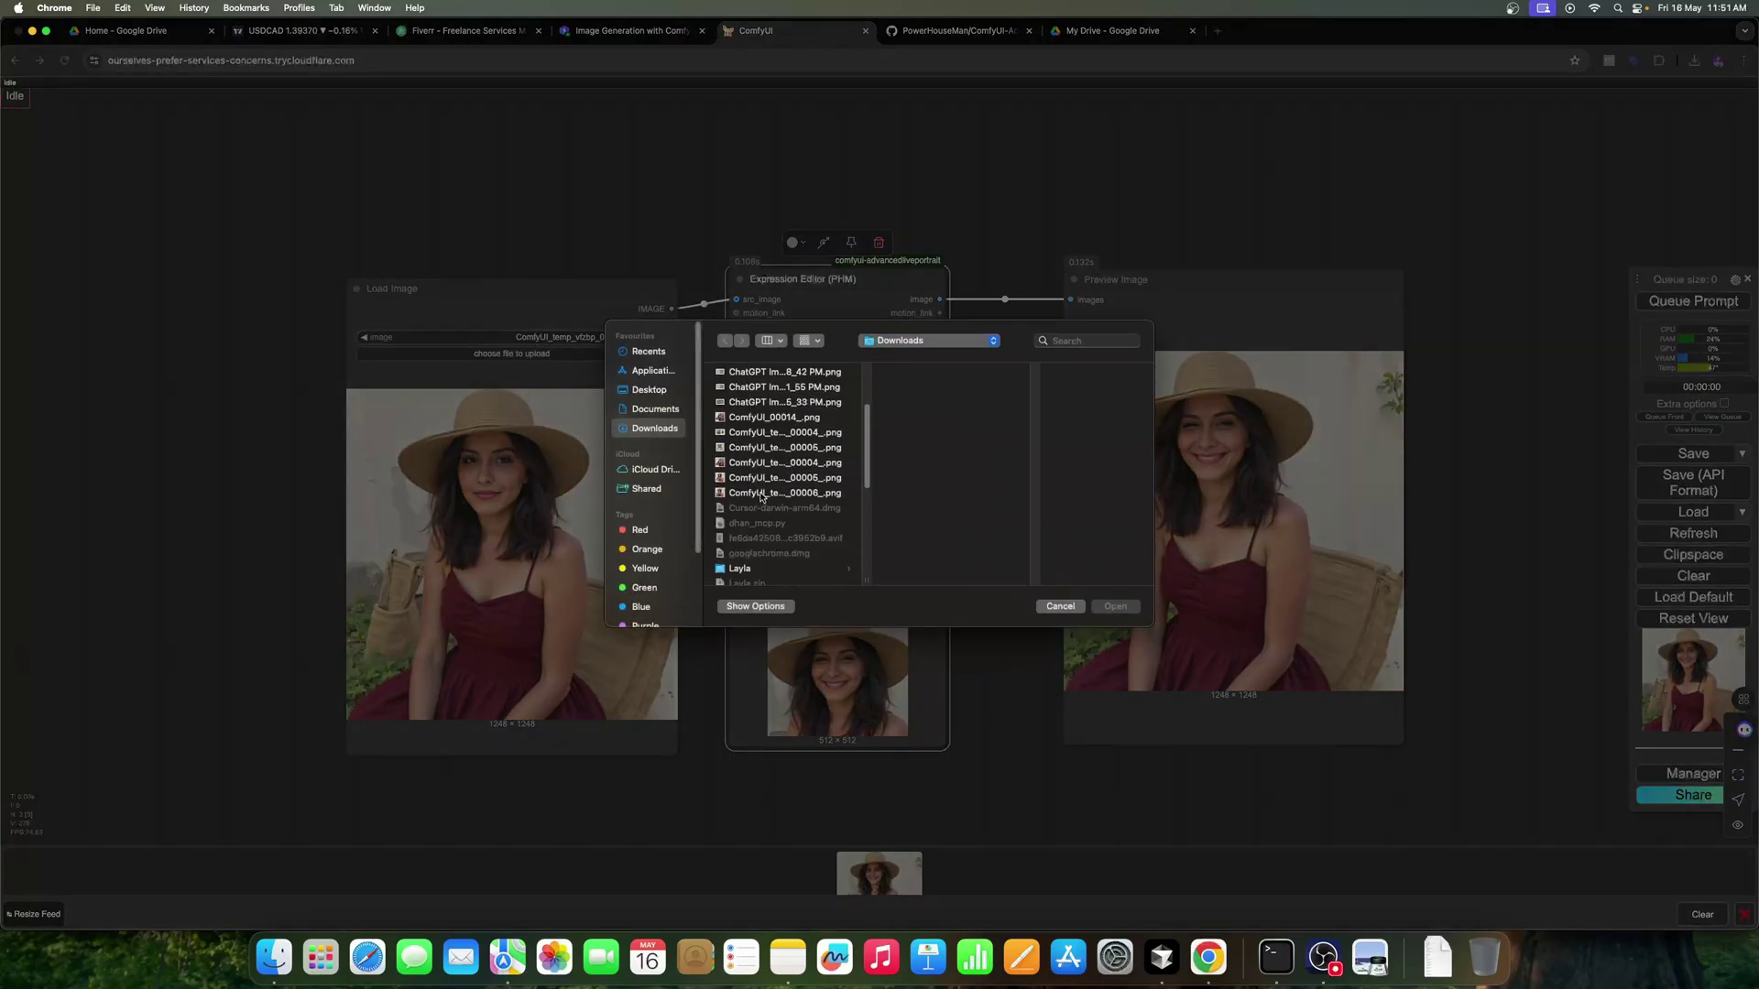
click(776, 495)
click(776, 463)
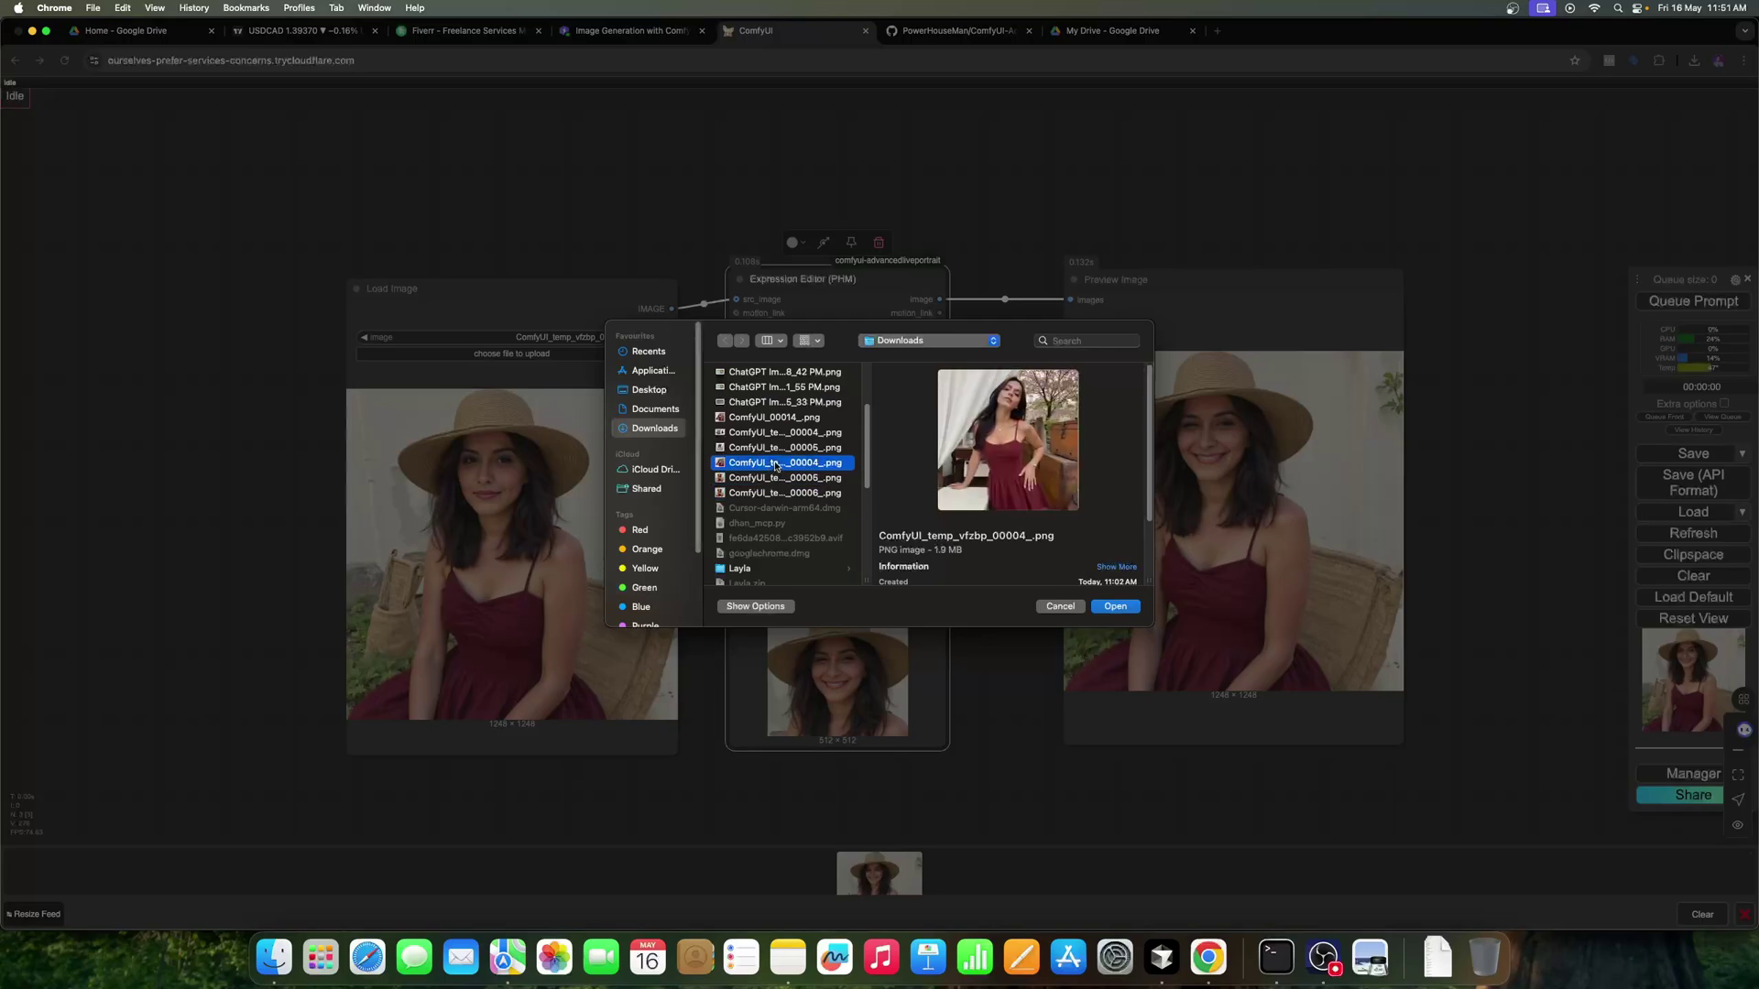
click(749, 448)
click(1114, 606)
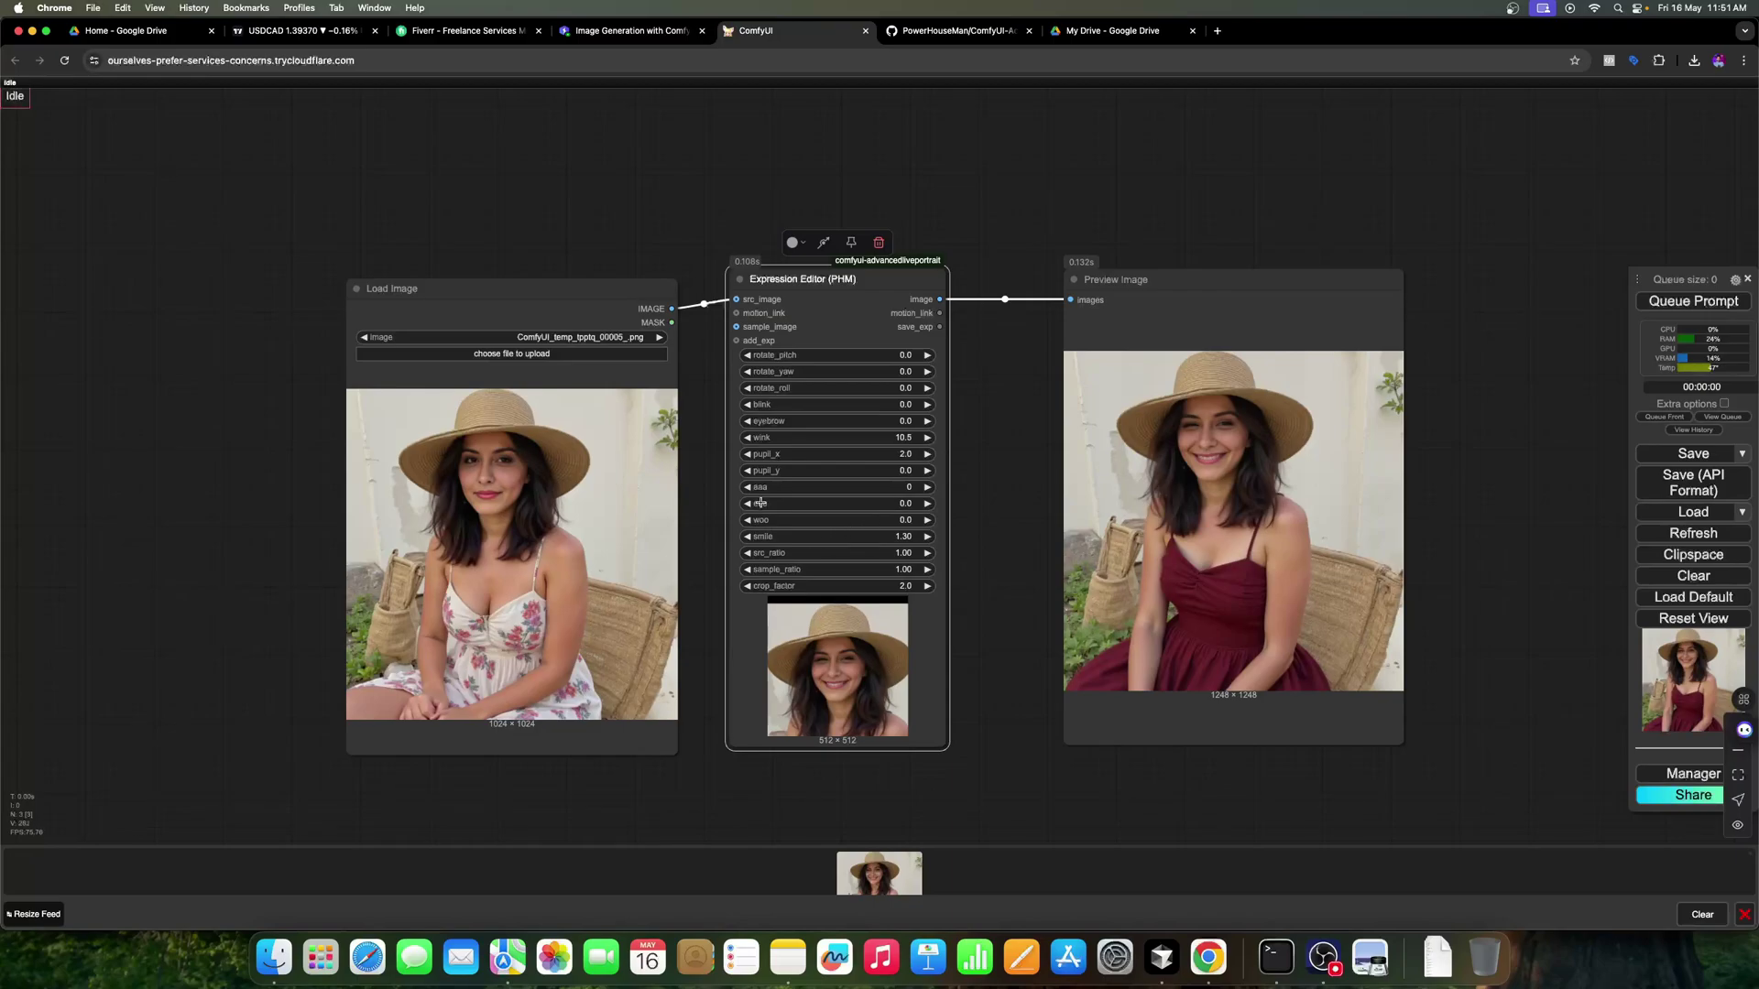
Set aaa to 5 and smile to 0, then render the expression
click(927, 489)
double_click(872, 538)
text(0)
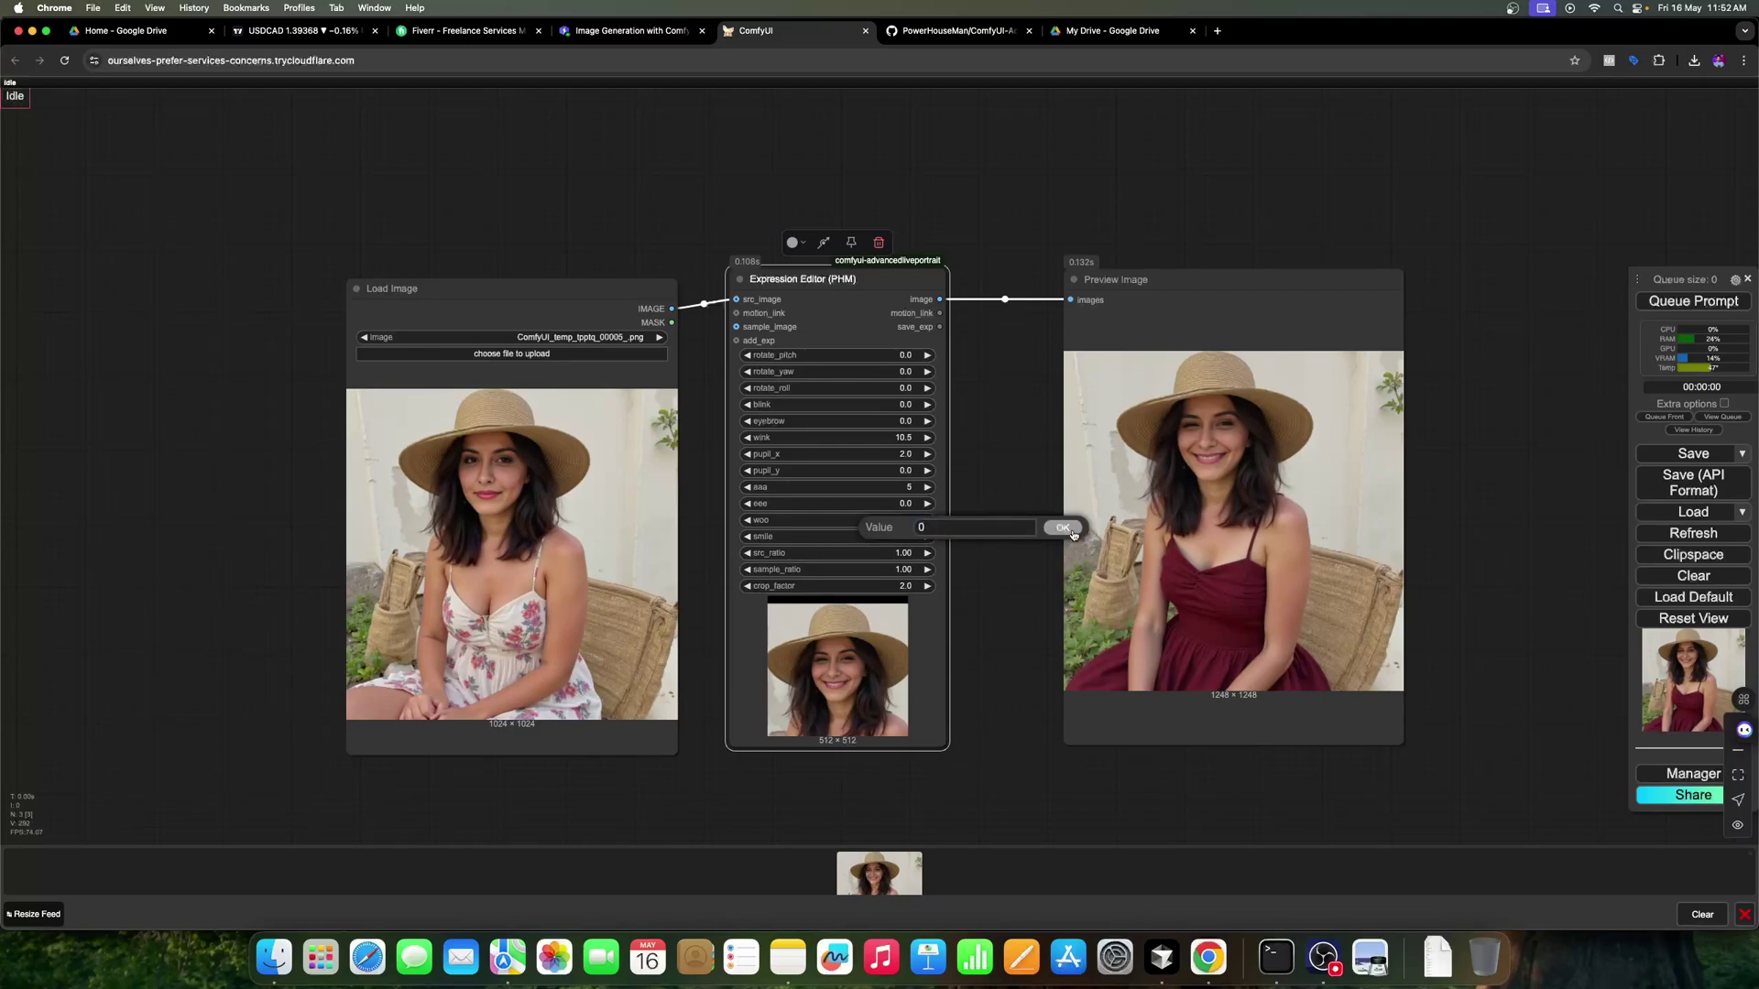
click(1061, 526)
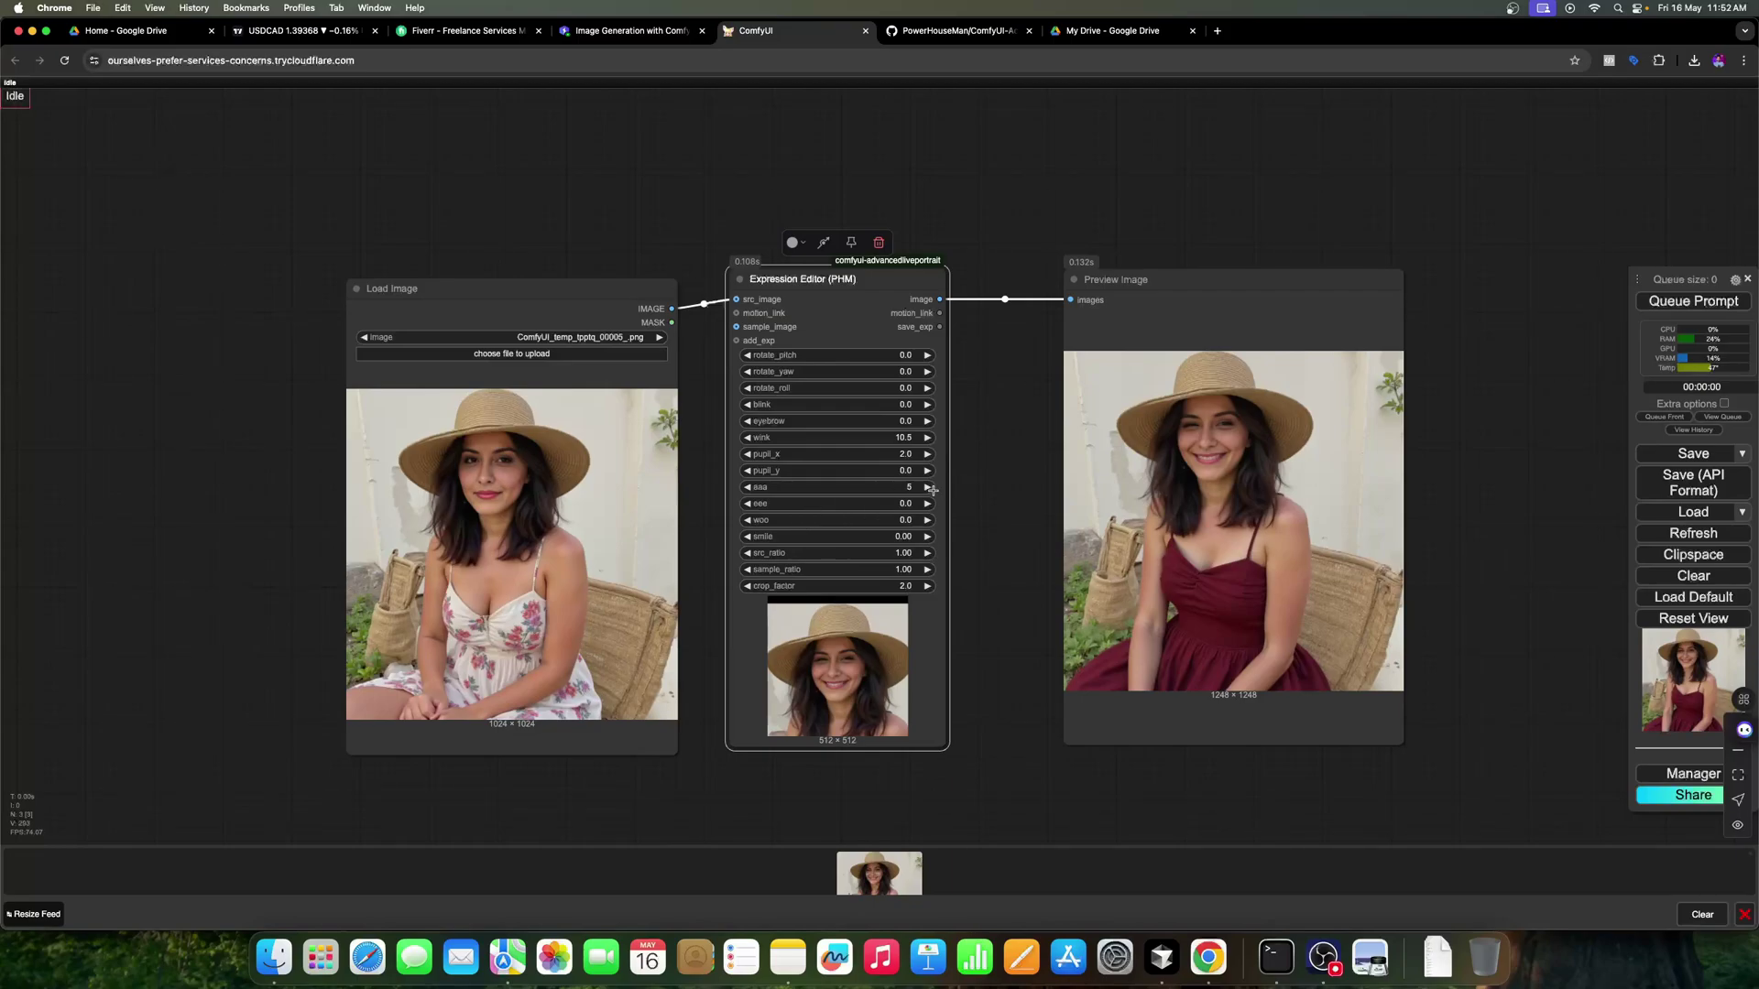
click(1703, 304)
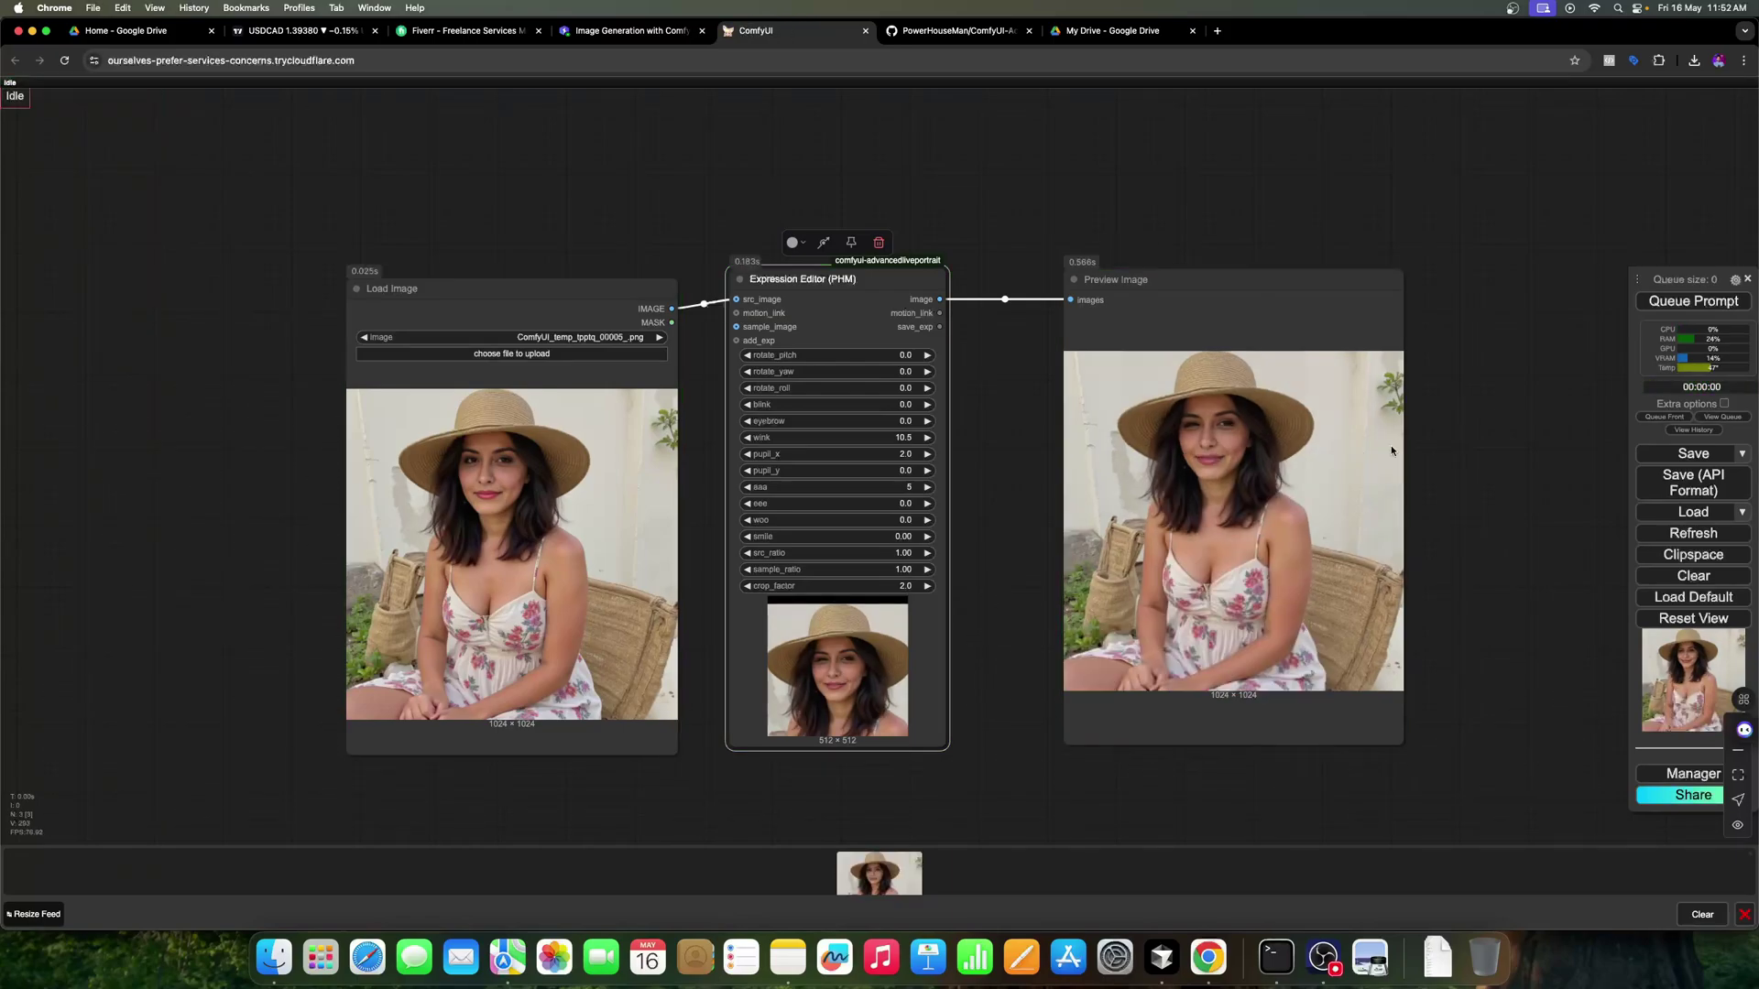
Raise wink to 17 and render the portrait again
click(927, 437)
click(928, 437)
click(928, 438)
click(1692, 301)
Rearrange the Preview Image and Load Image nodes and save the edited portrait
drag(1405, 747, 1423, 770)
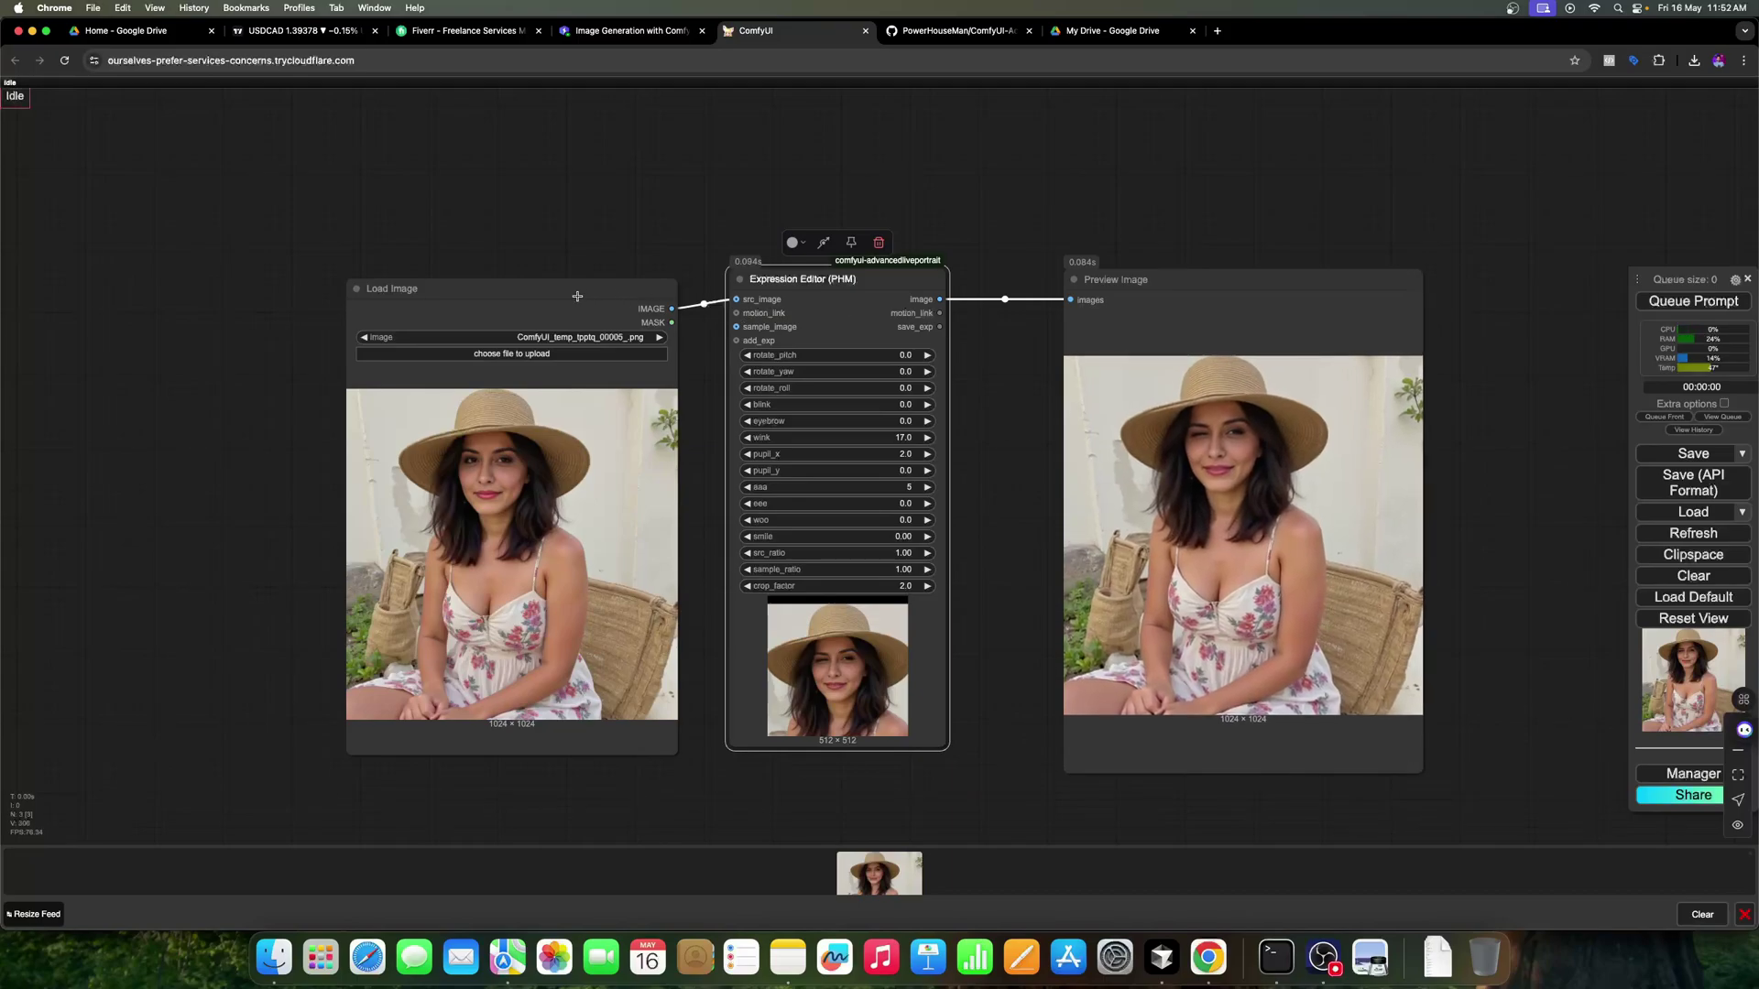
drag(640, 298, 570, 285)
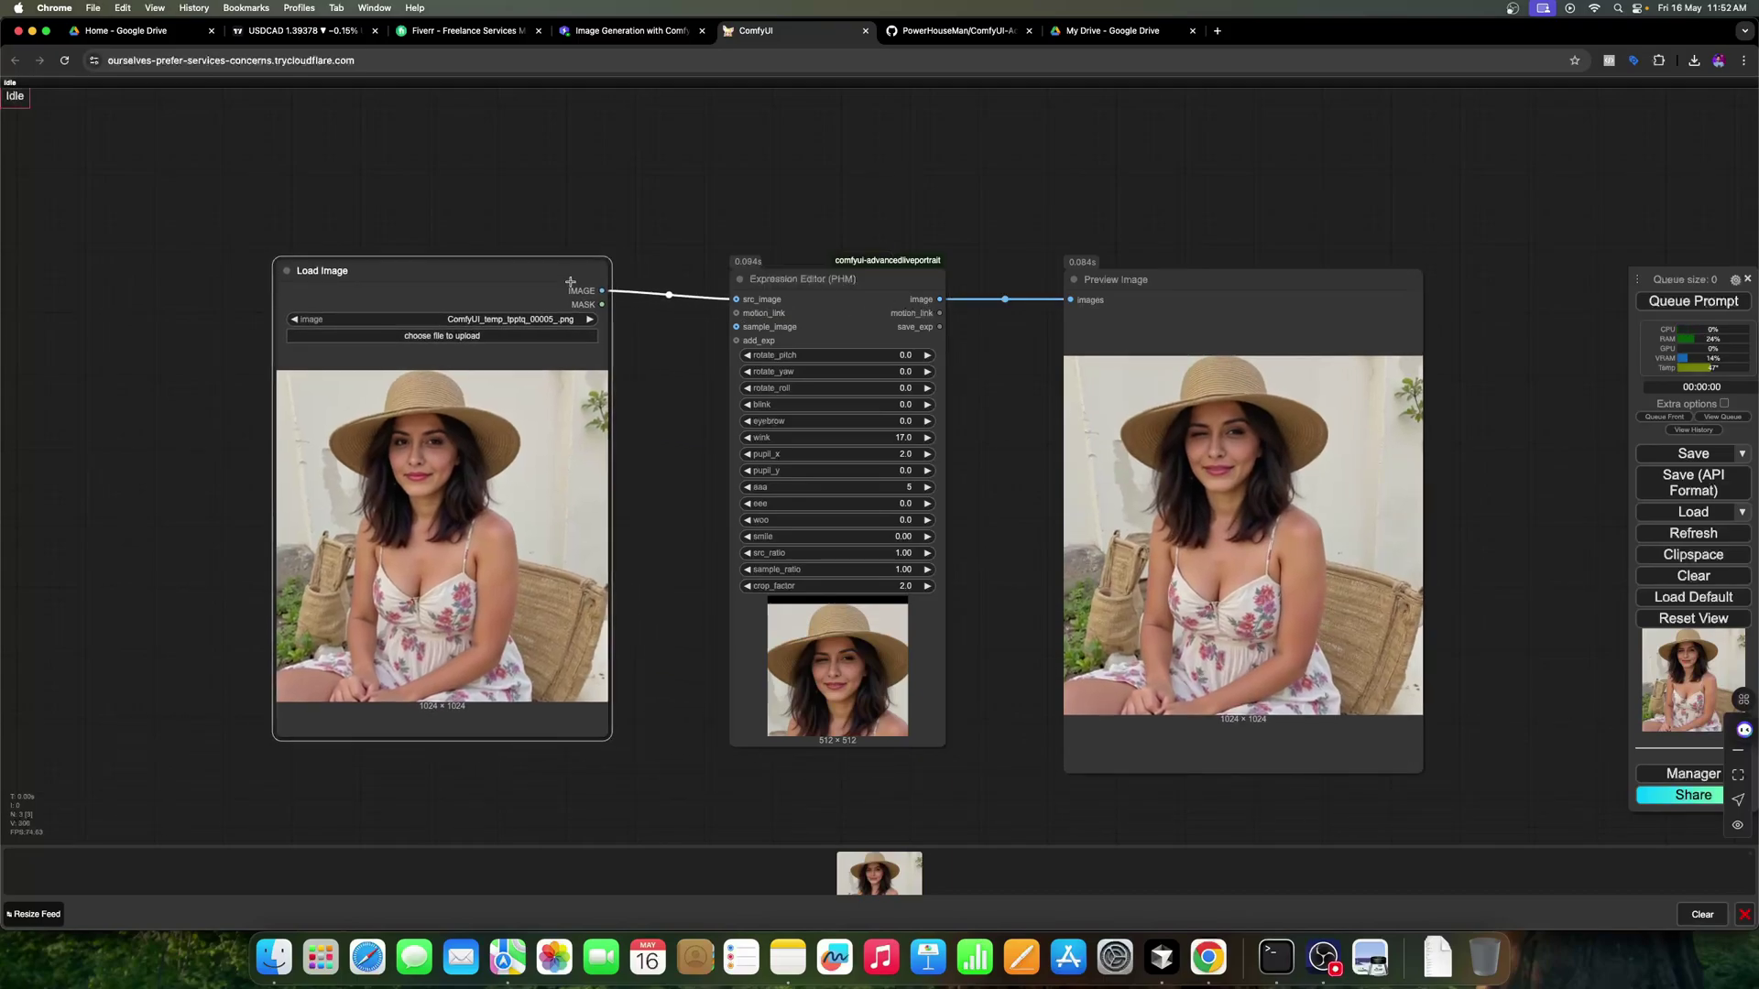
right_click(1254, 468)
click(1285, 429)
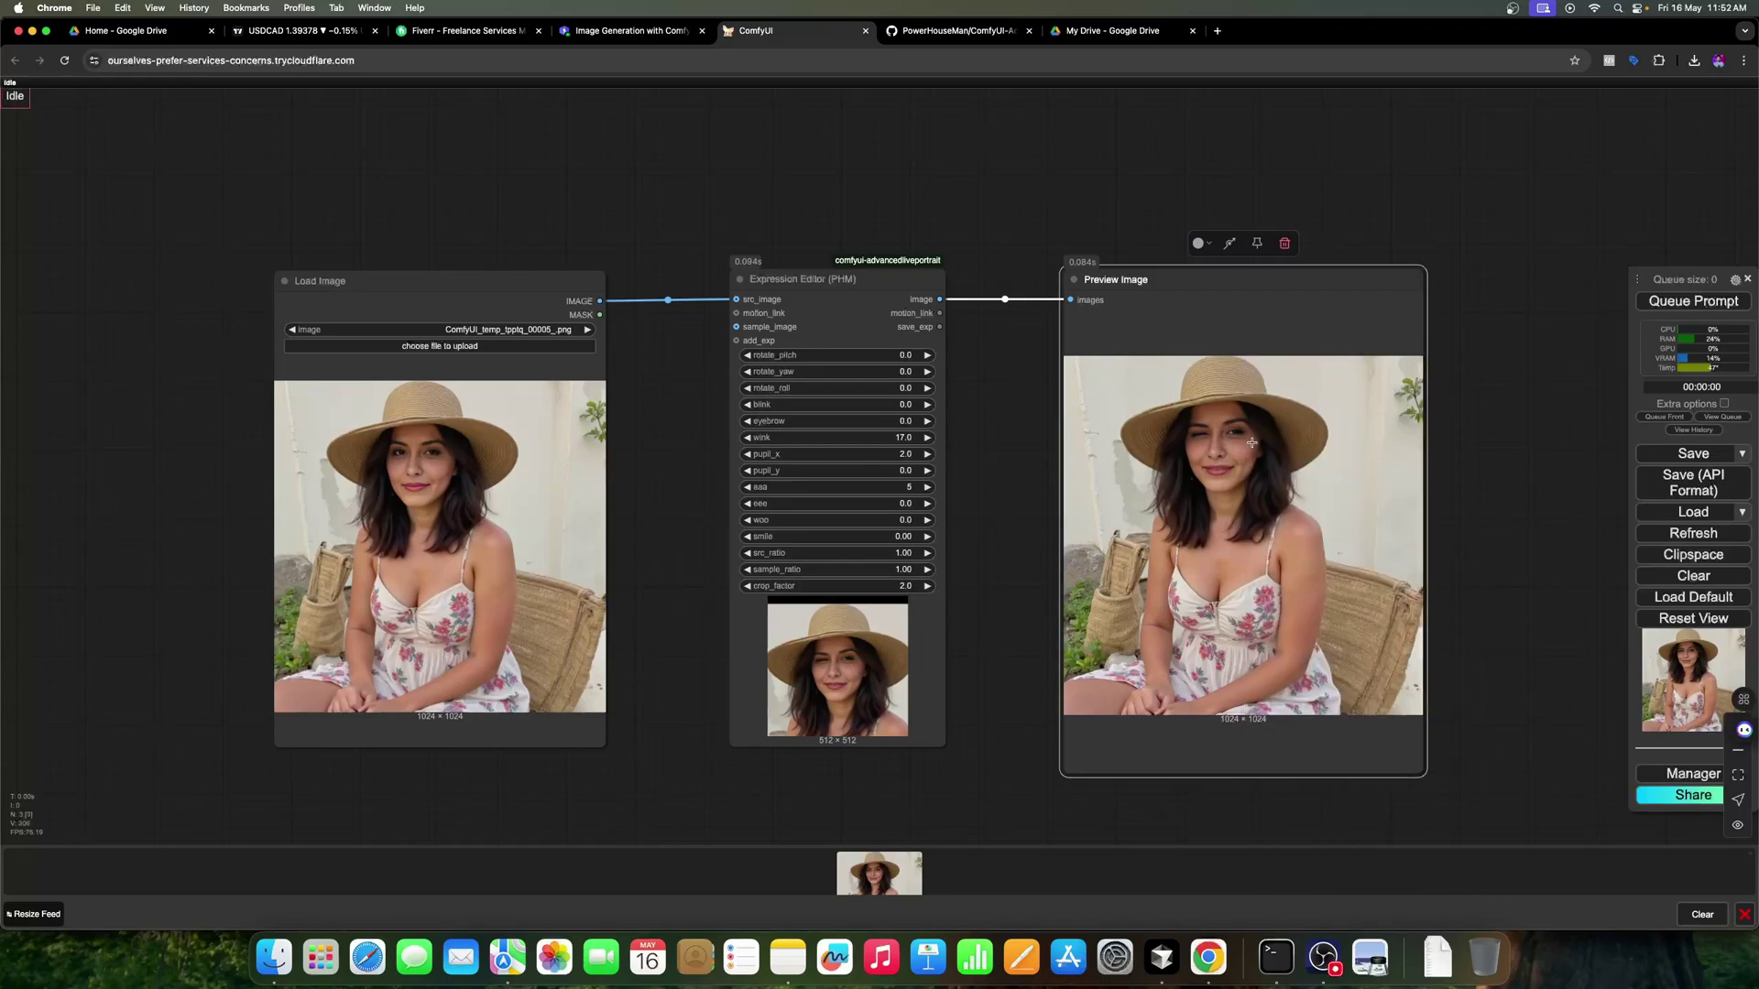
Load the AI influencer Wan2.1.json workflow from Downloads
click(1485, 452)
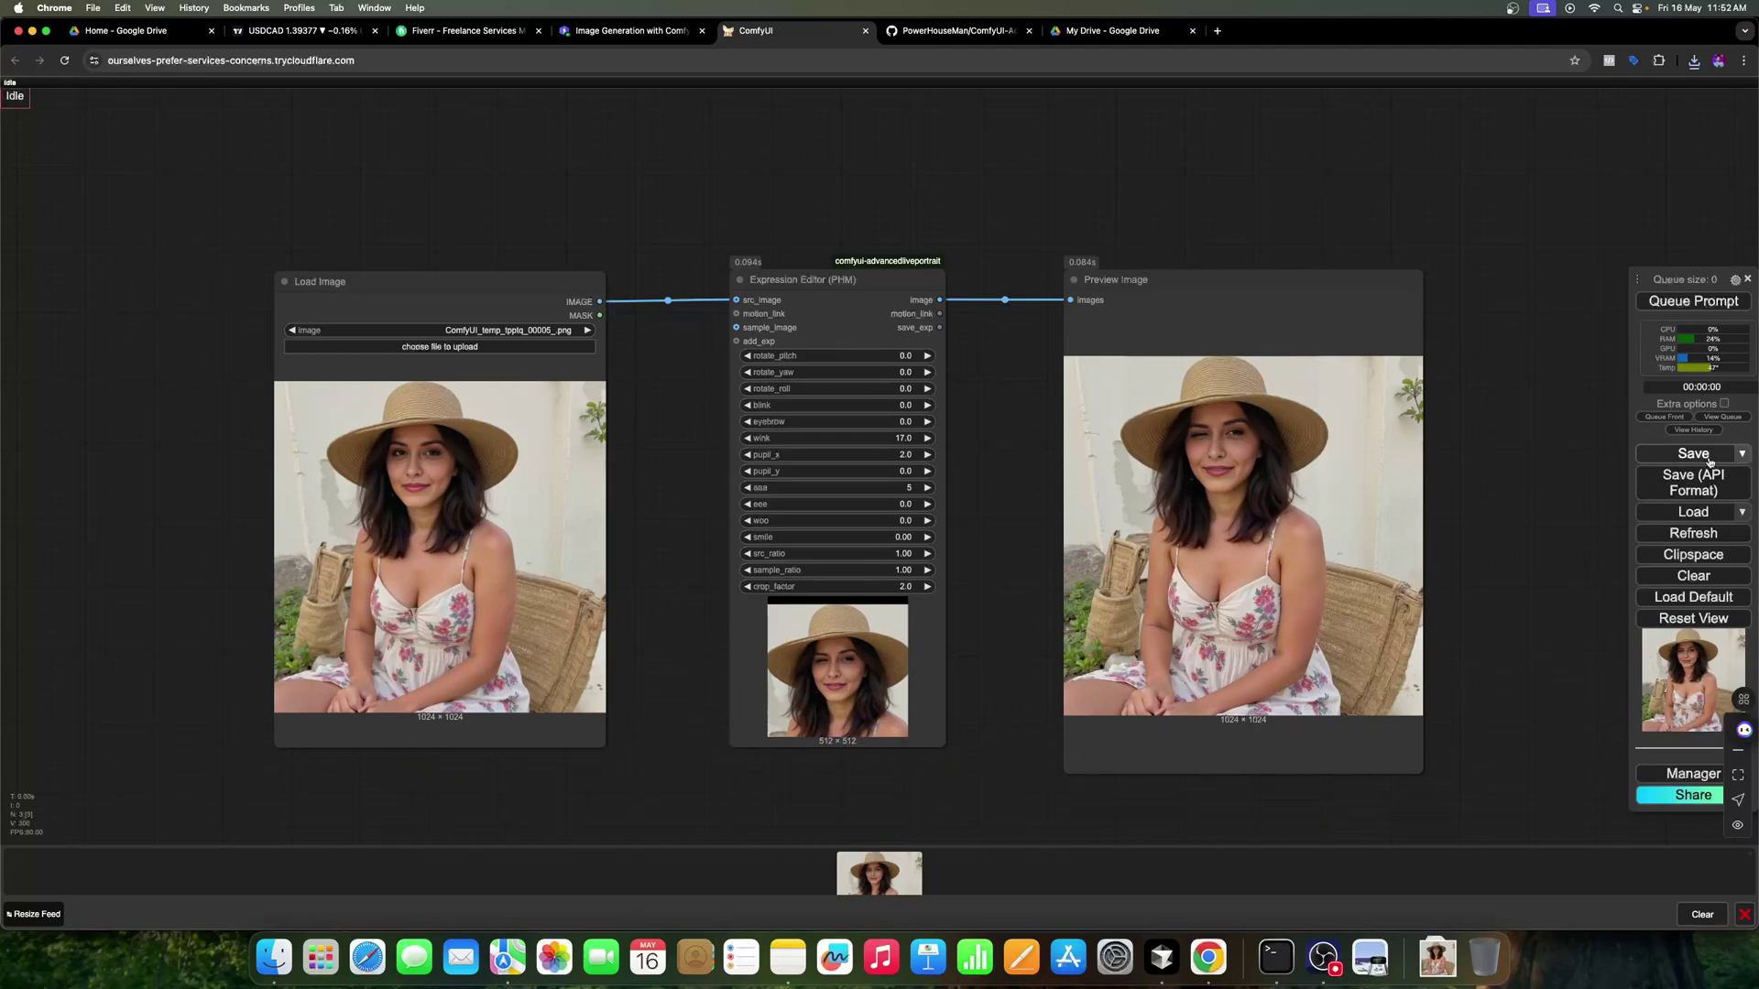
click(1693, 511)
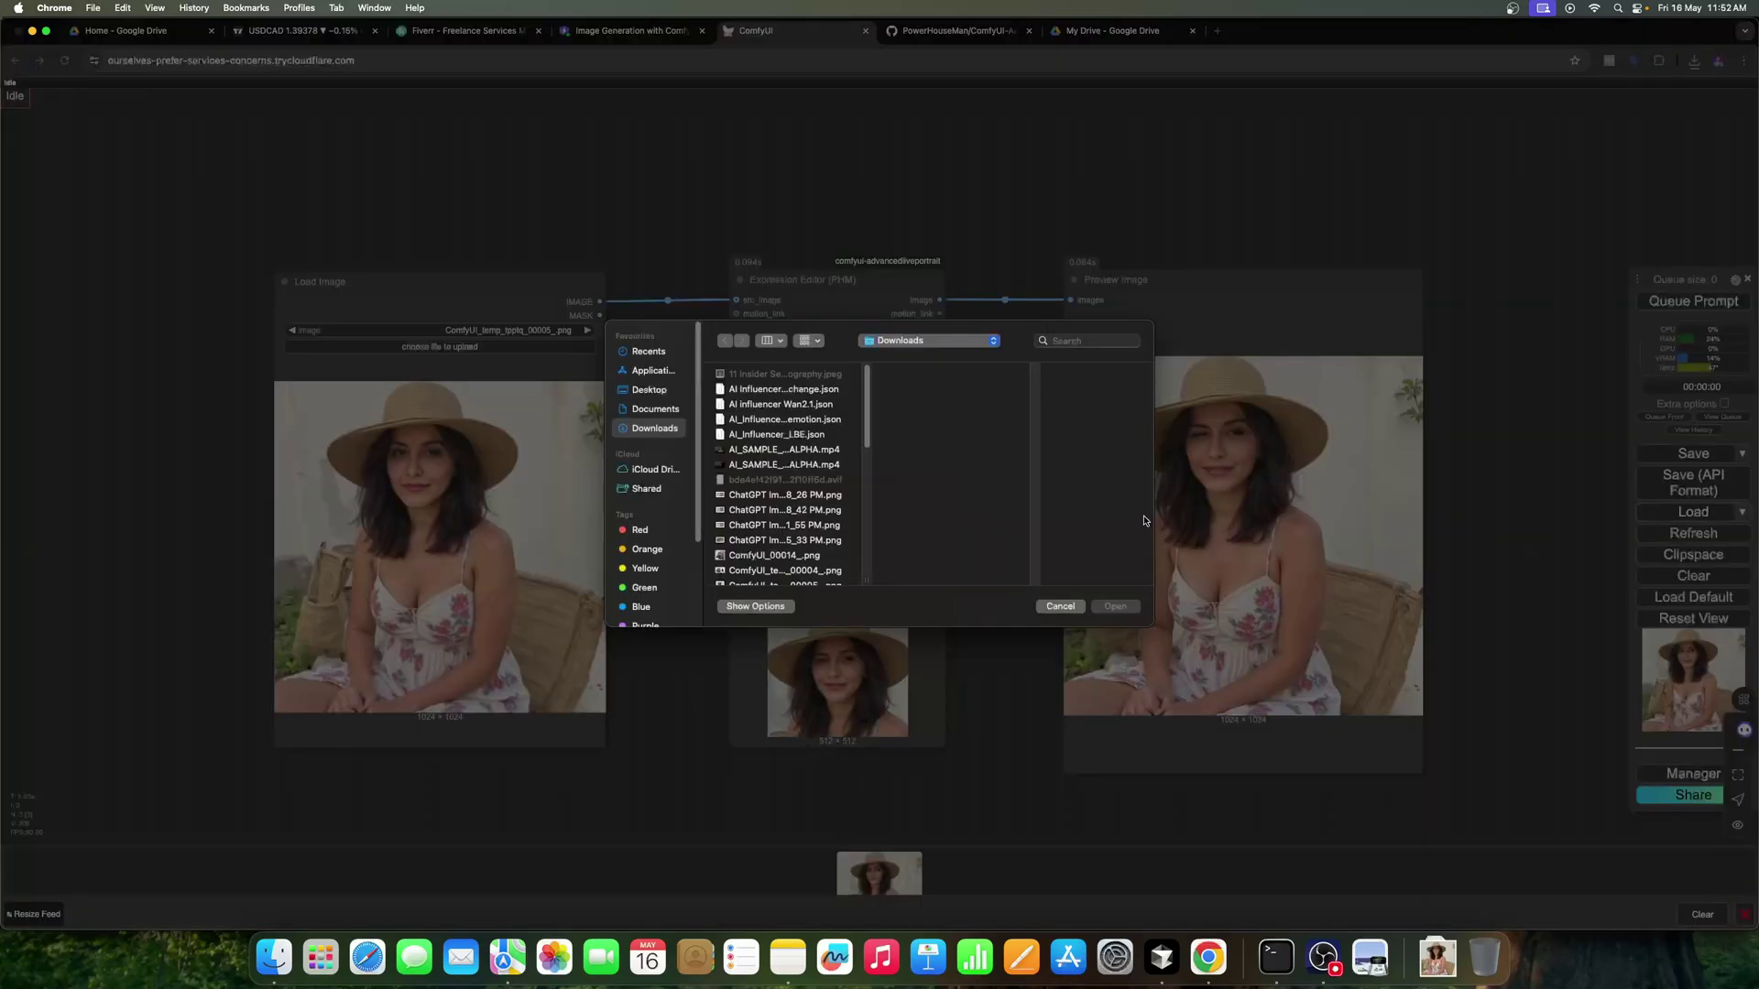
double_click(795, 404)
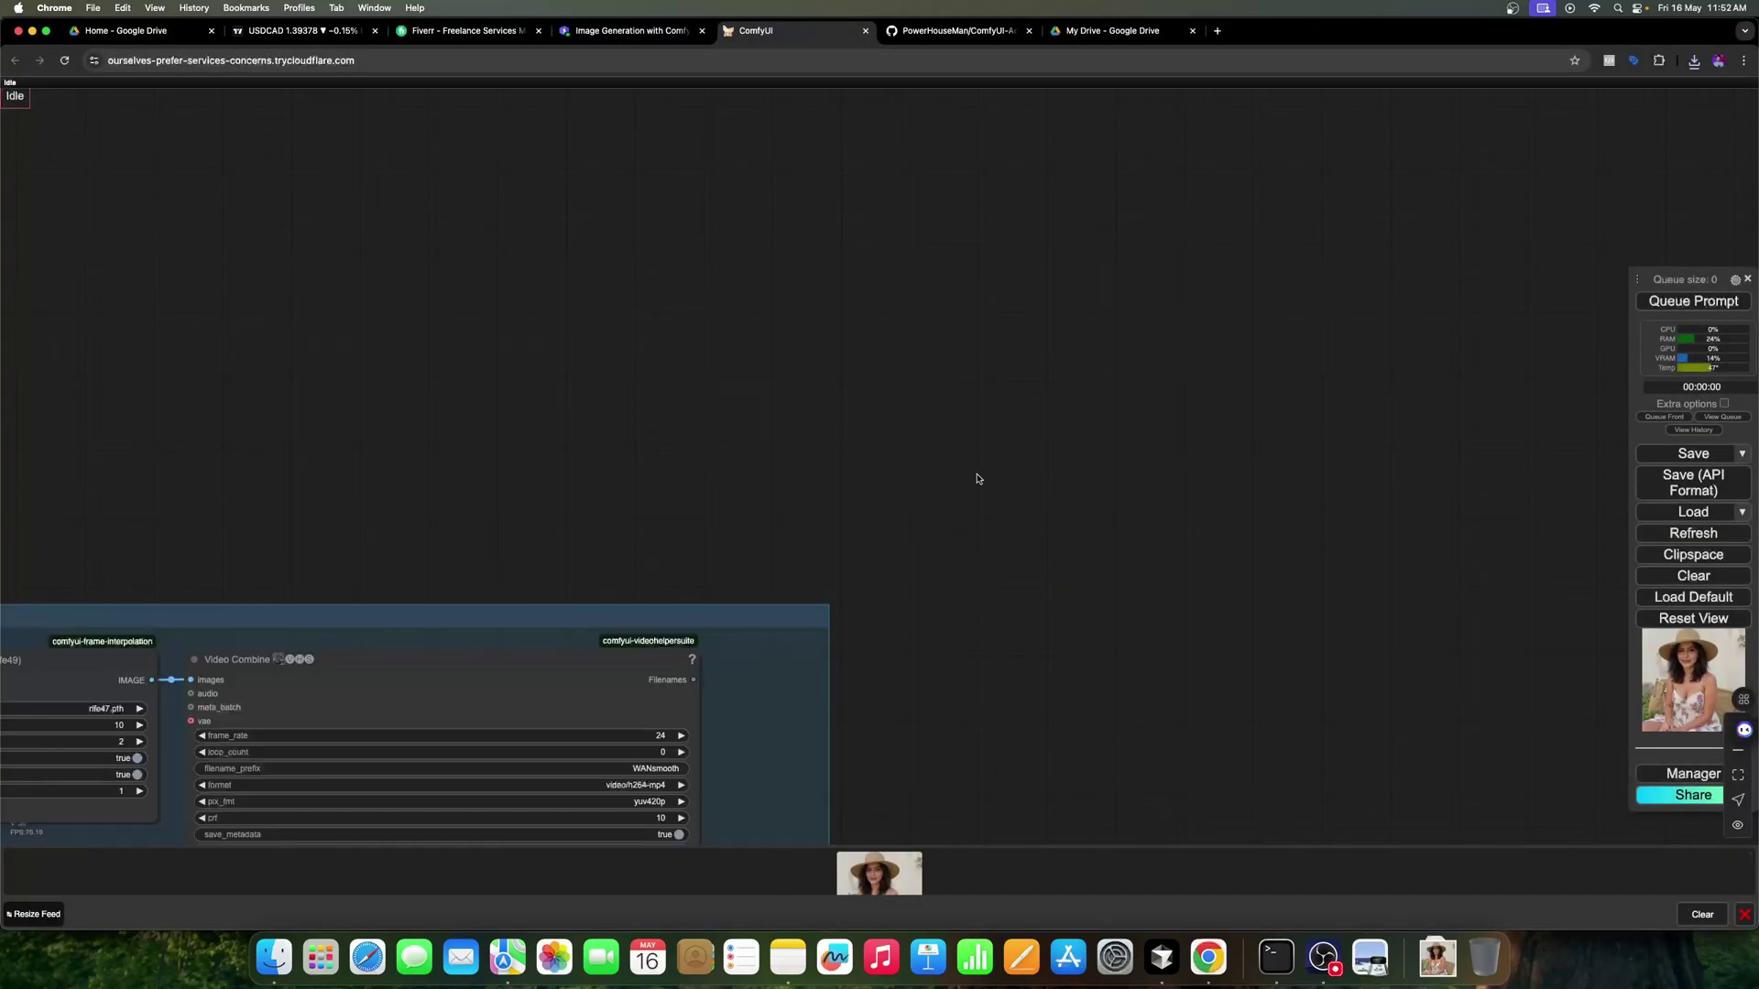
scroll(695, 488, up, 5)
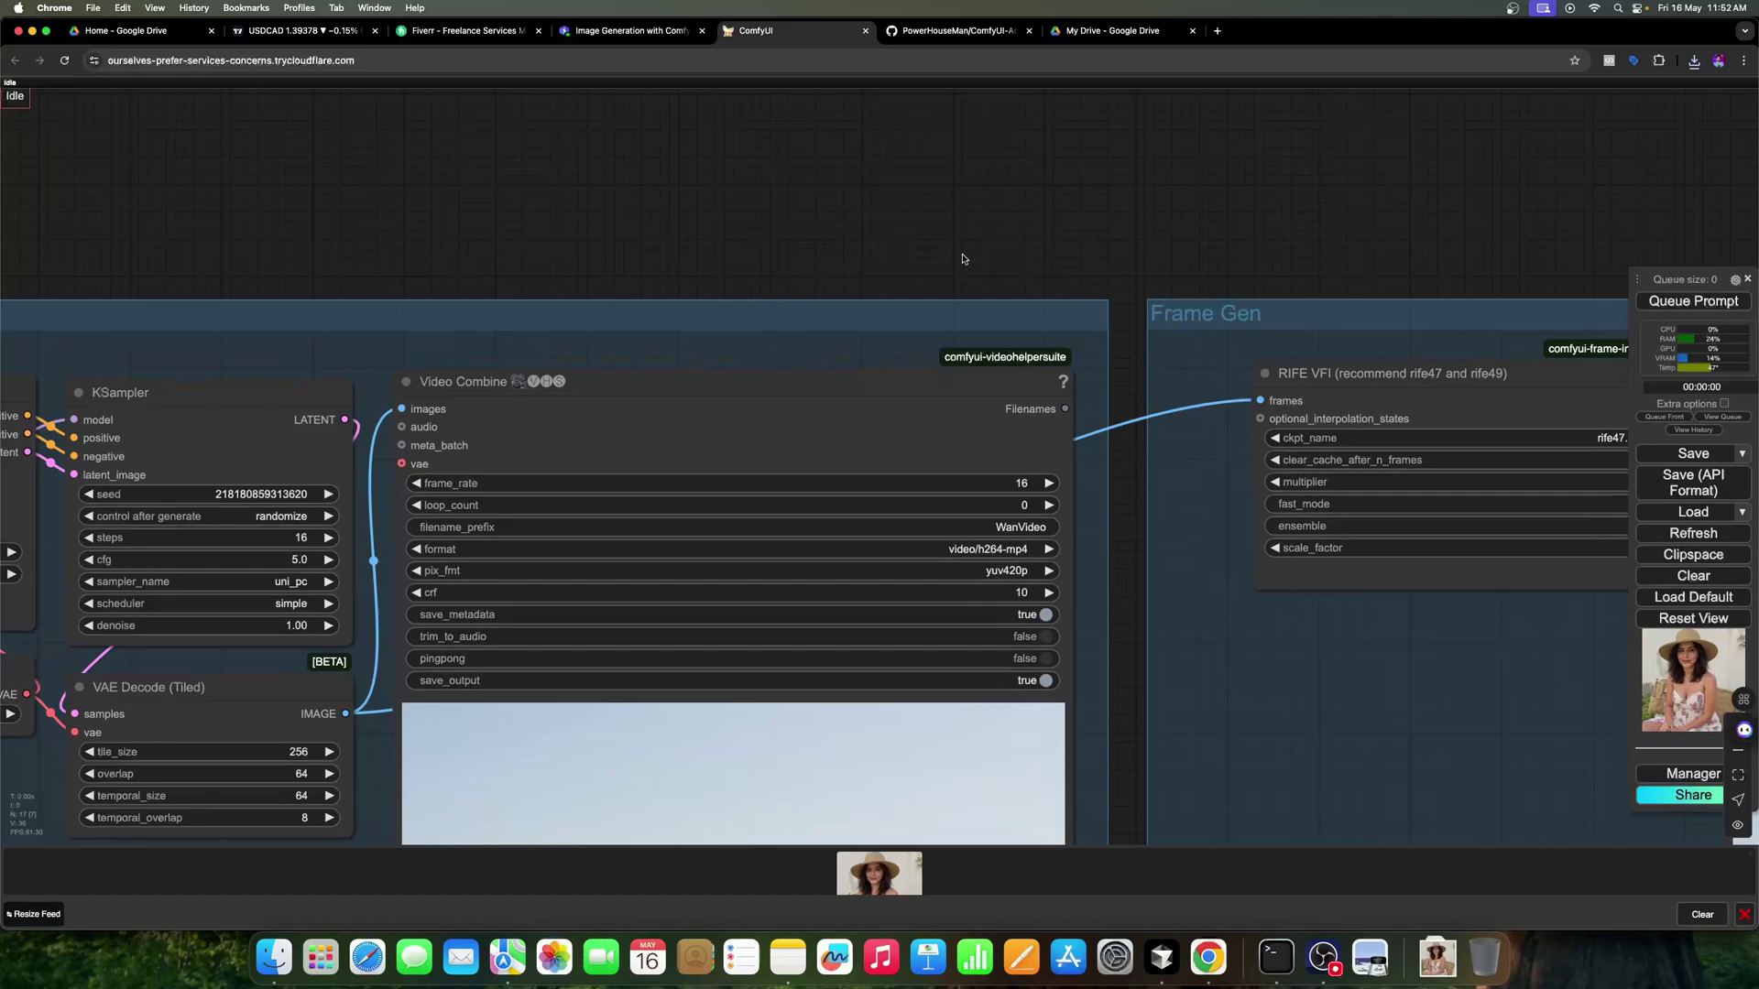
drag(742, 453, 1346, 257)
scroll(1044, 413, down, 5)
drag(962, 343, 487, 361)
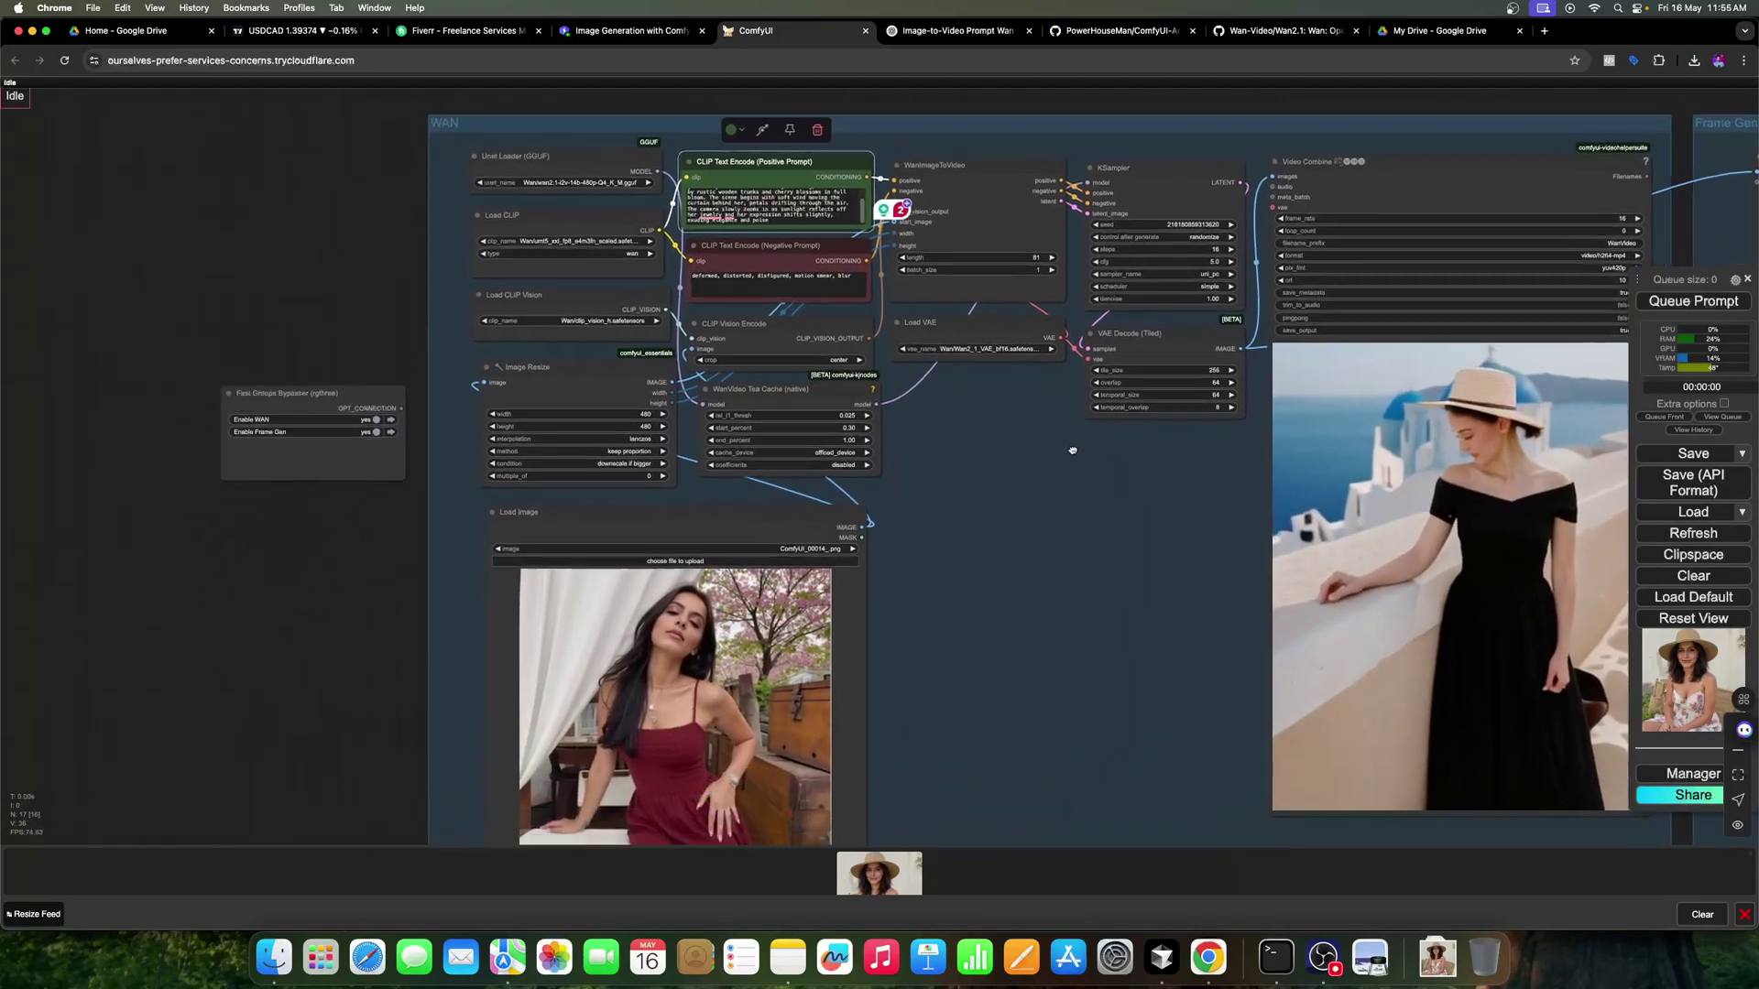
drag(940, 514, 1038, 463)
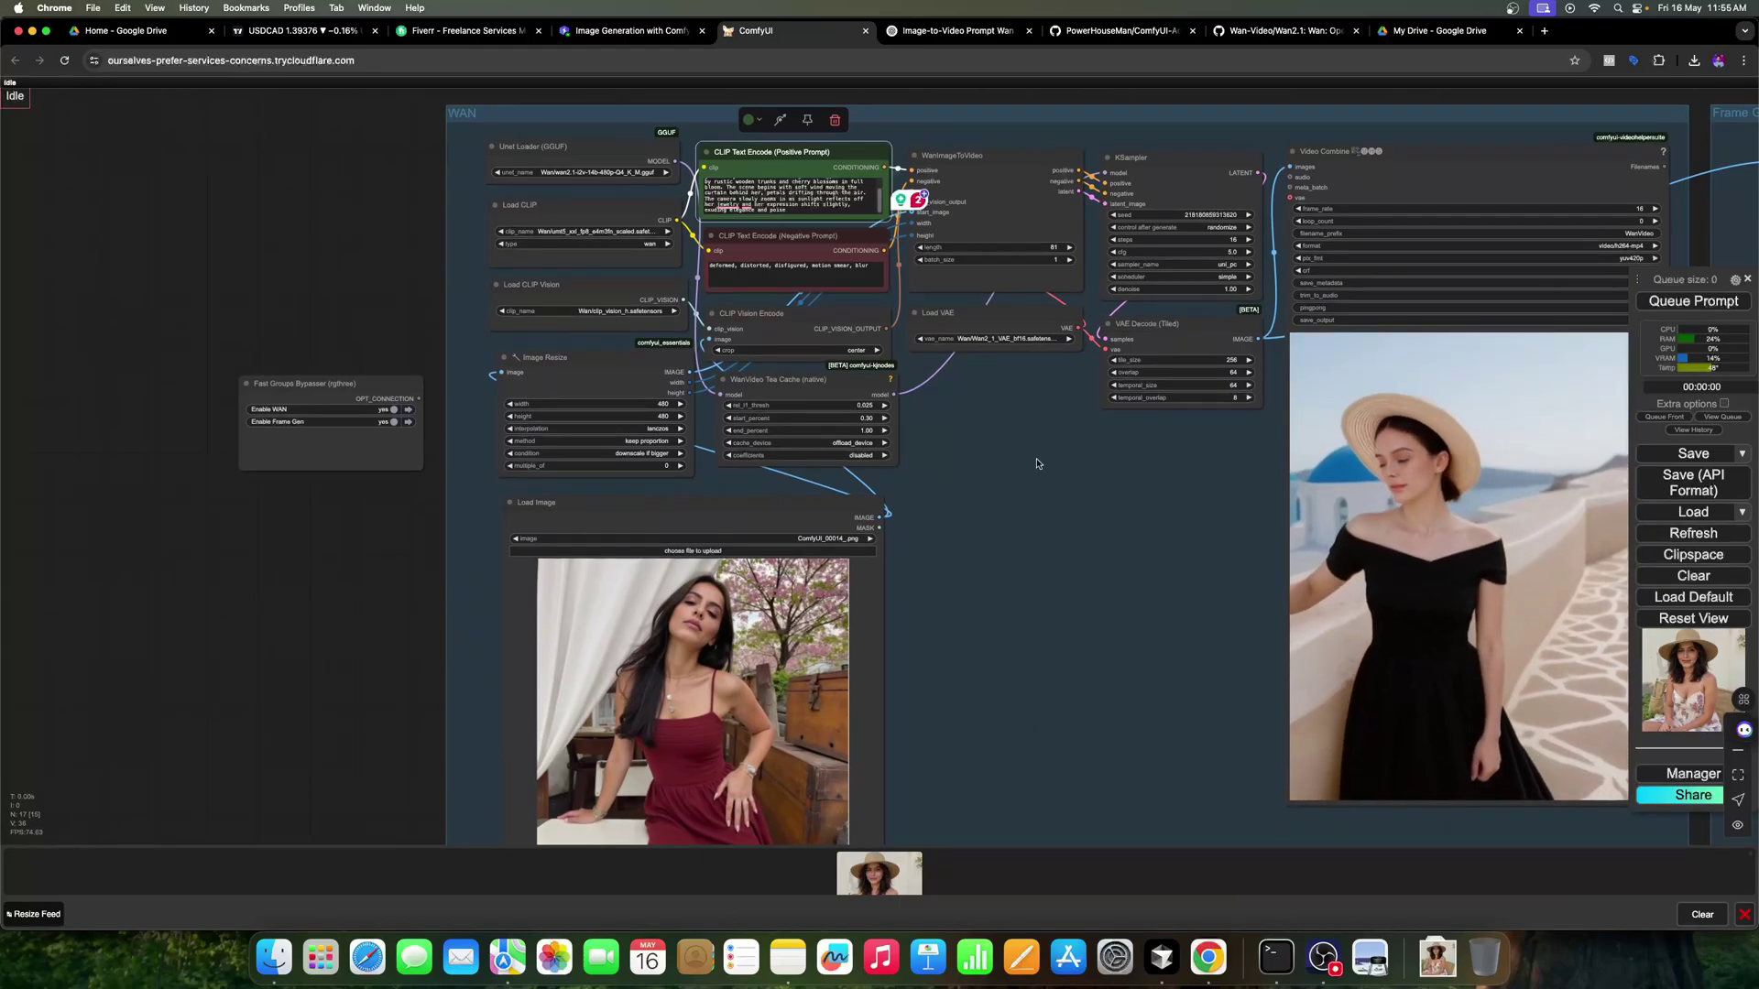
scroll(1021, 488, down, 3)
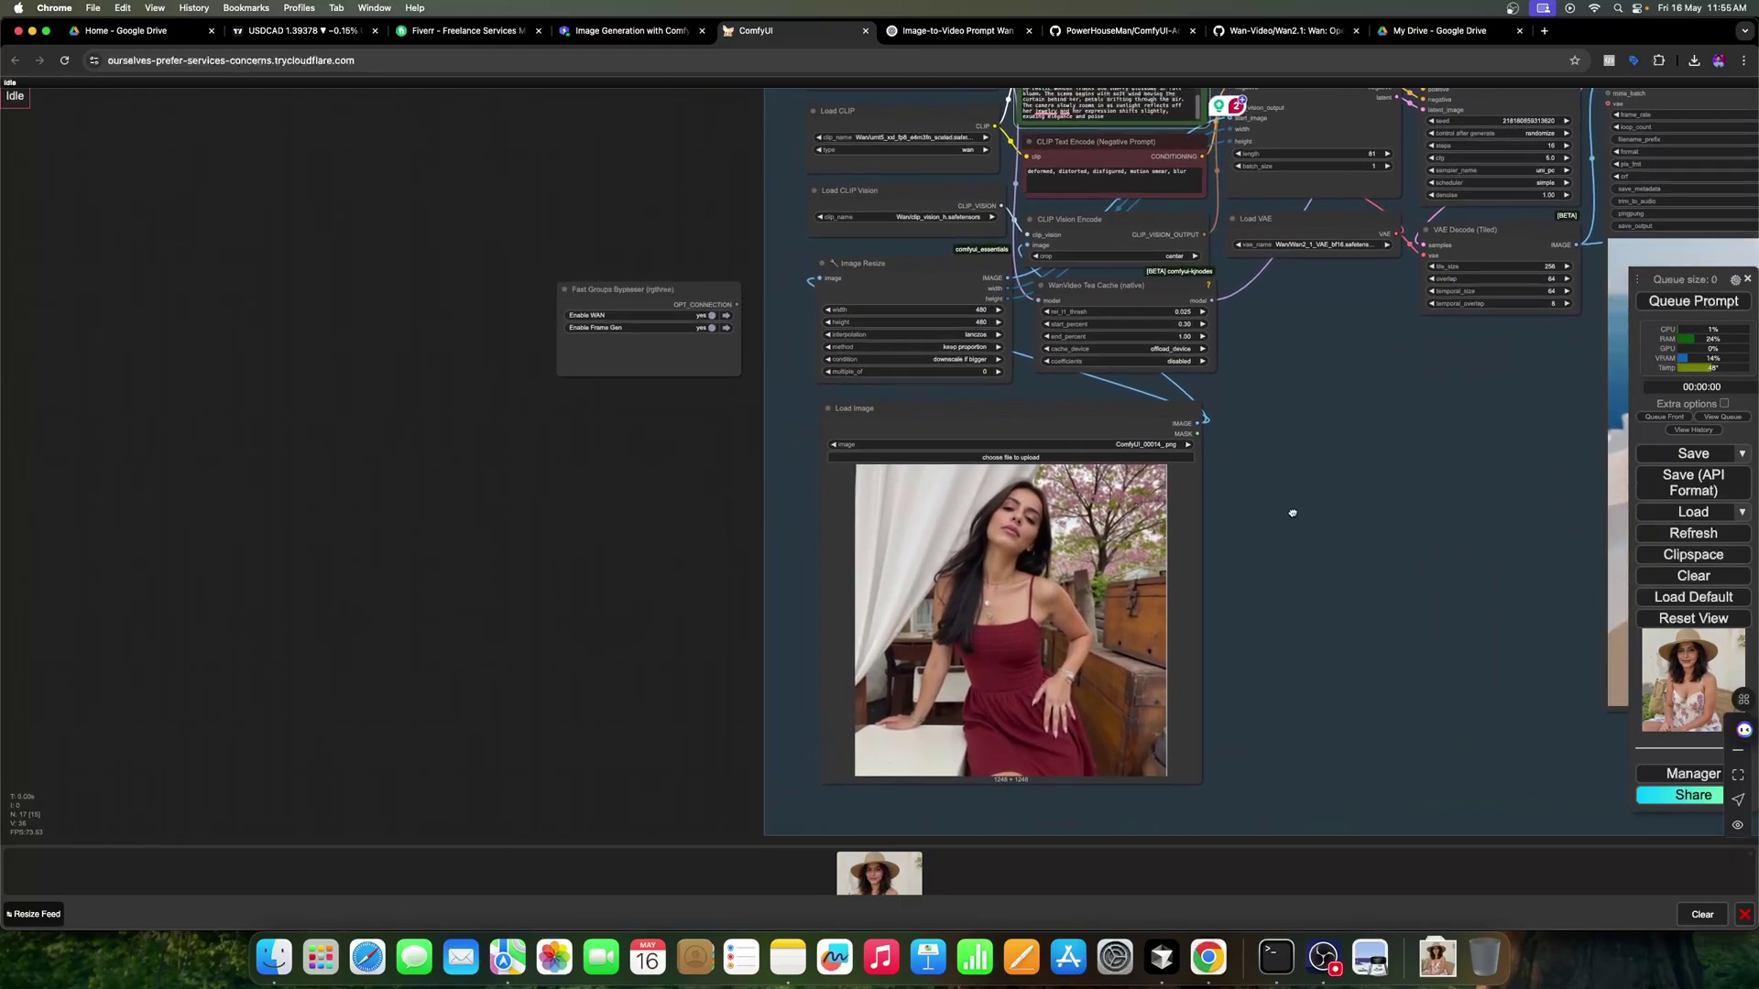
scroll(1127, 467, down, 3)
scroll(1176, 446, up, 3)
scroll(1045, 495, up, 4)
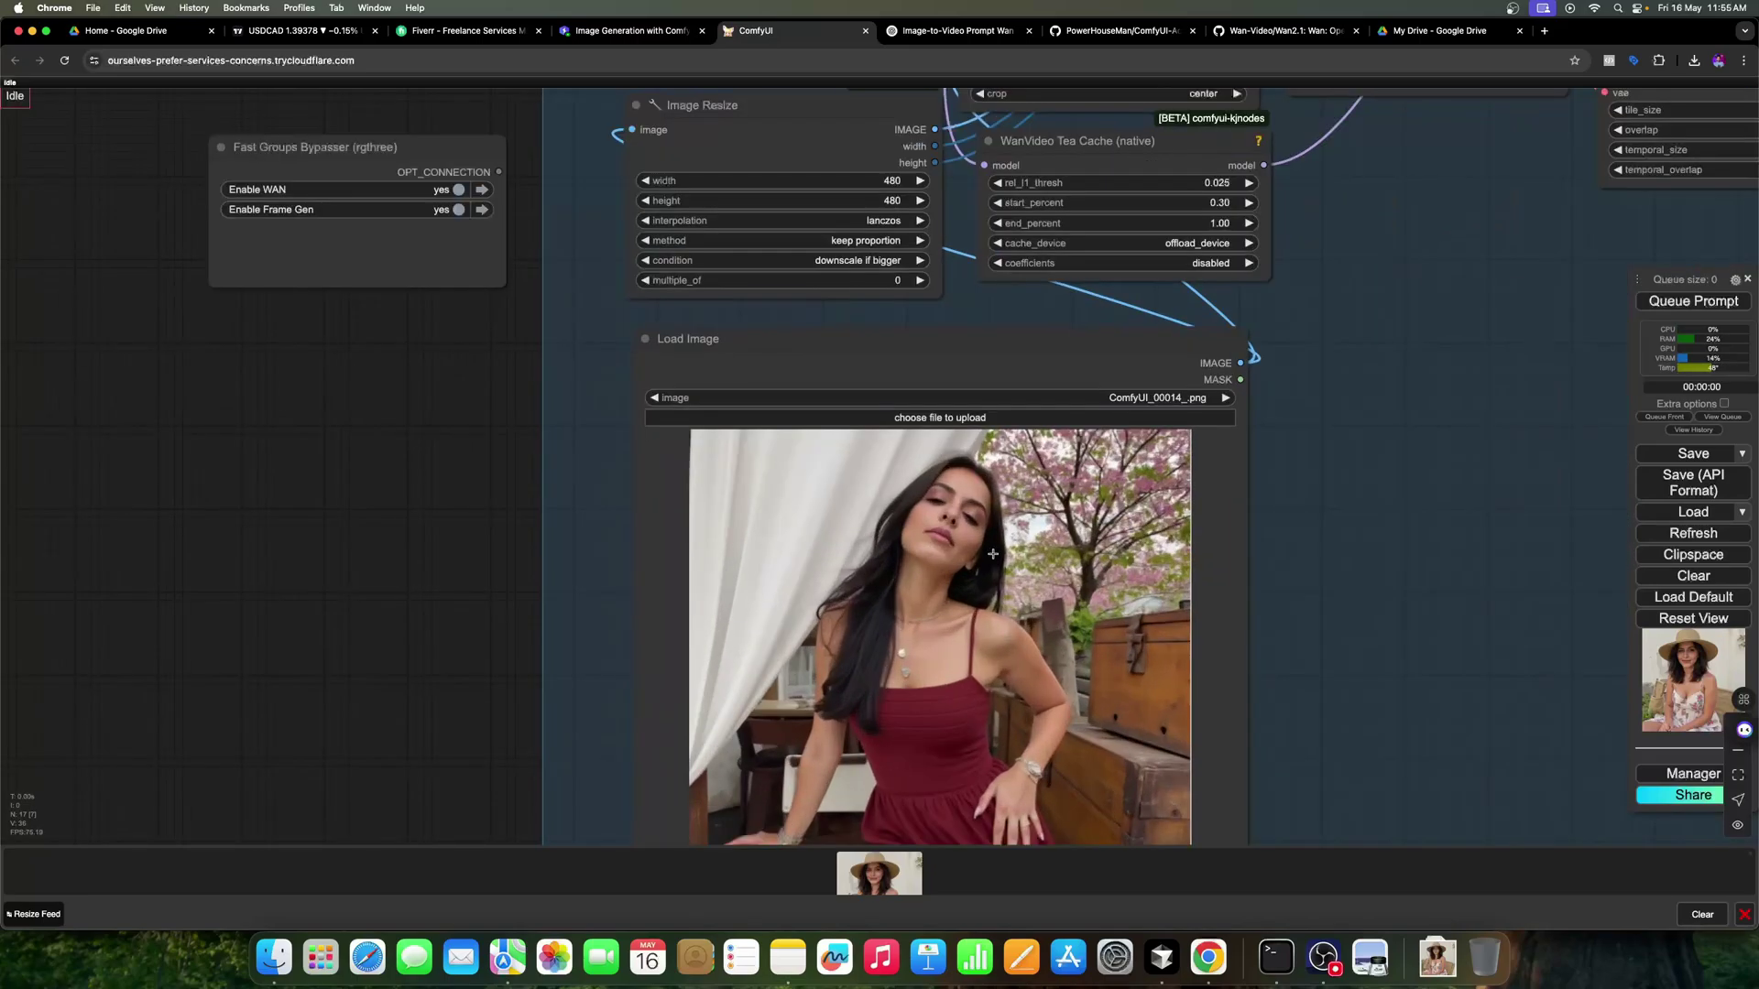
drag(1396, 486, 1401, 824)
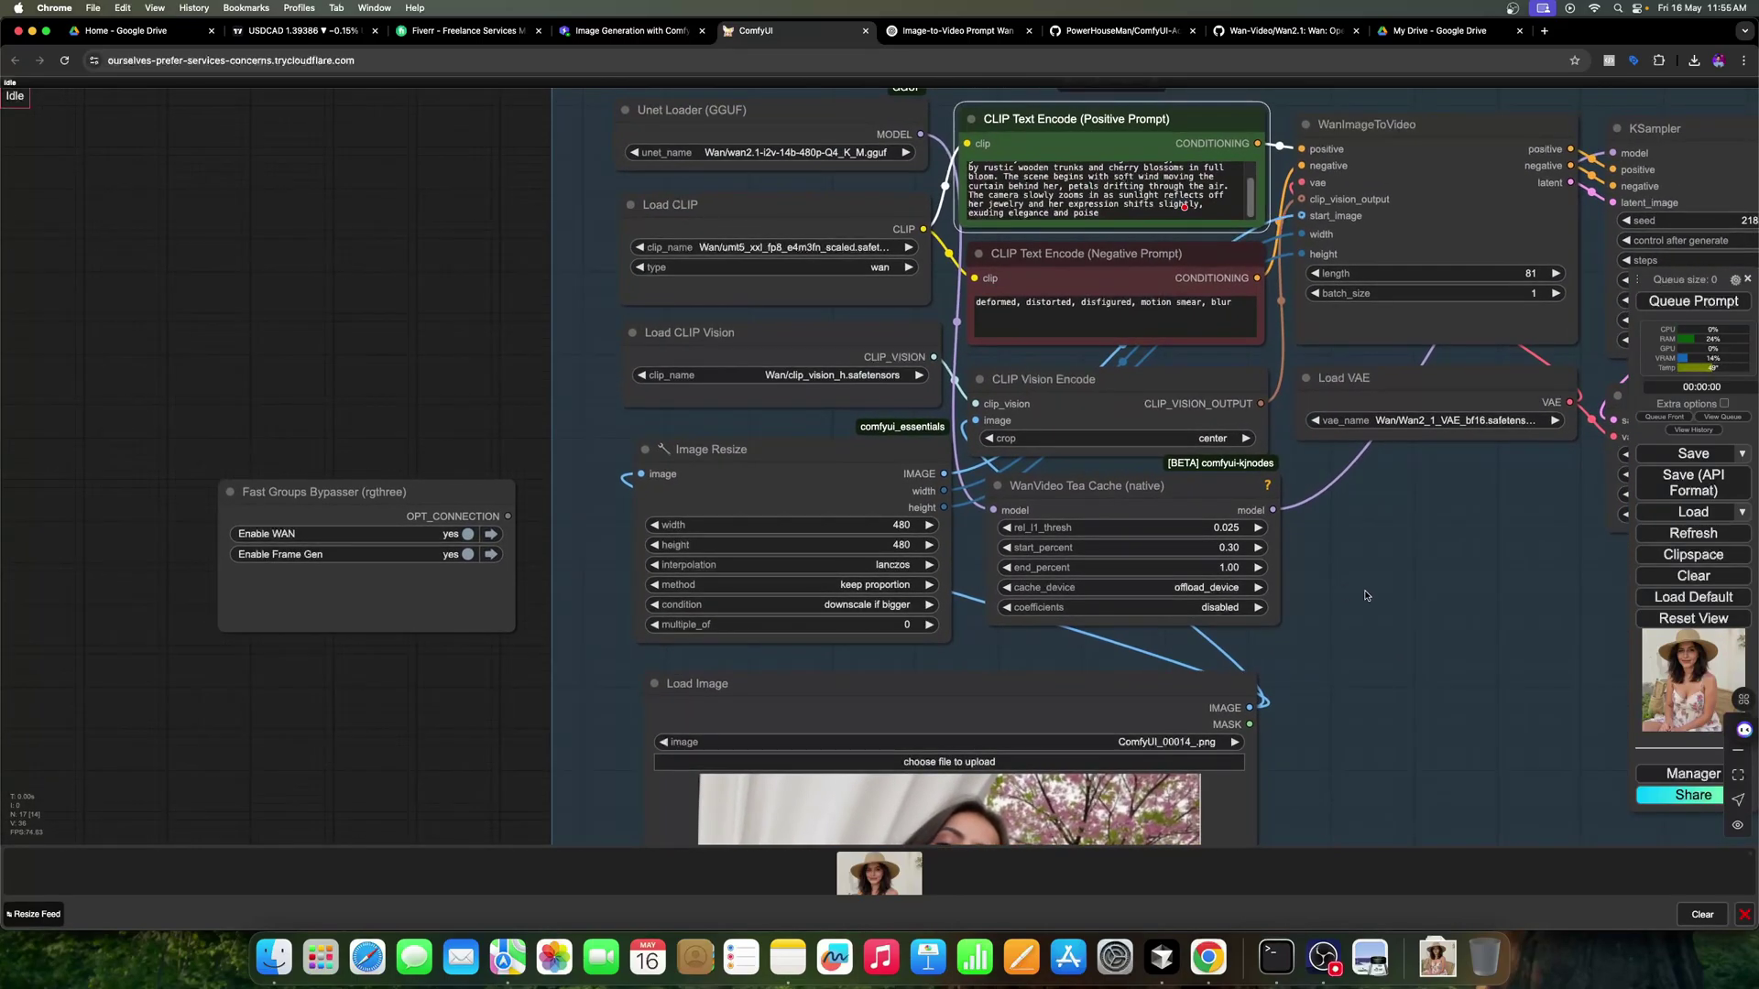
drag(1366, 595, 1327, 697)
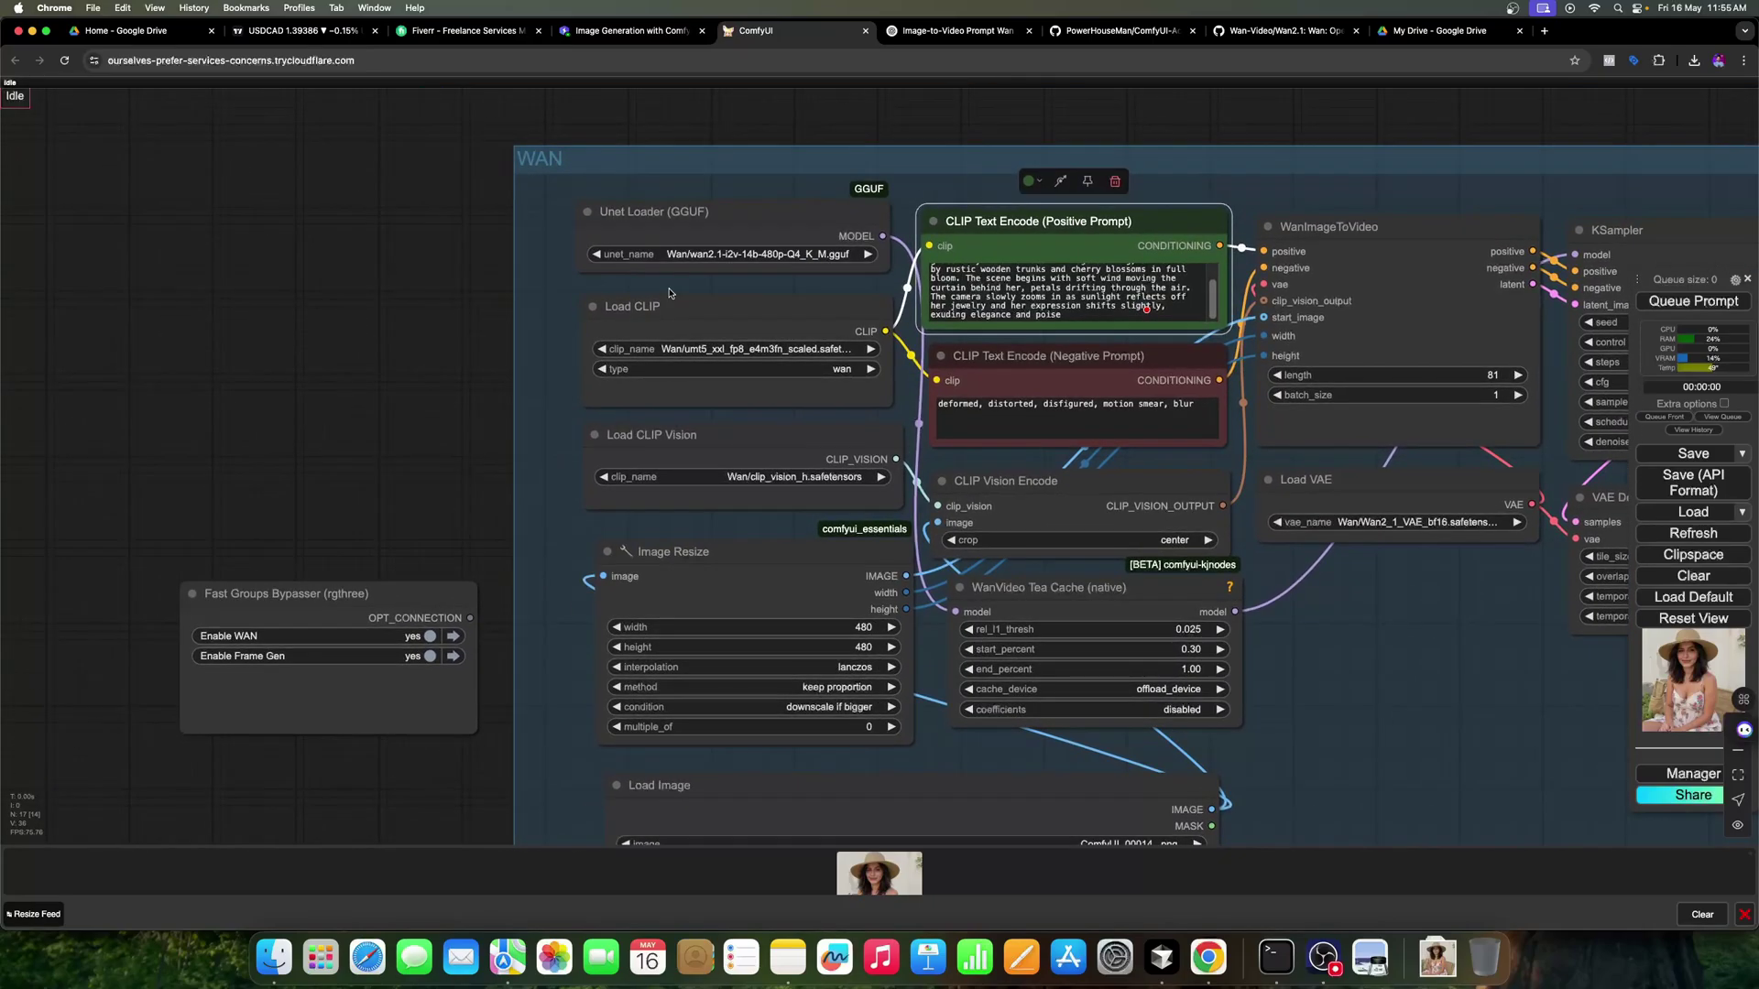
drag(750, 288, 732, 351)
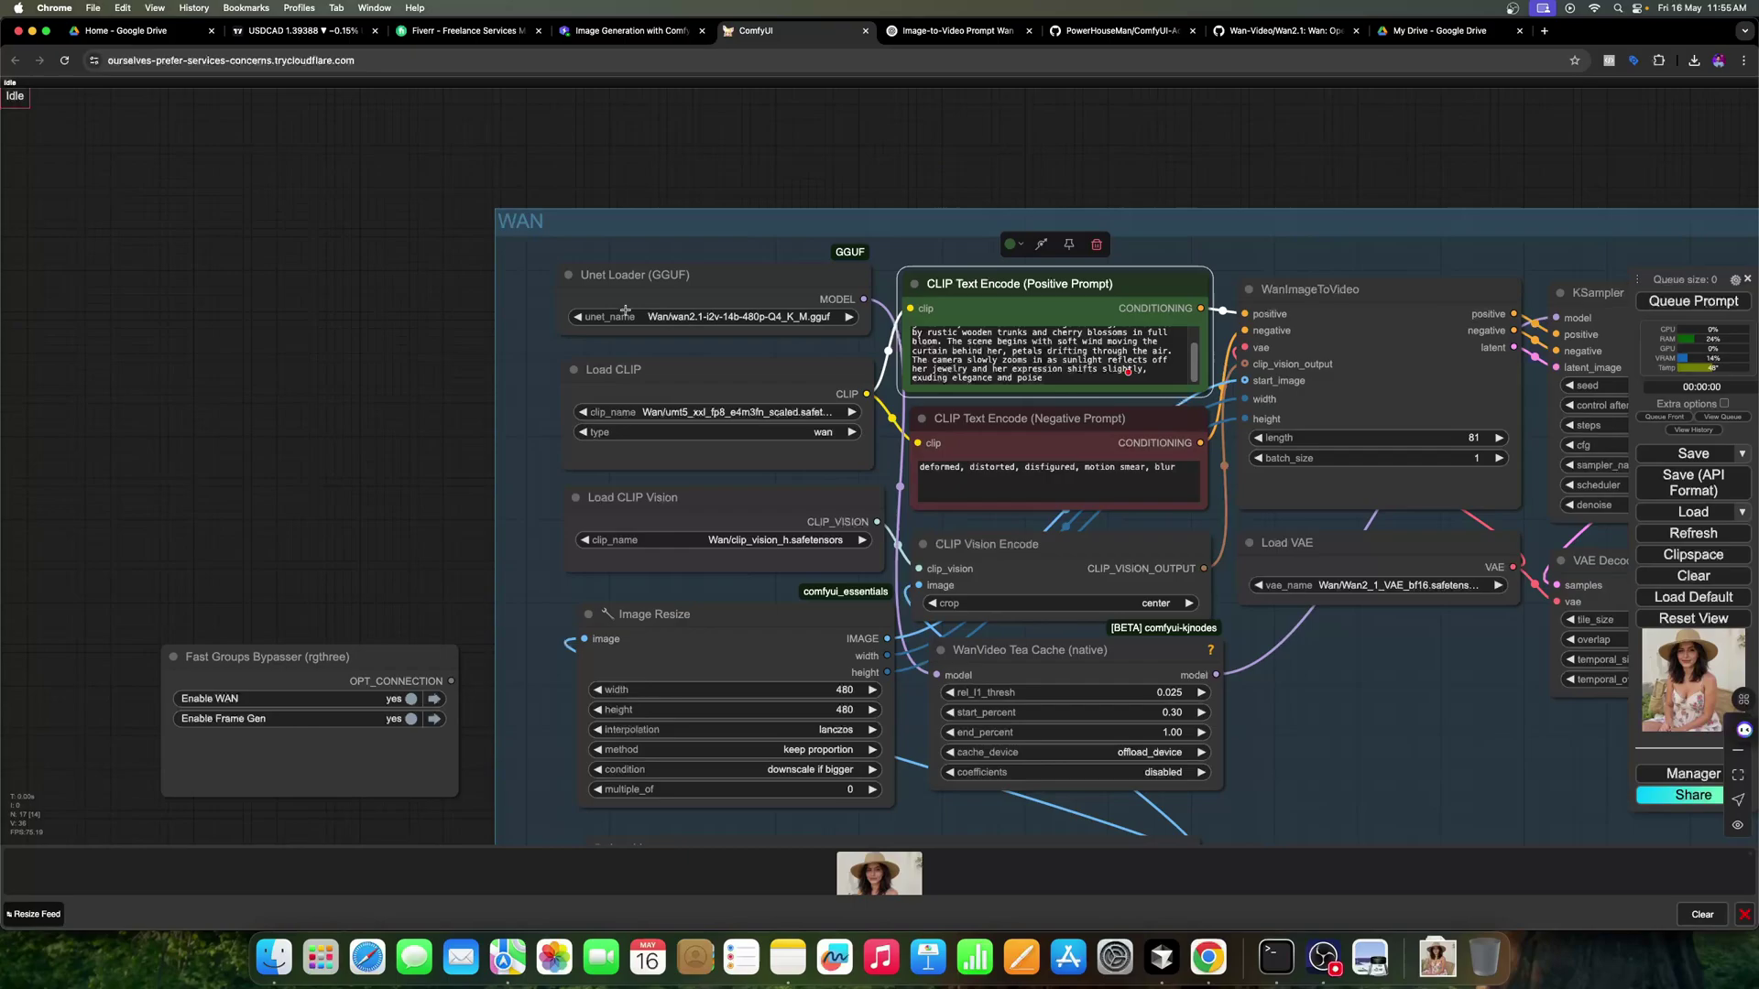
click(632, 284)
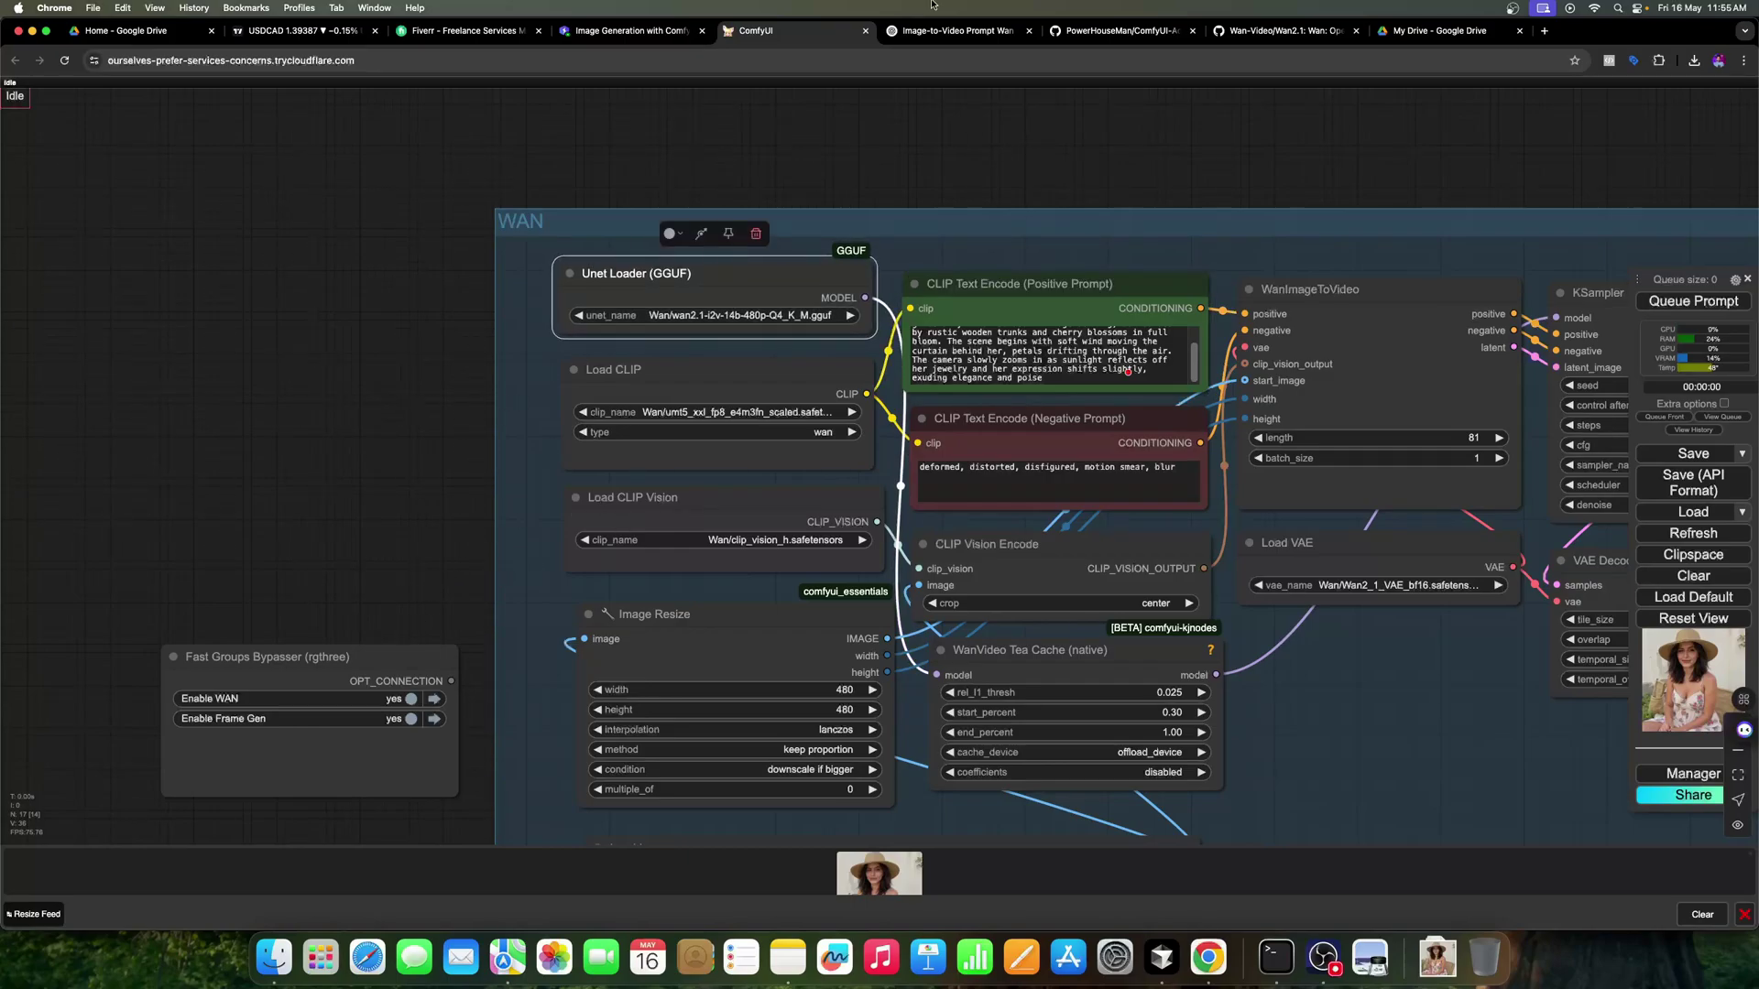
Switch to the Wan-Video/Wan2.1 GitHub page and review its README quickstart
click(1278, 30)
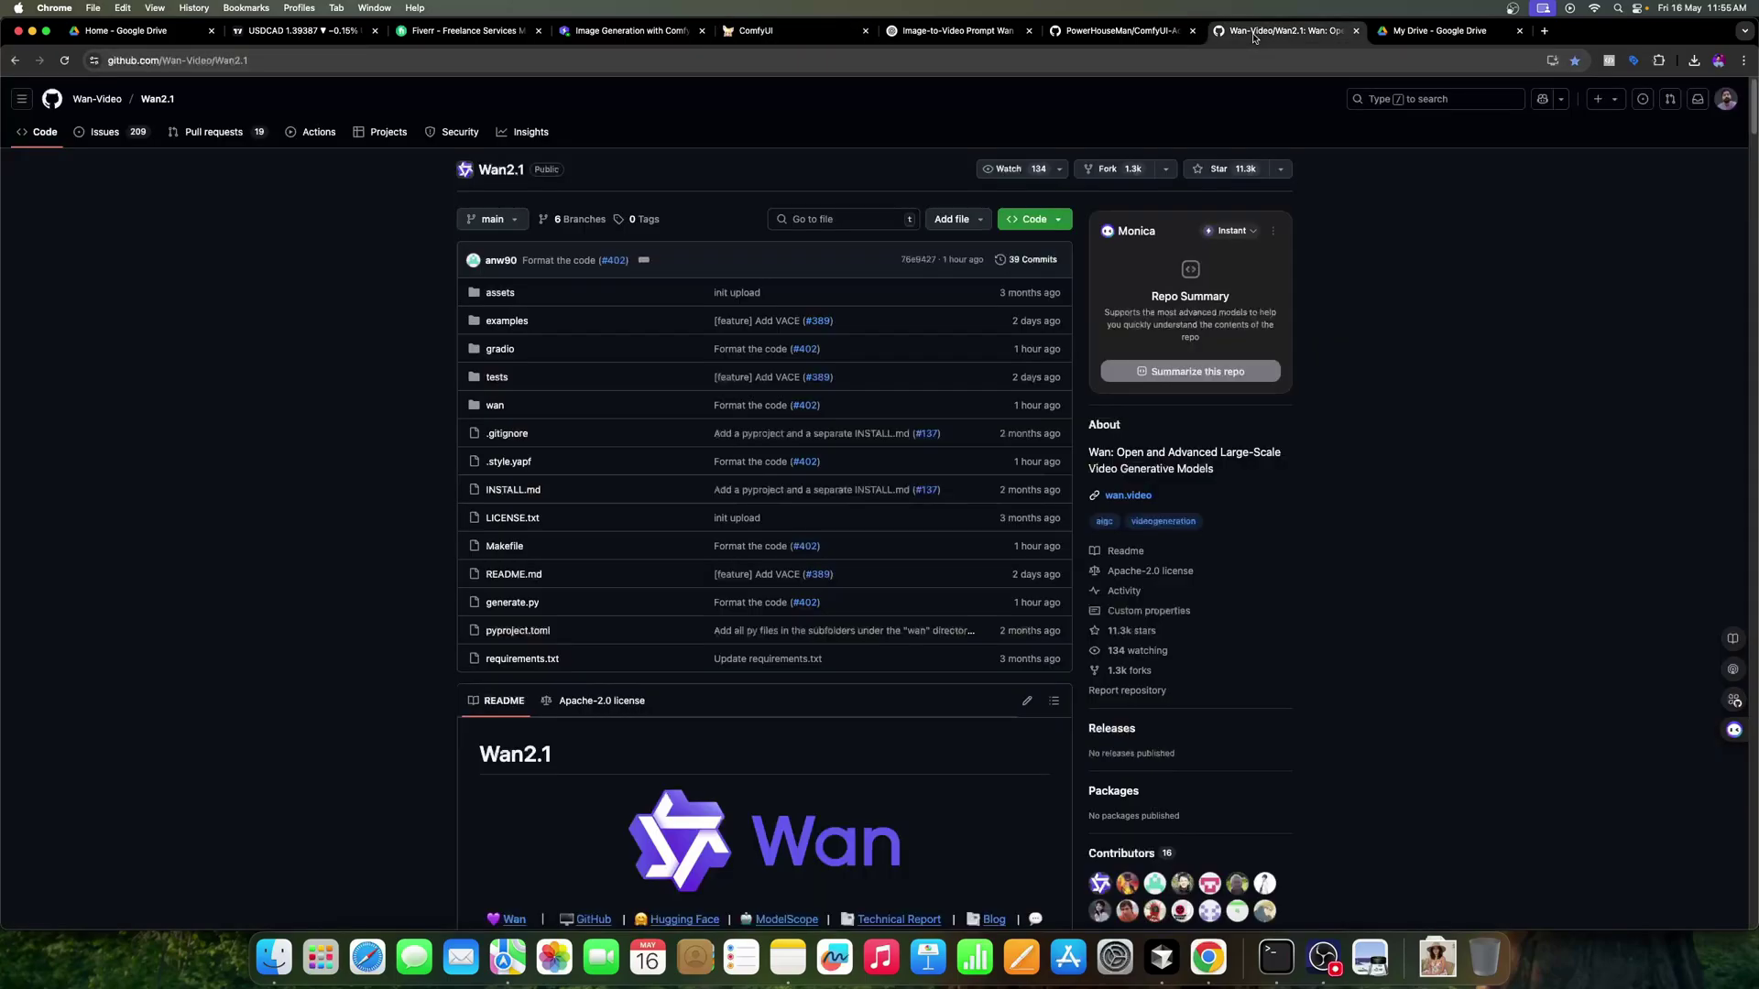
scroll(220, 186, down, 1)
scroll(221, 186, up, 1)
scroll(628, 241, down, 8)
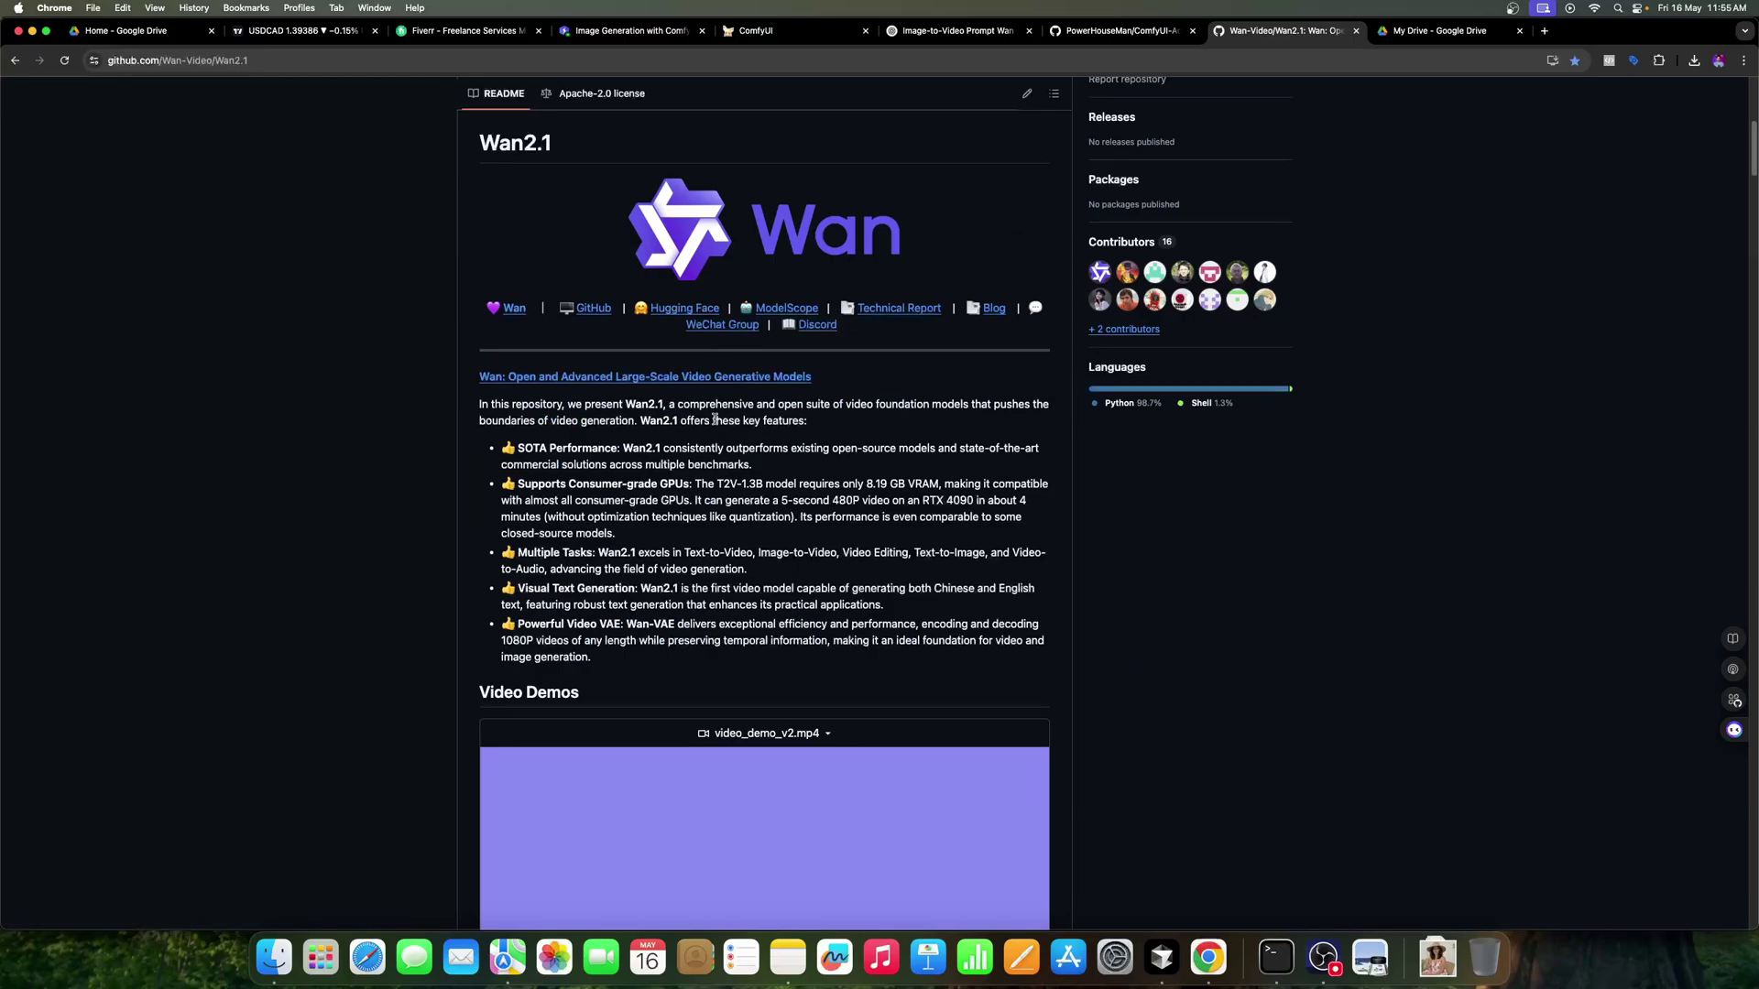
scroll(714, 419, down, 6)
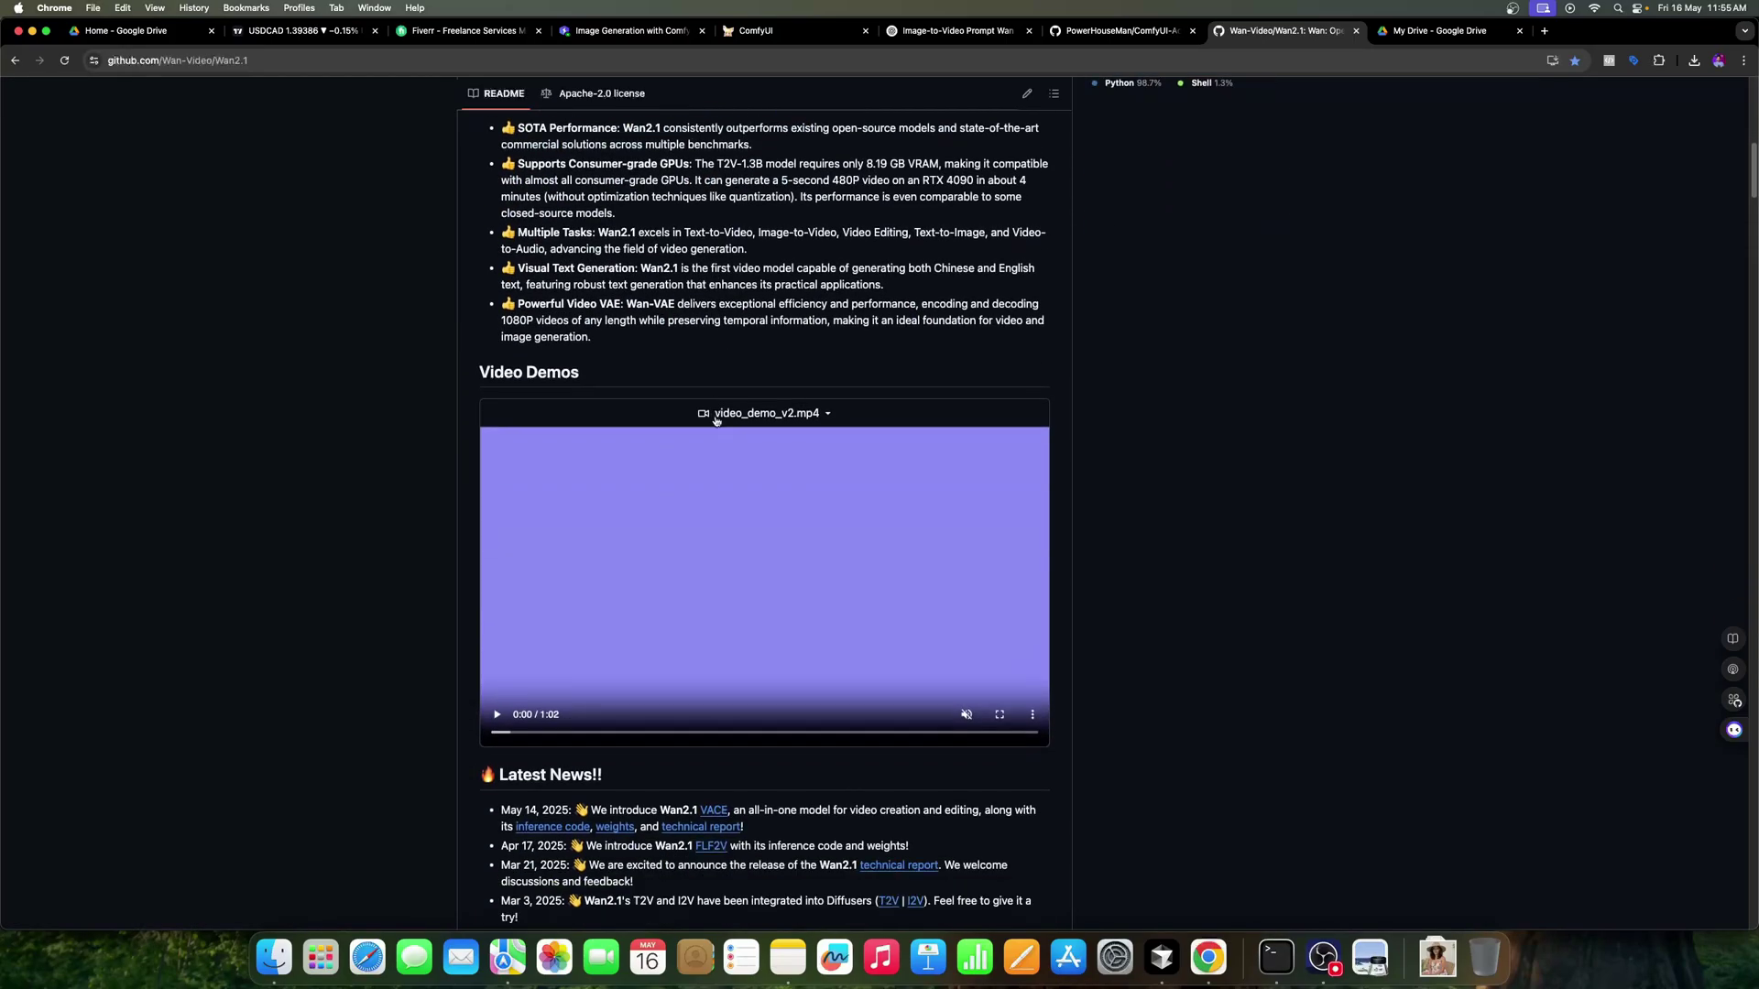
scroll(716, 418, up, 3)
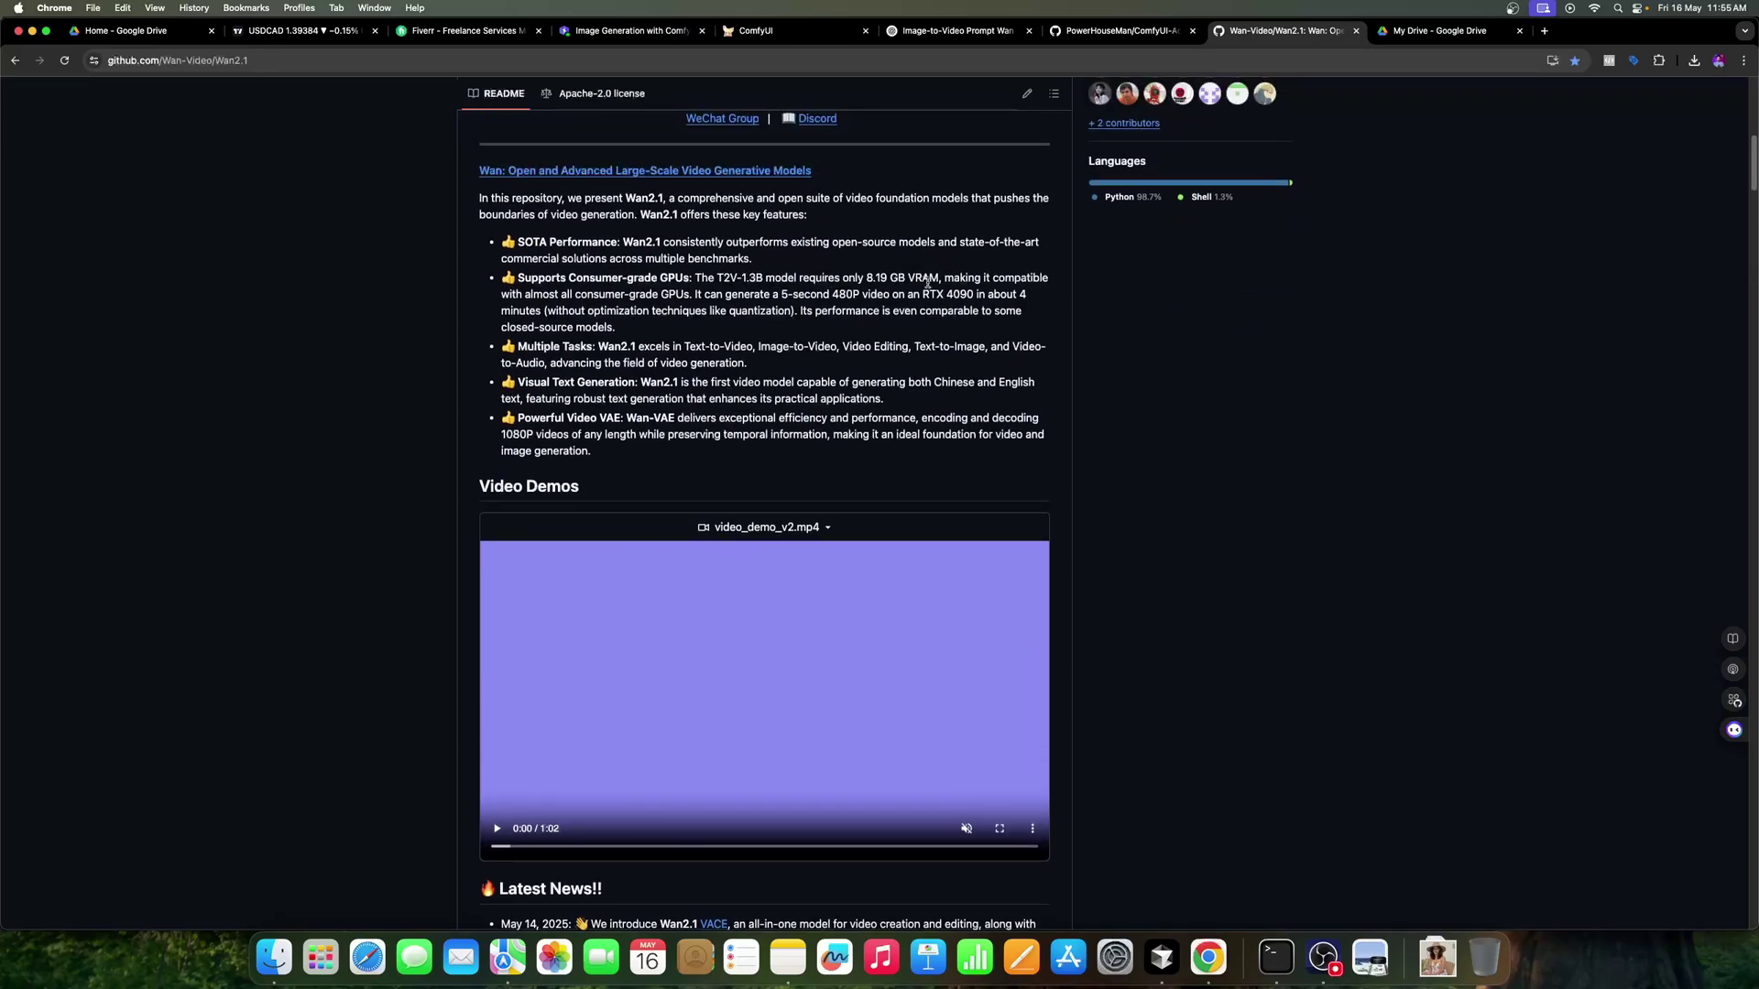
scroll(963, 289, down, 6)
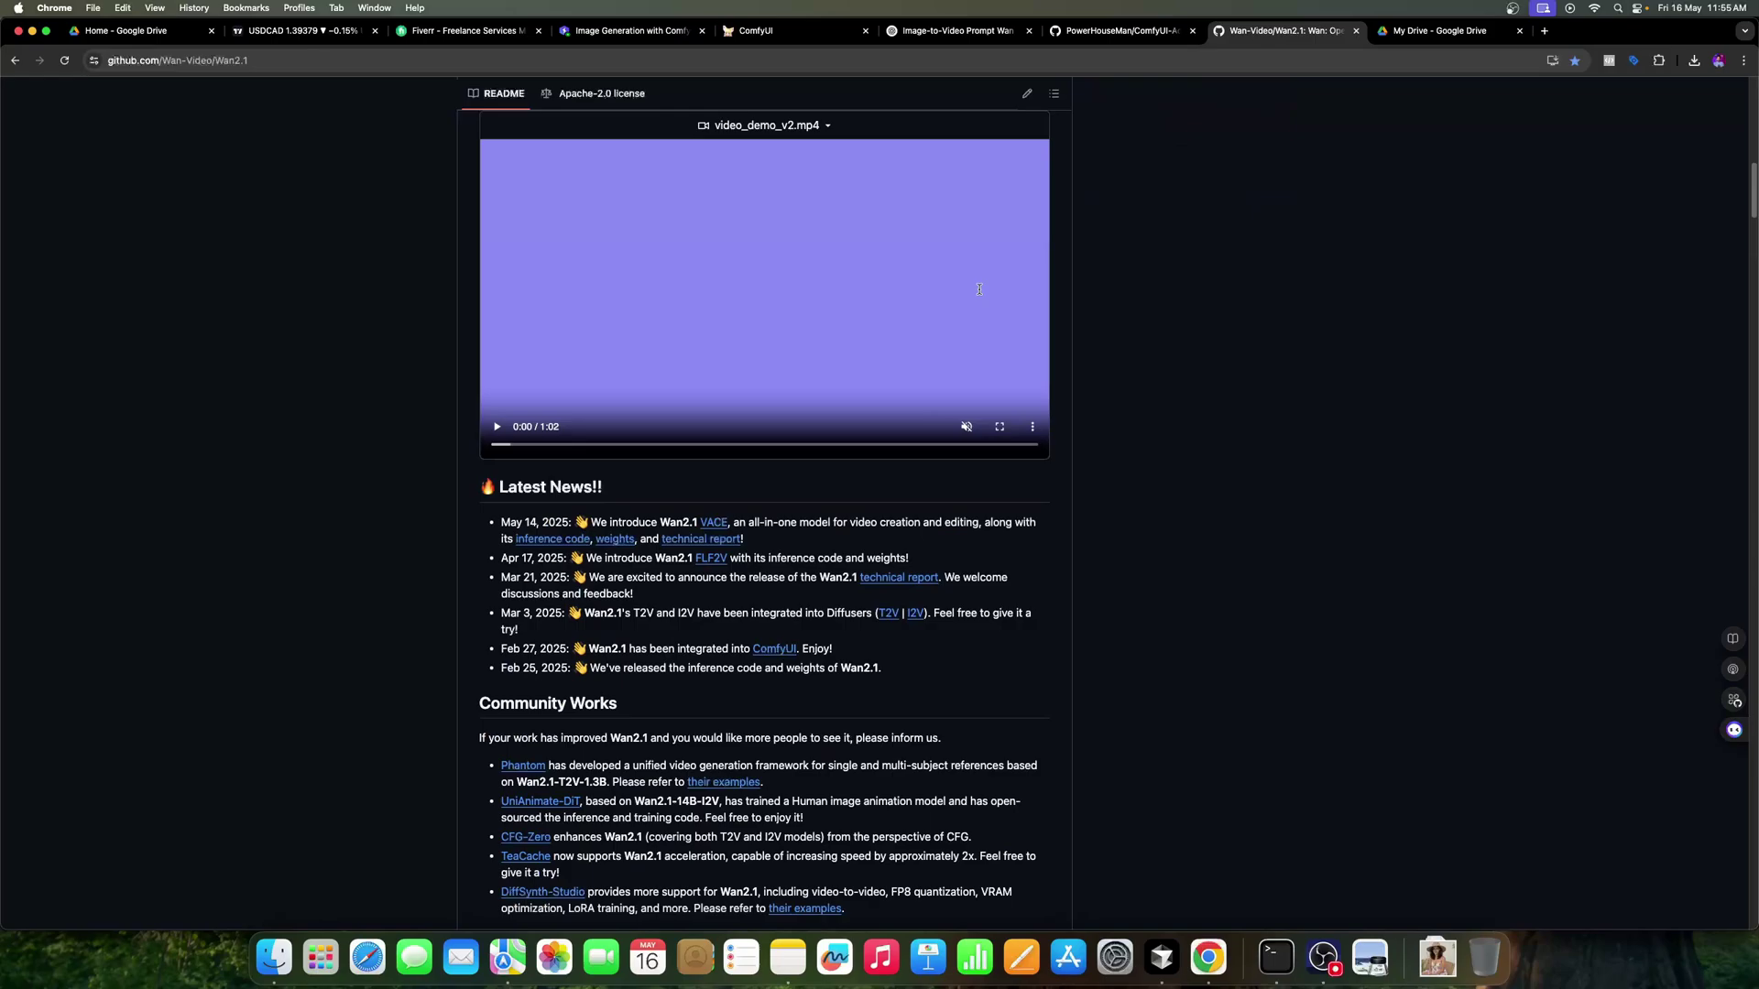
scroll(595, 396, down, 5)
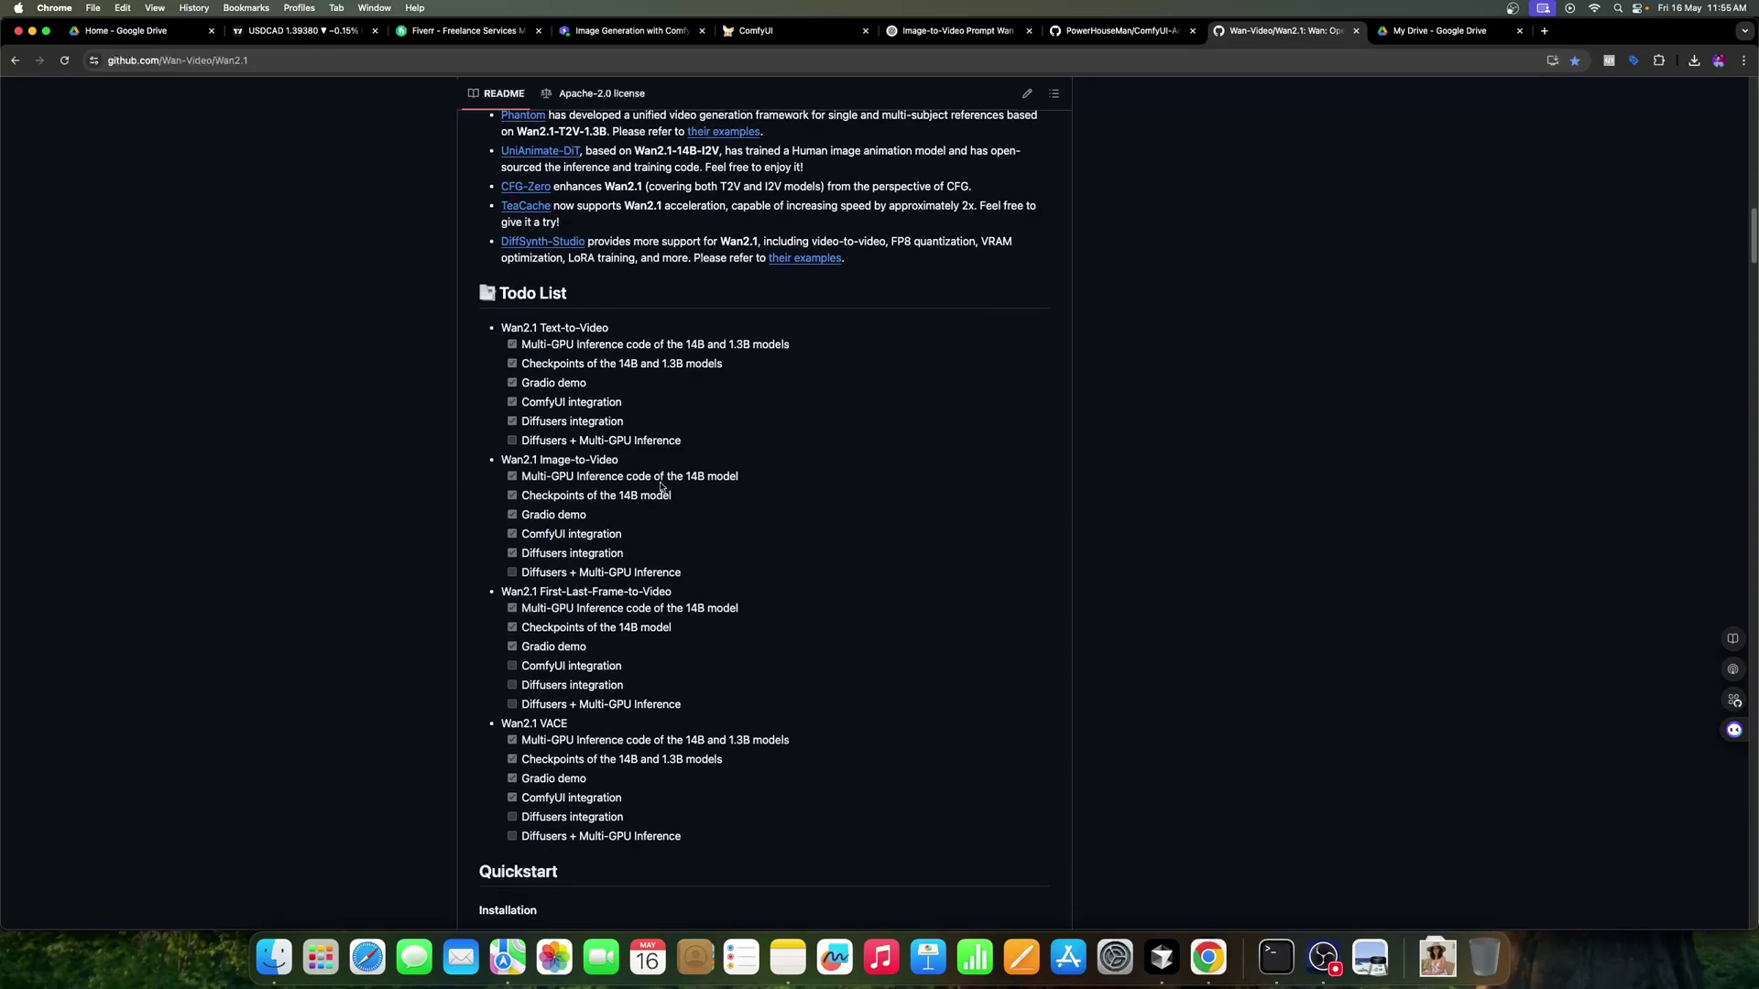
scroll(648, 468, up, 3)
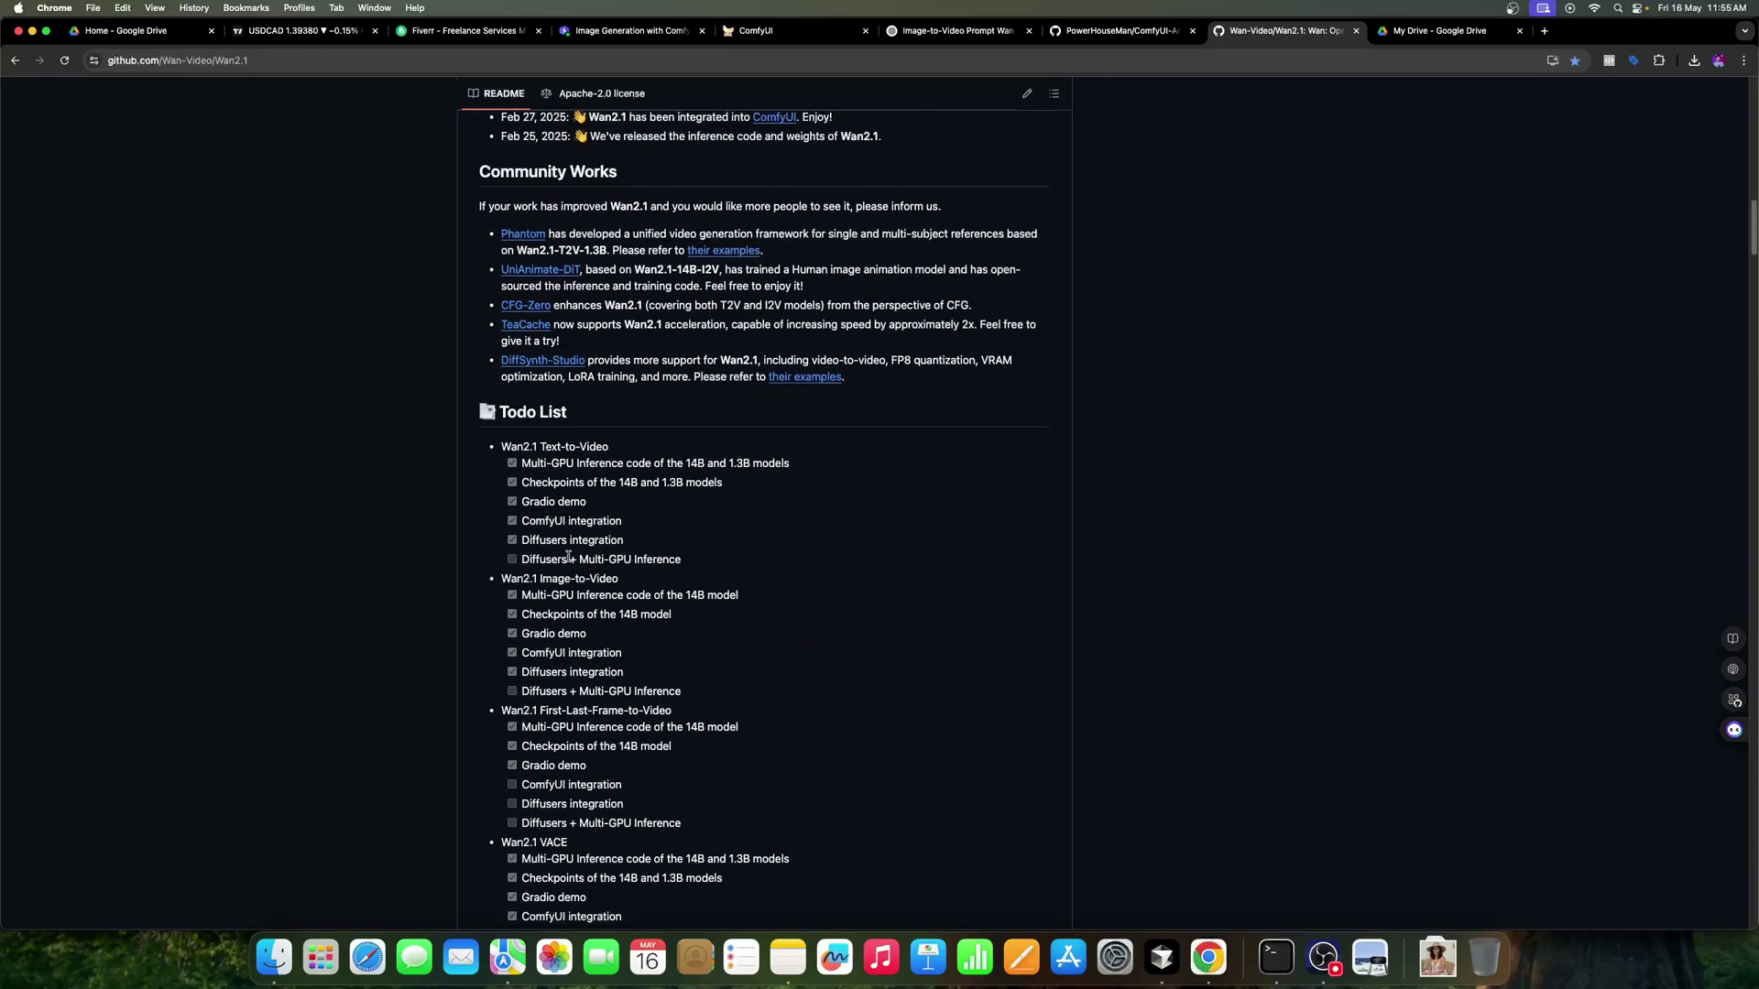
scroll(764, 559, down, 10)
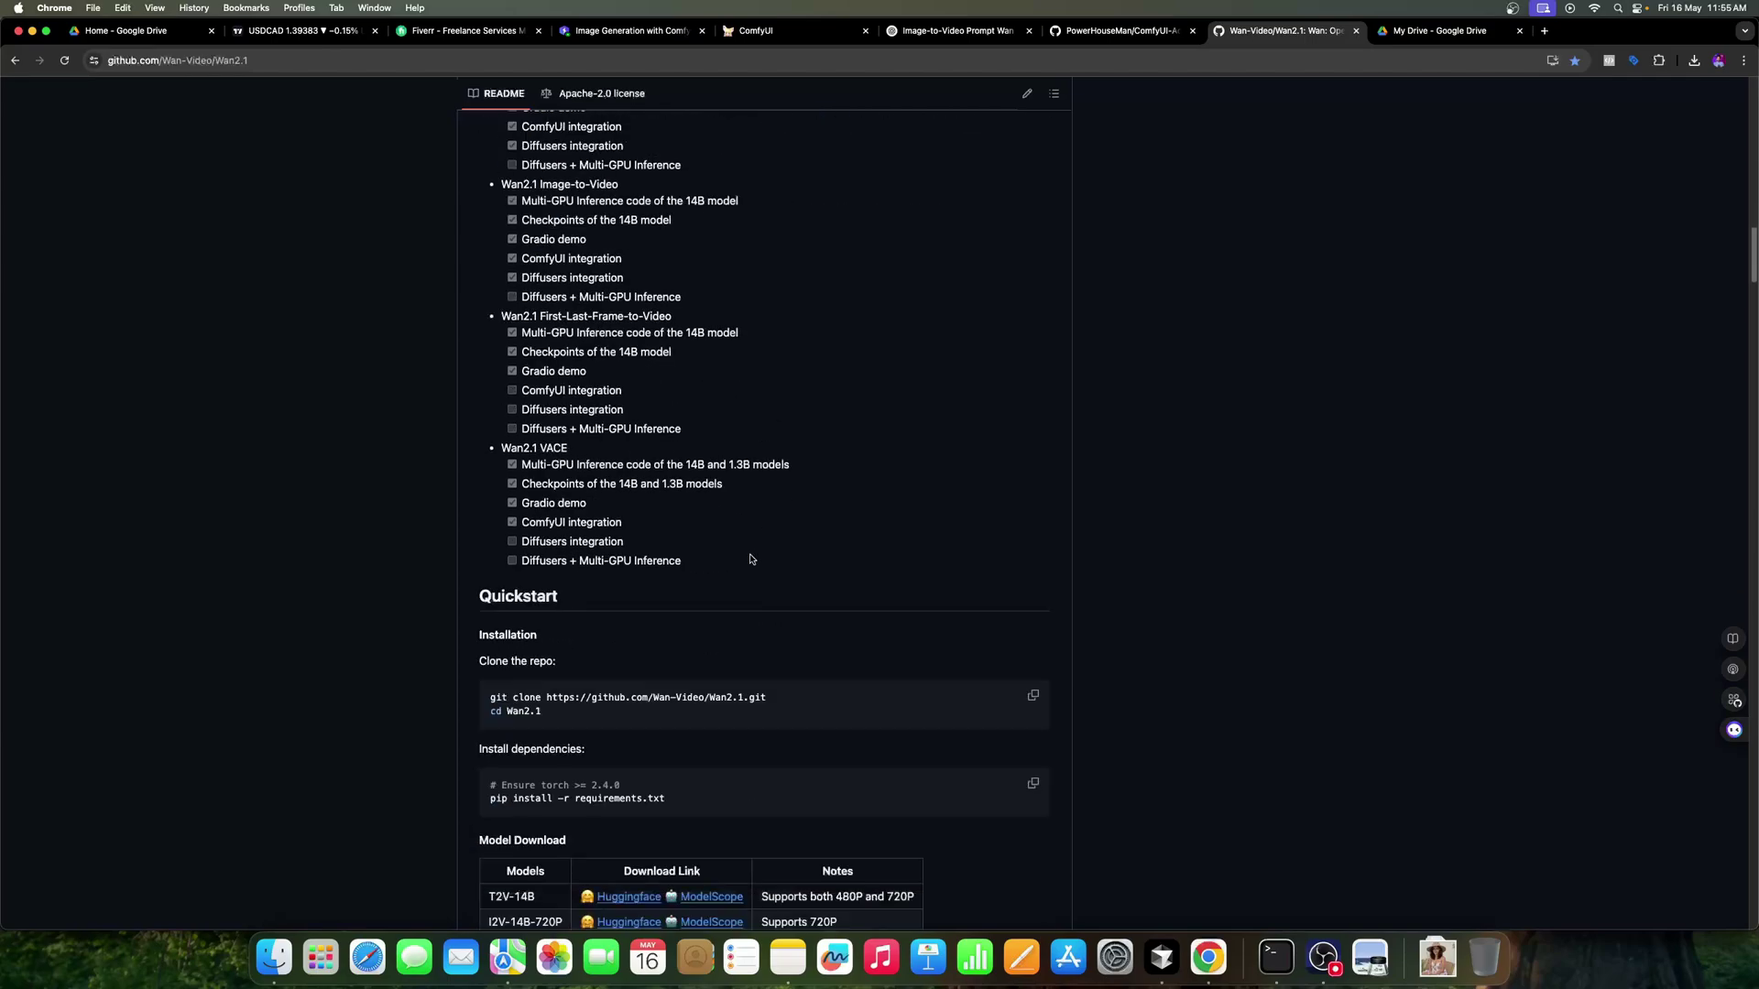
scroll(764, 558, down, 5)
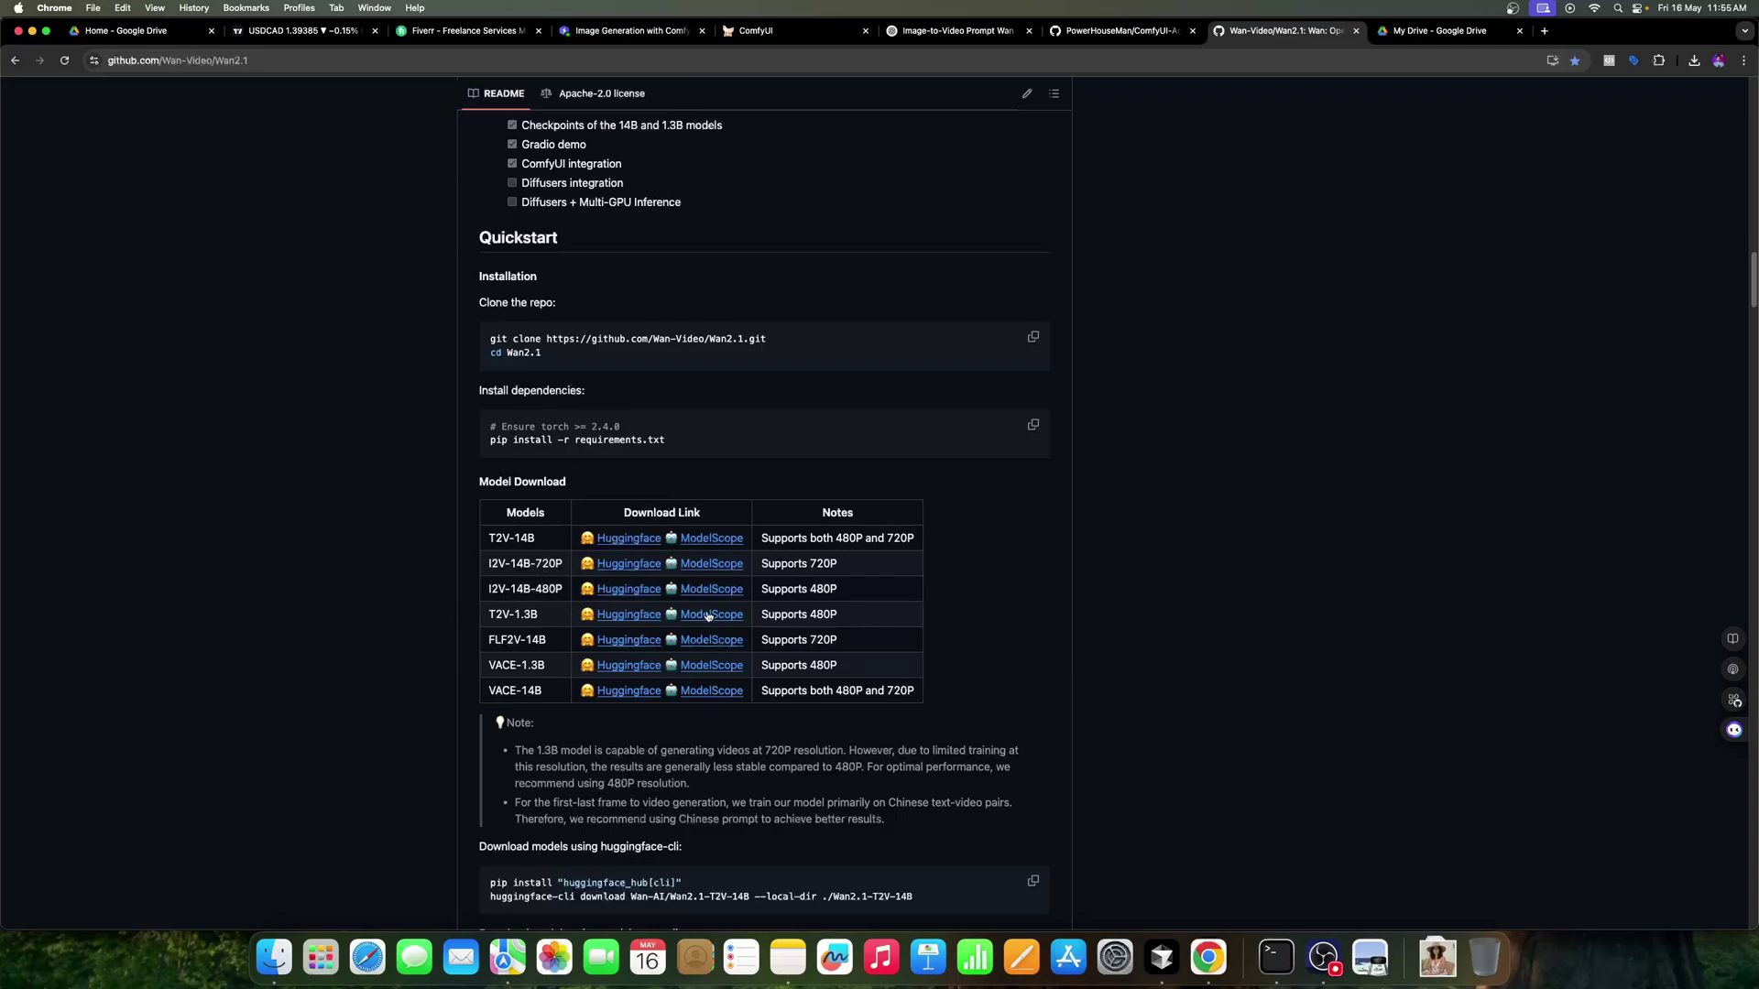
scroll(710, 615, down, 5)
scroll(768, 561, down, 5)
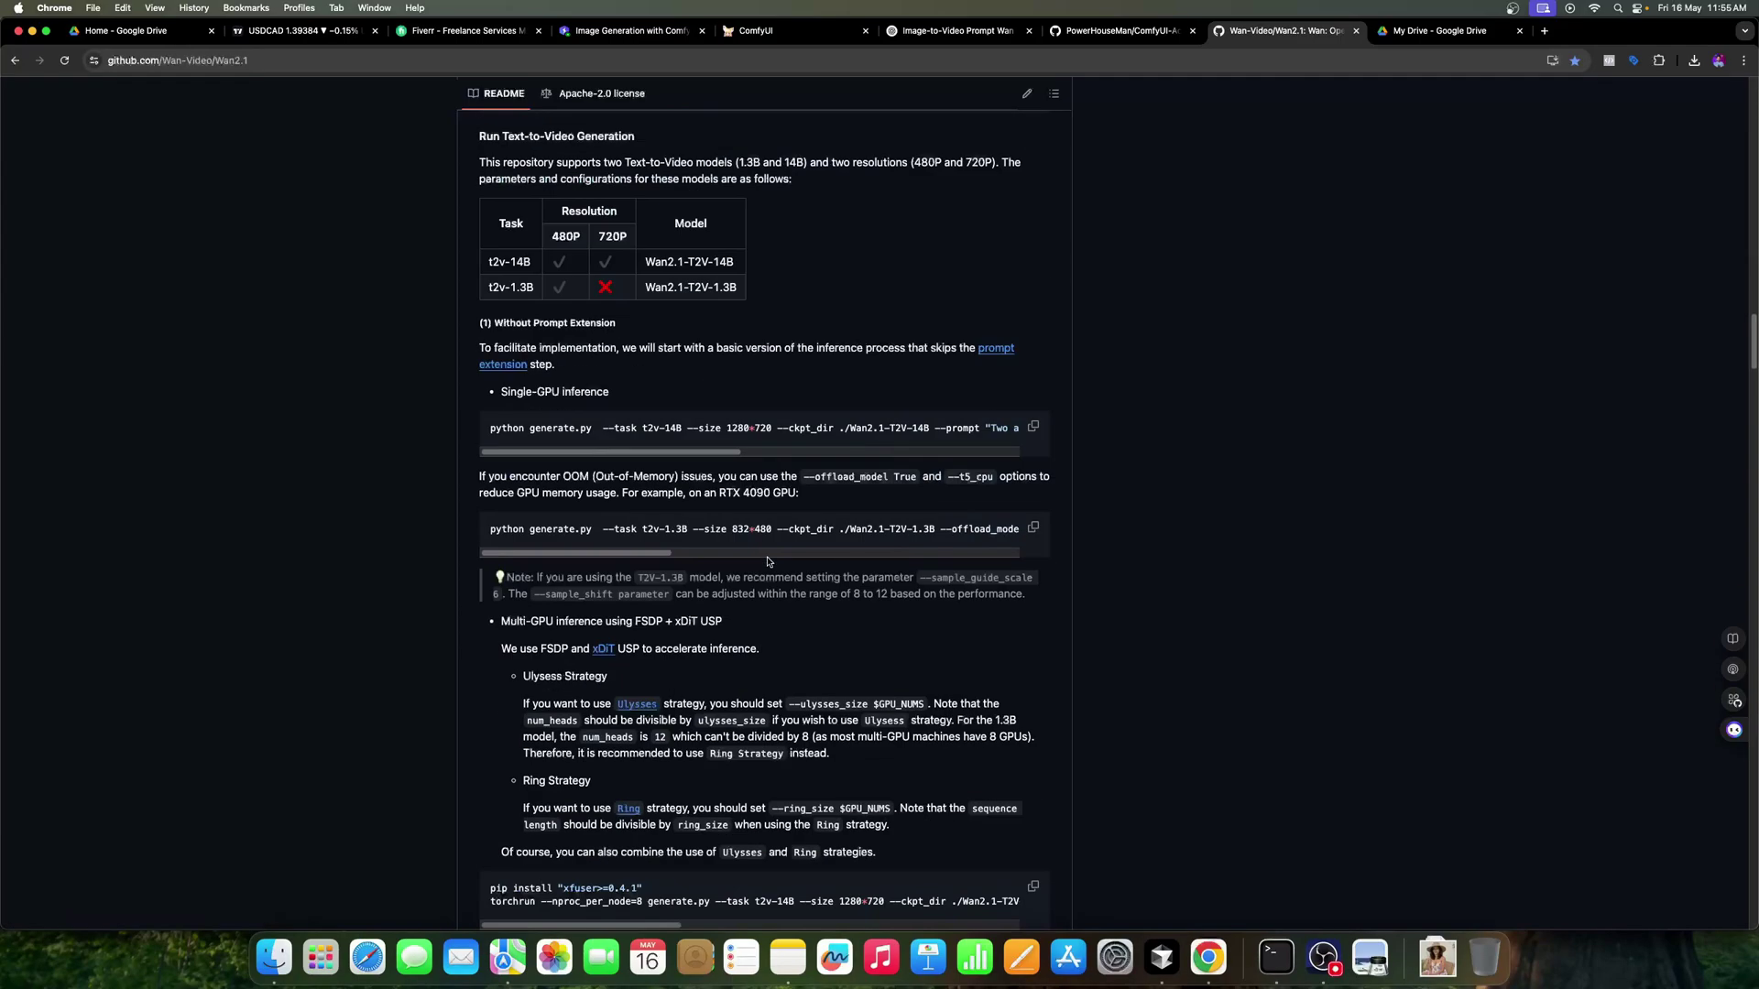
scroll(768, 561, up, 8)
scroll(768, 560, up, 8)
scroll(768, 561, up, 5)
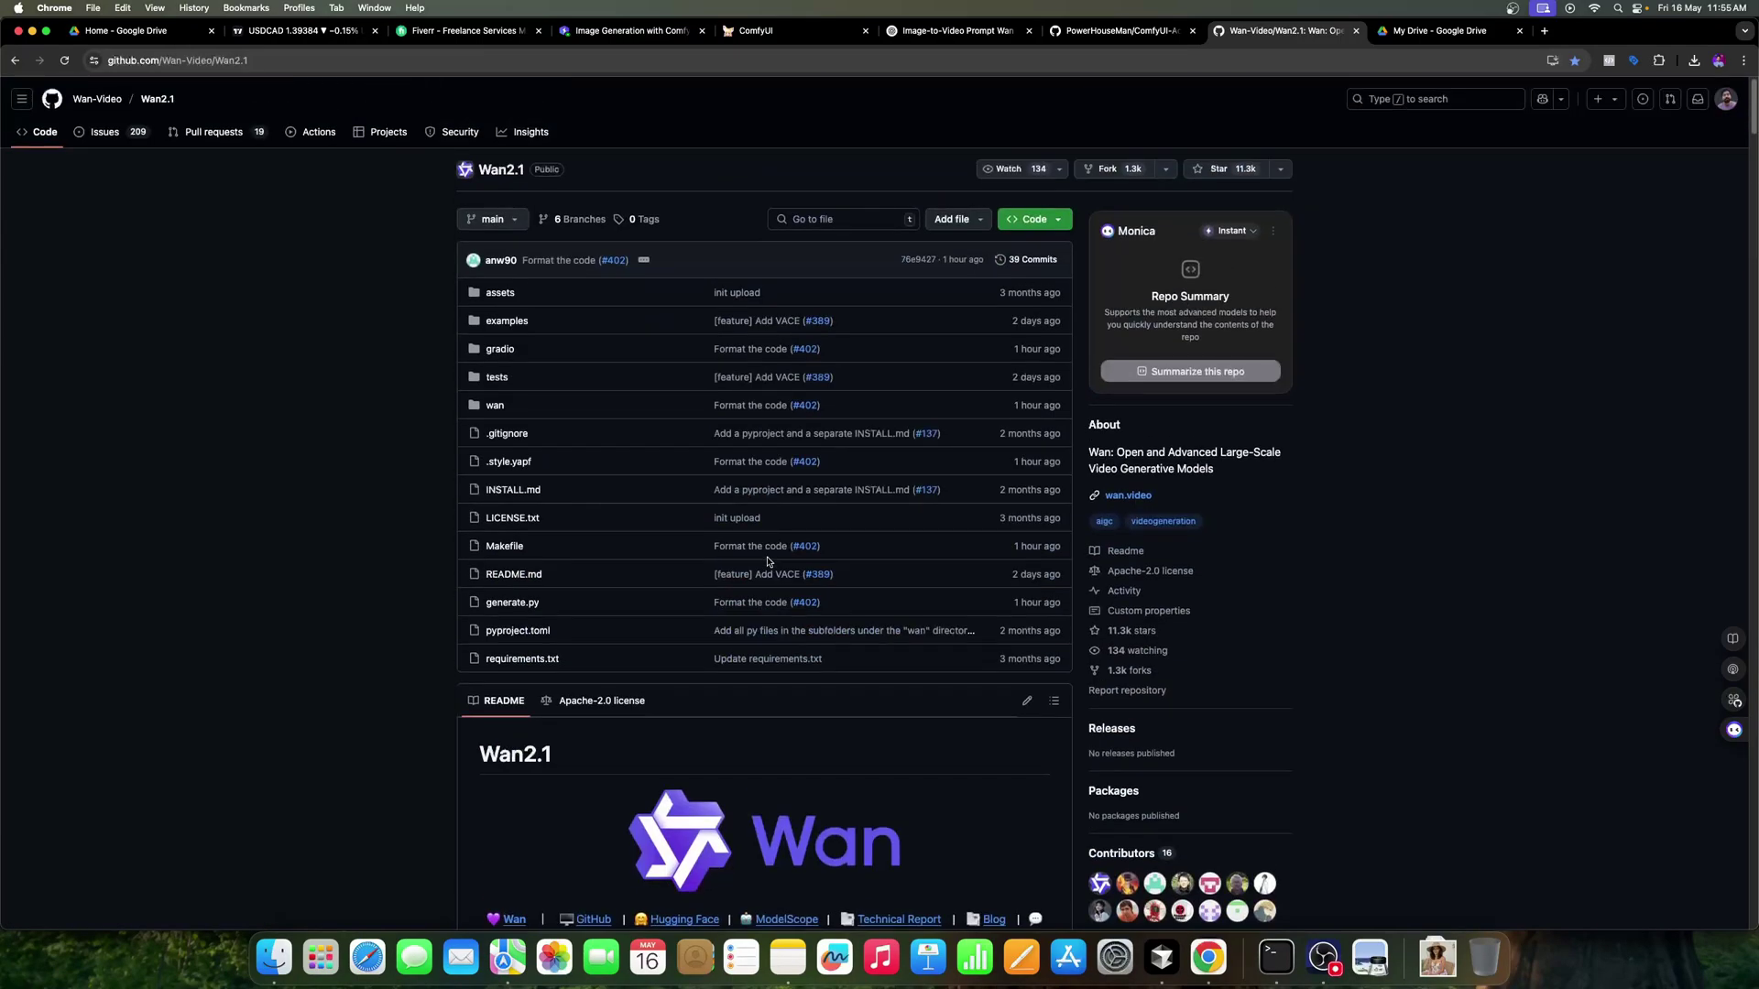
Search Google for 'wan 2.1' and browse the Hugging Face Wan article and Wan-AI page
click(1544, 32)
text(wan)
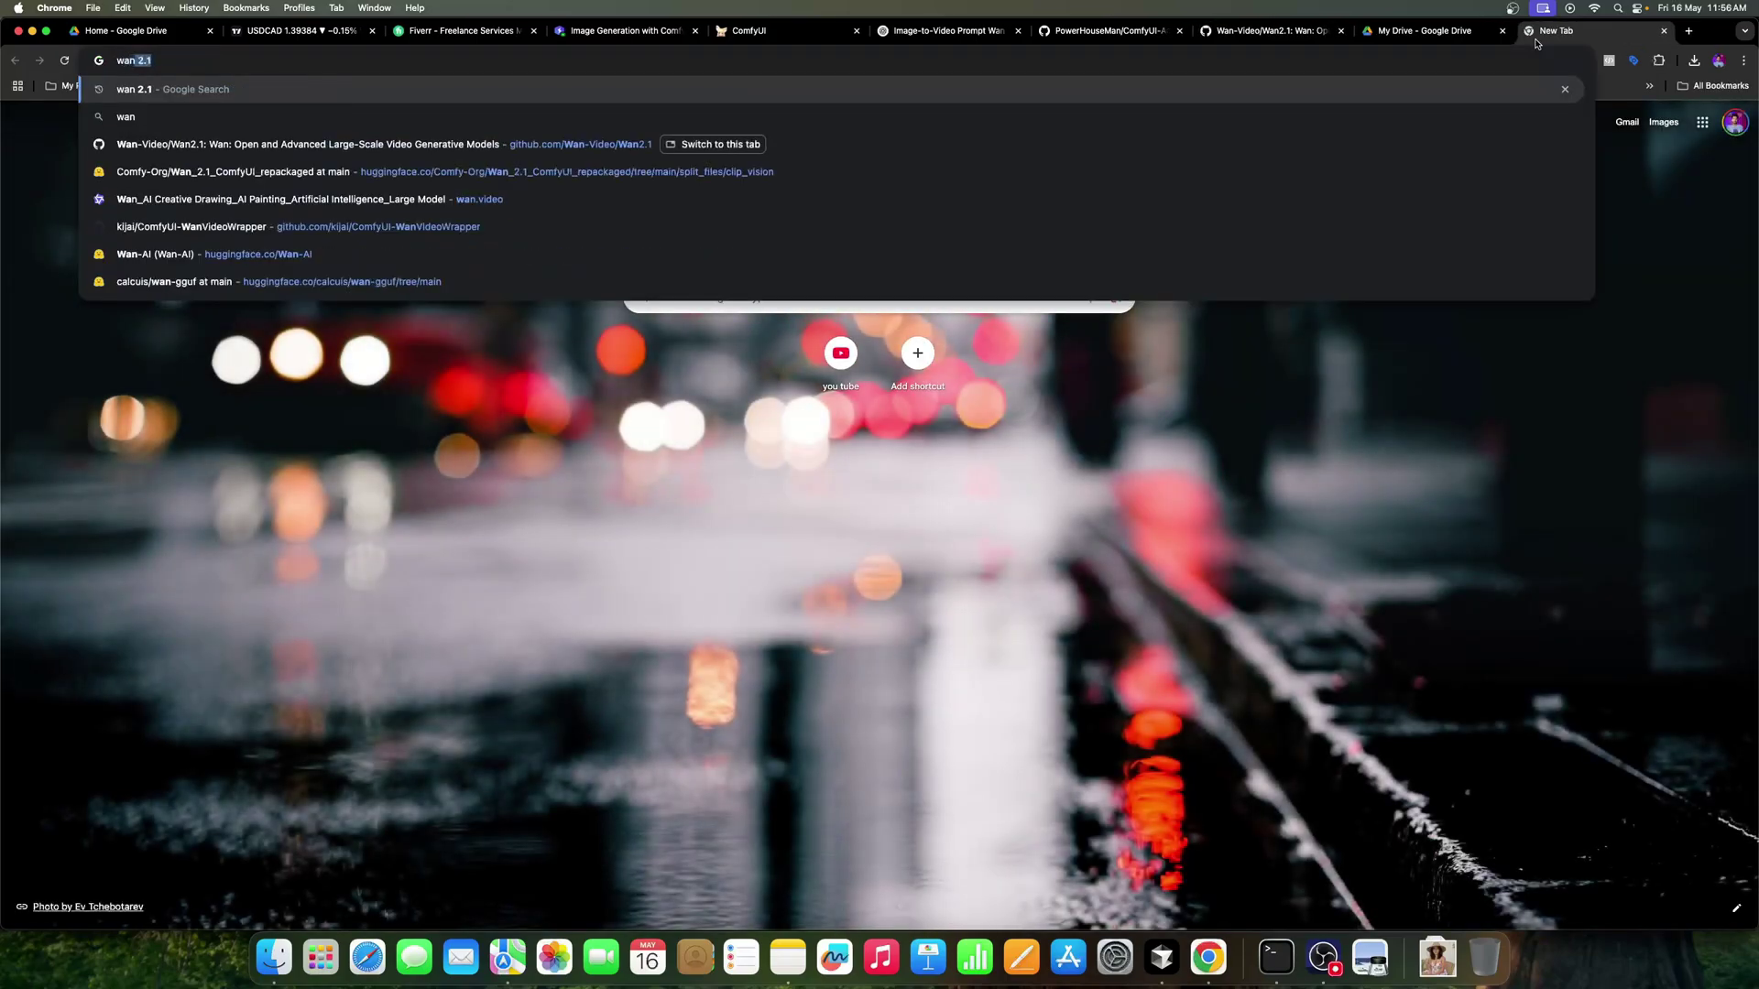
click(137, 90)
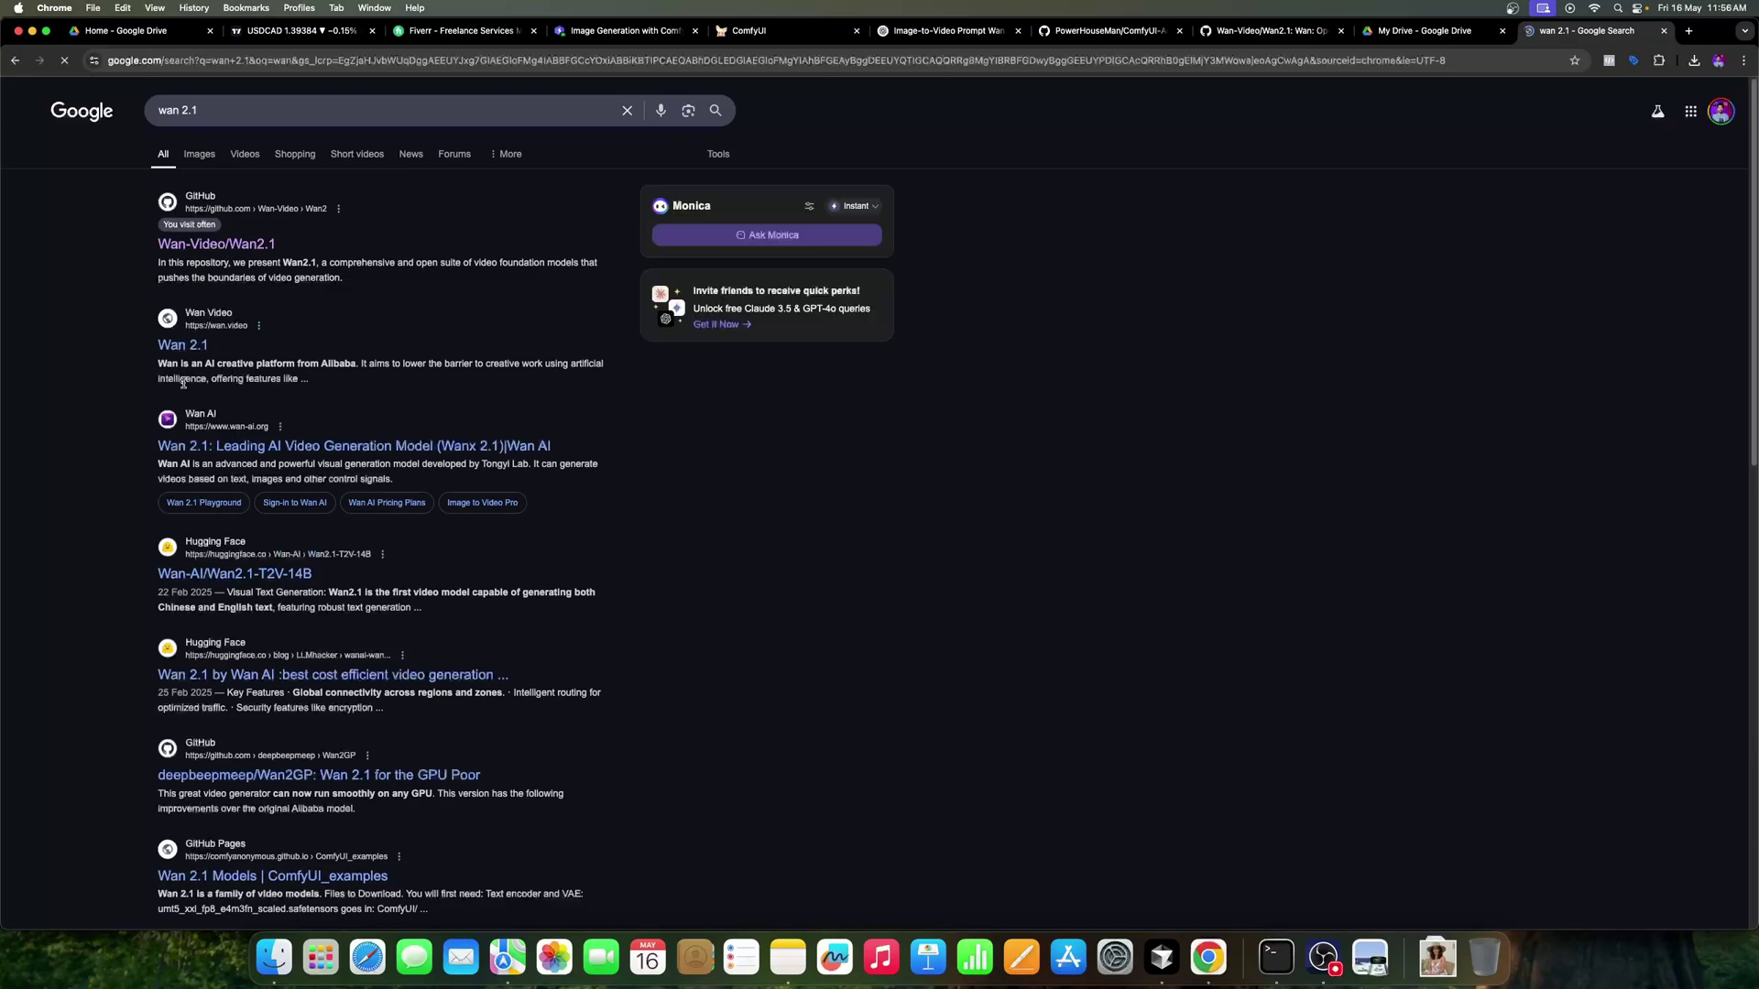
click(231, 684)
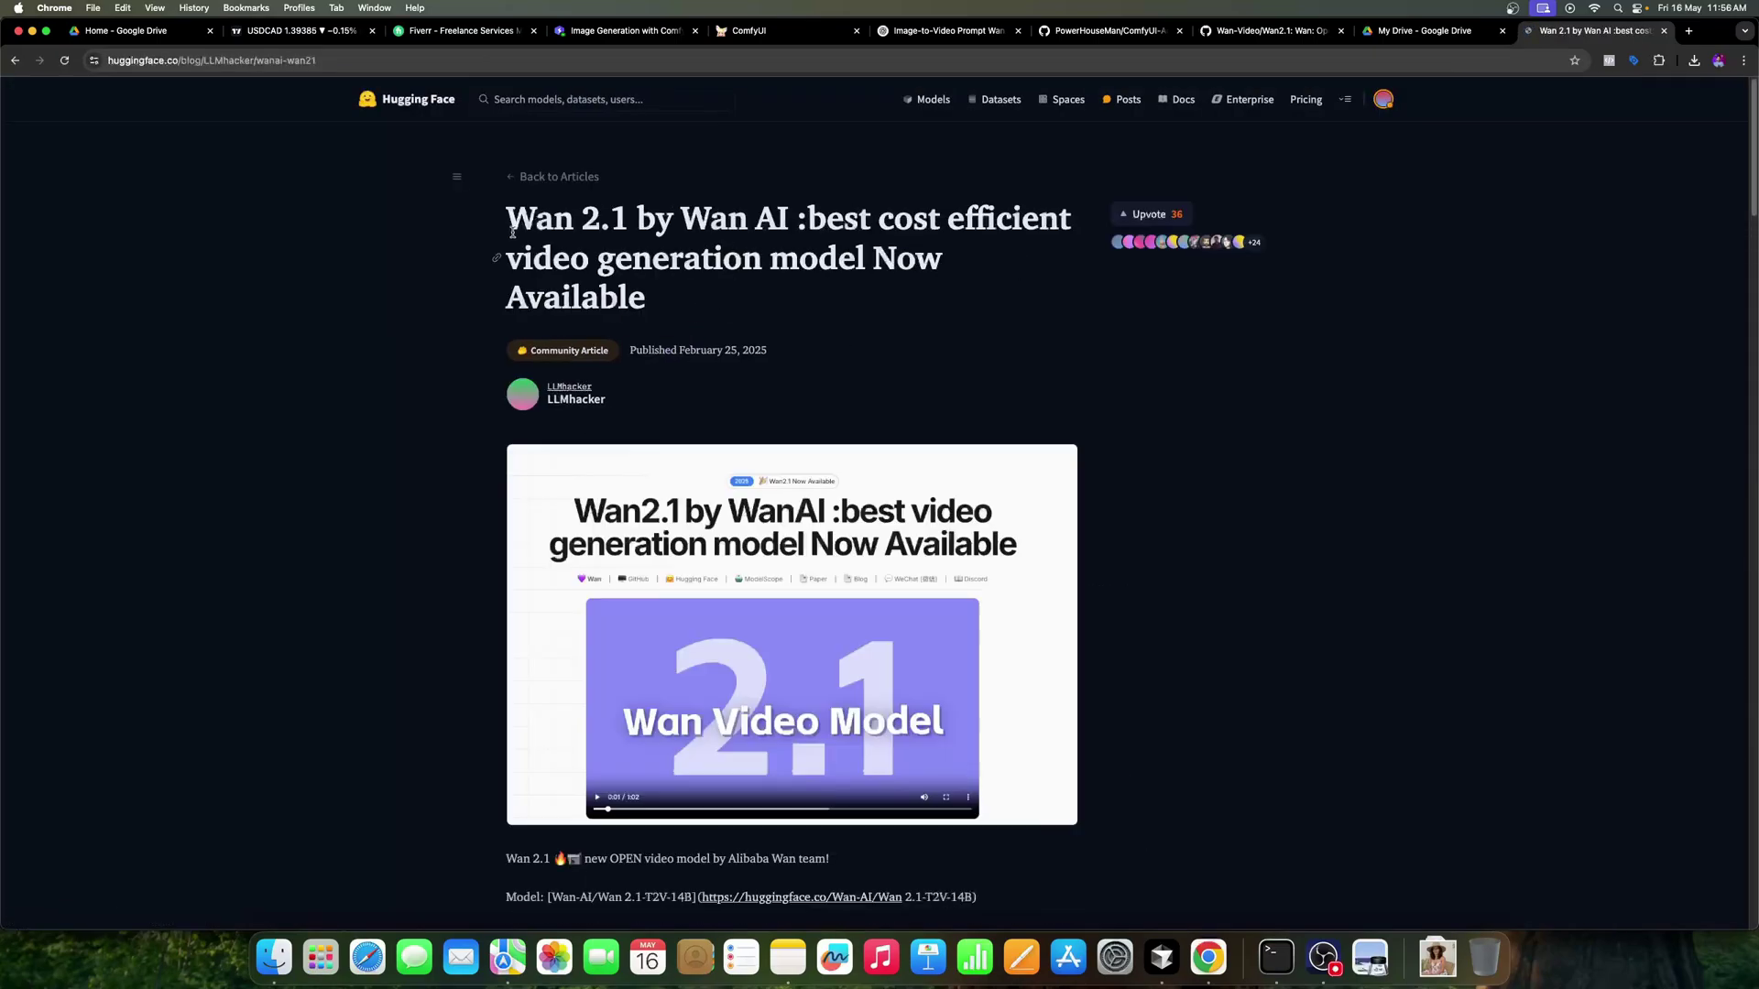
scroll(701, 433, down, 5)
scroll(728, 344, down, 5)
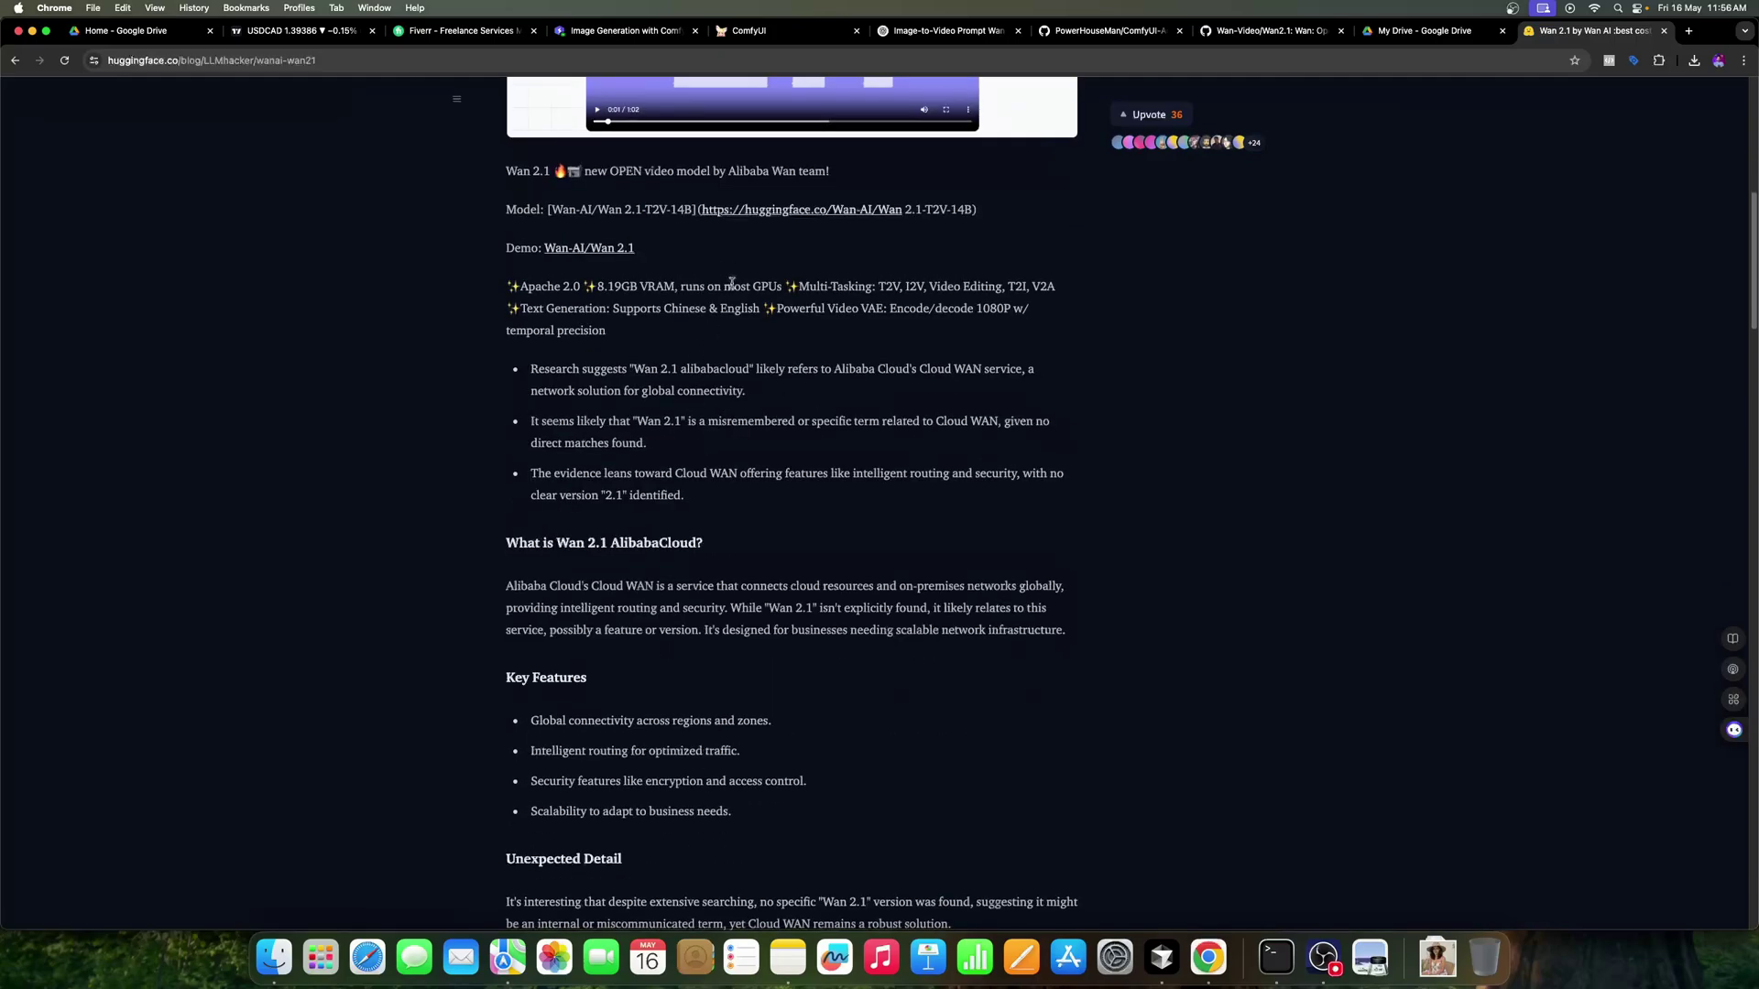
click(747, 215)
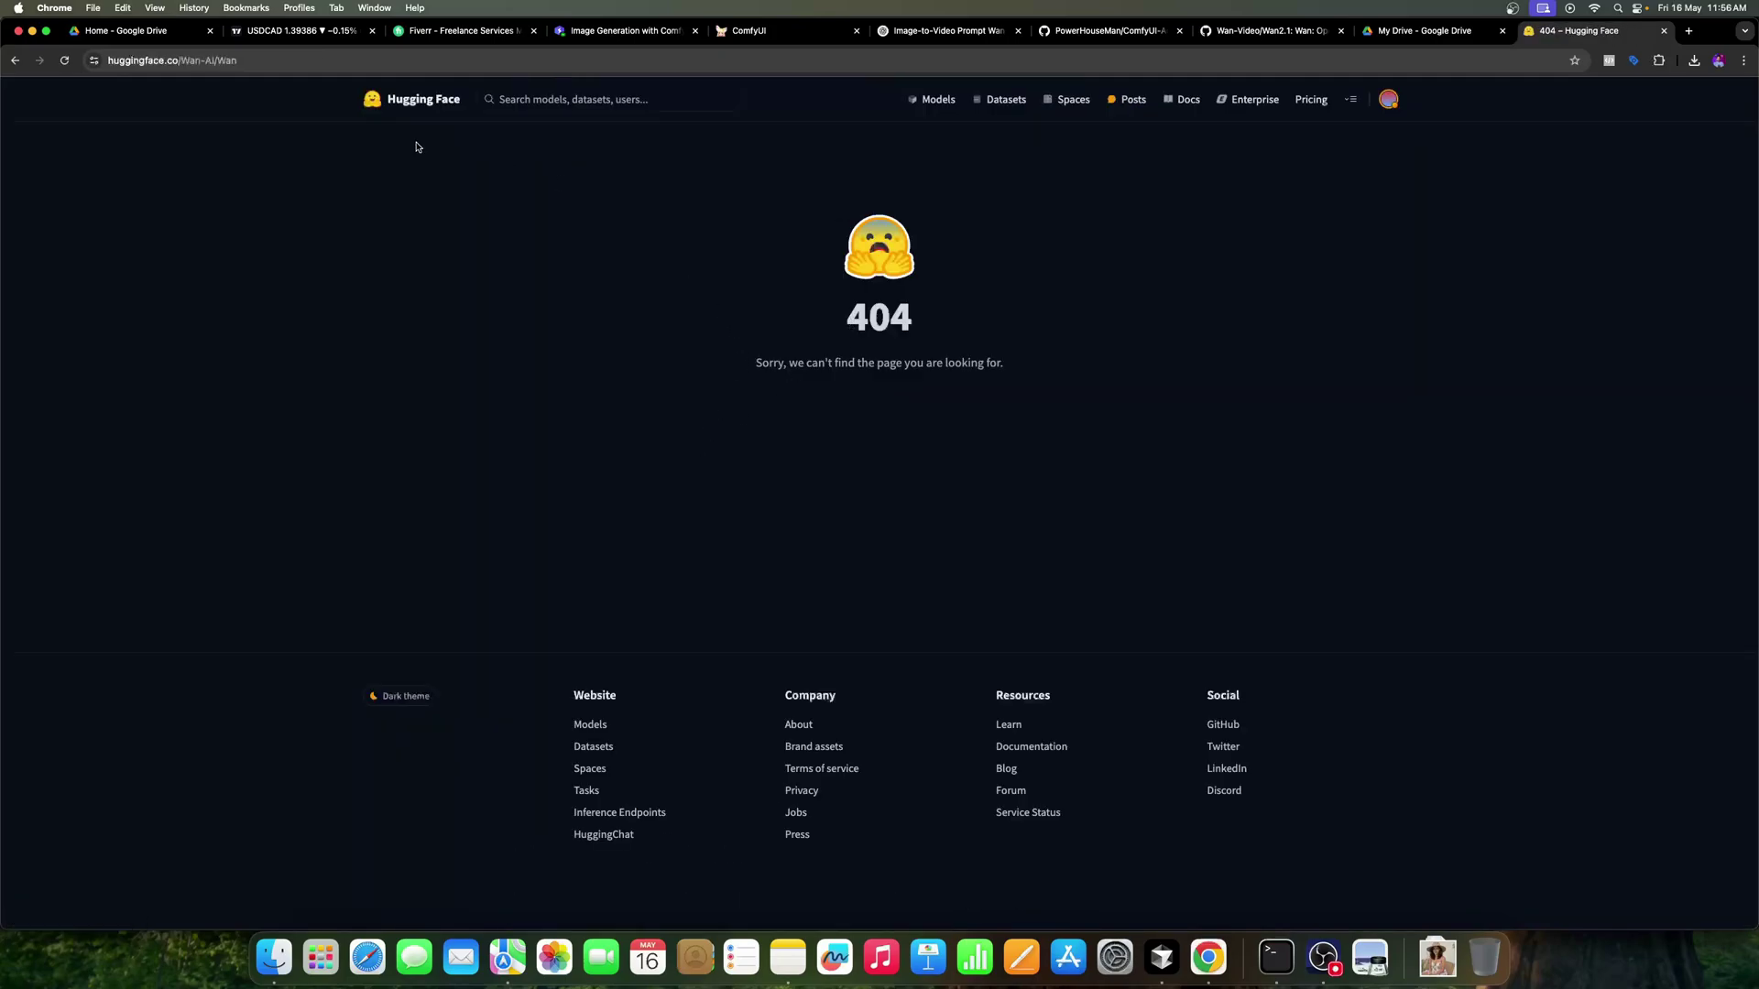
Open the Wan-AI/Wan2.1-T2V-14B model page's Files and versions list
click(14, 59)
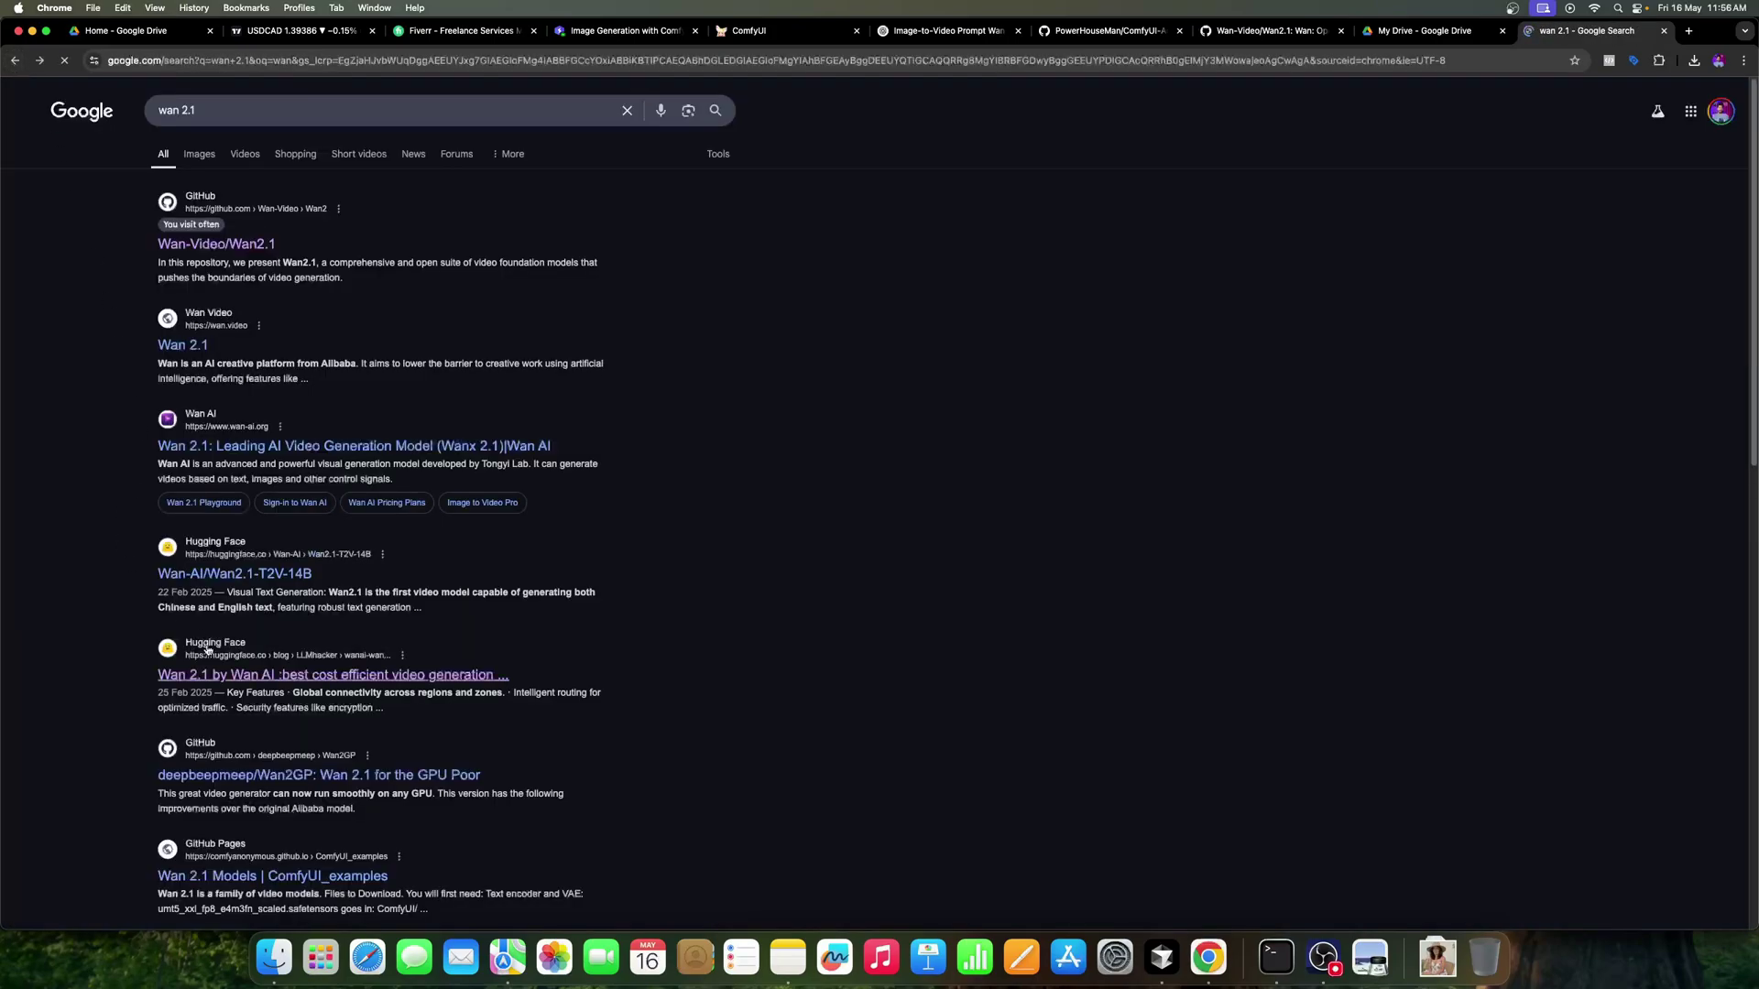
click(234, 573)
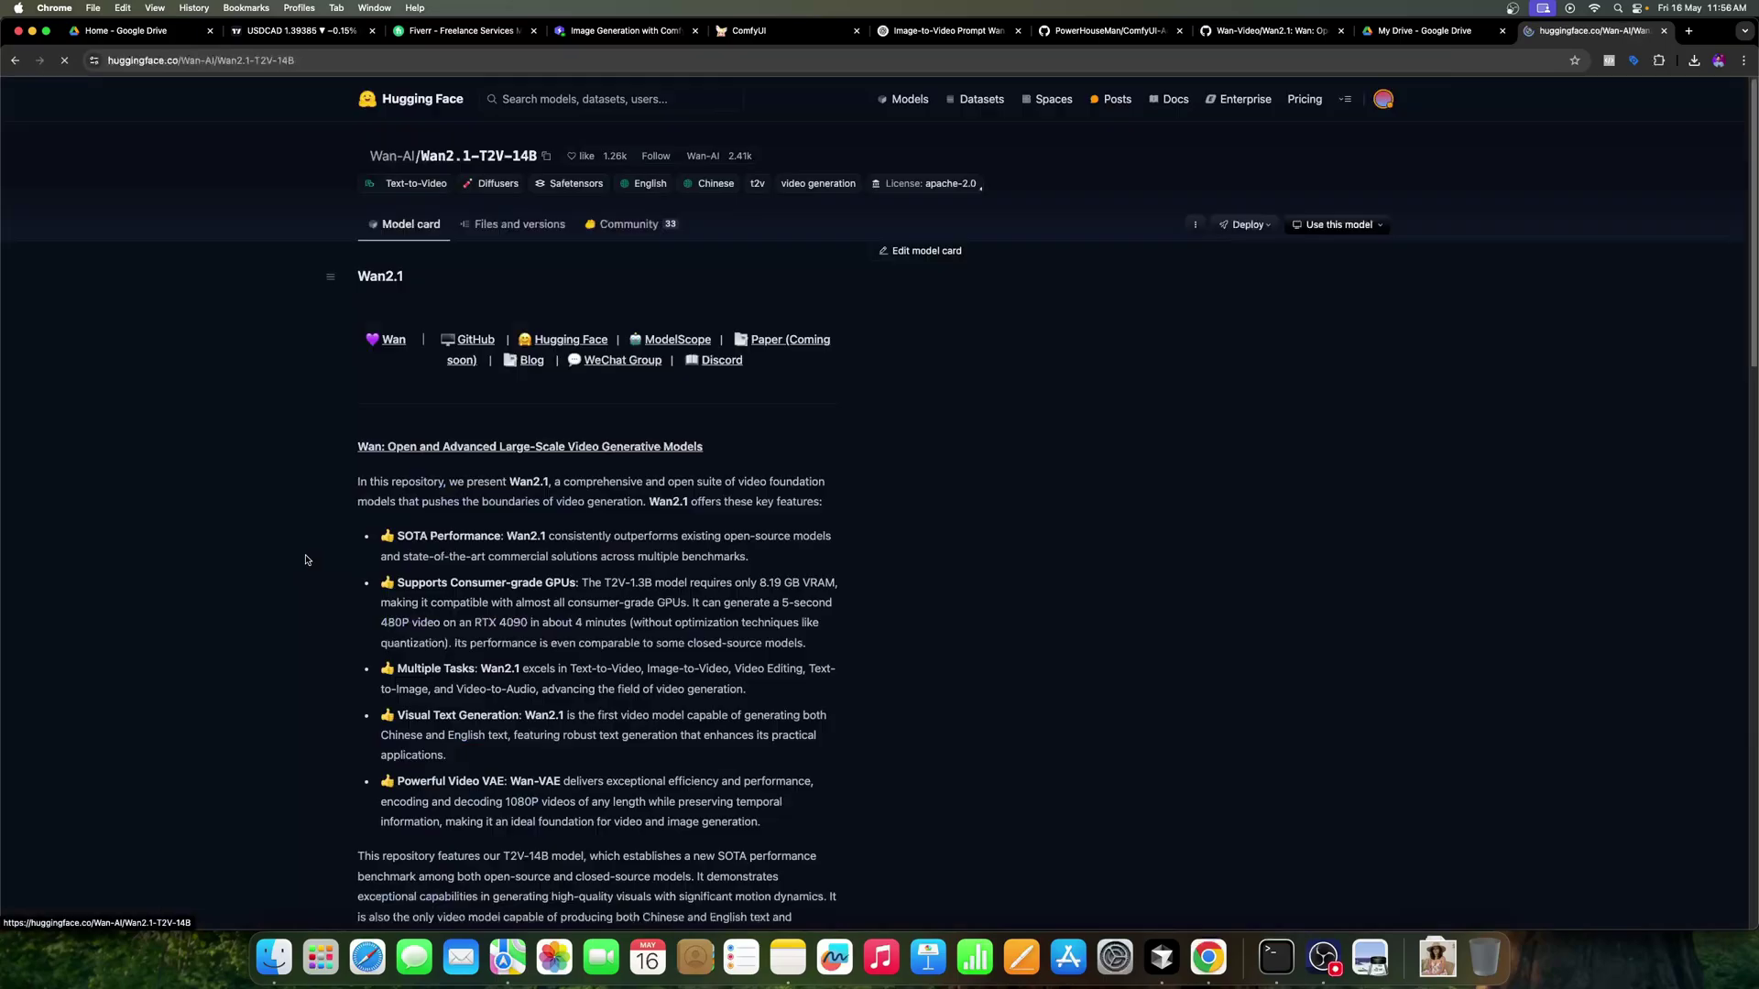
click(519, 225)
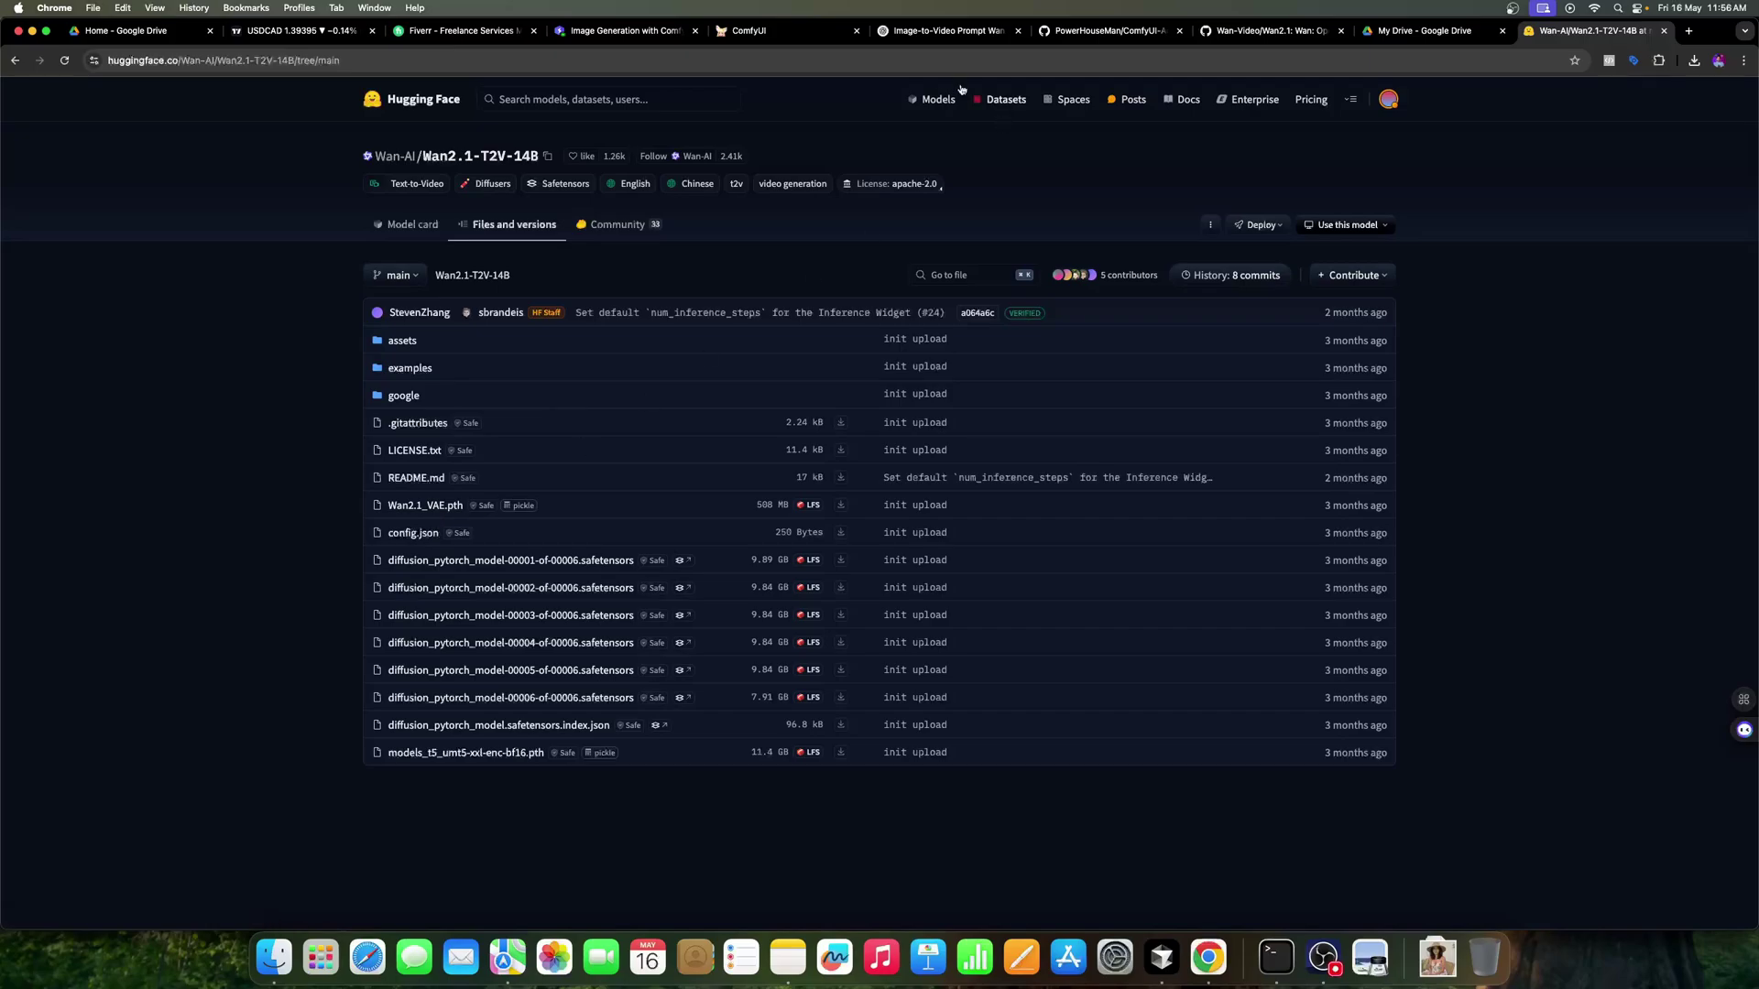
Return to ComfyUI, pan to the WAN group, and open the Manager
click(769, 31)
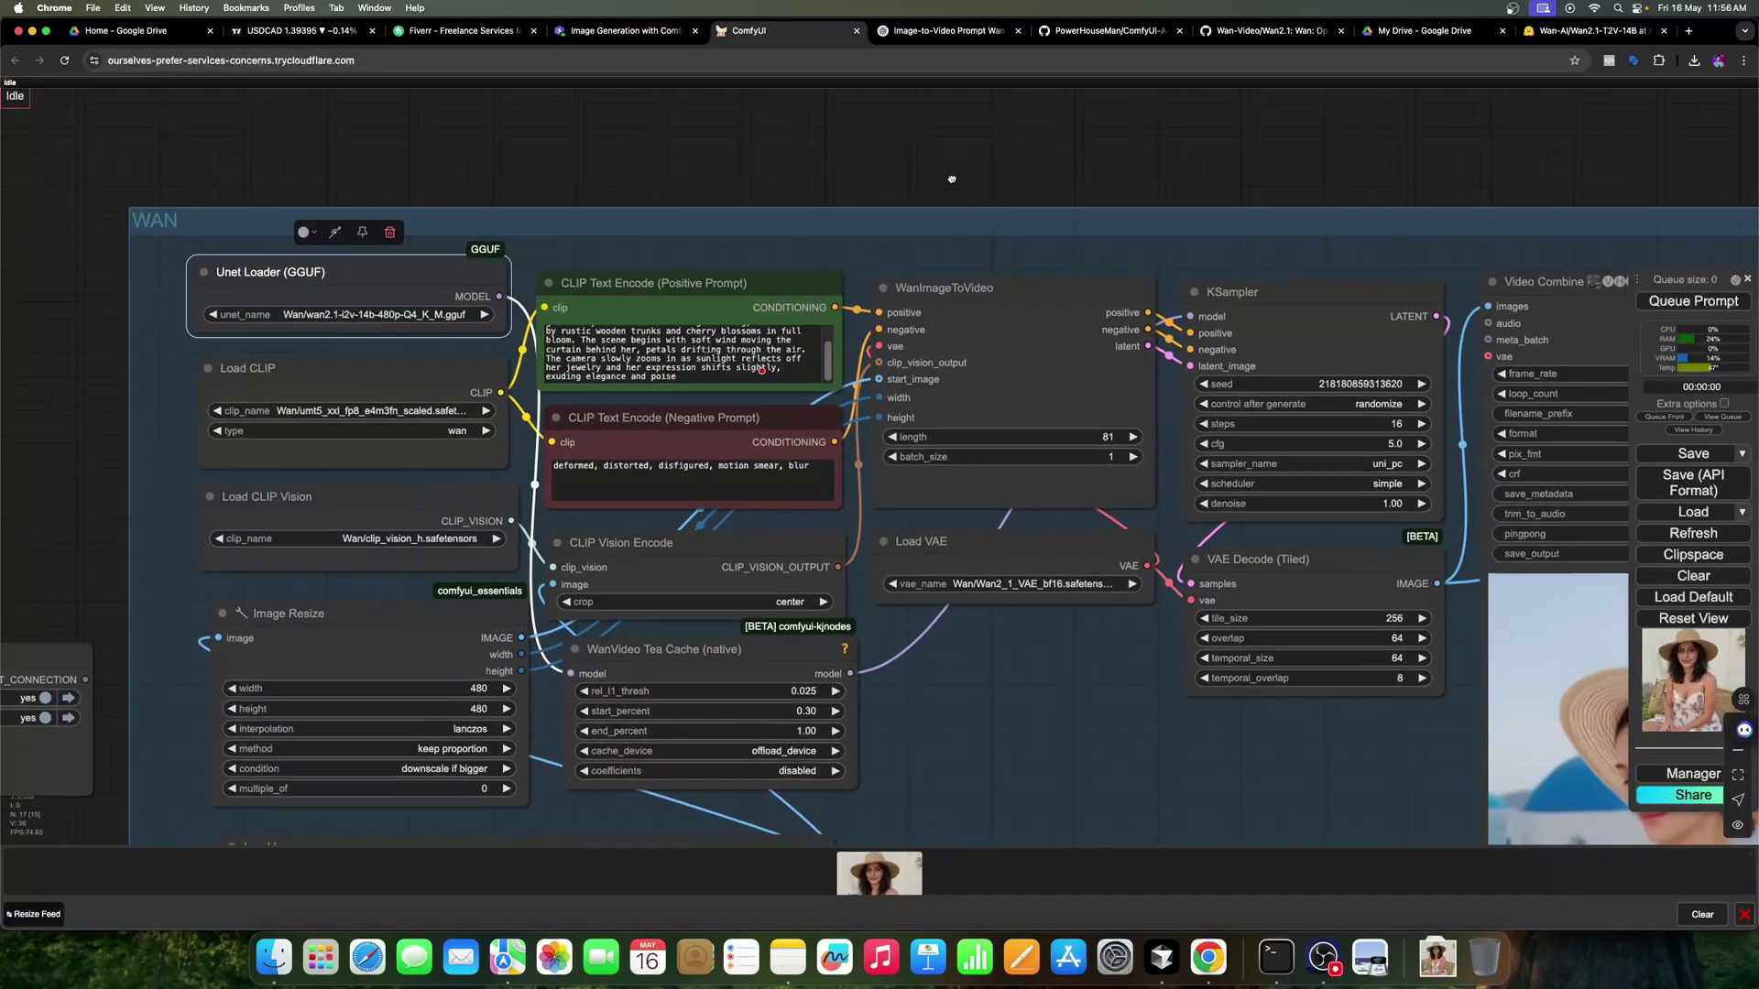
drag(951, 181, 1196, 131)
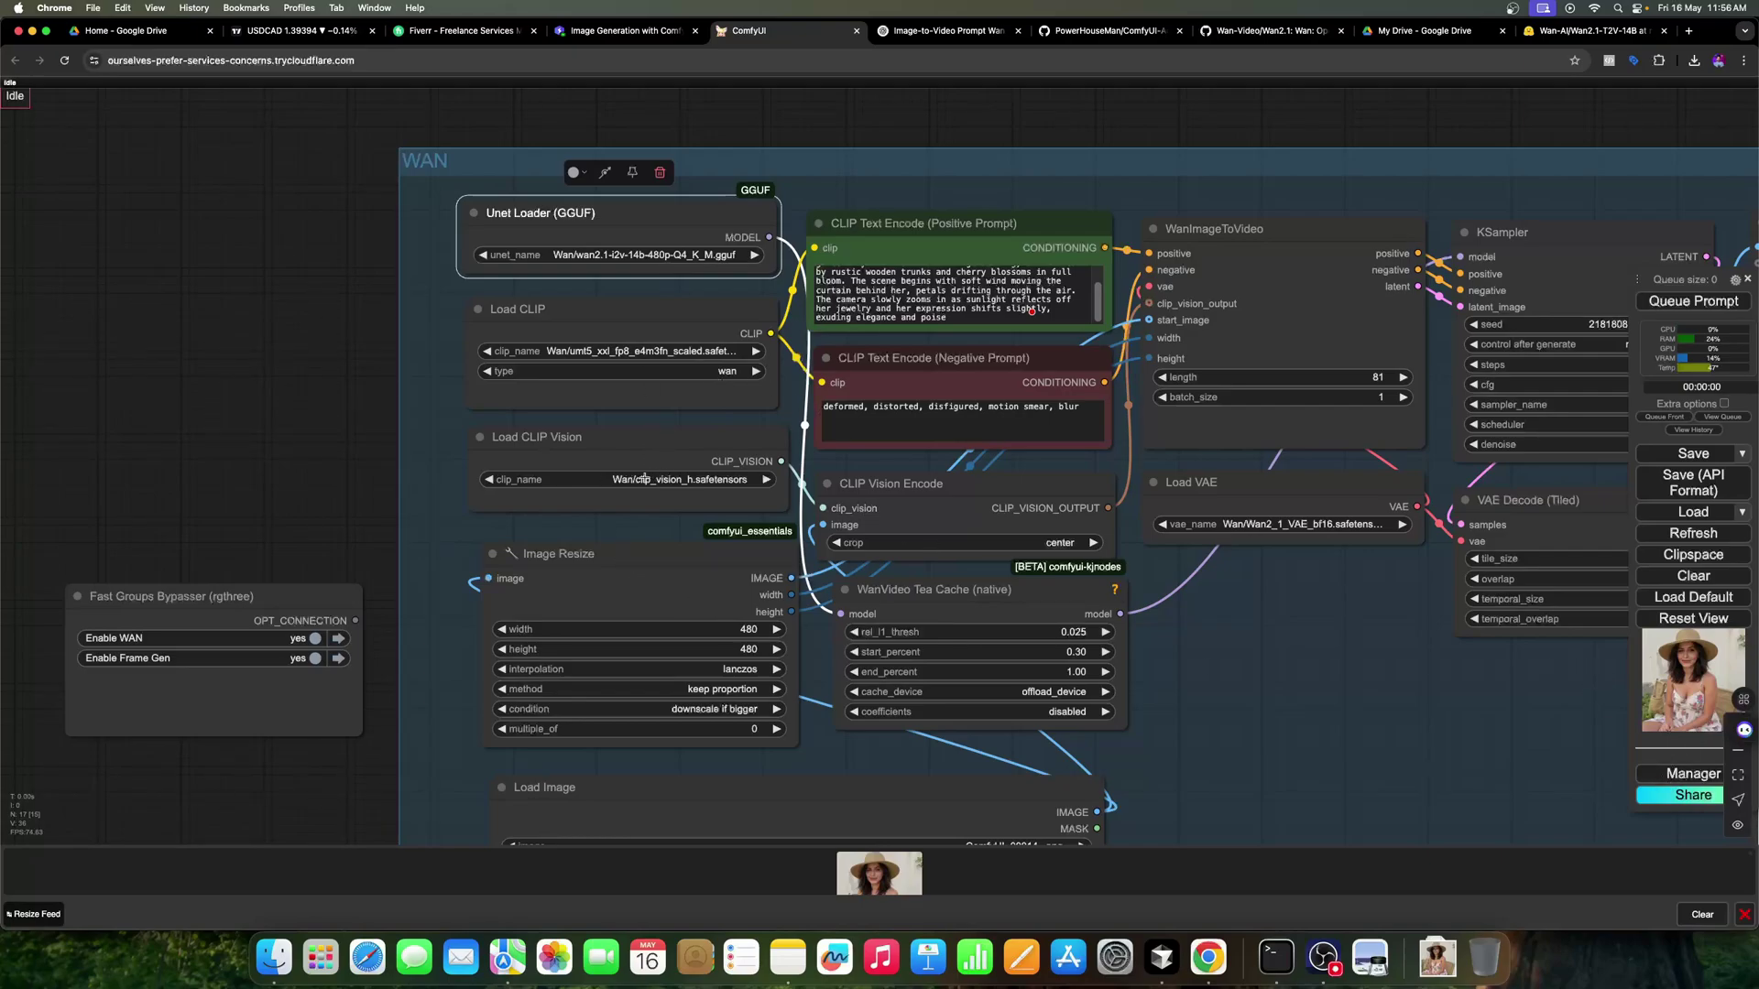
click(1692, 774)
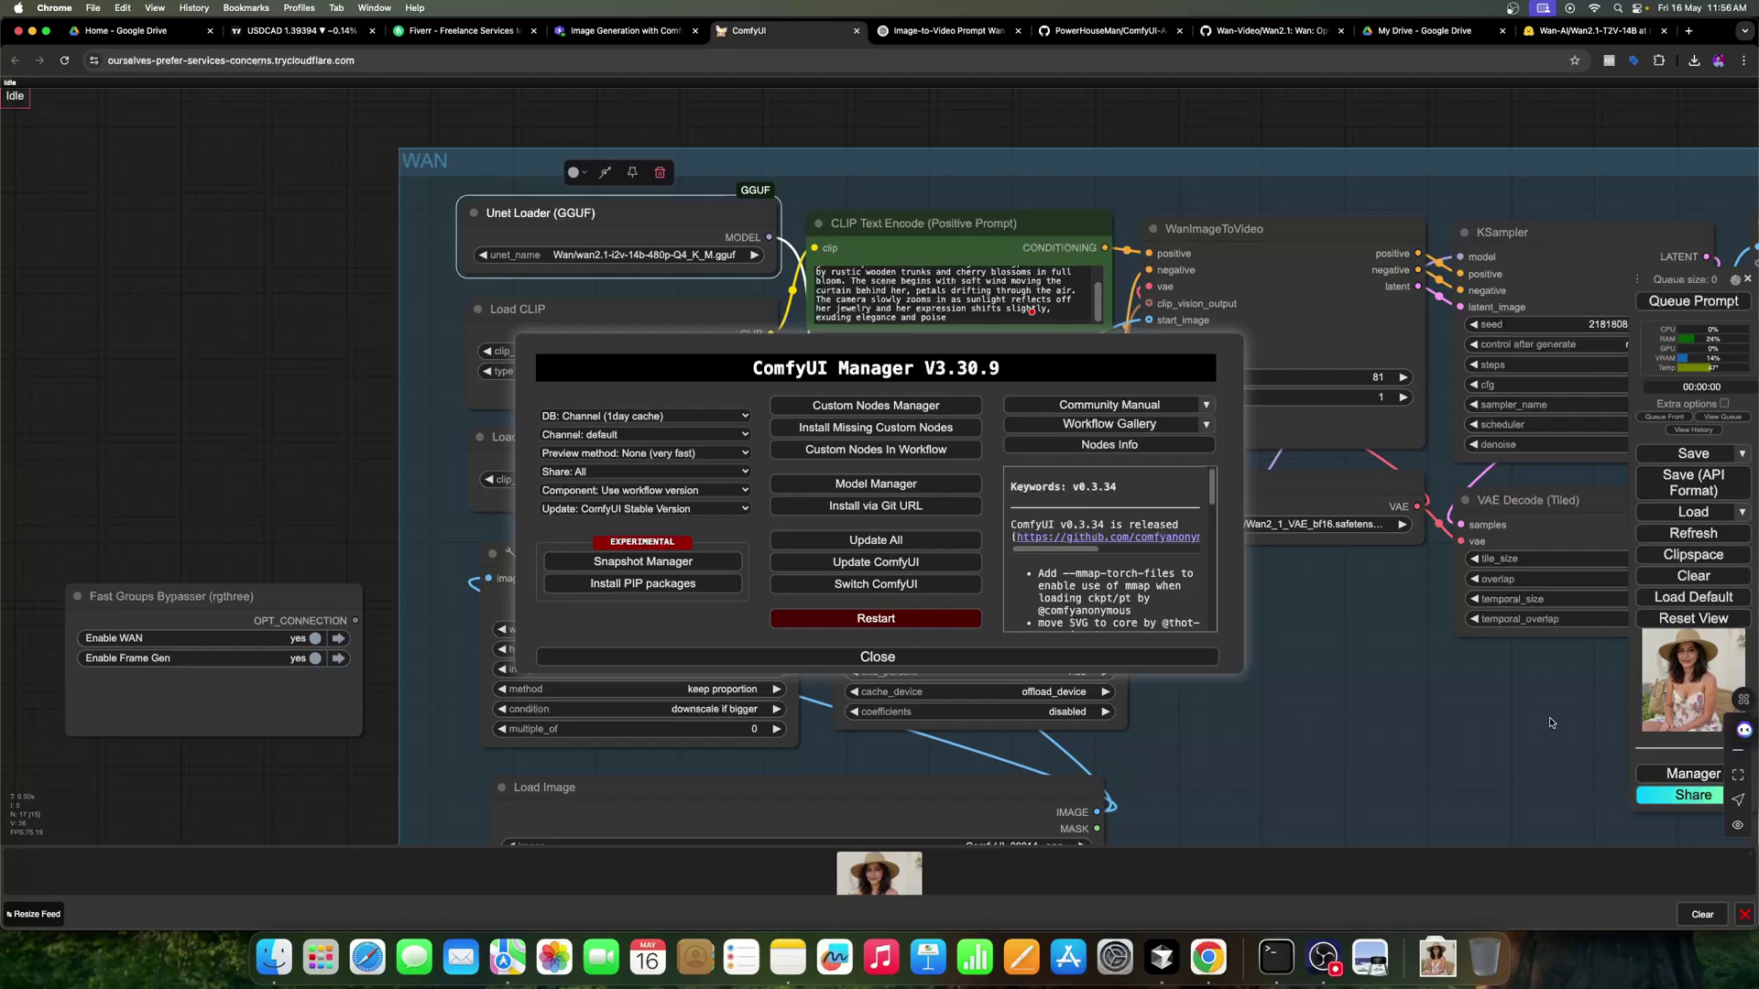
Open Model Manager and filter the downloadable models with the search term 'clip'
click(872, 503)
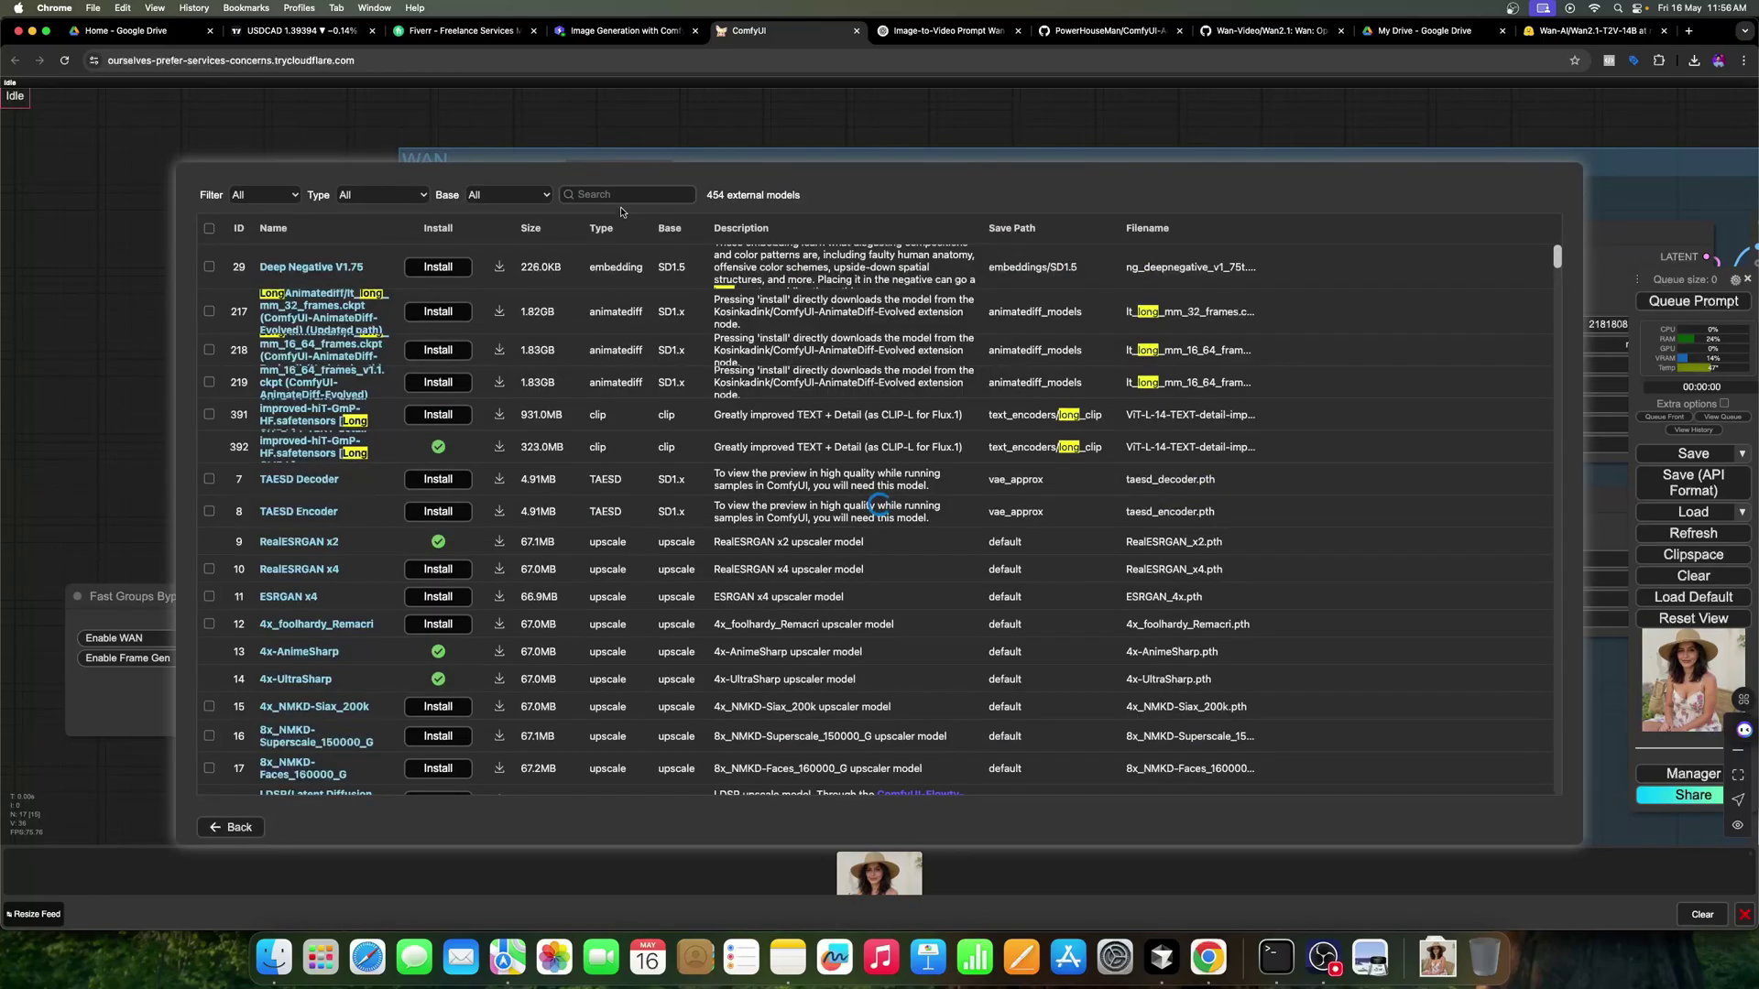
click(625, 194)
text(clip)
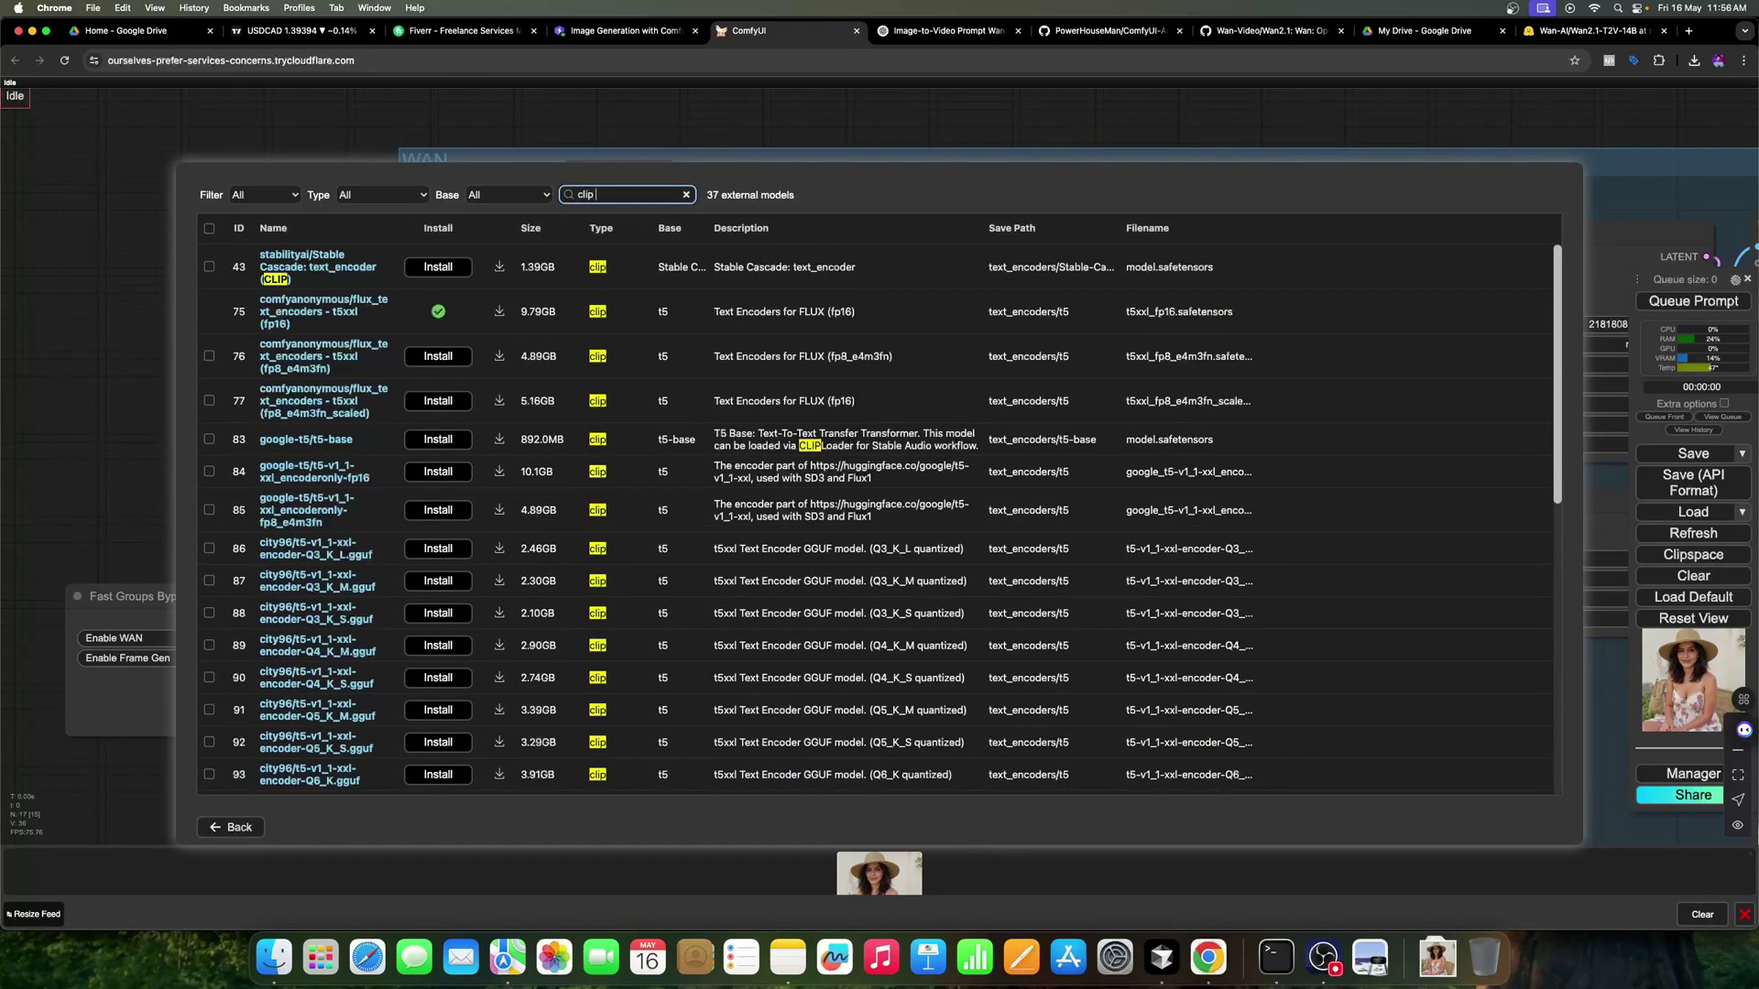
text( visio)
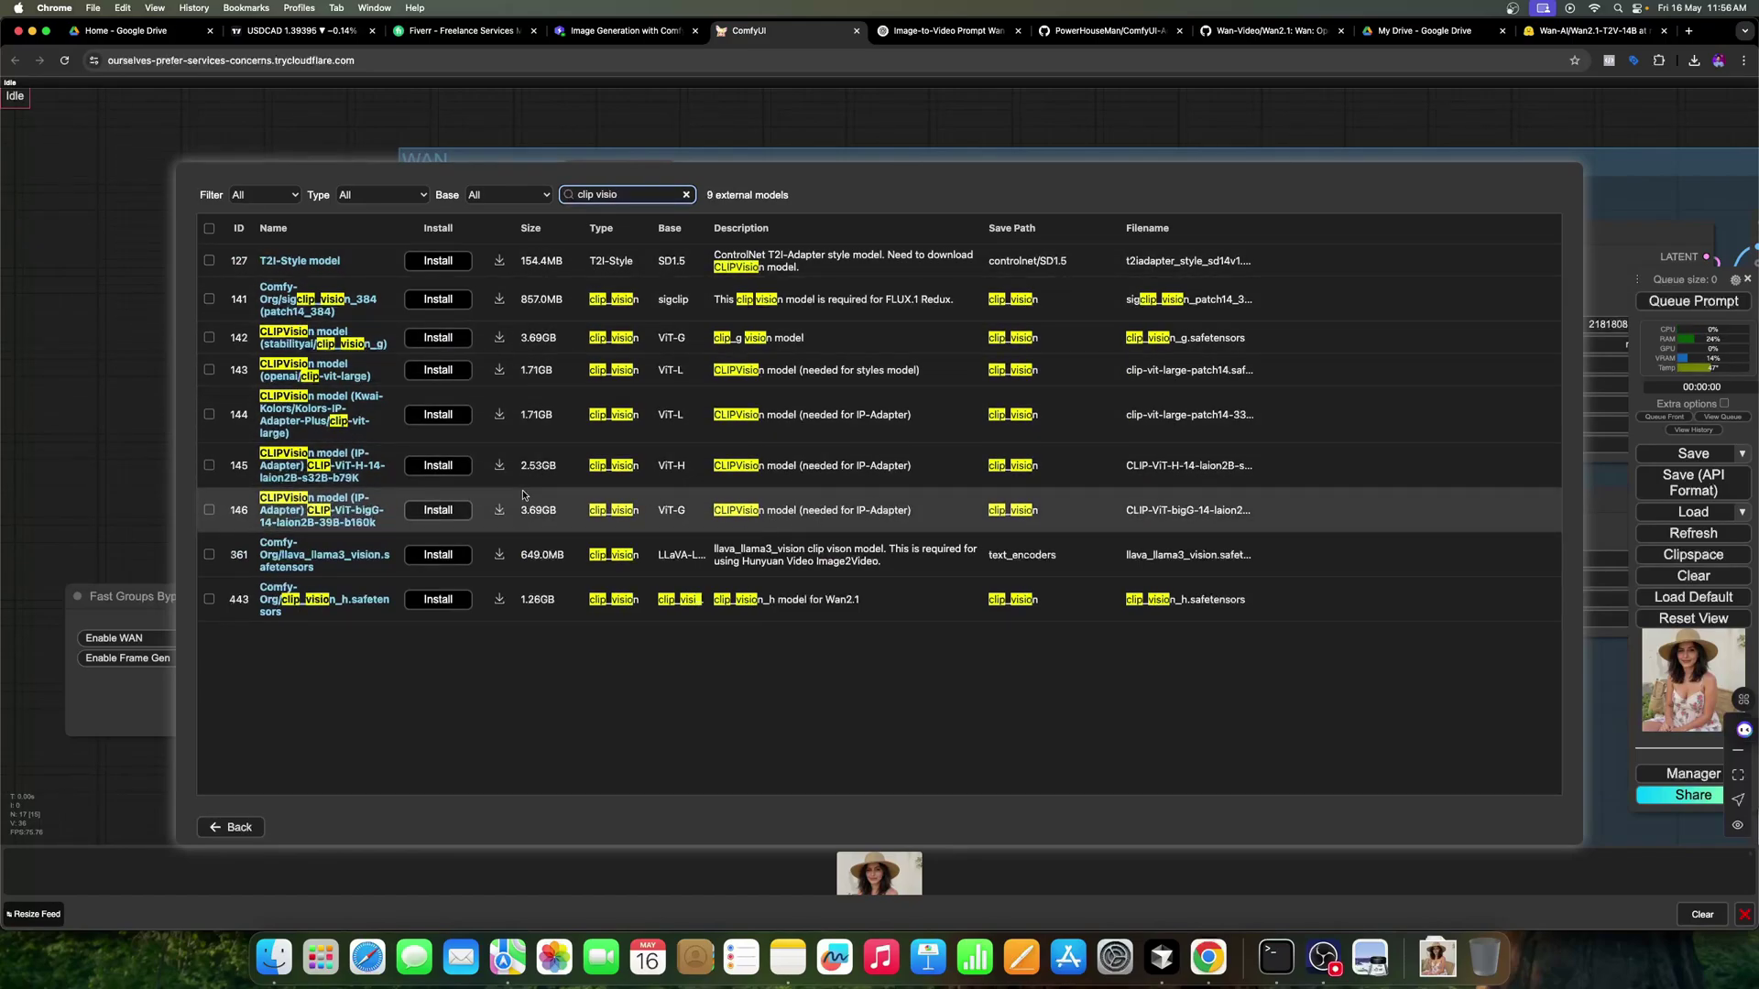
key(BackSpace)
key(BackSpace)
key(BackSpace)
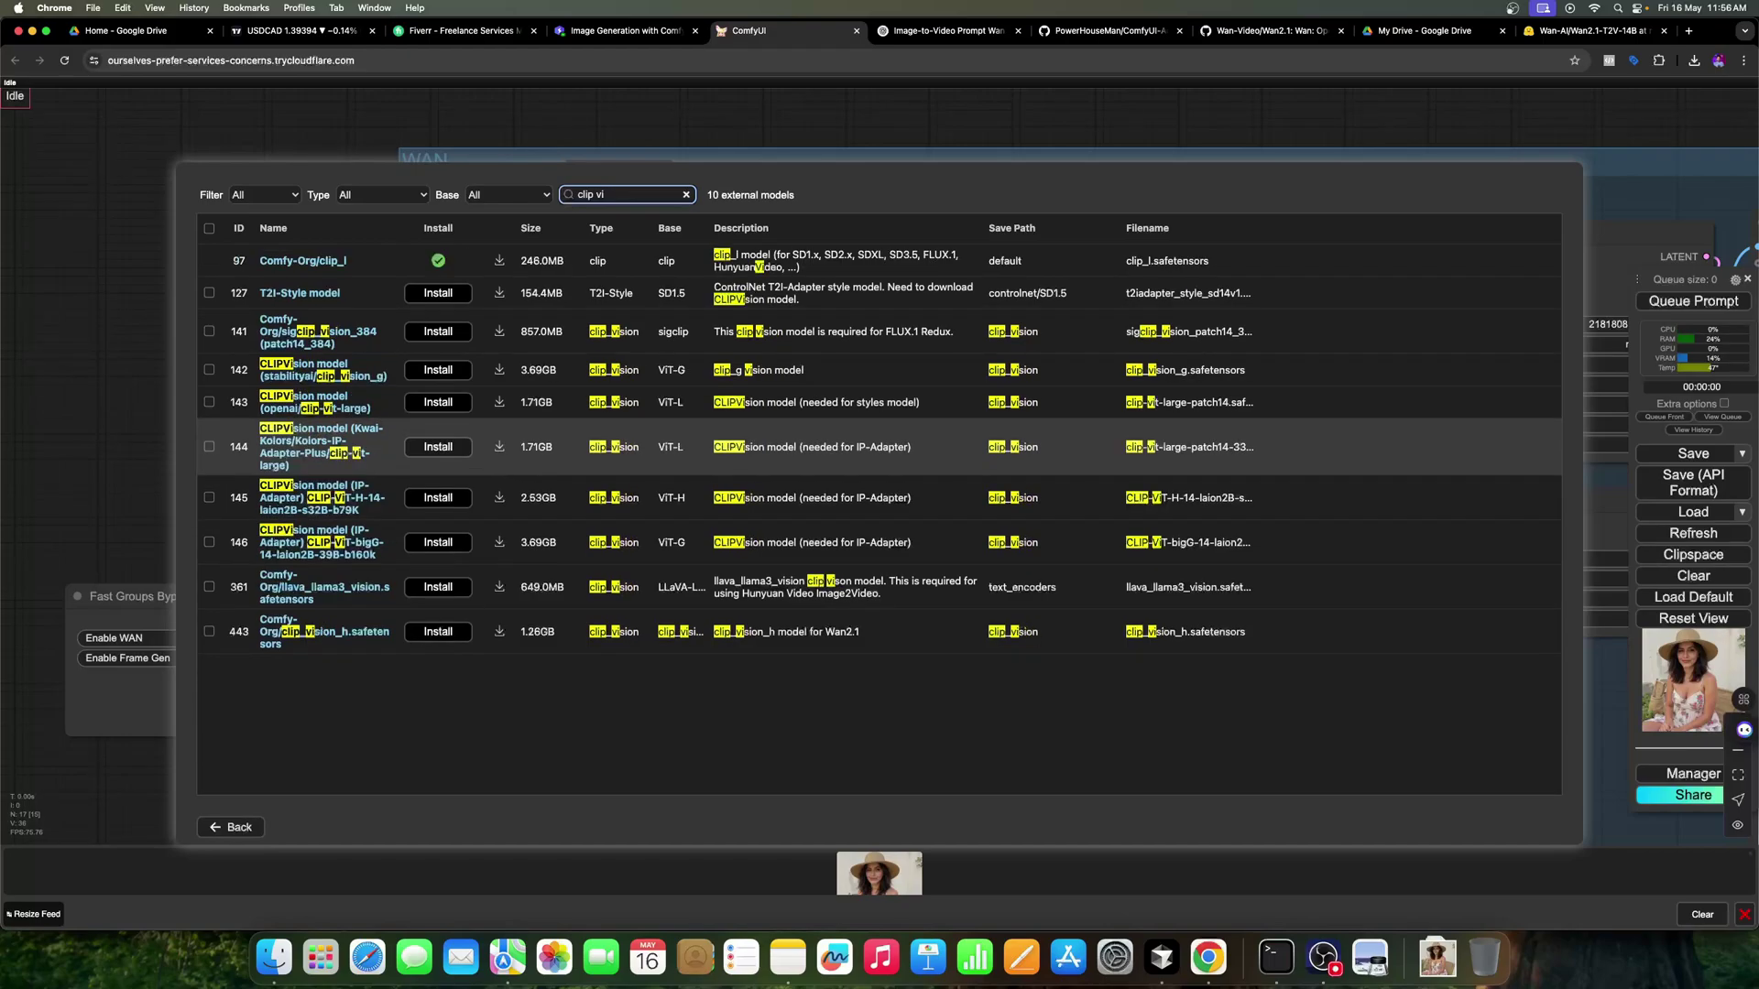
key(BackSpace)
key(BackSpace)
key(BackSpace)
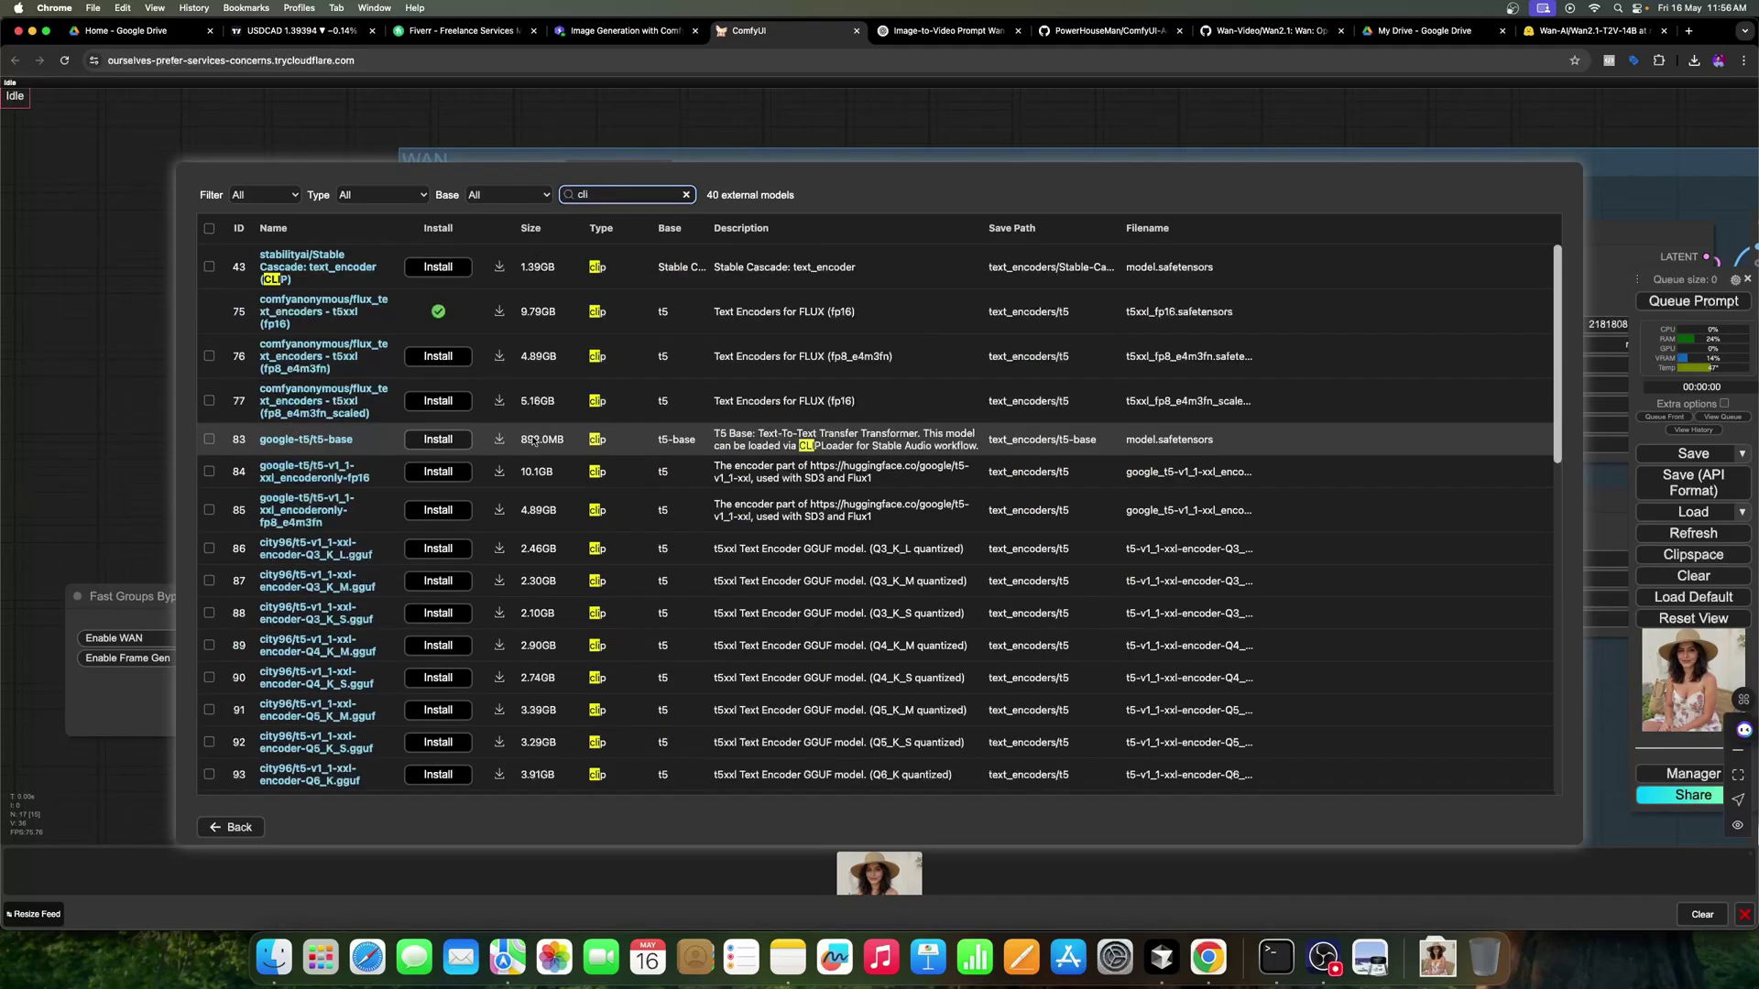
text(p)
scroll(483, 330, down, 1)
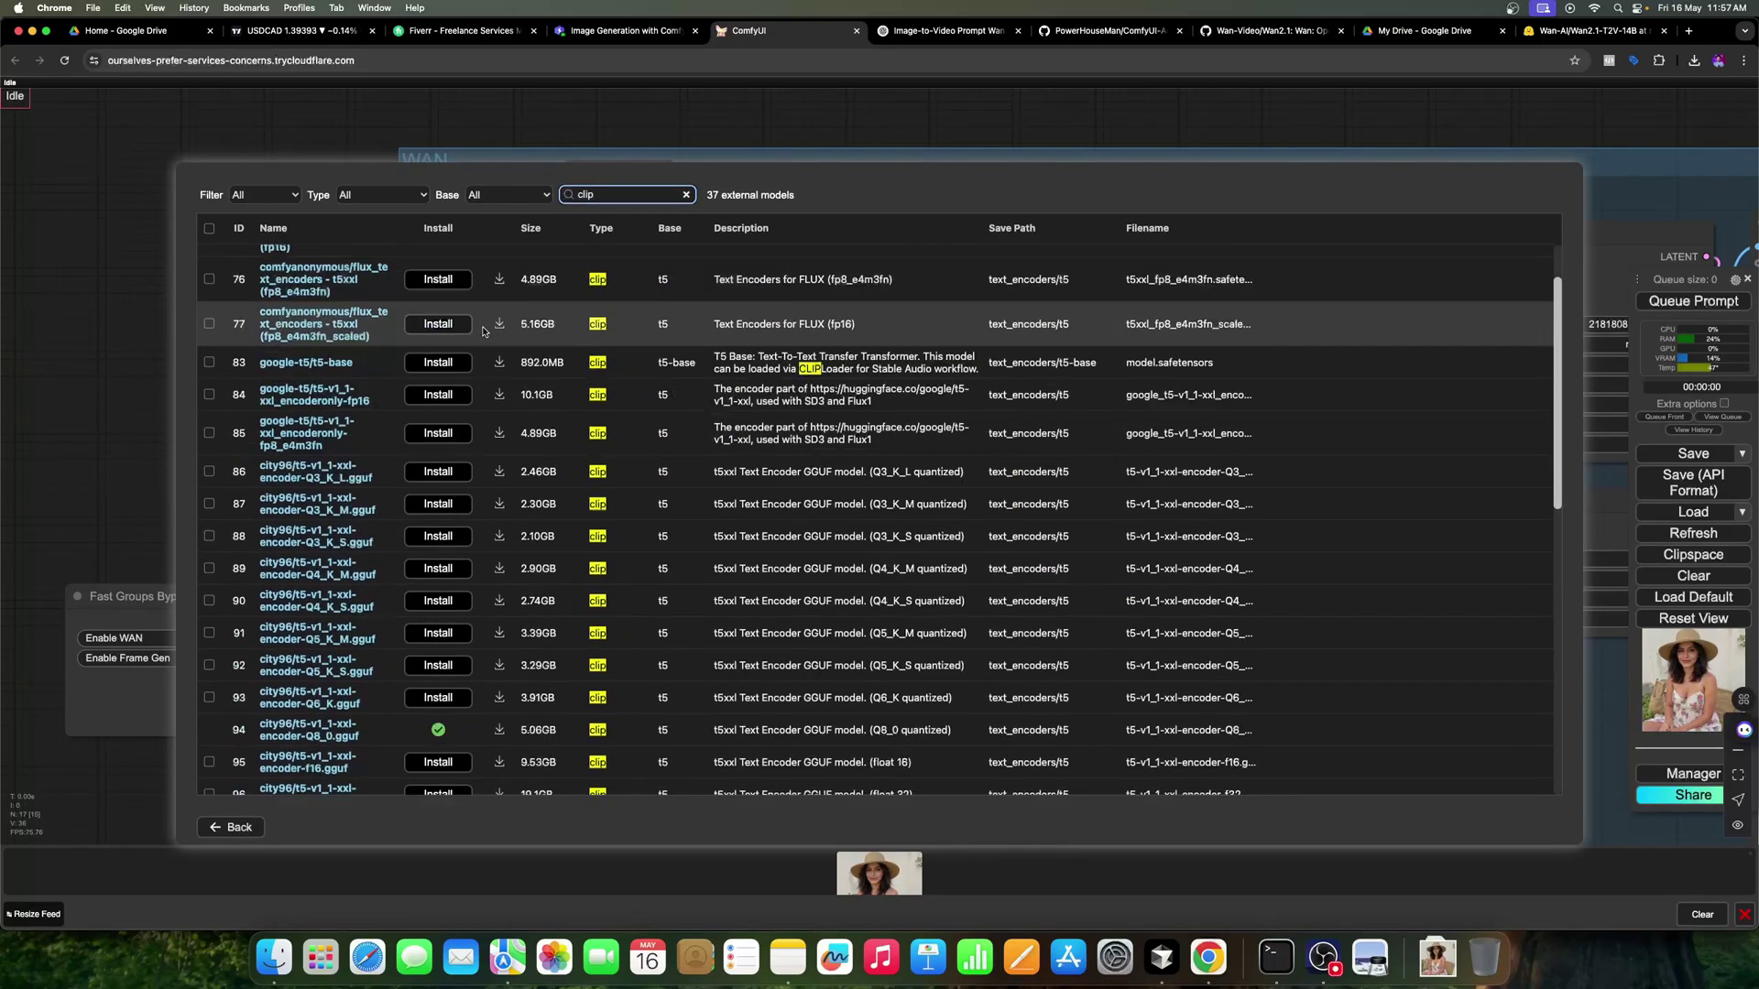
scroll(483, 330, down, 3)
scroll(526, 545, down, 3)
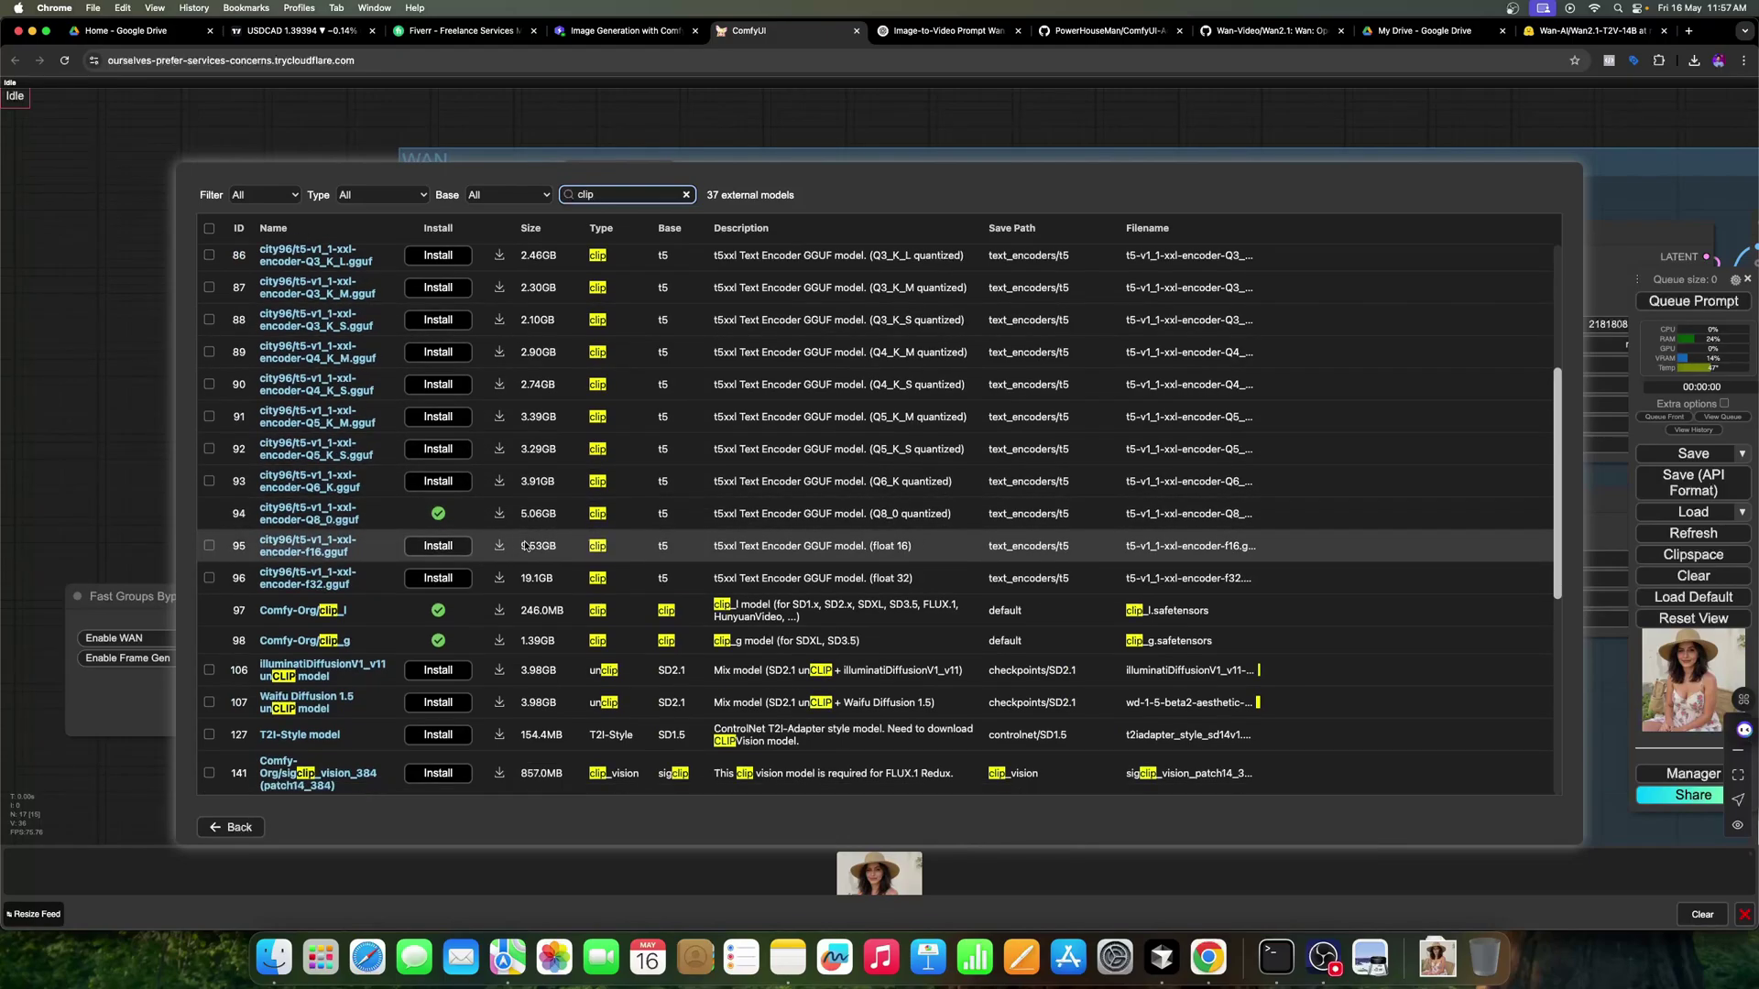
scroll(526, 545, down, 3)
scroll(526, 545, down, 3)
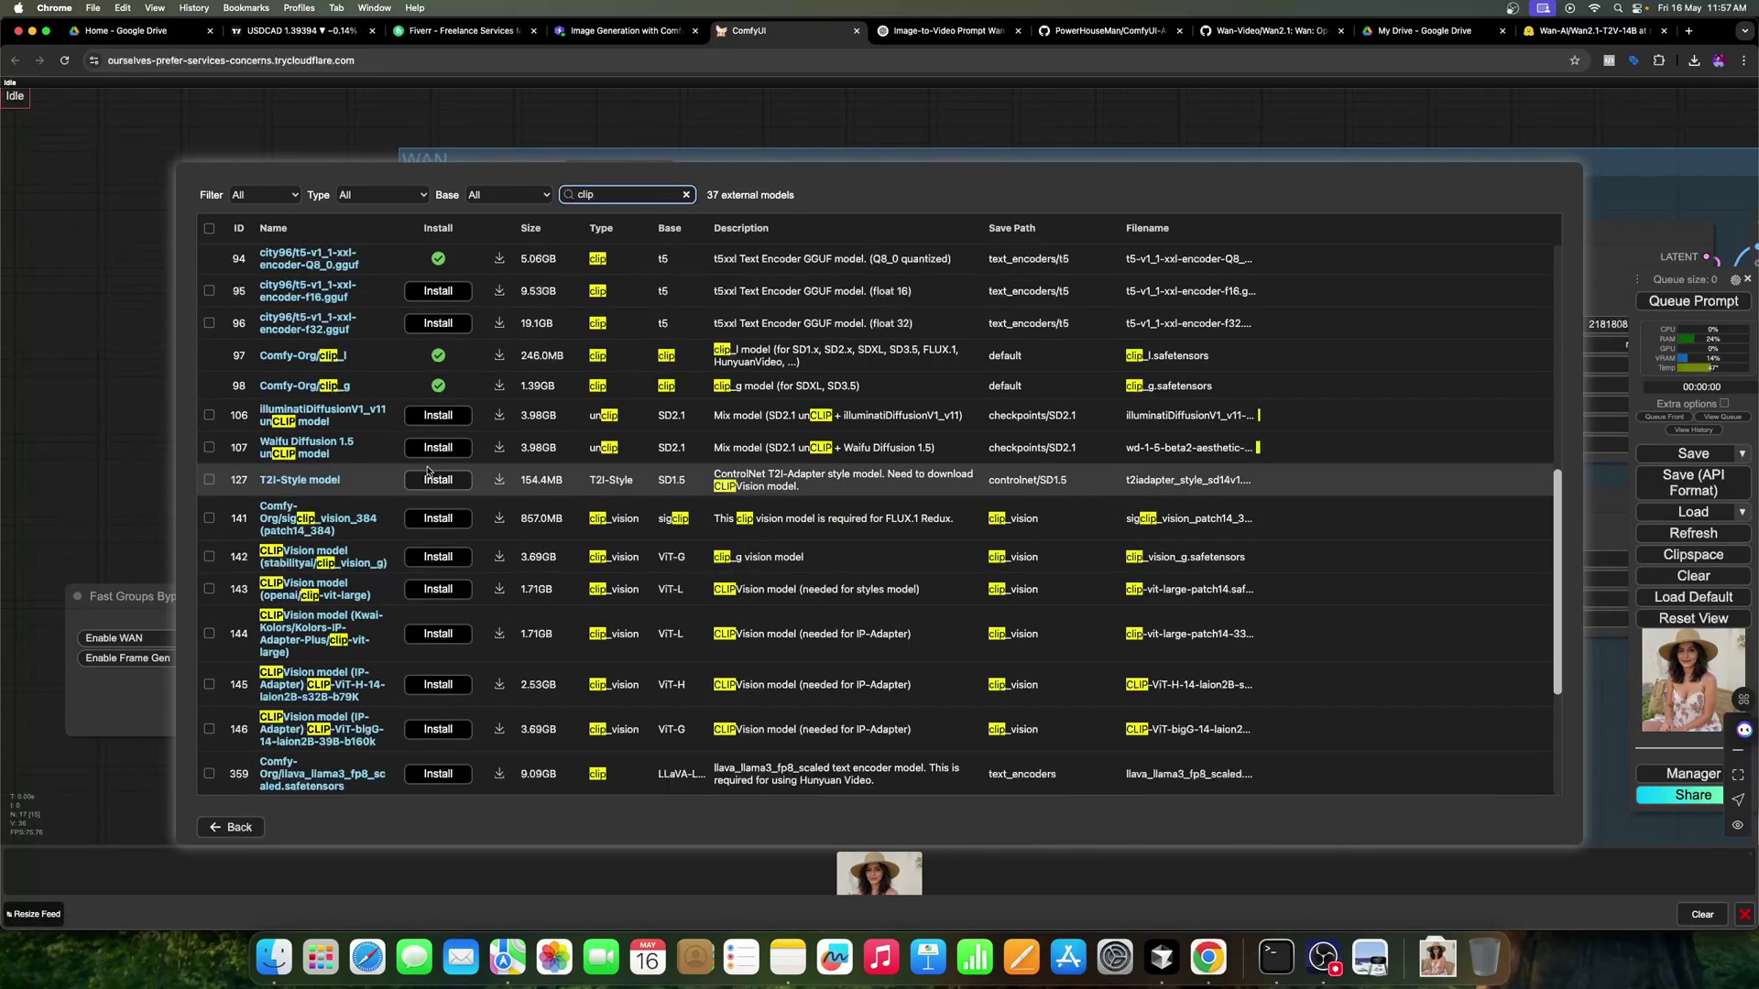
scroll(461, 479, down, 3)
scroll(465, 479, down, 3)
scroll(465, 479, down, 3)
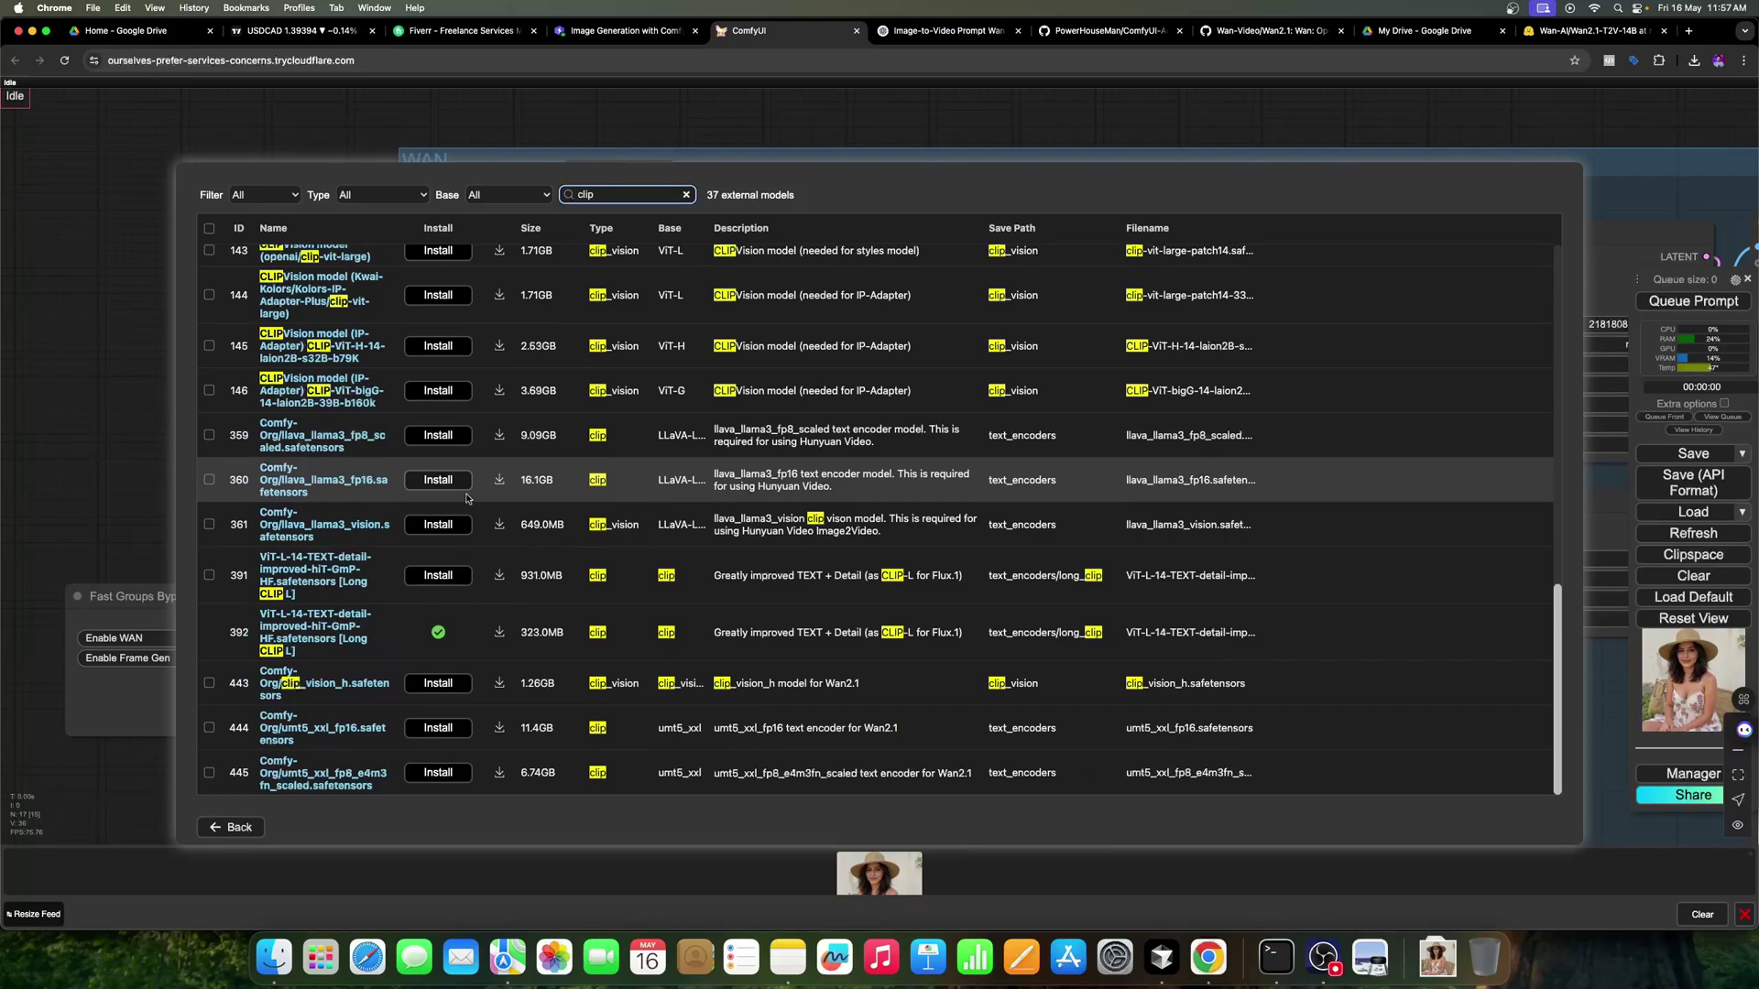
scroll(465, 639, up, 3)
scroll(475, 618, up, 5)
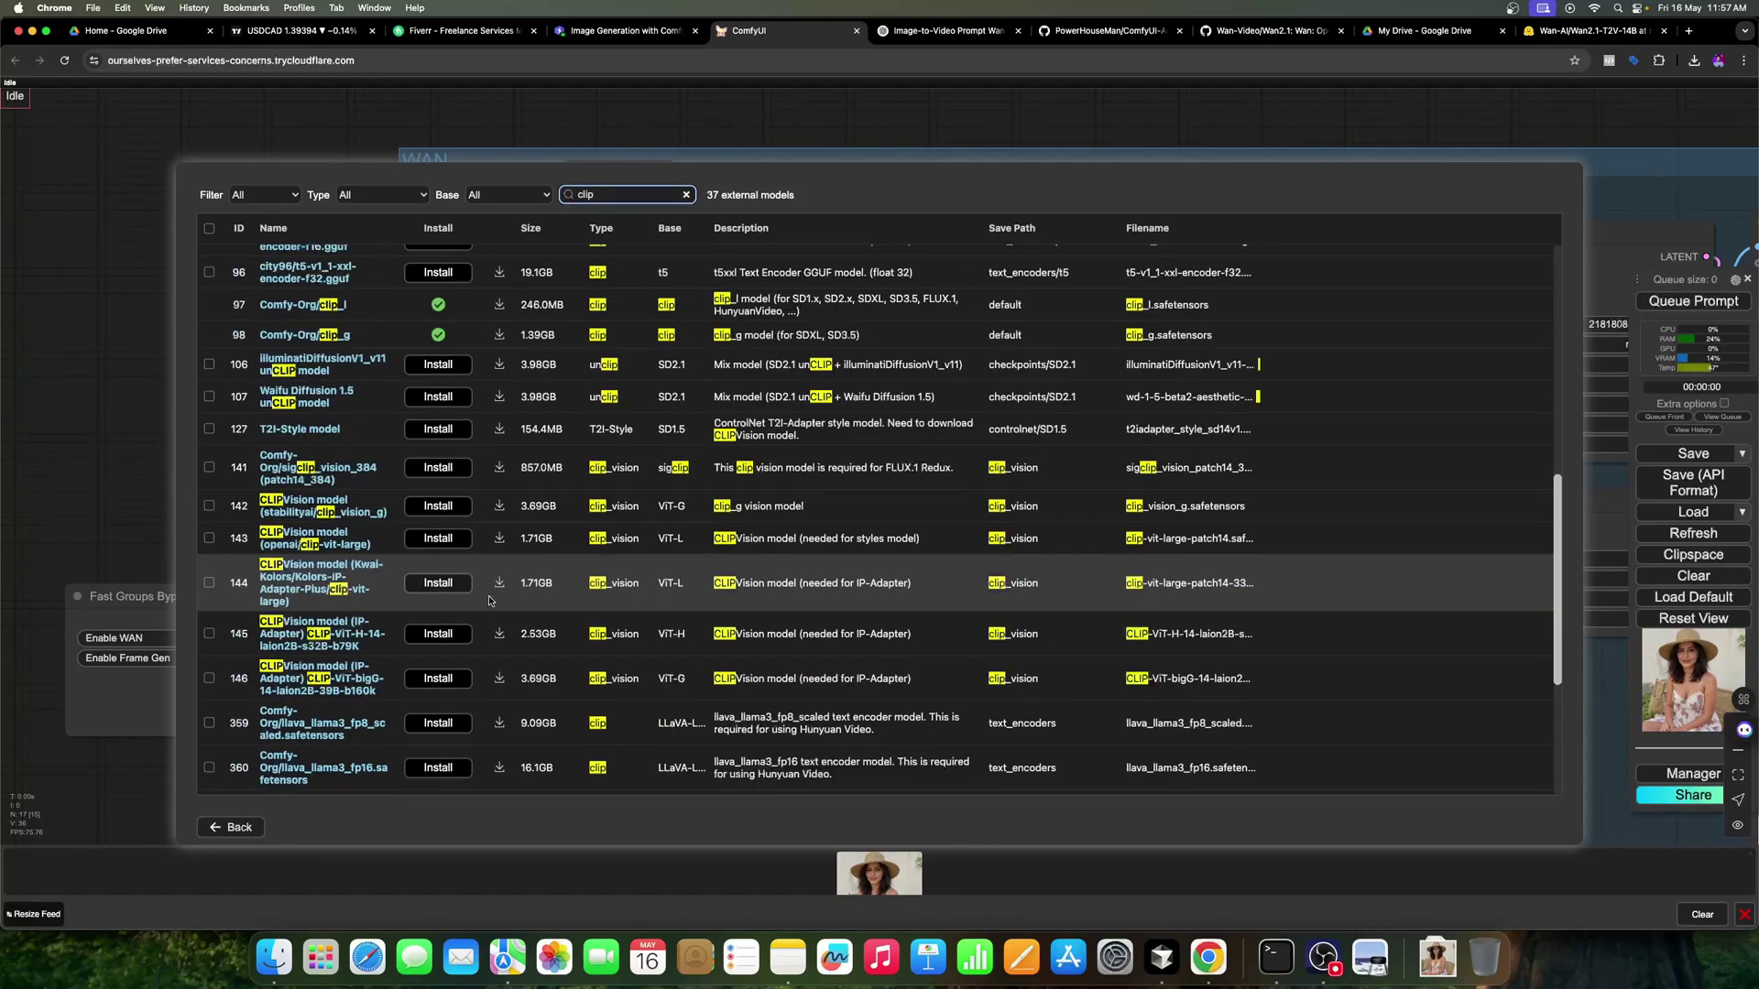
scroll(488, 600, down, 2)
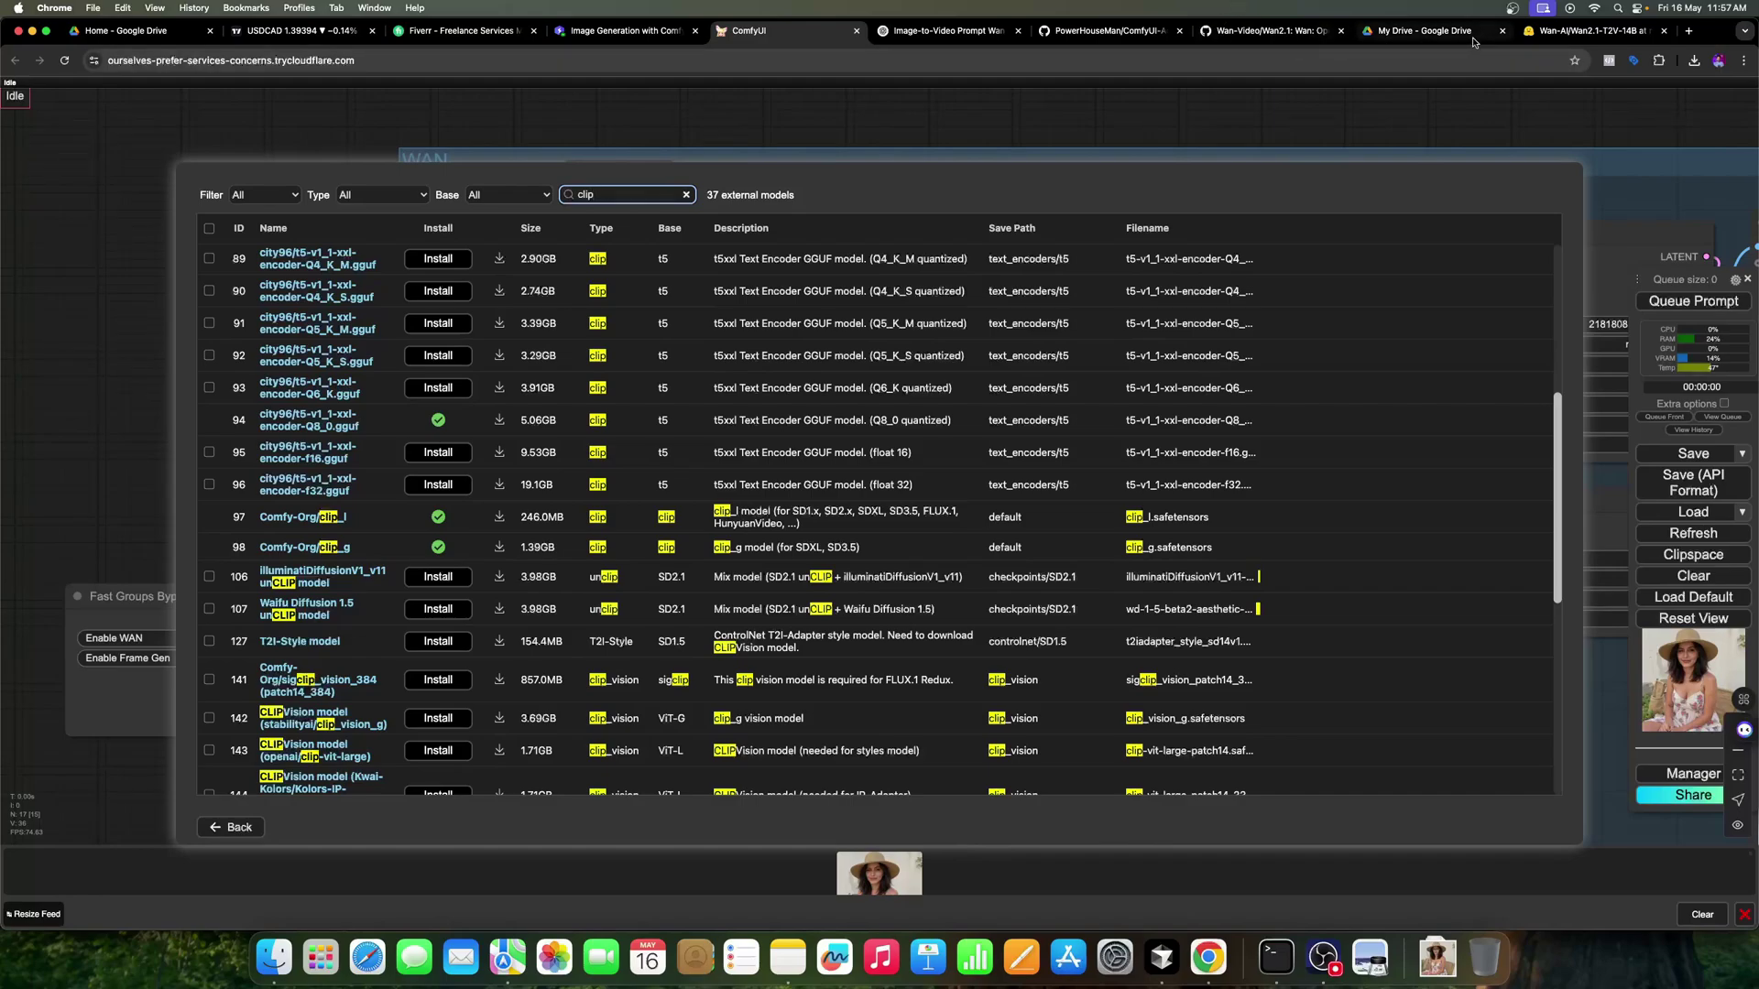
Go back to the 'wan 2.1' Google results, visit wan.video, then open ComfyUI_examples Wan 2.1 Models
click(1551, 32)
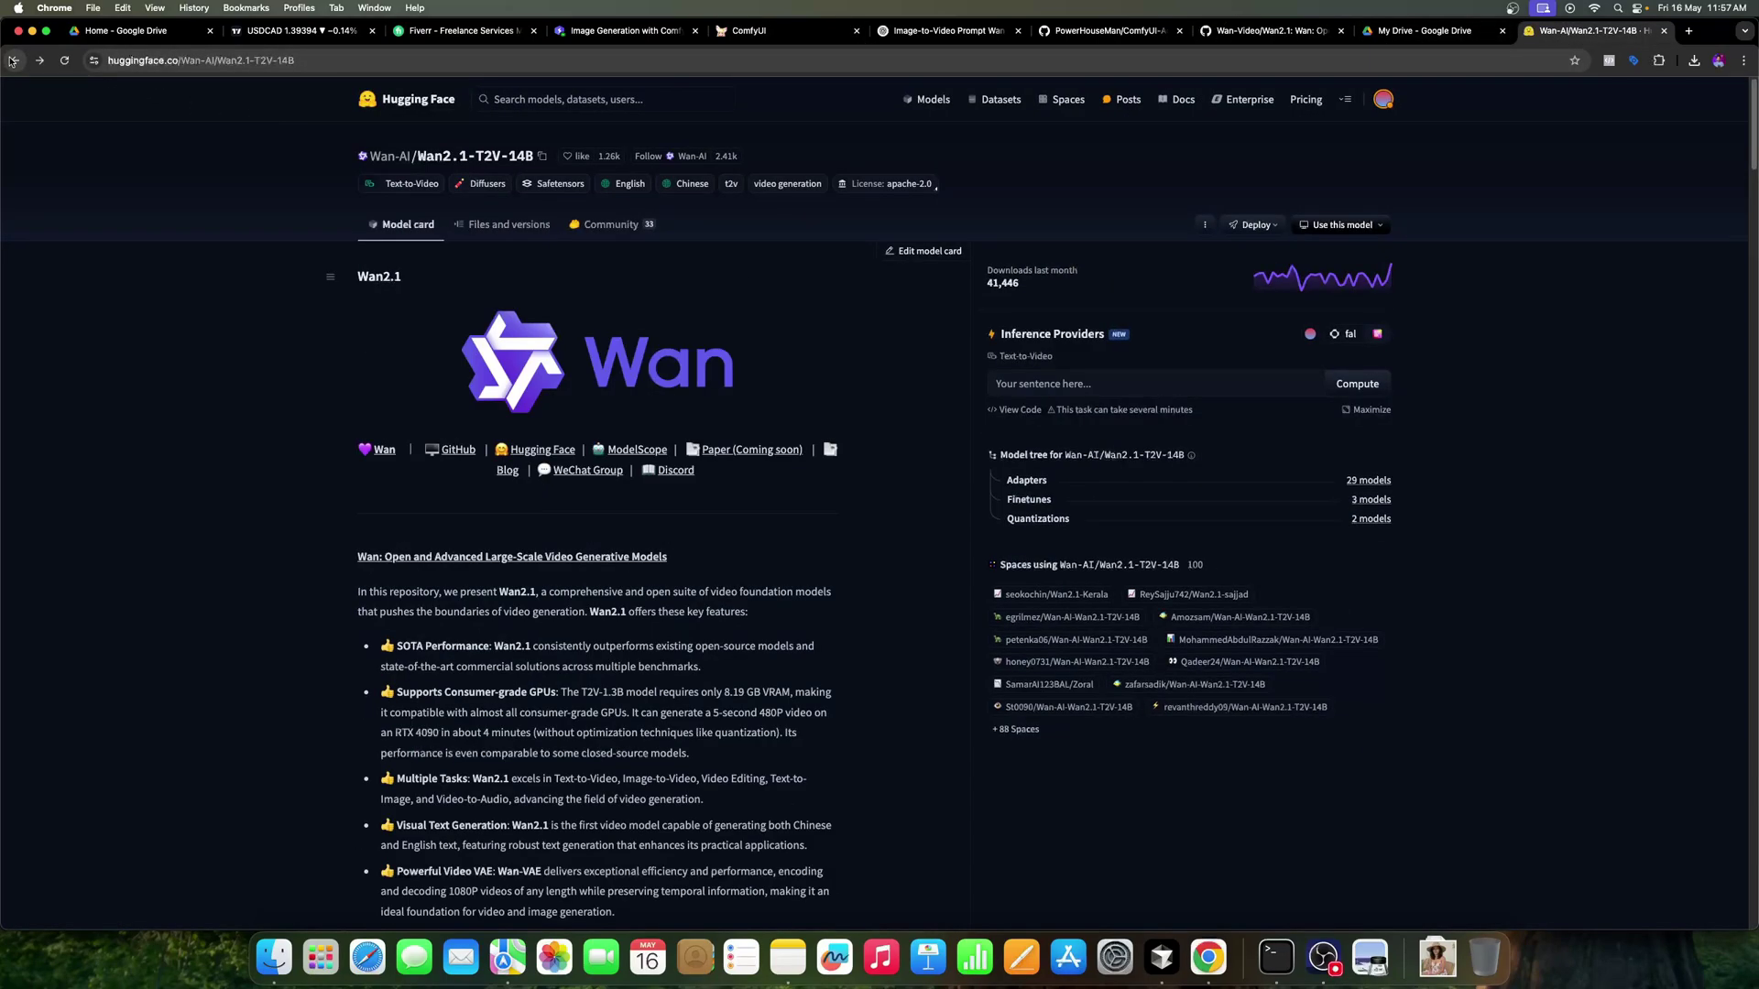
click(12, 60)
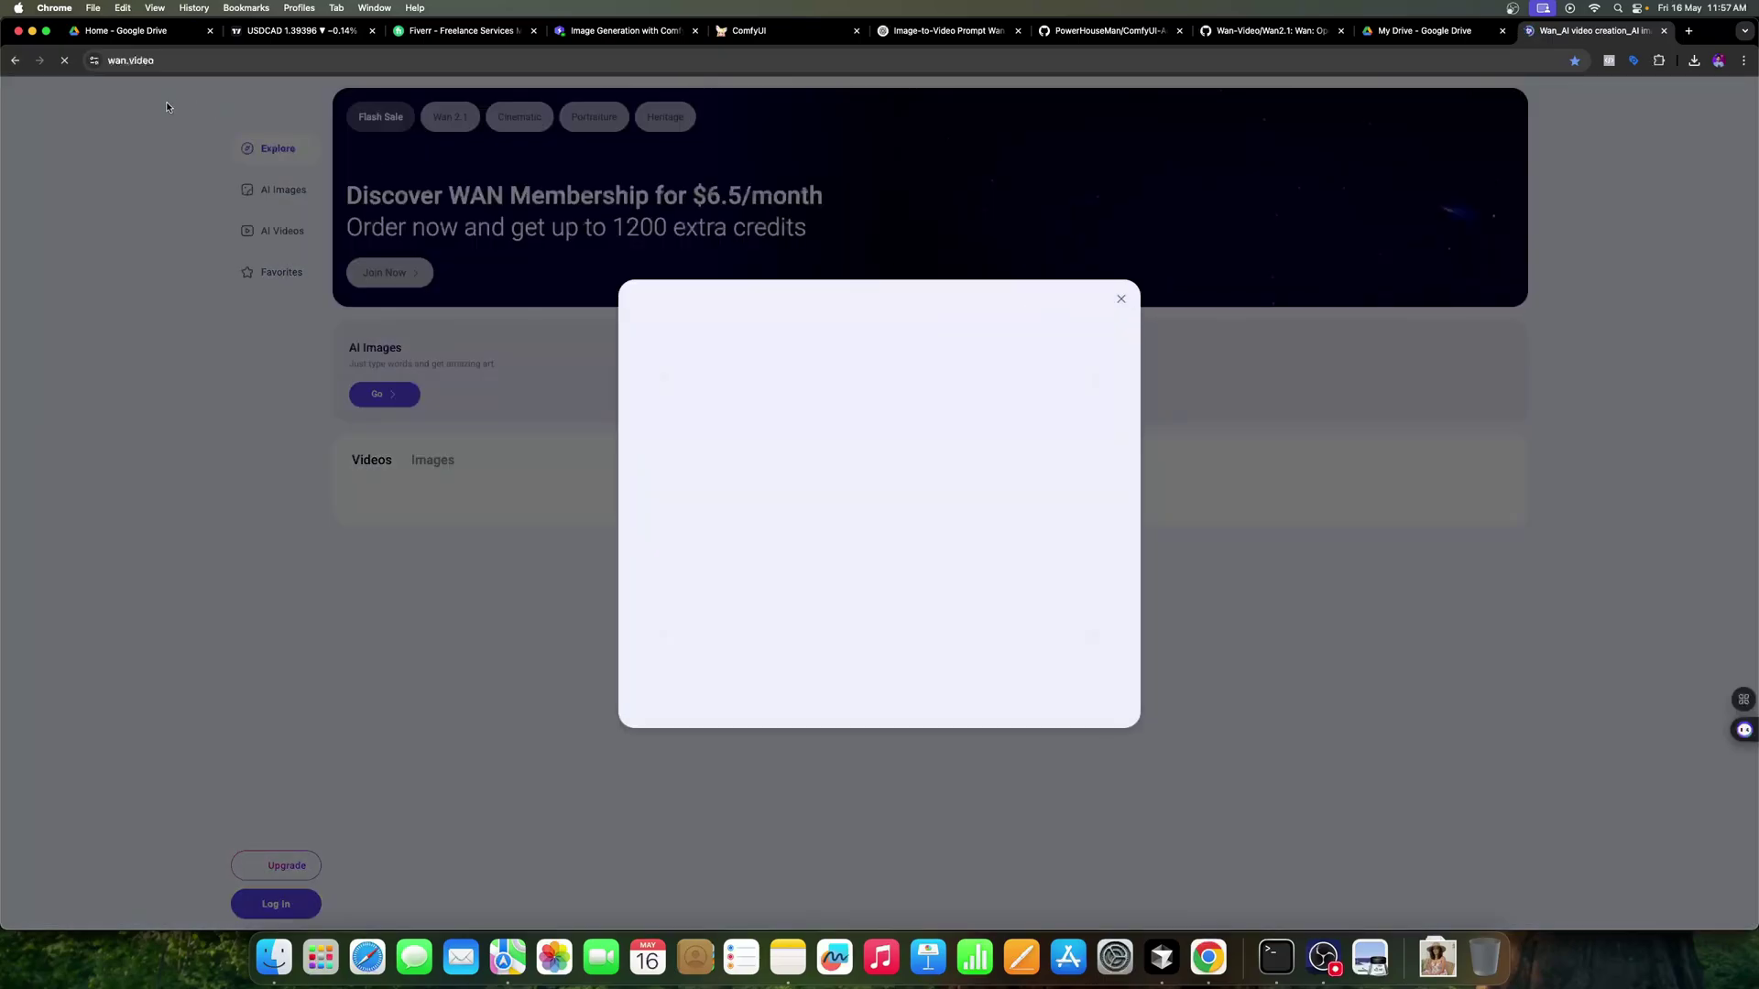
click(1120, 298)
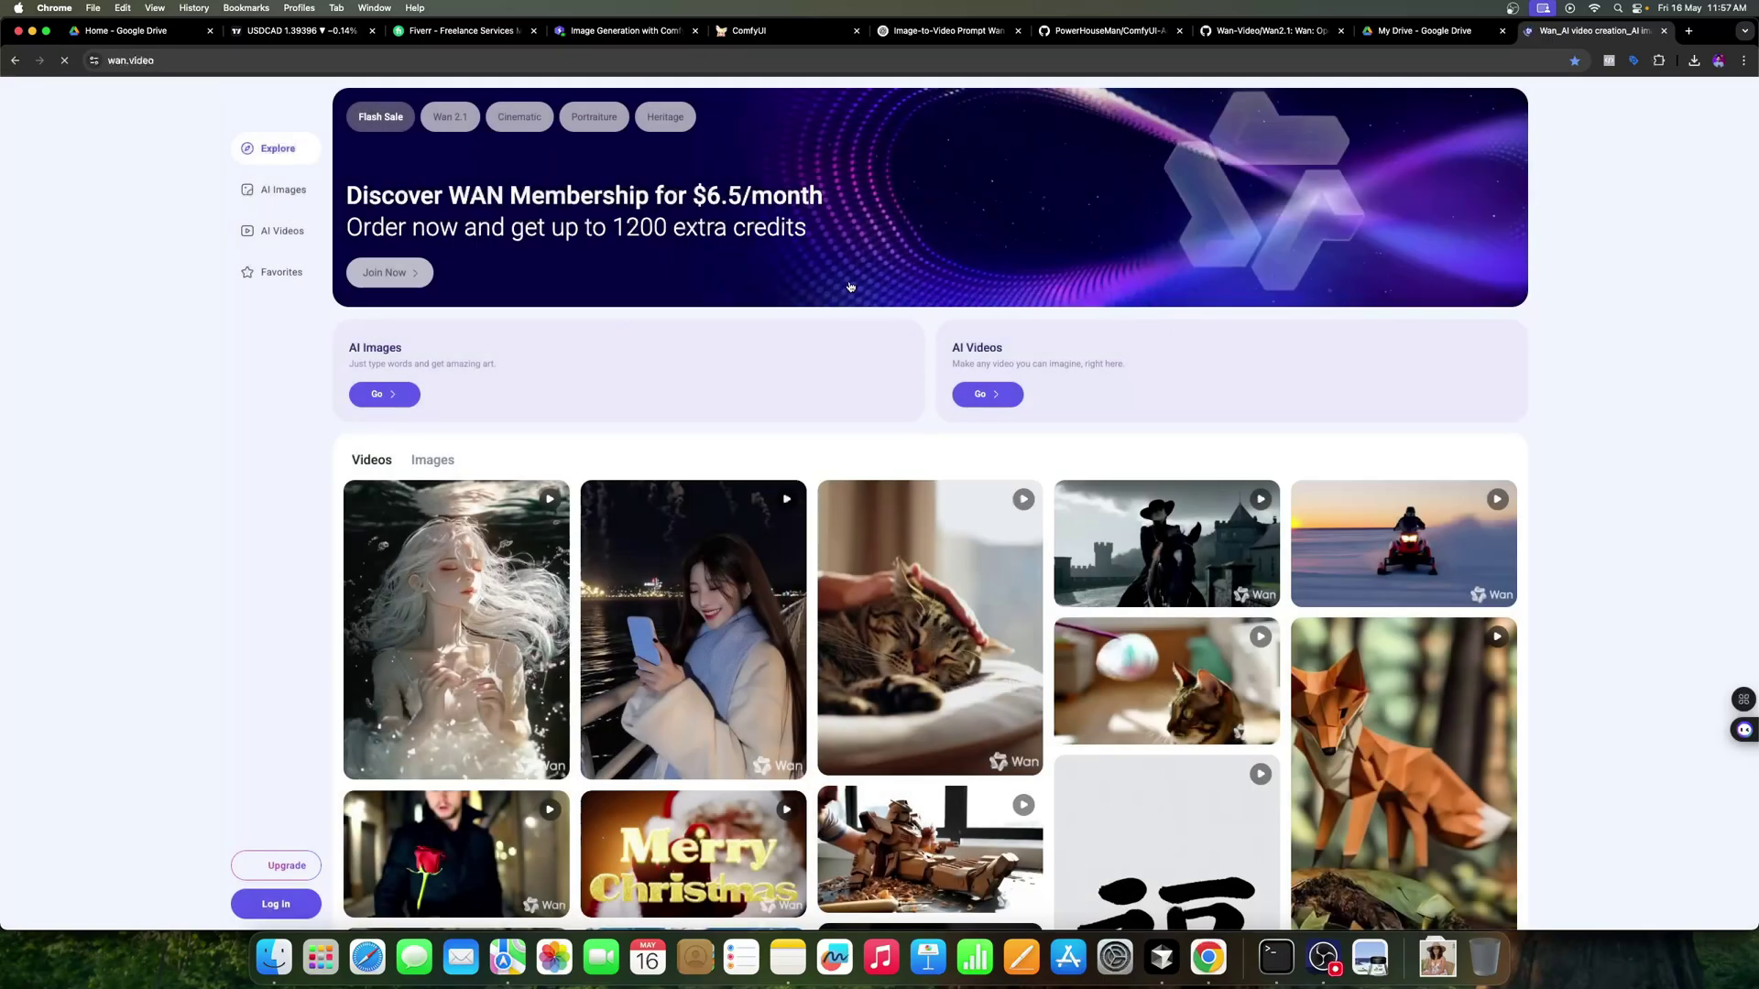
click(13, 60)
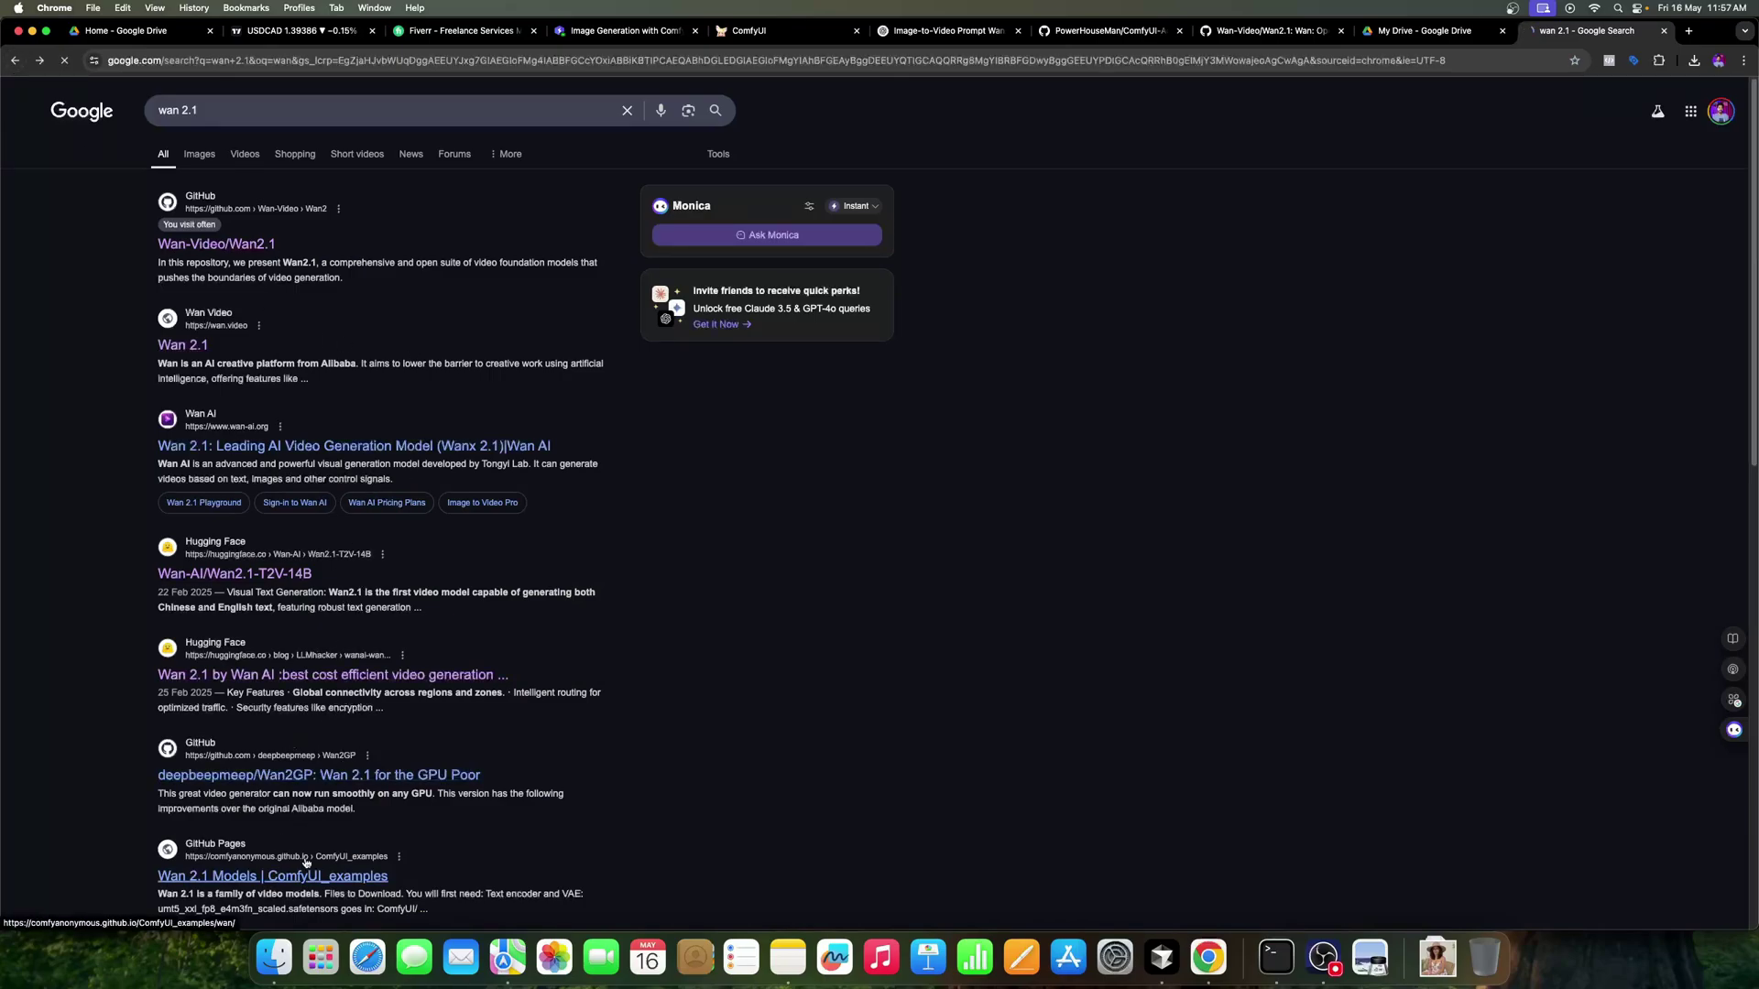
click(272, 874)
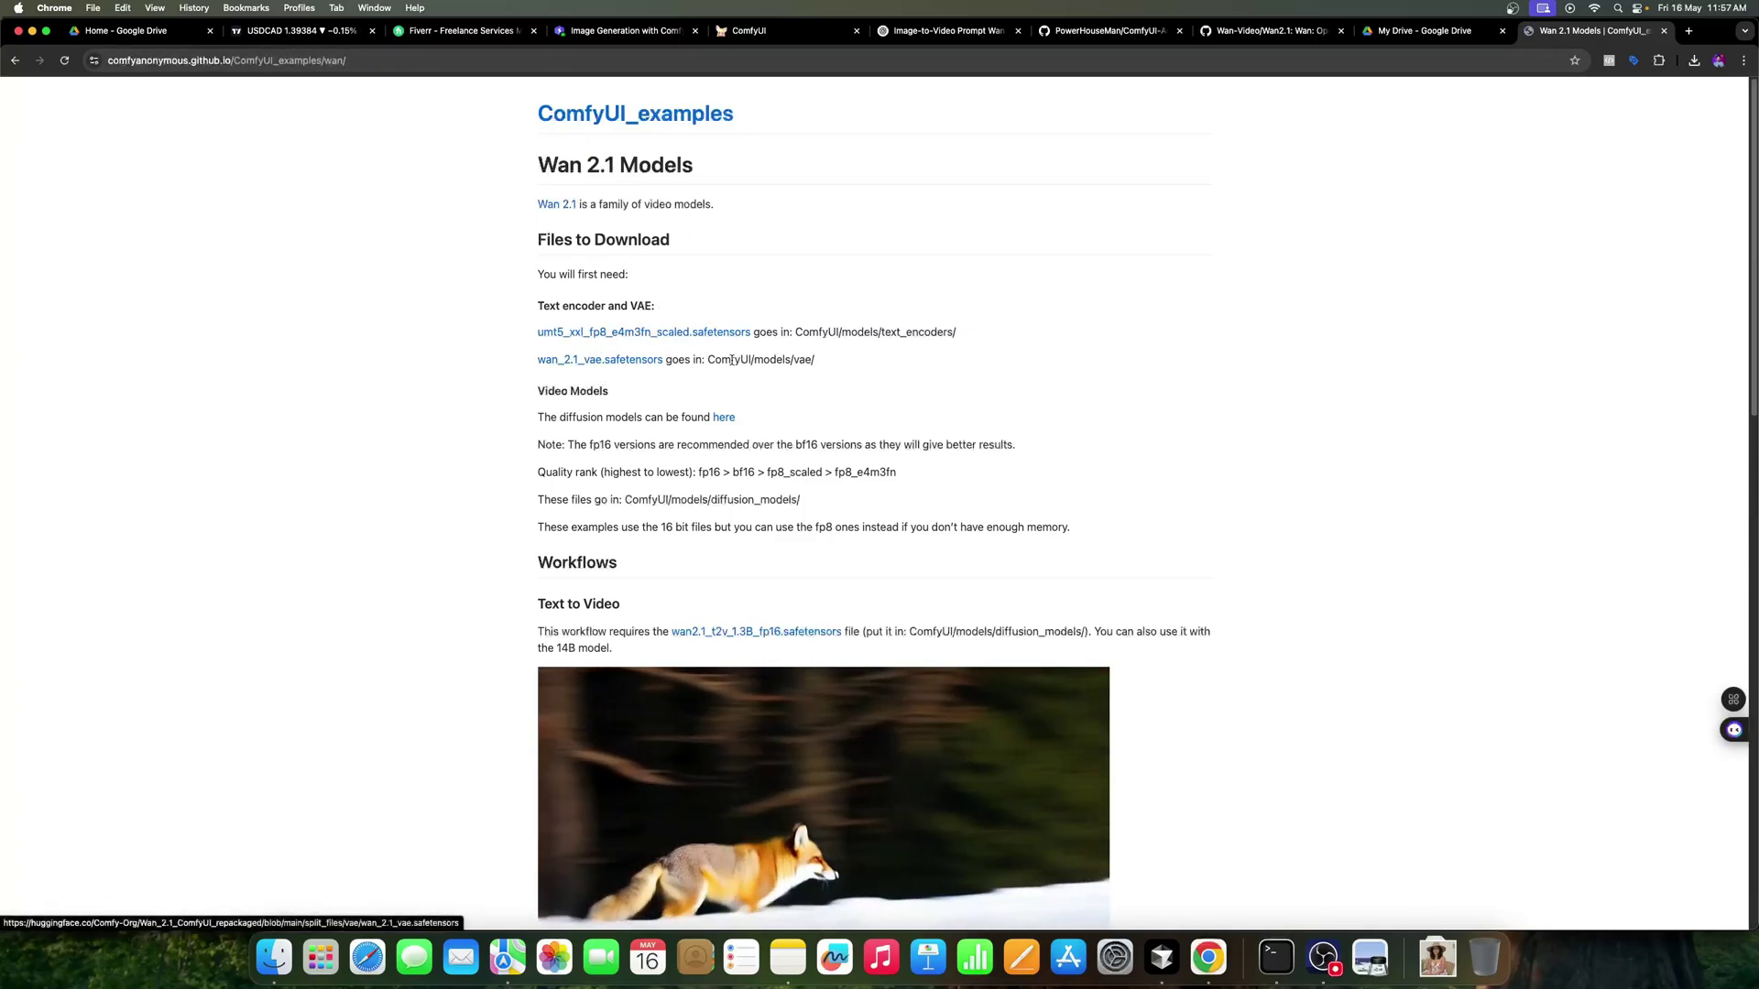
Highlight the ComfyUI/models/vae/ and ComfyUI/models/text_encoders/ folder paths on the examples page
drag(707, 359, 819, 359)
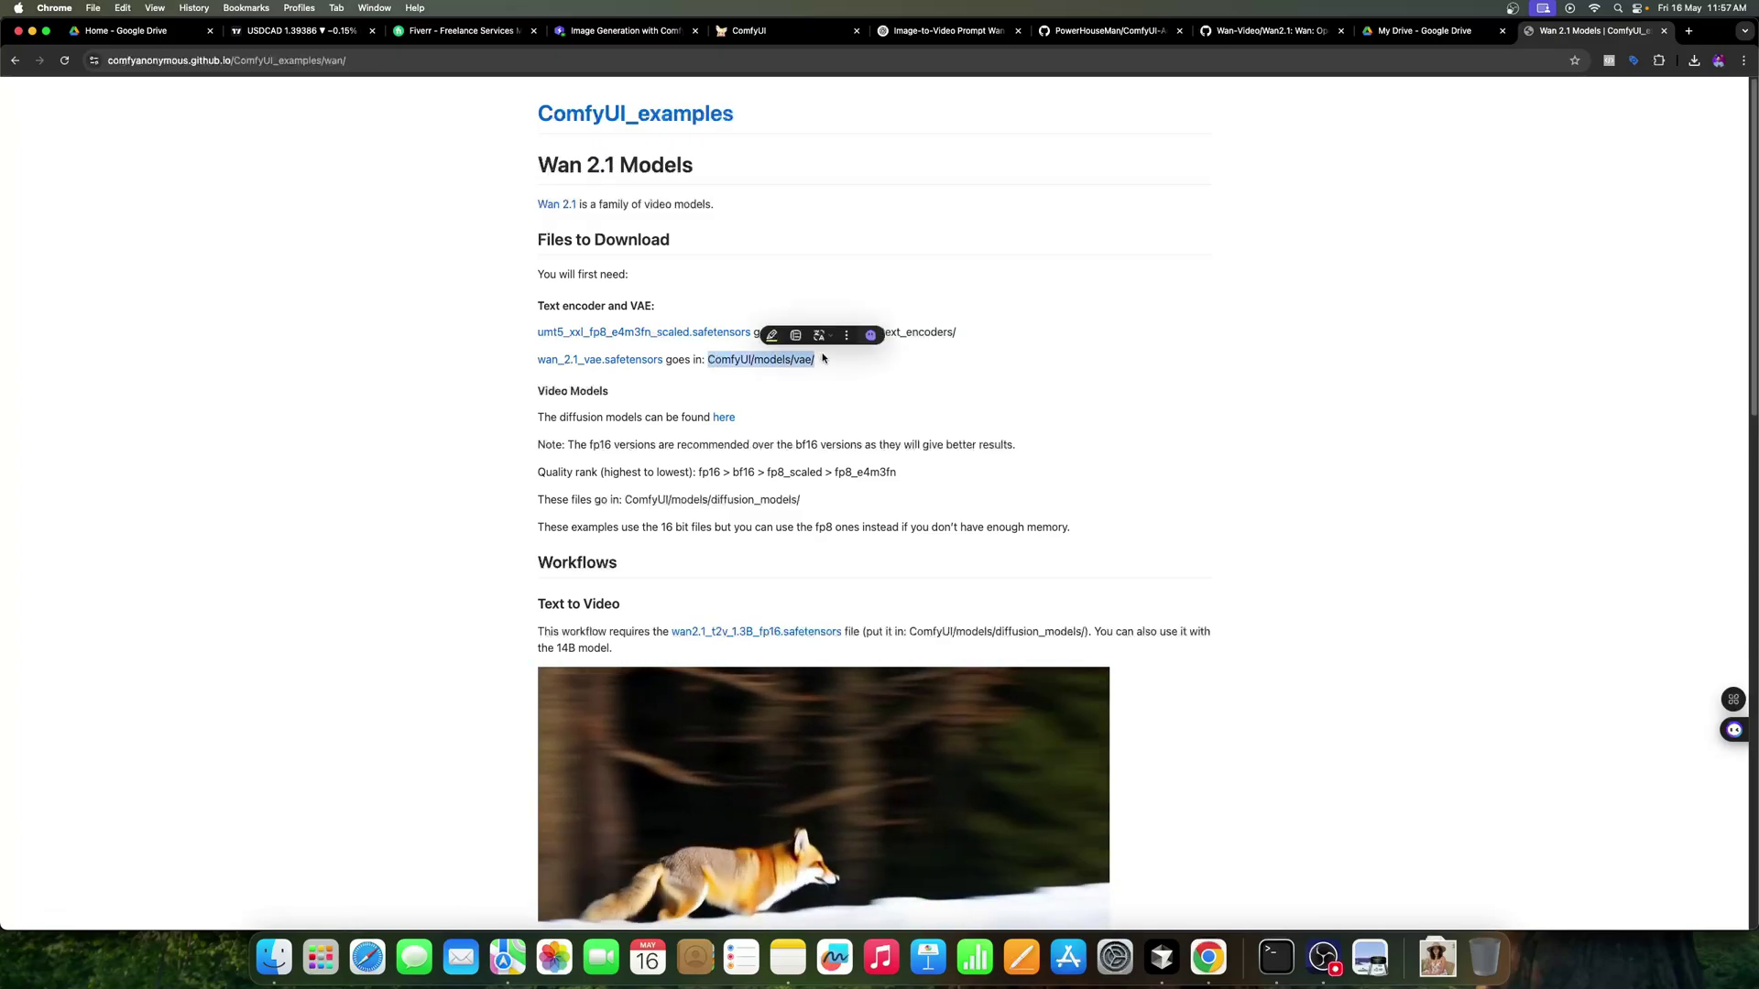
click(694, 296)
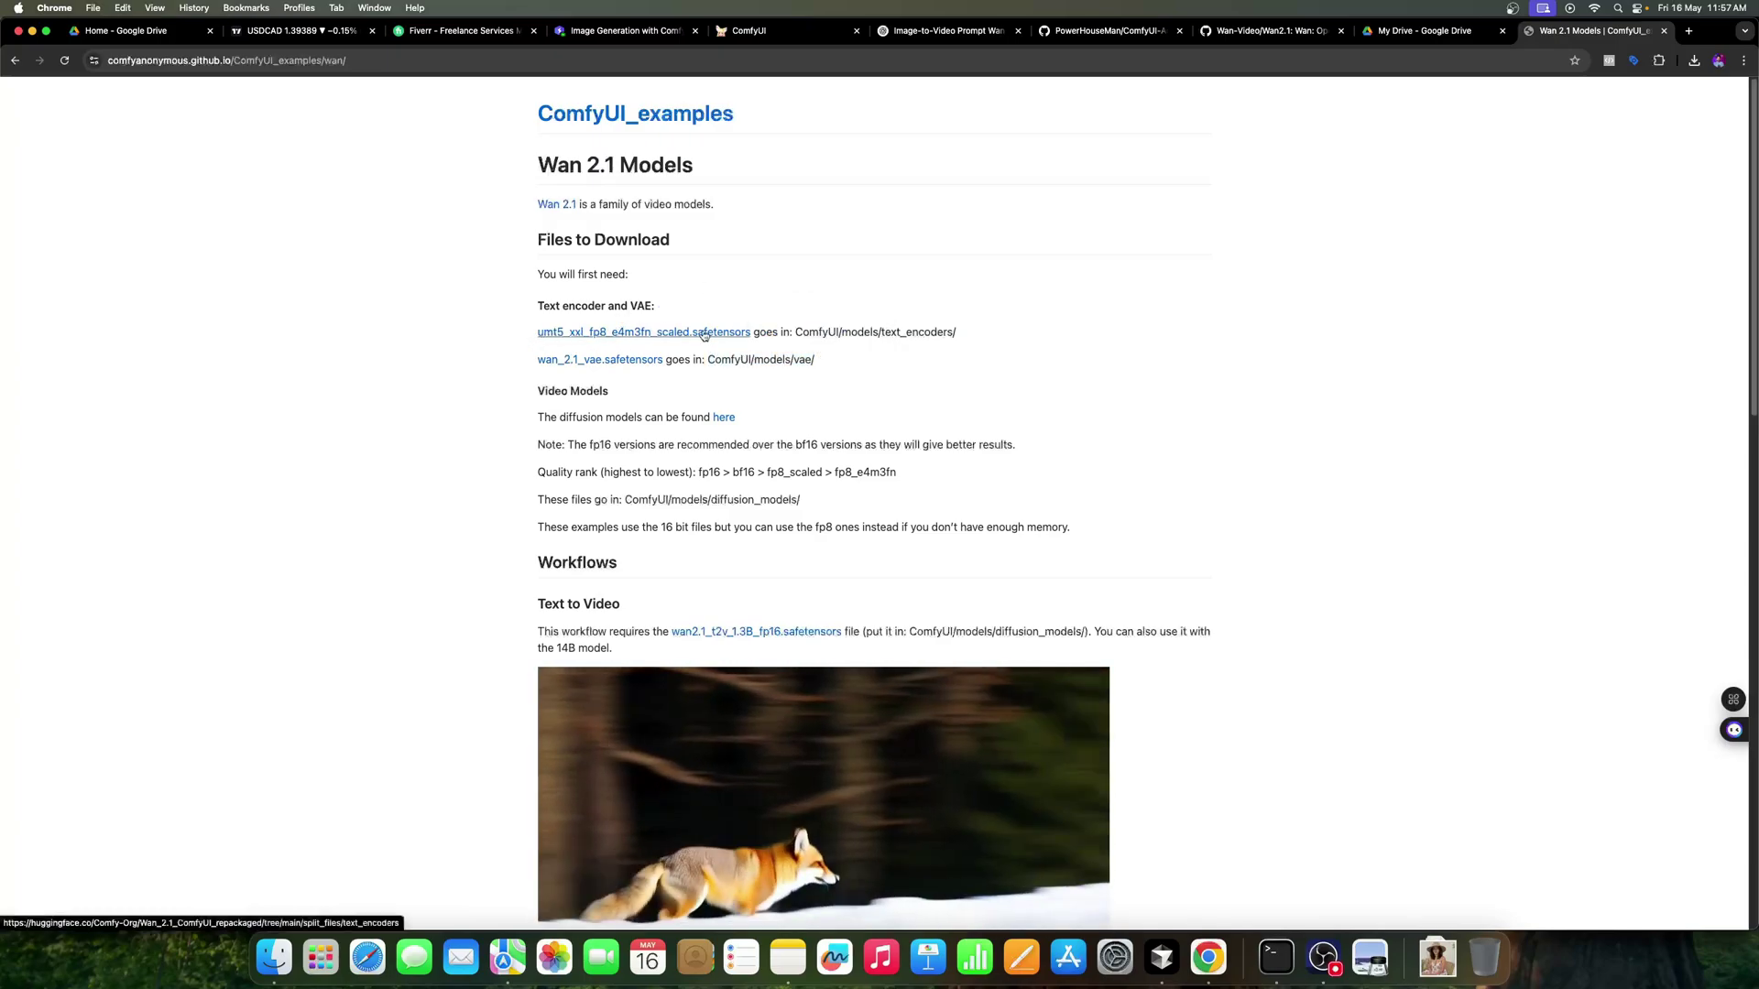
drag(794, 331, 957, 332)
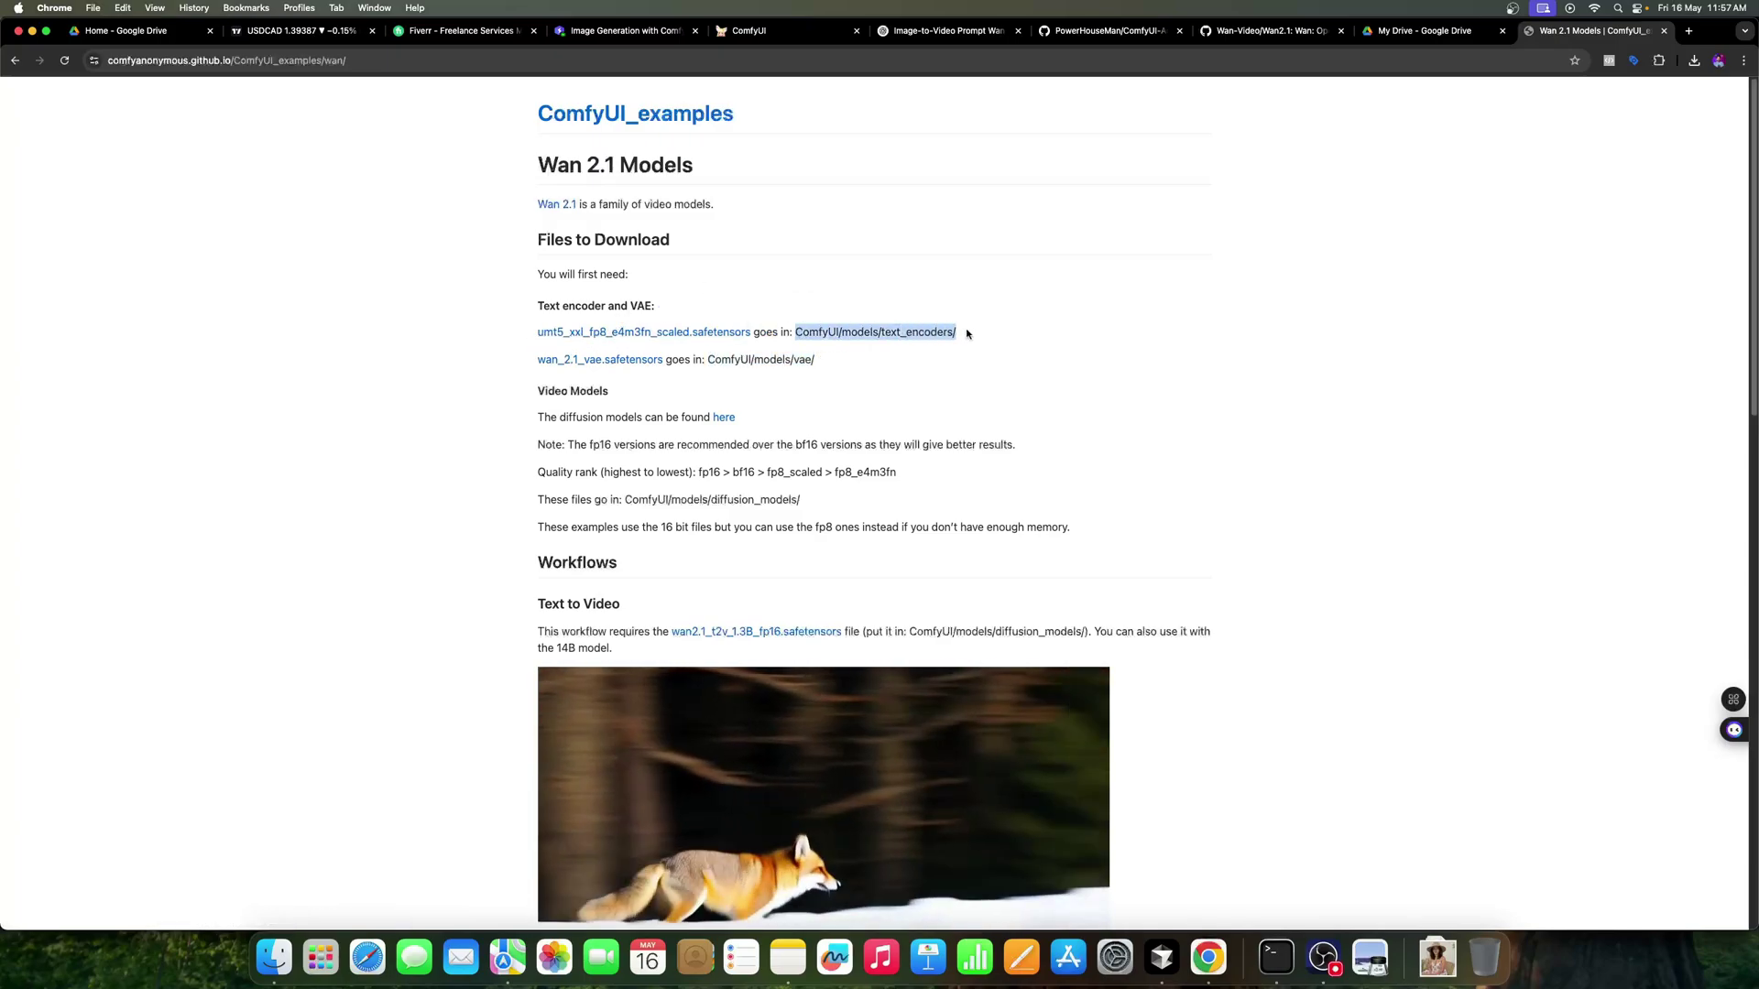
click(1017, 257)
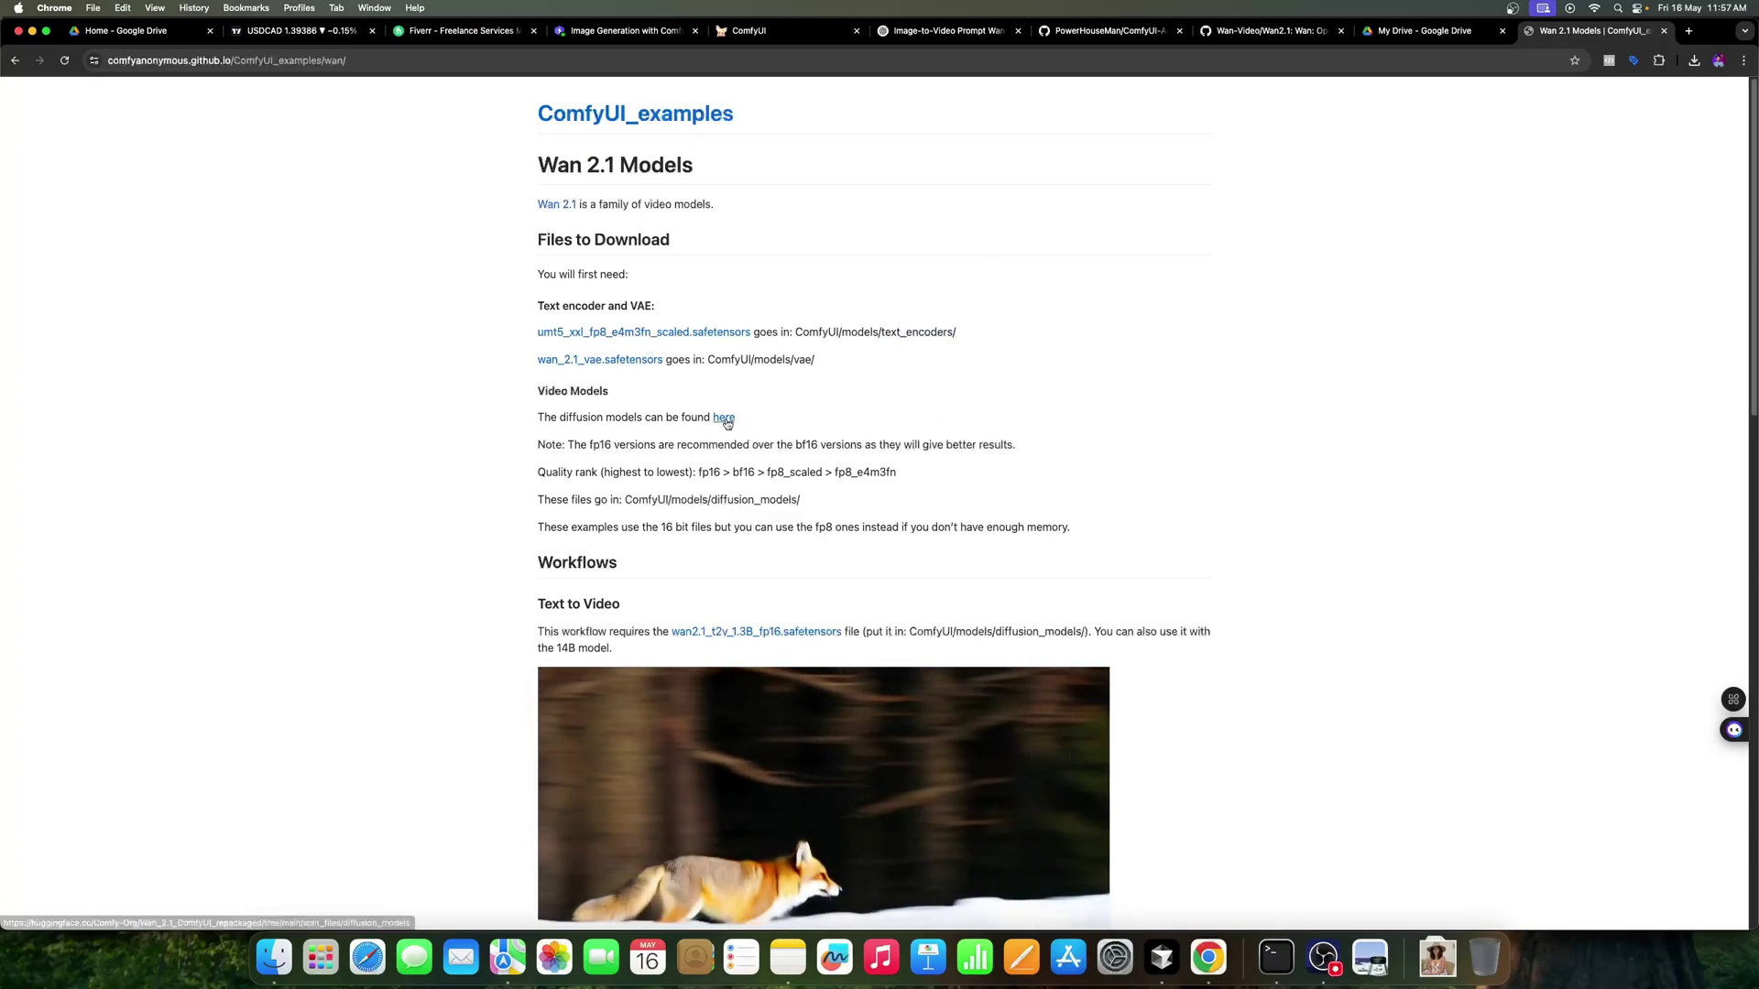
scroll(1027, 440, down, 5)
scroll(963, 481, down, 4)
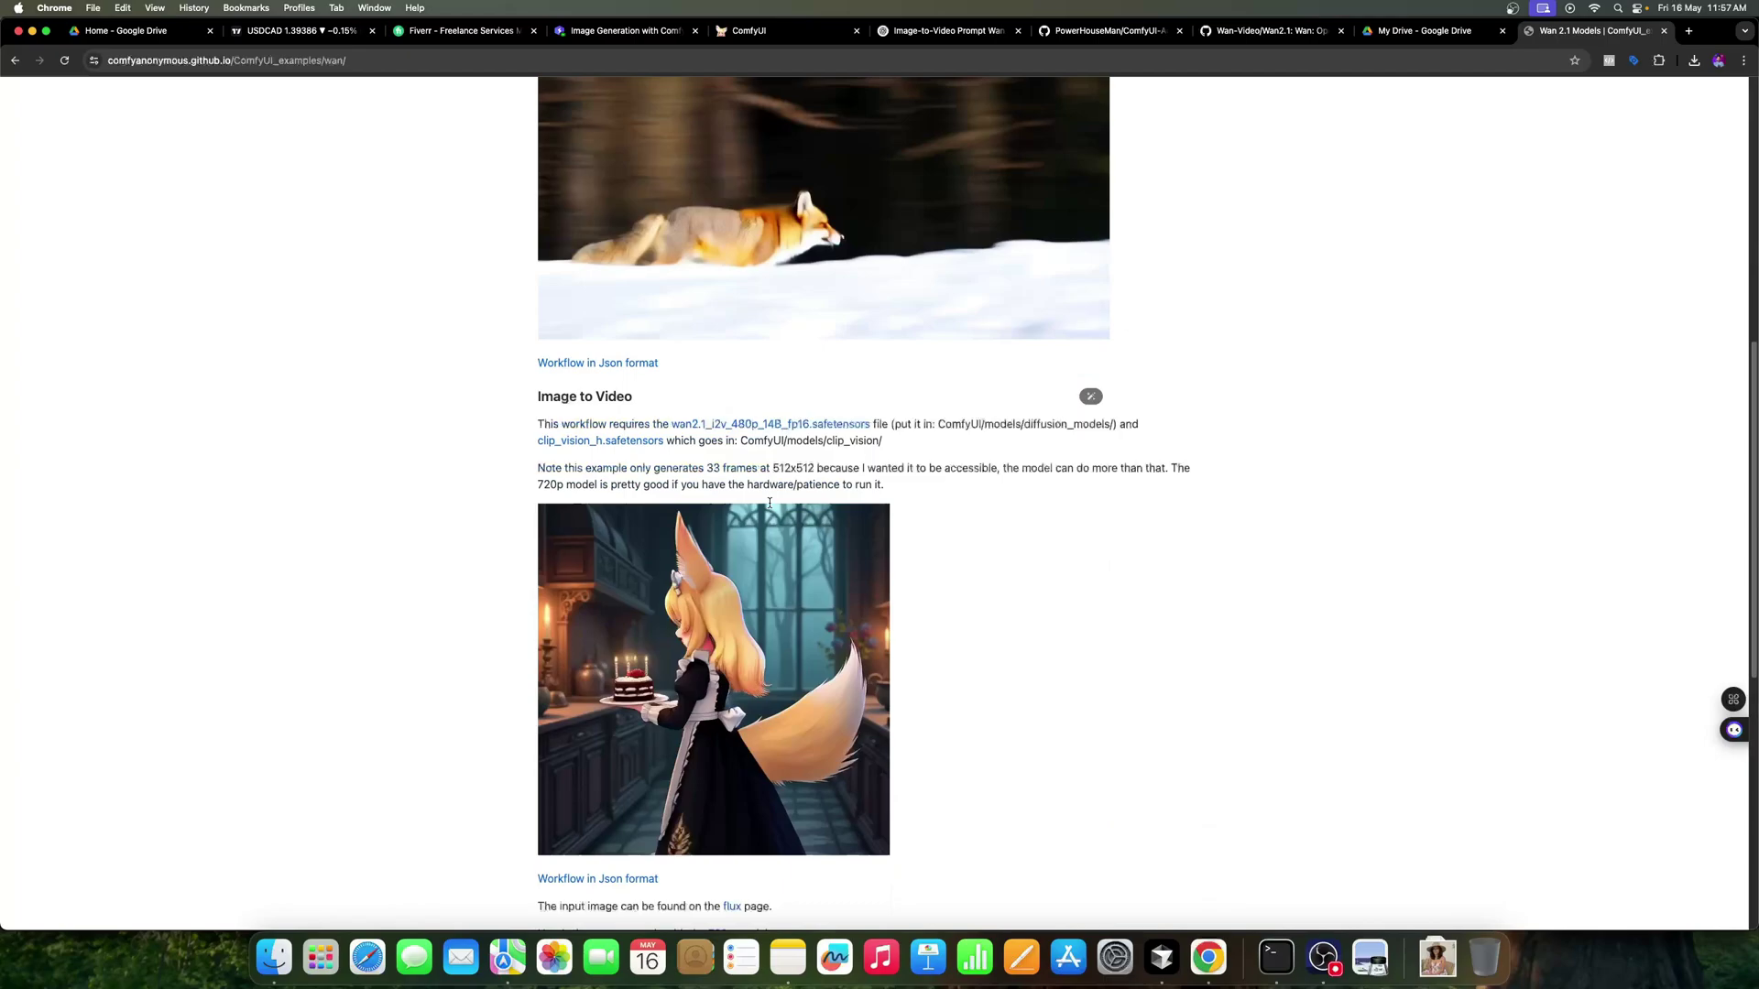
scroll(824, 482, up, 2)
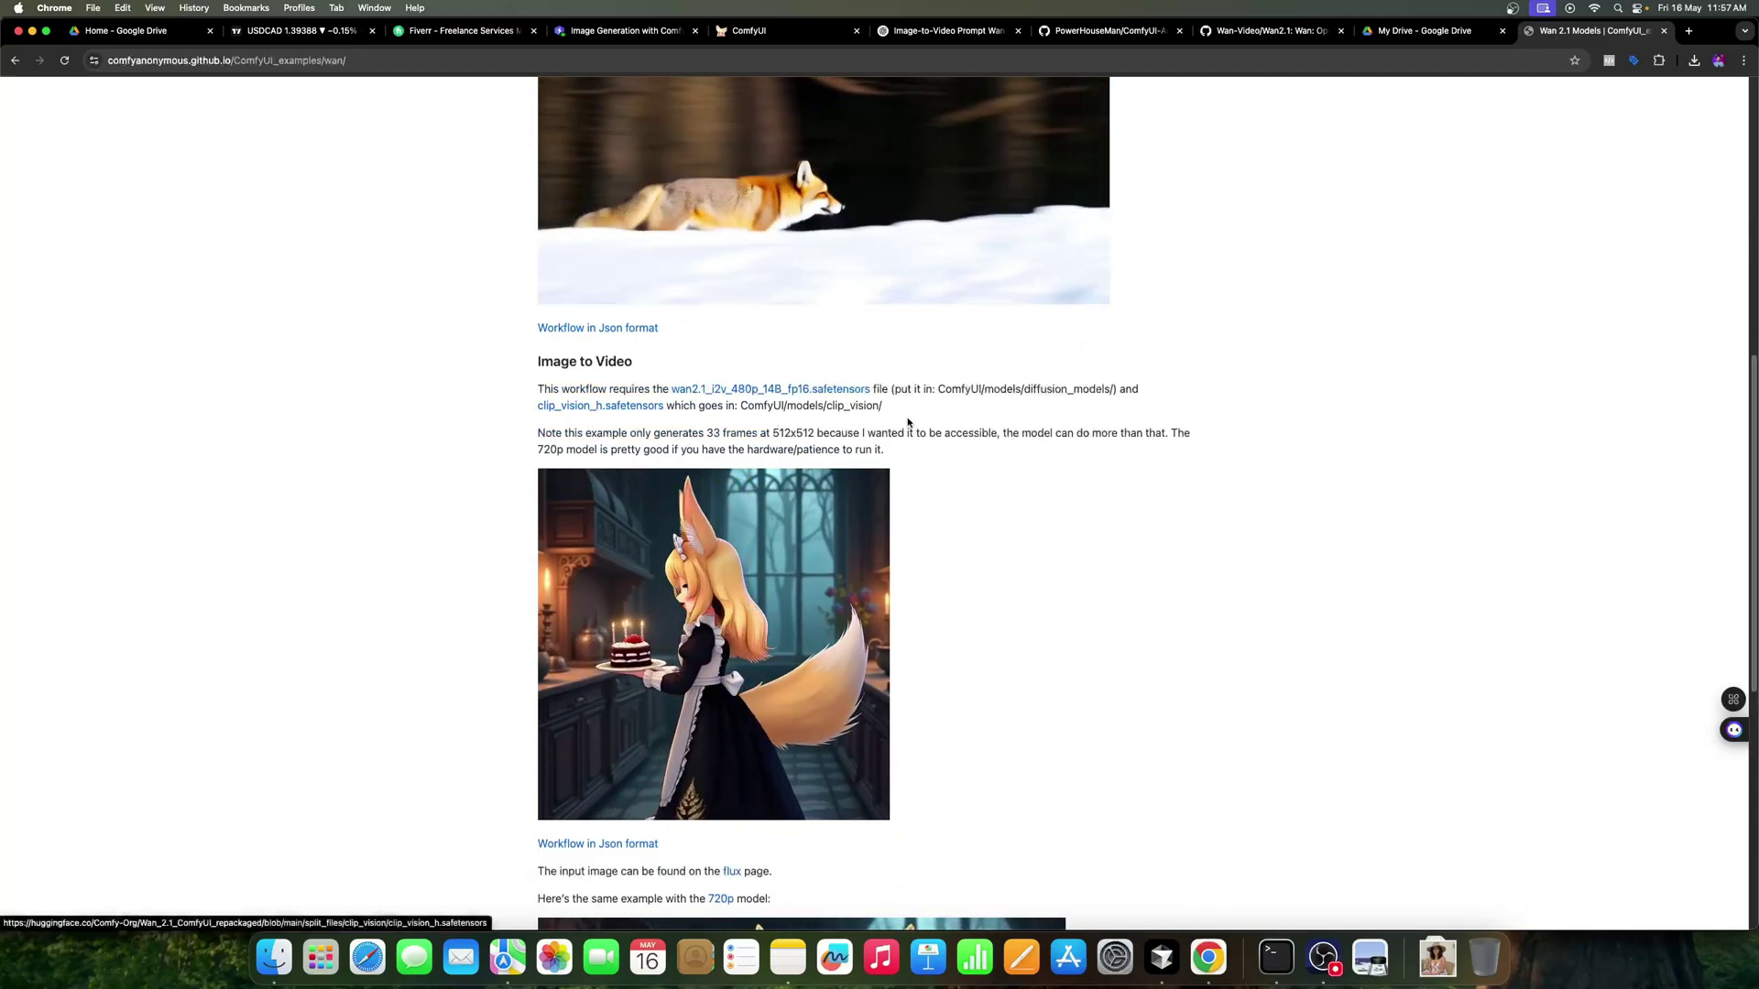
scroll(985, 464, down, 4)
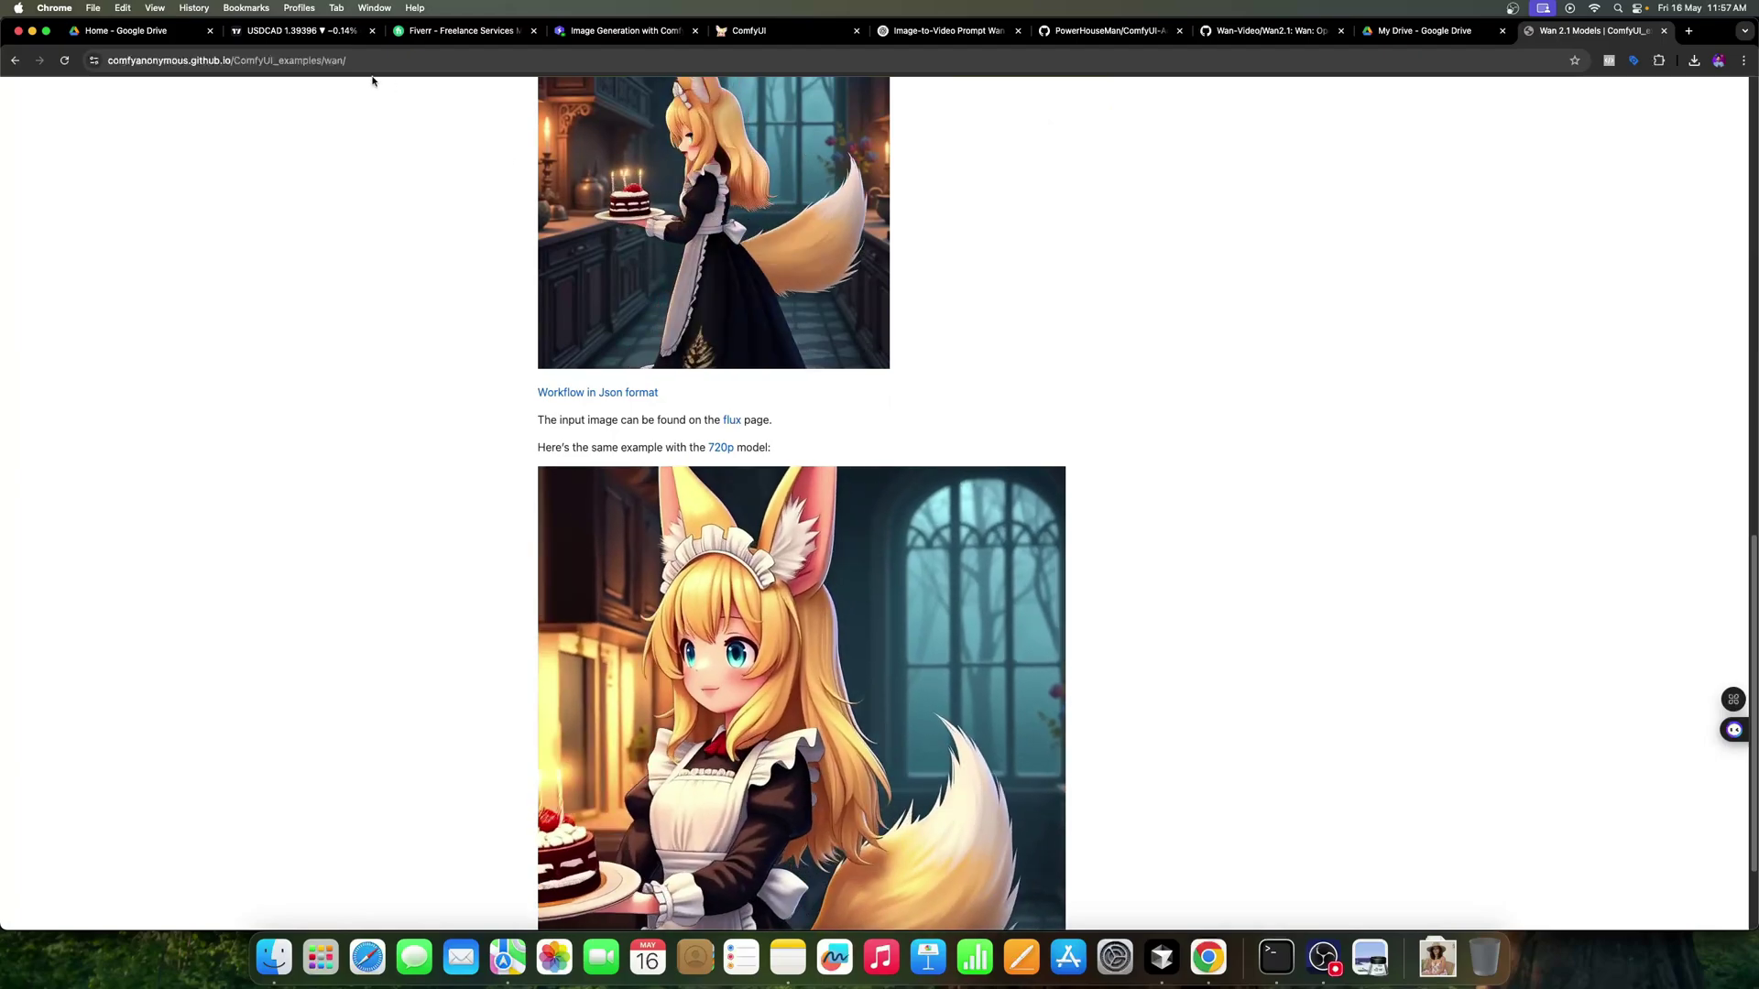
Inspect the examples page address, then return to the ComfyUI workflow
click(361, 60)
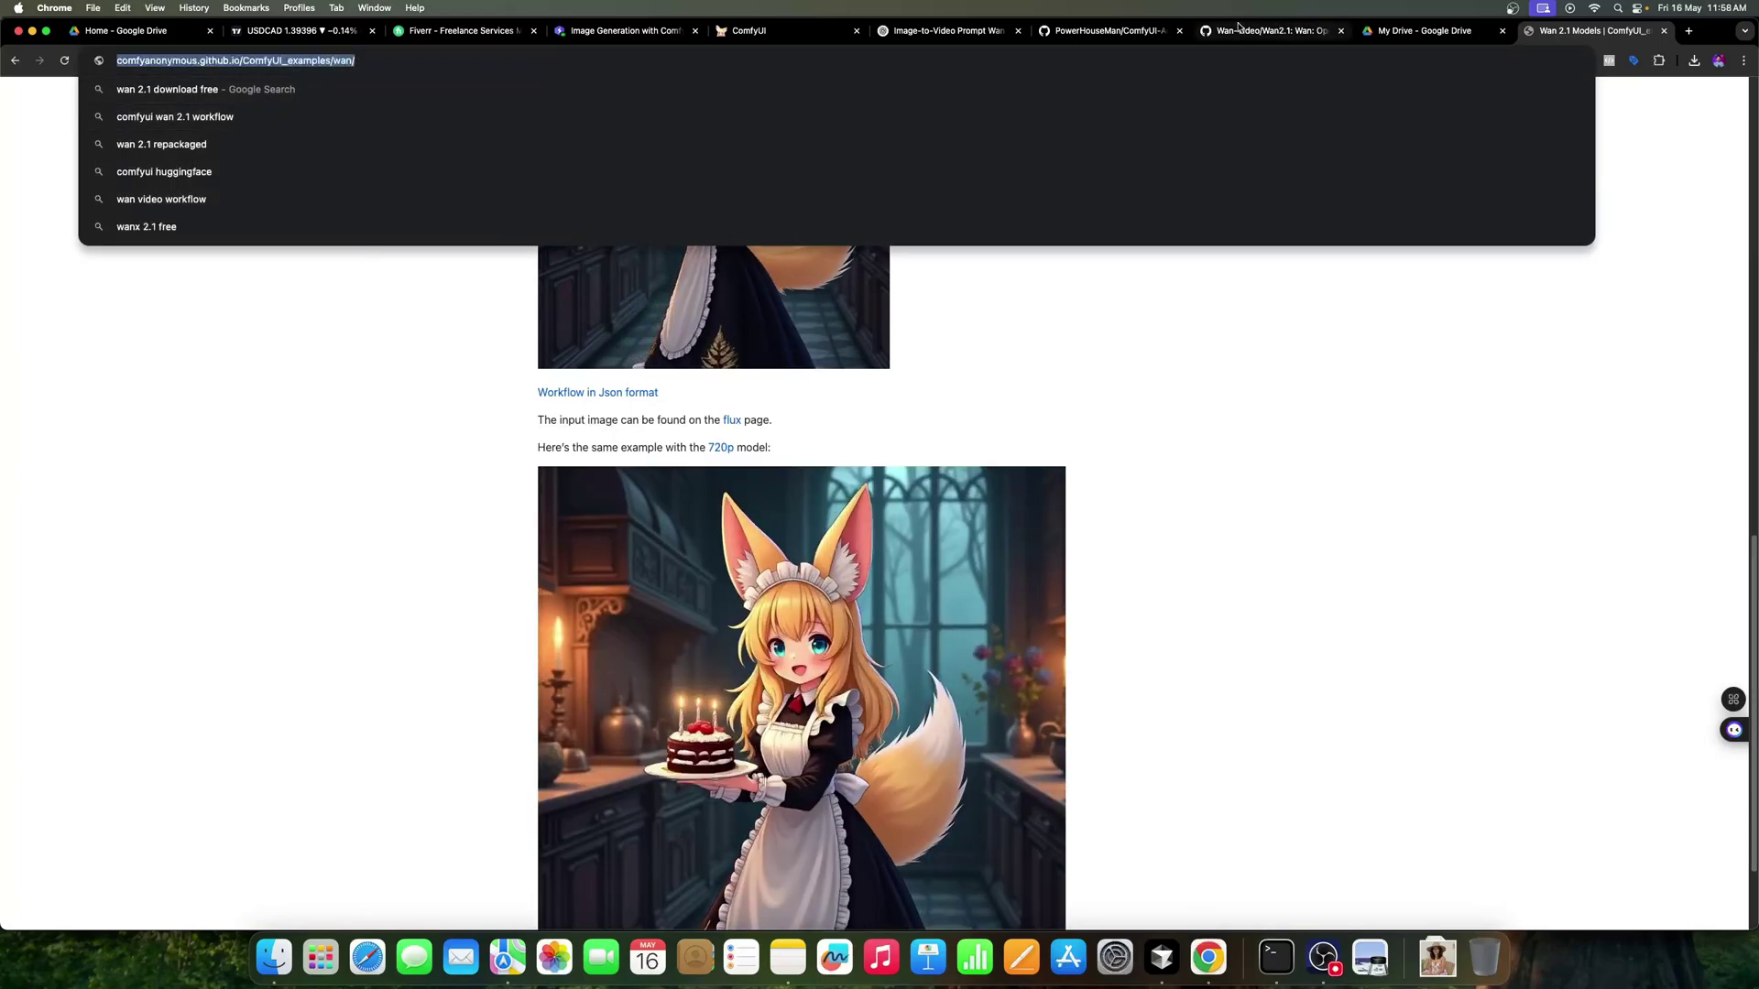
click(1254, 306)
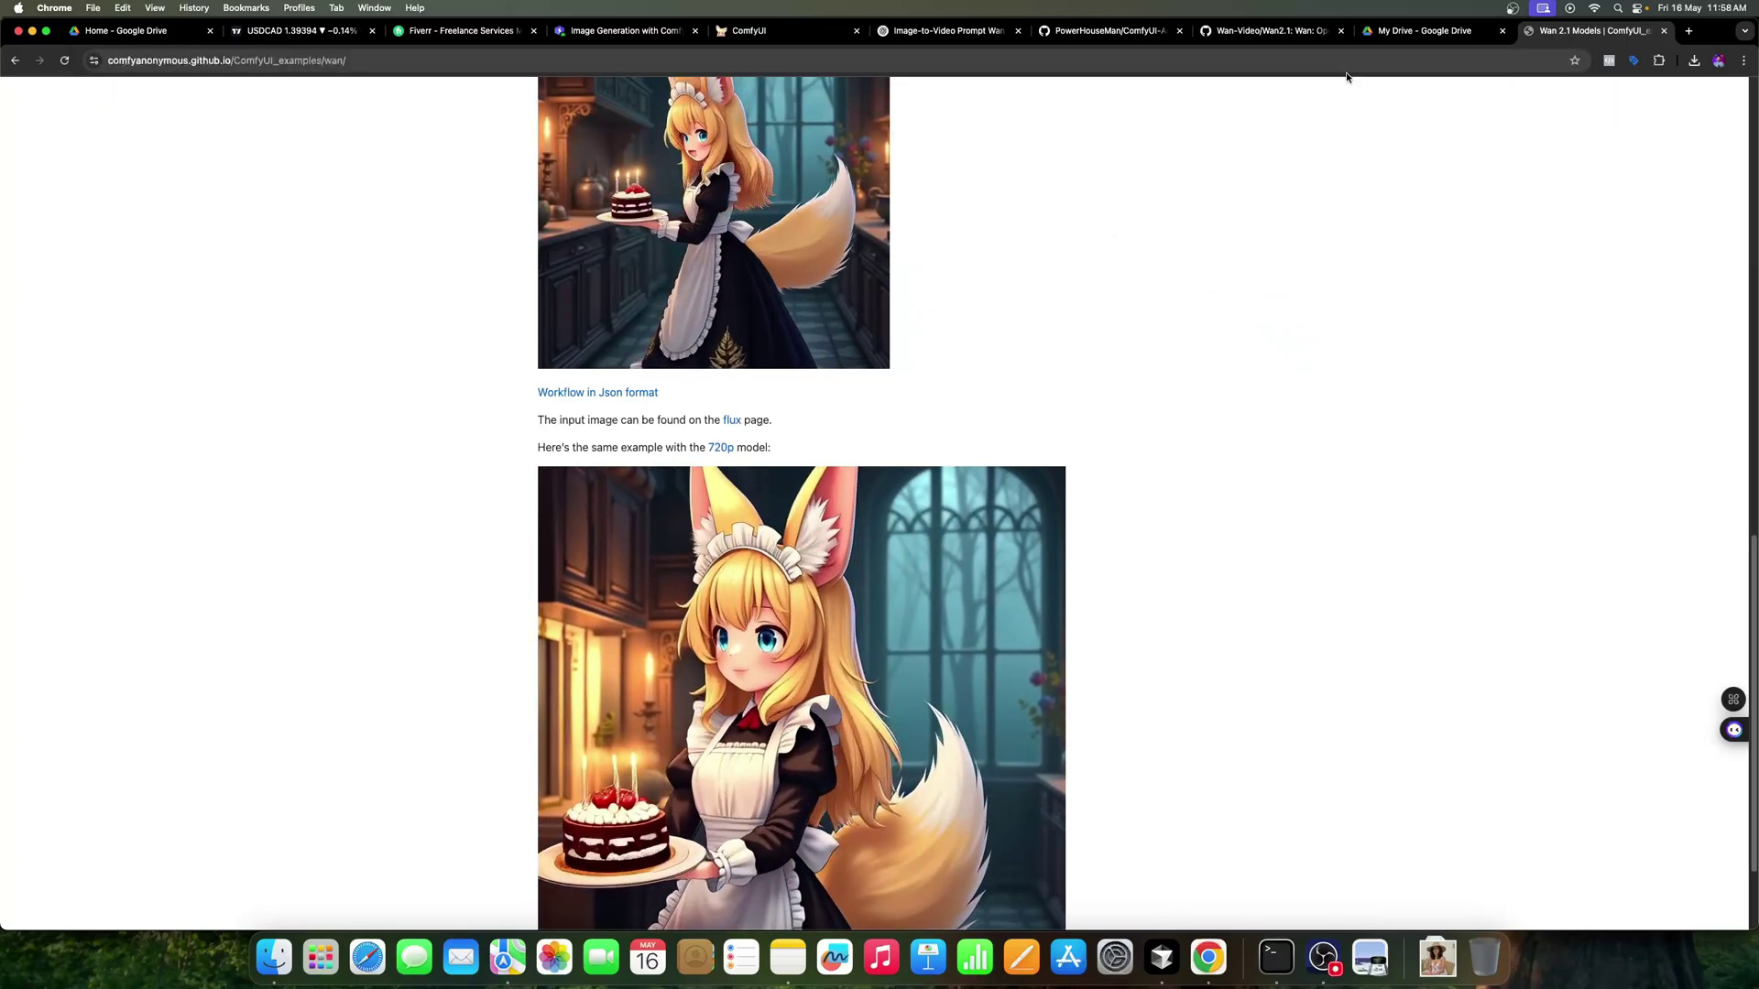
scroll(901, 456, down, 1)
scroll(902, 457, down, 3)
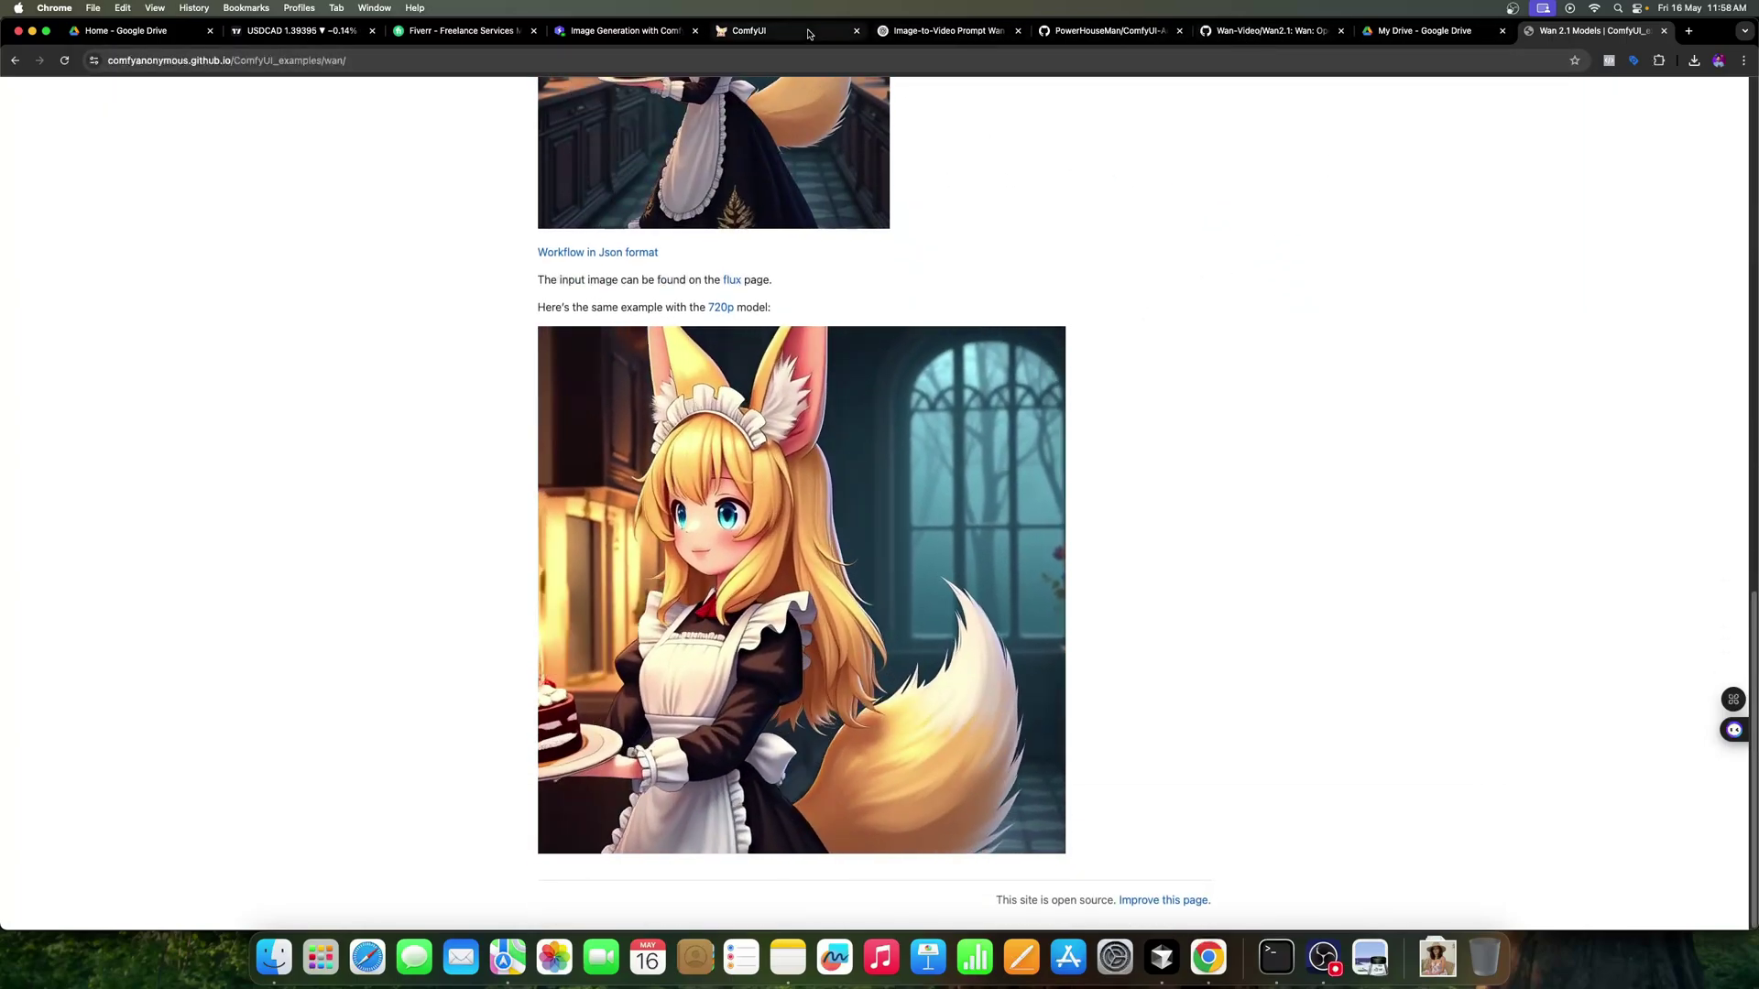
click(749, 30)
Close the Model Manager and ComfyUI Manager, nudge the Unet Loader (GGUF) node, and open a new browser tab
click(221, 827)
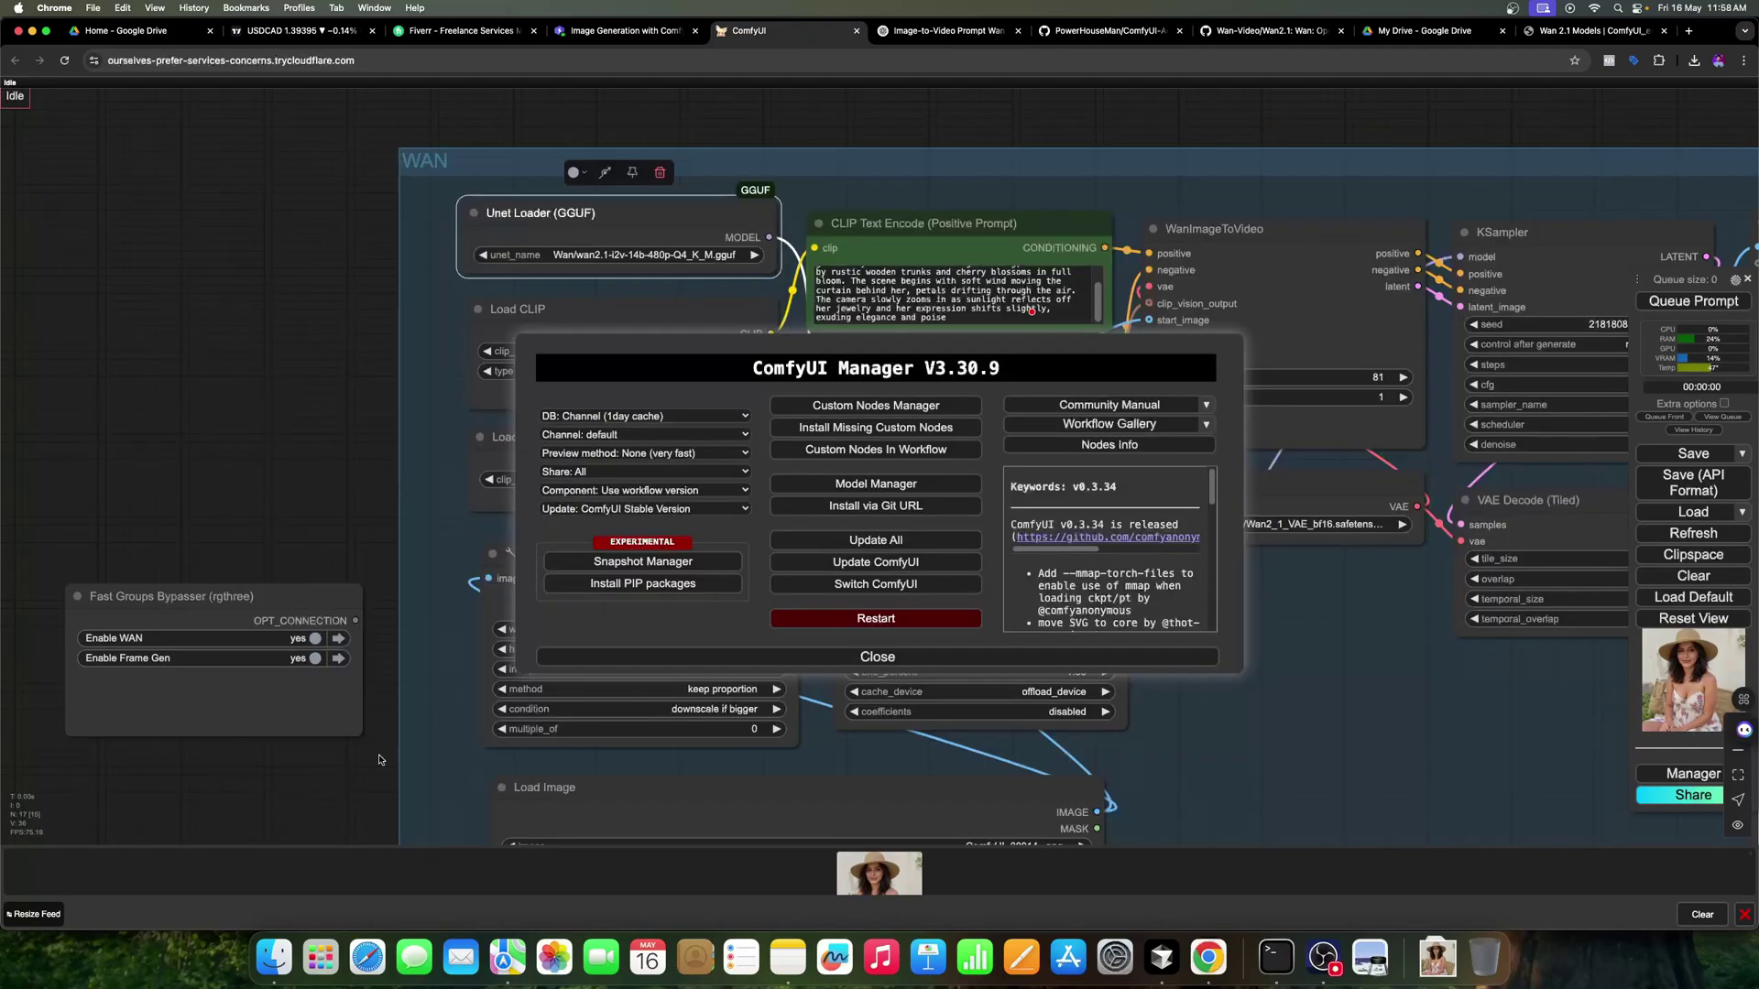
click(843, 659)
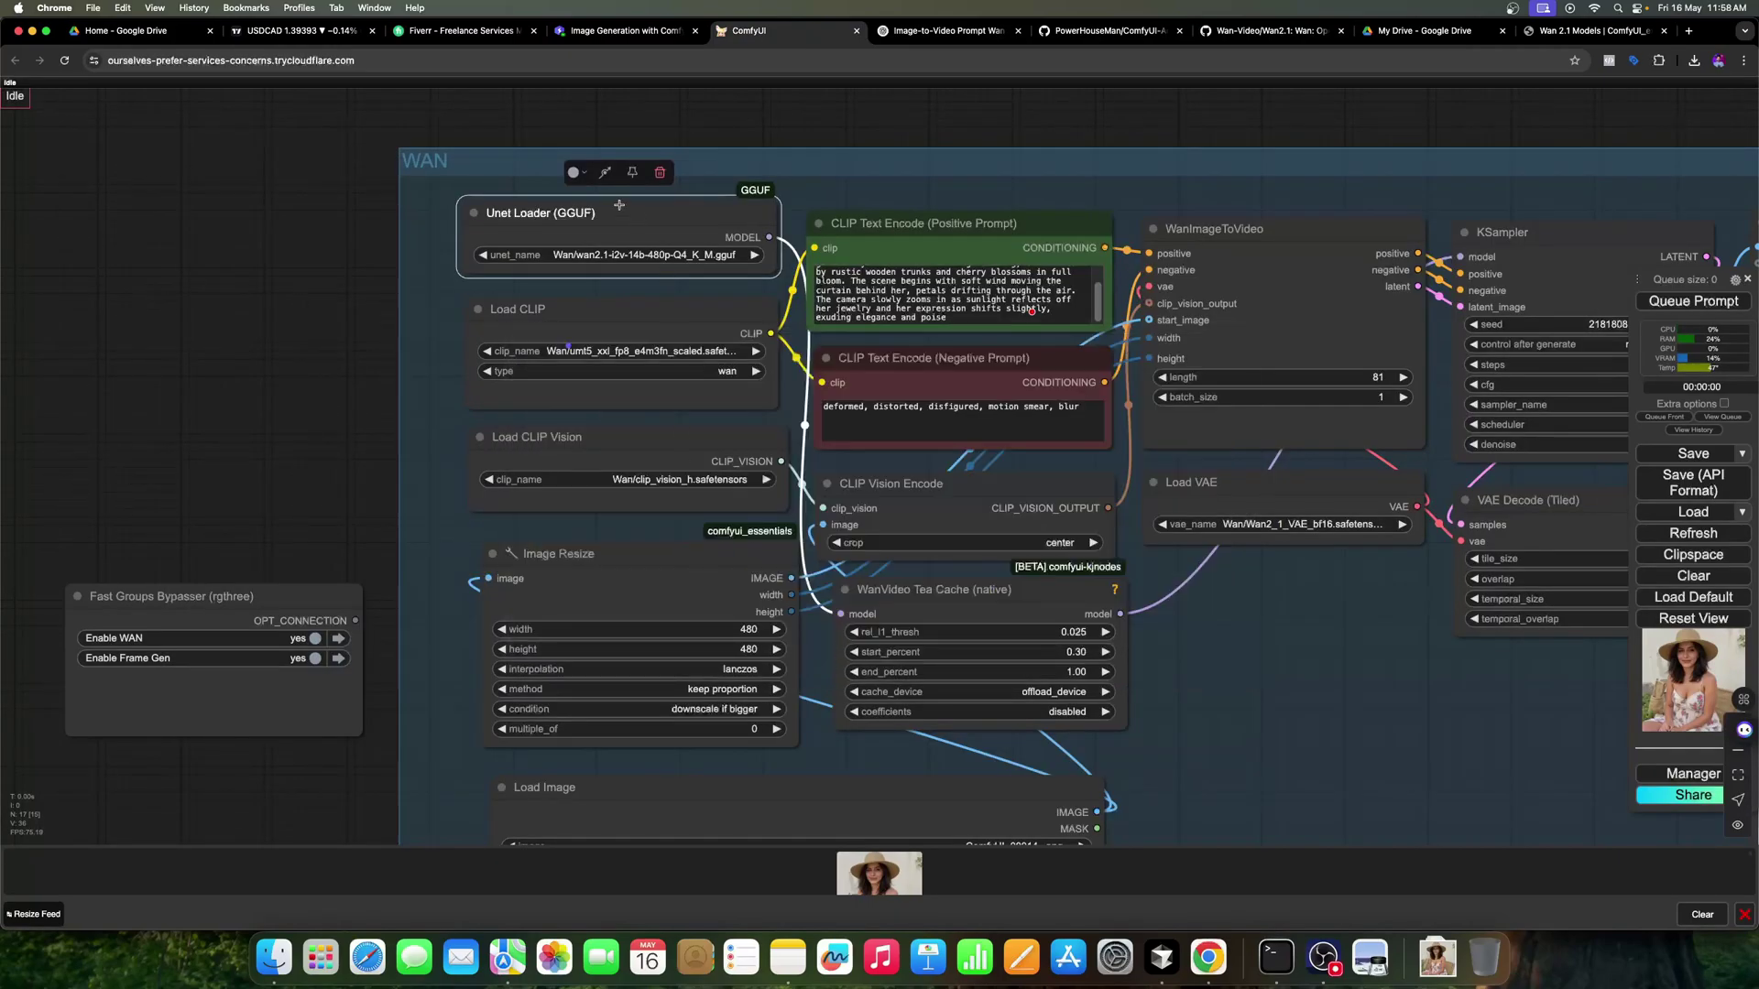
drag(646, 214, 660, 214)
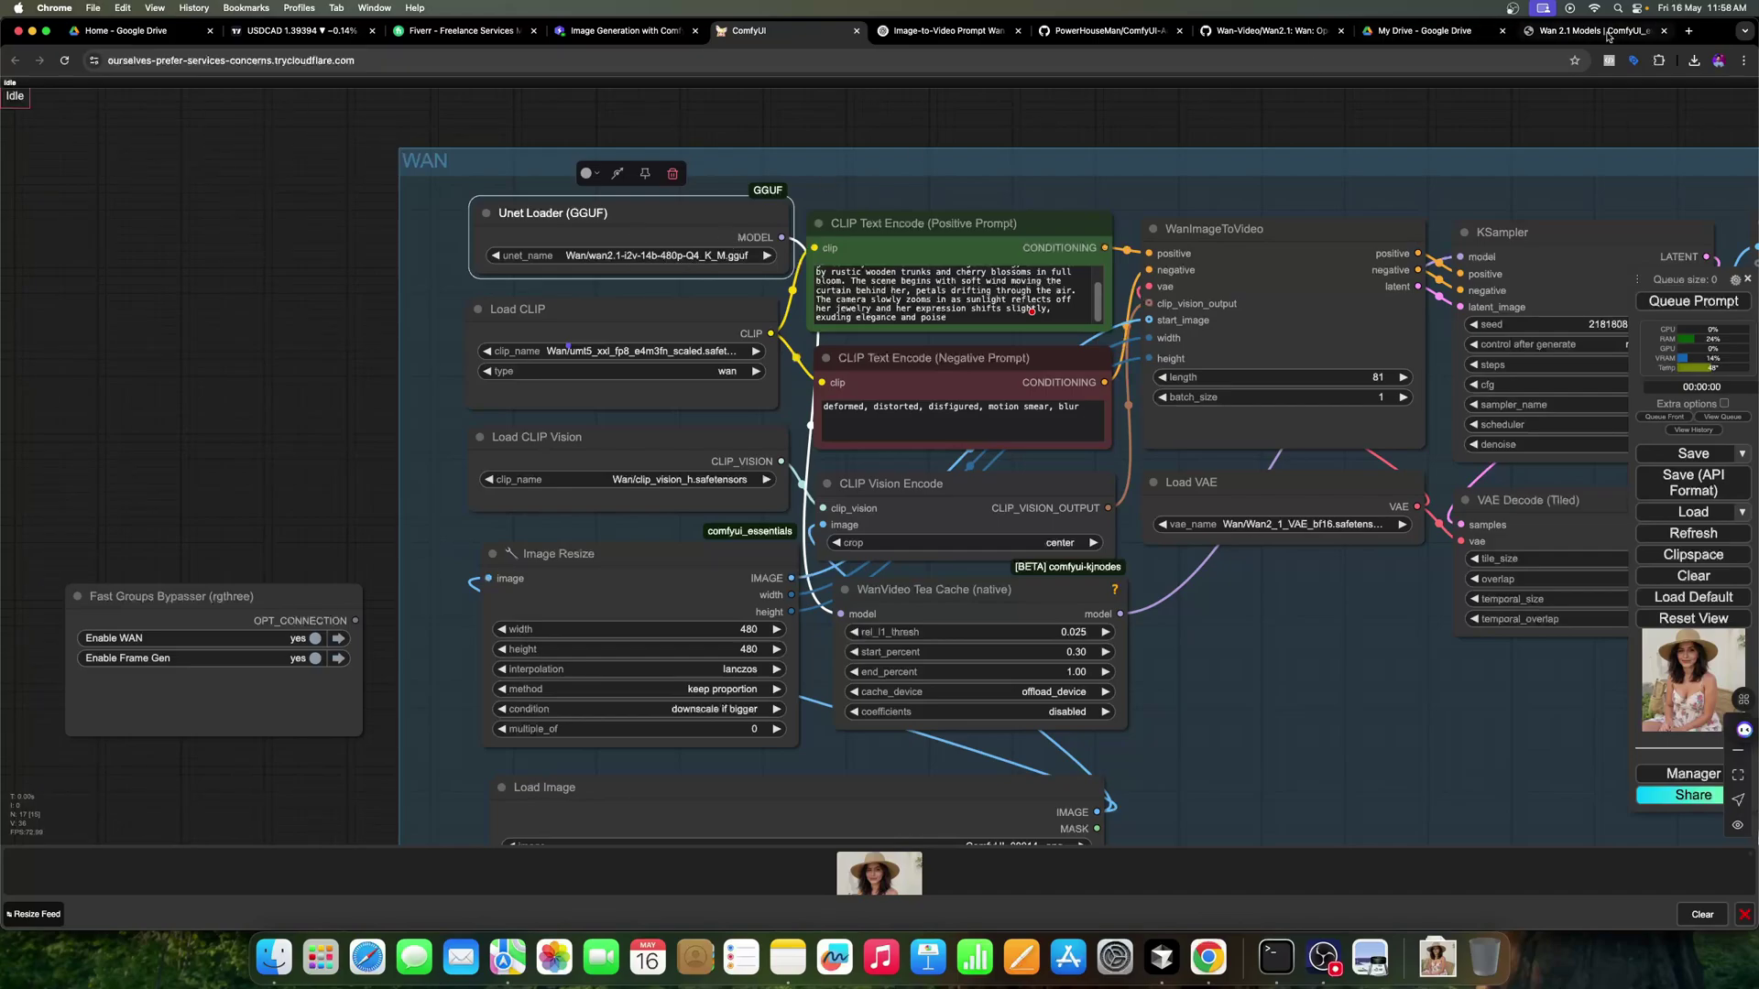
click(1689, 30)
text(w)
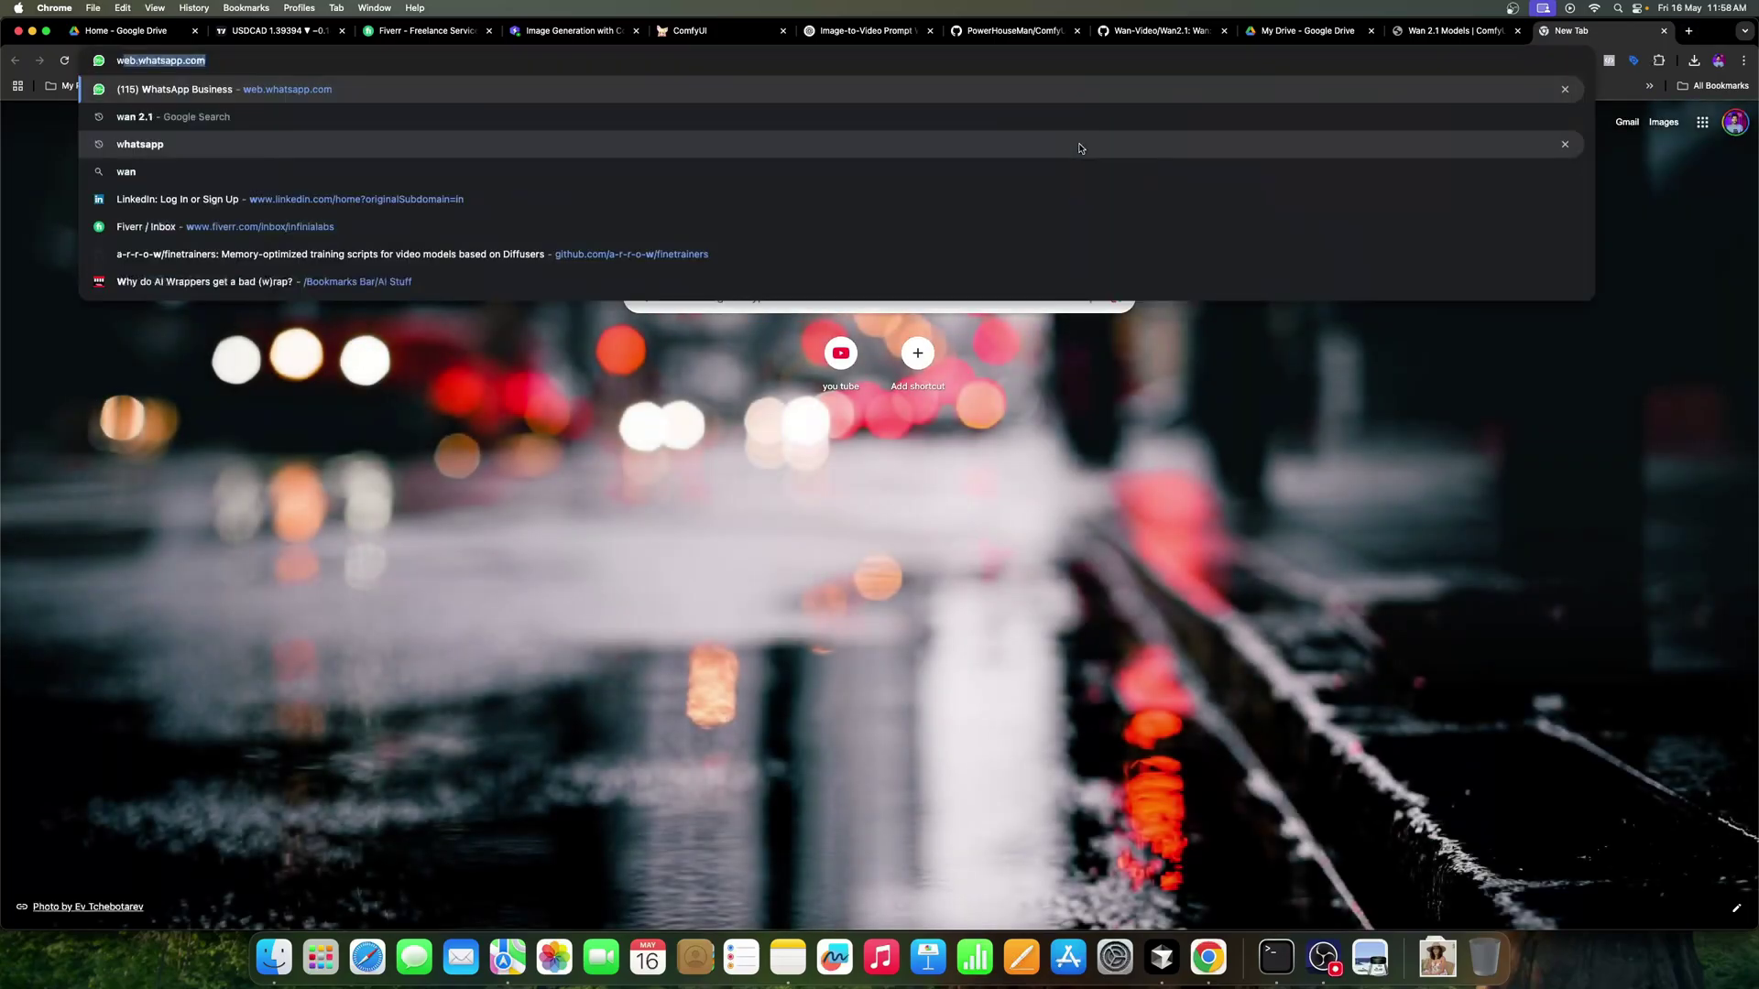
text(an 2.)
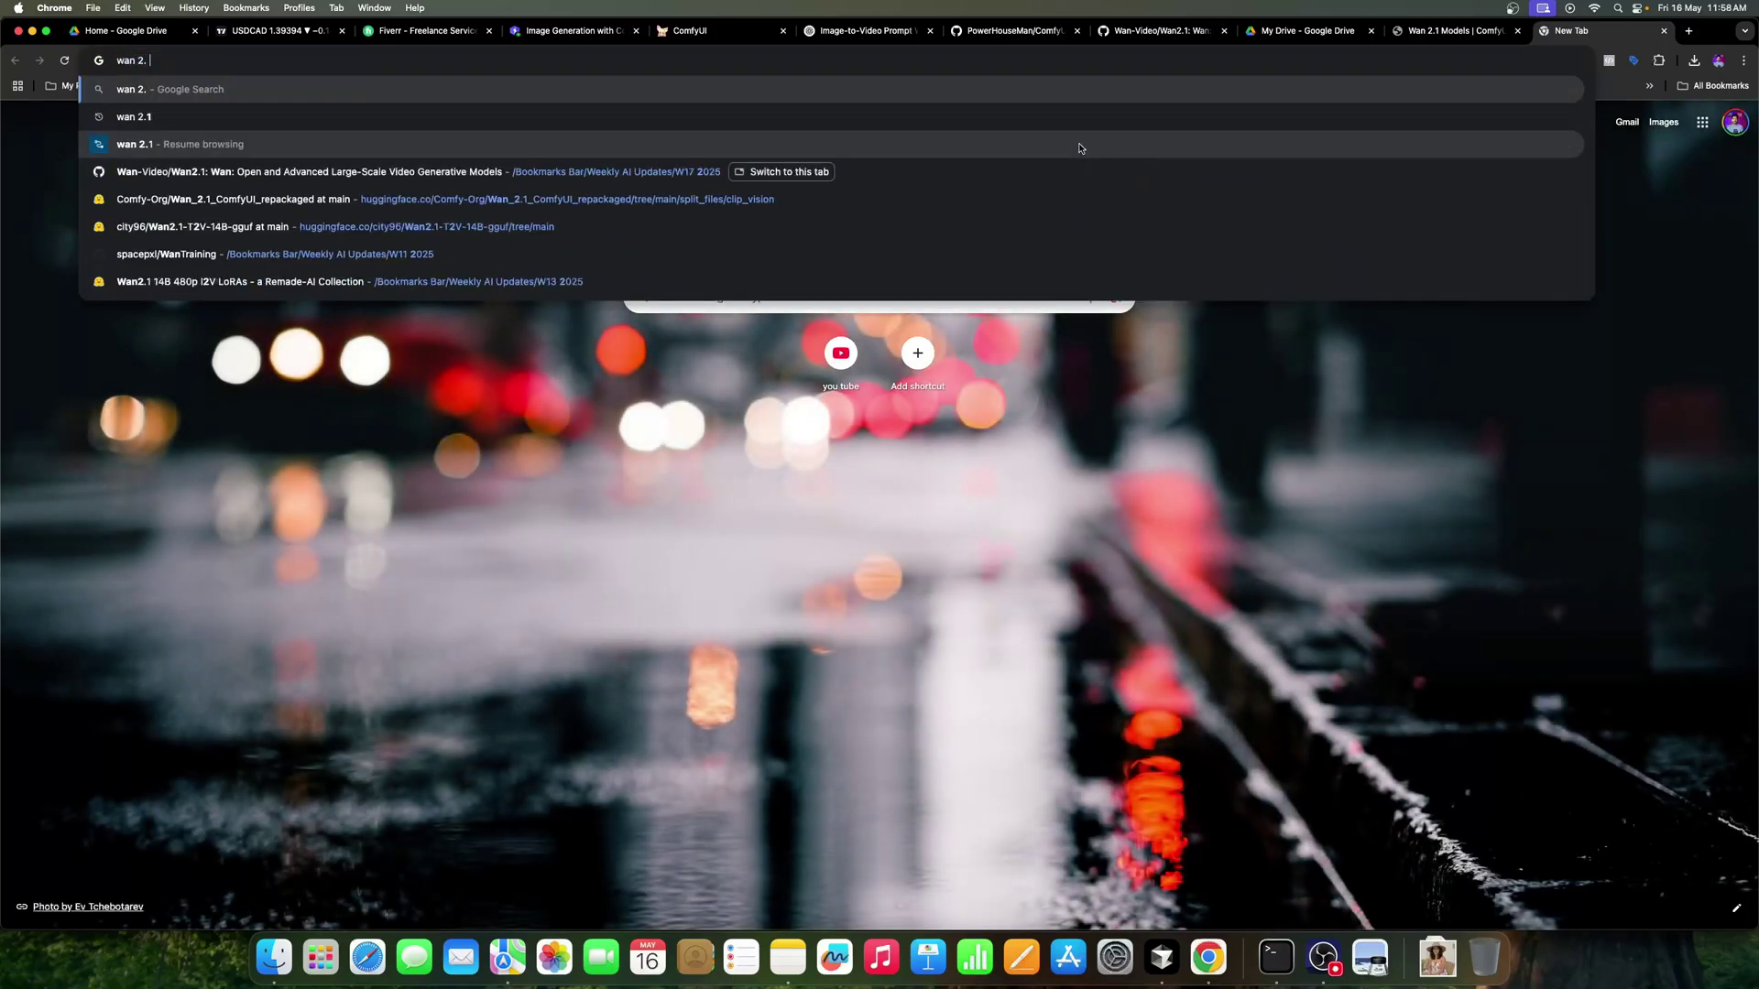
text(1 )
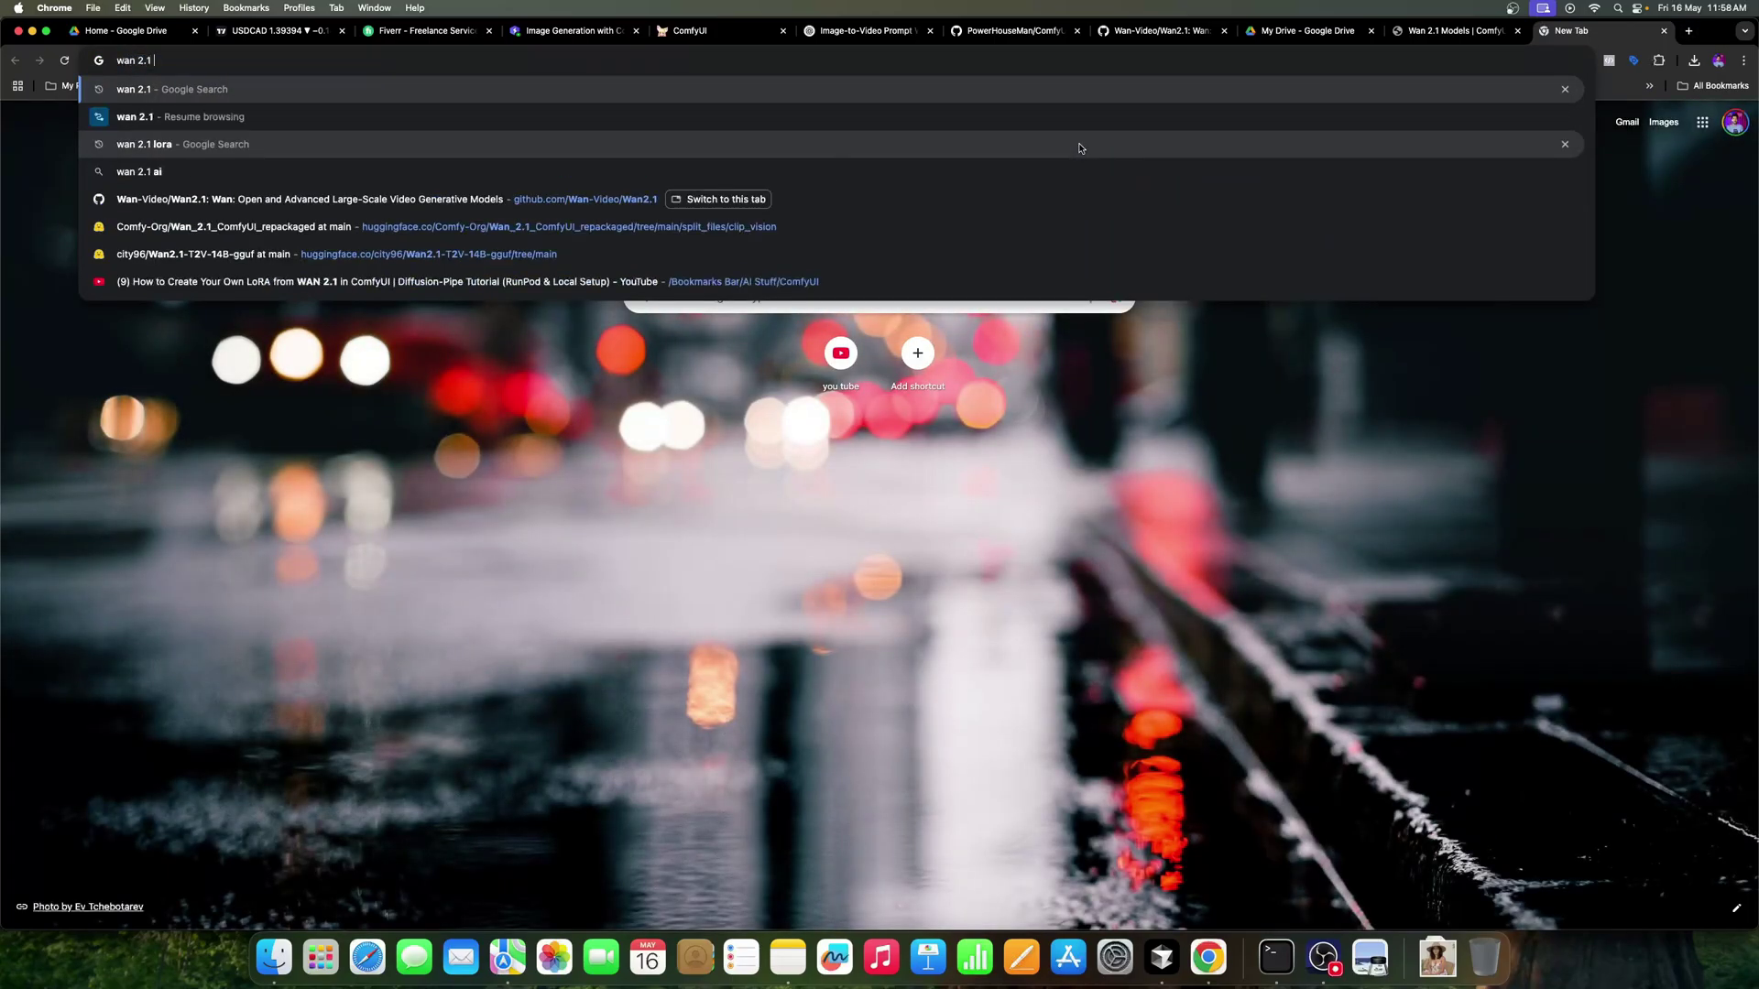
text(gg)
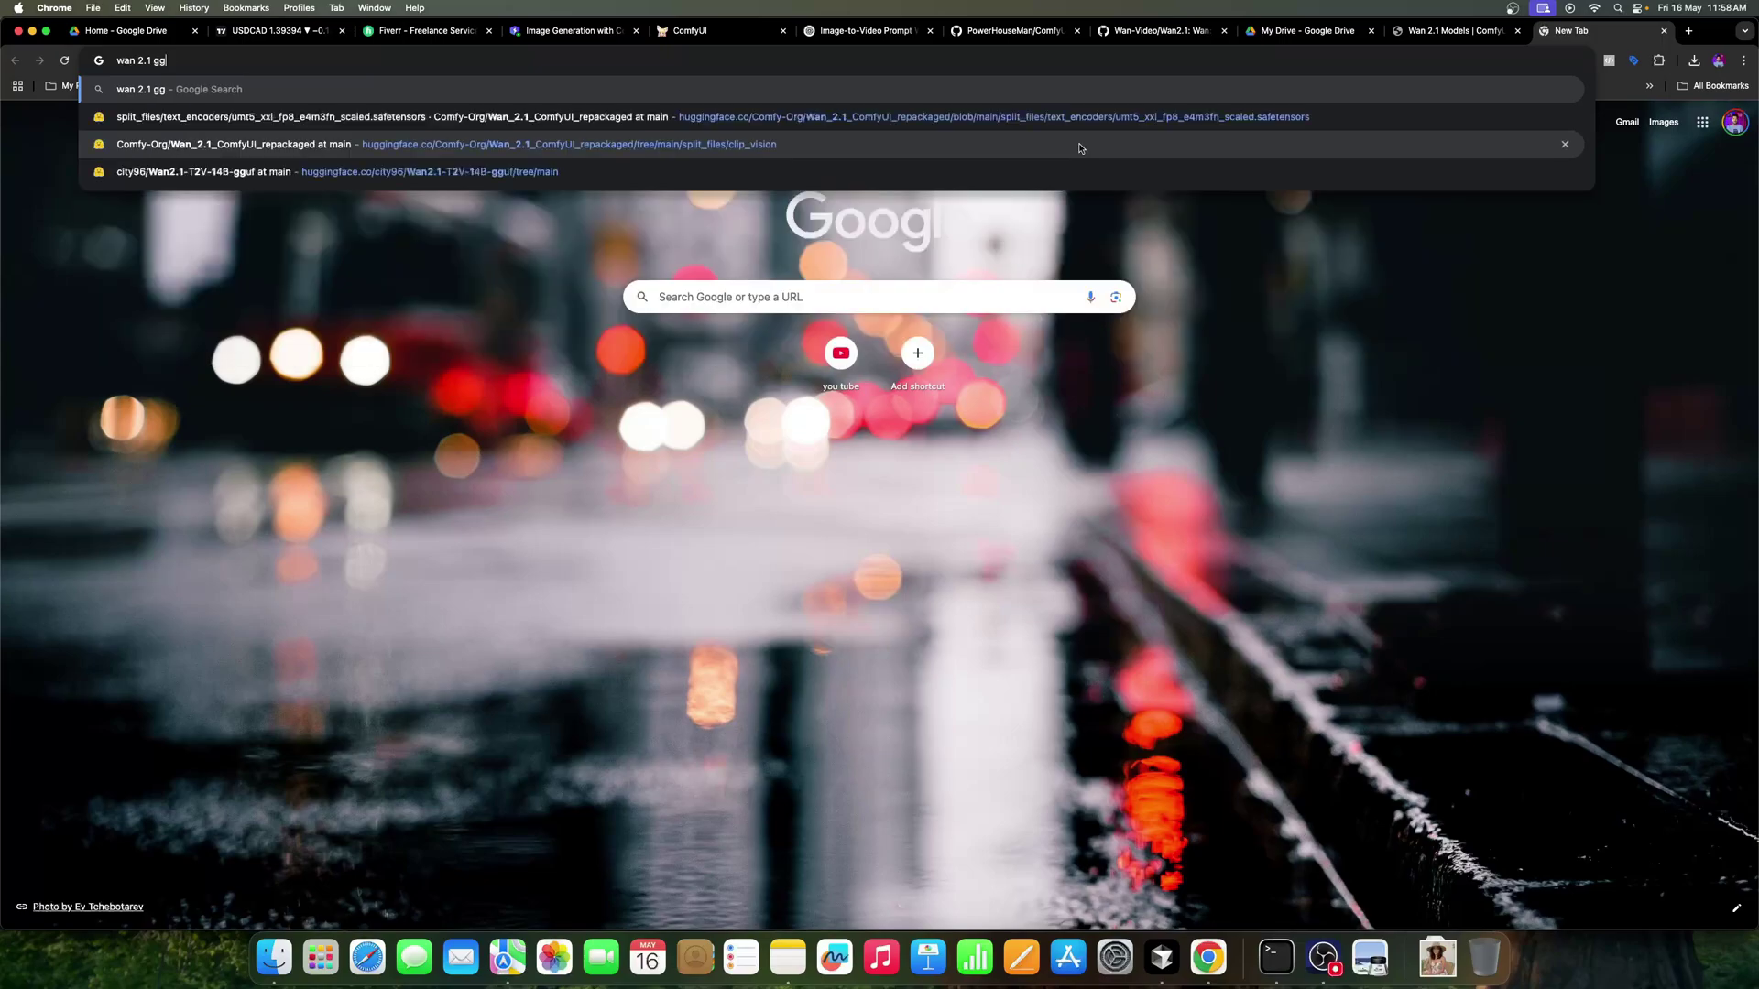
text(uf)
Search 'wan 2.1 gguf', view city96's Wan2.1-I2V-14B-480P-gguf files, then return to ComfyUI
key(Return)
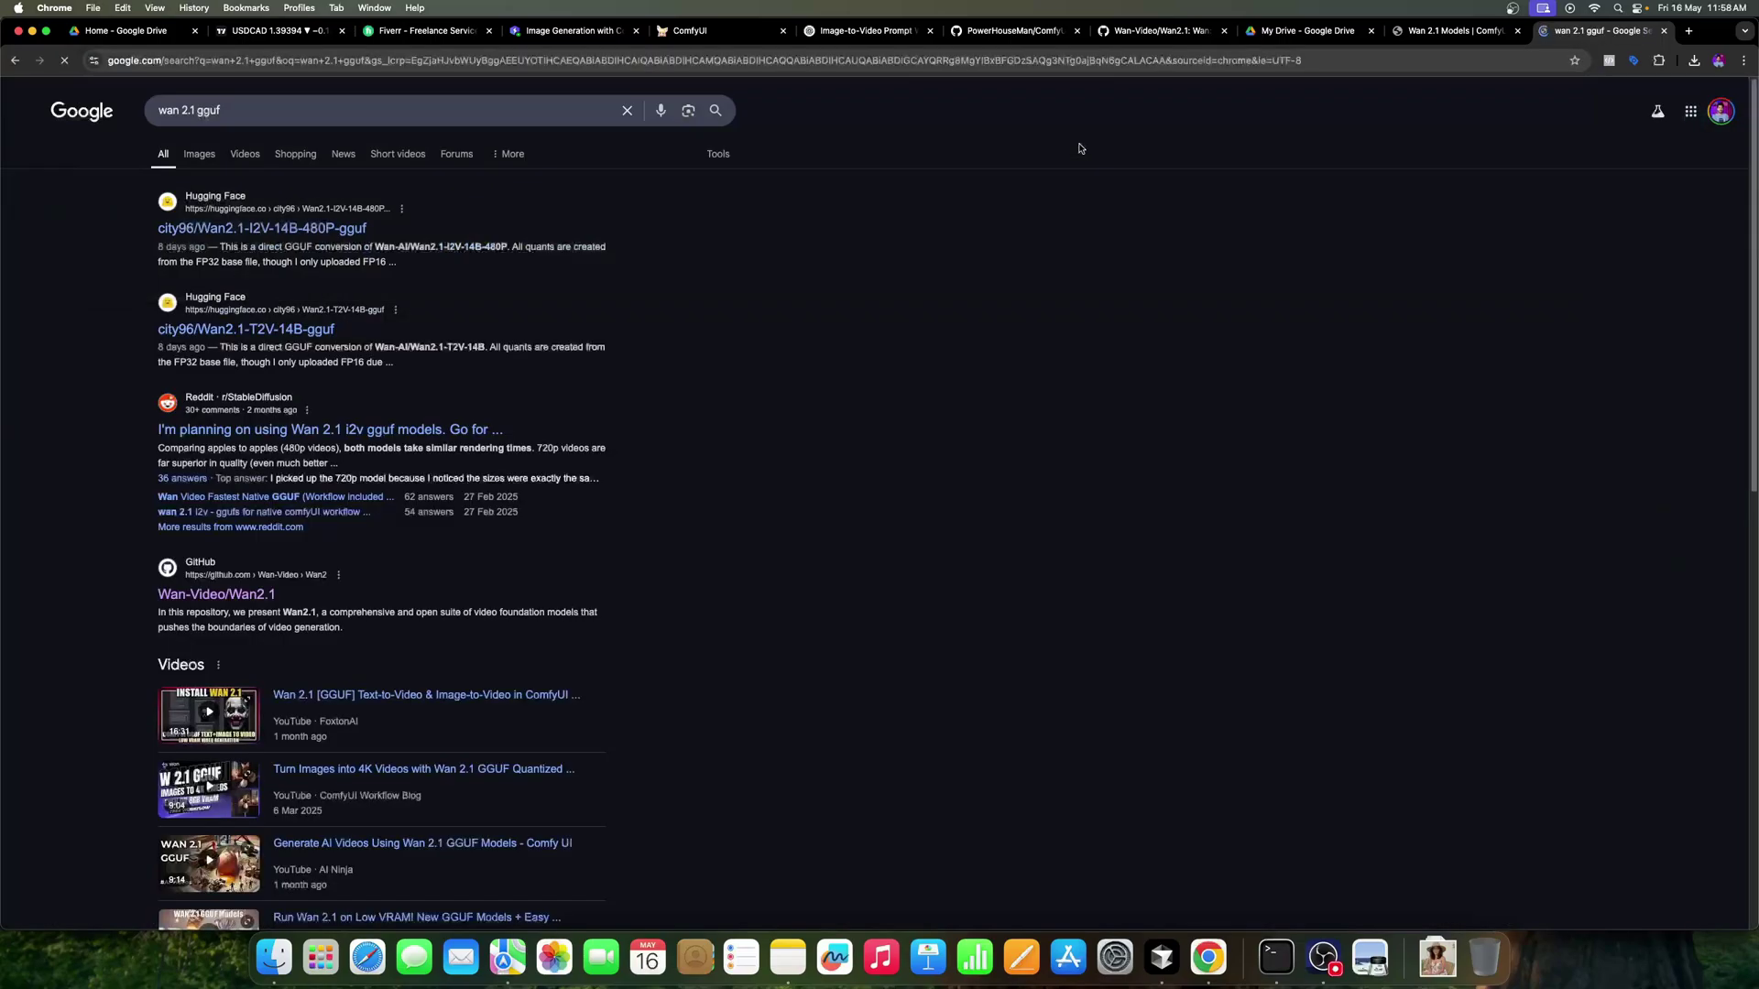
click(262, 228)
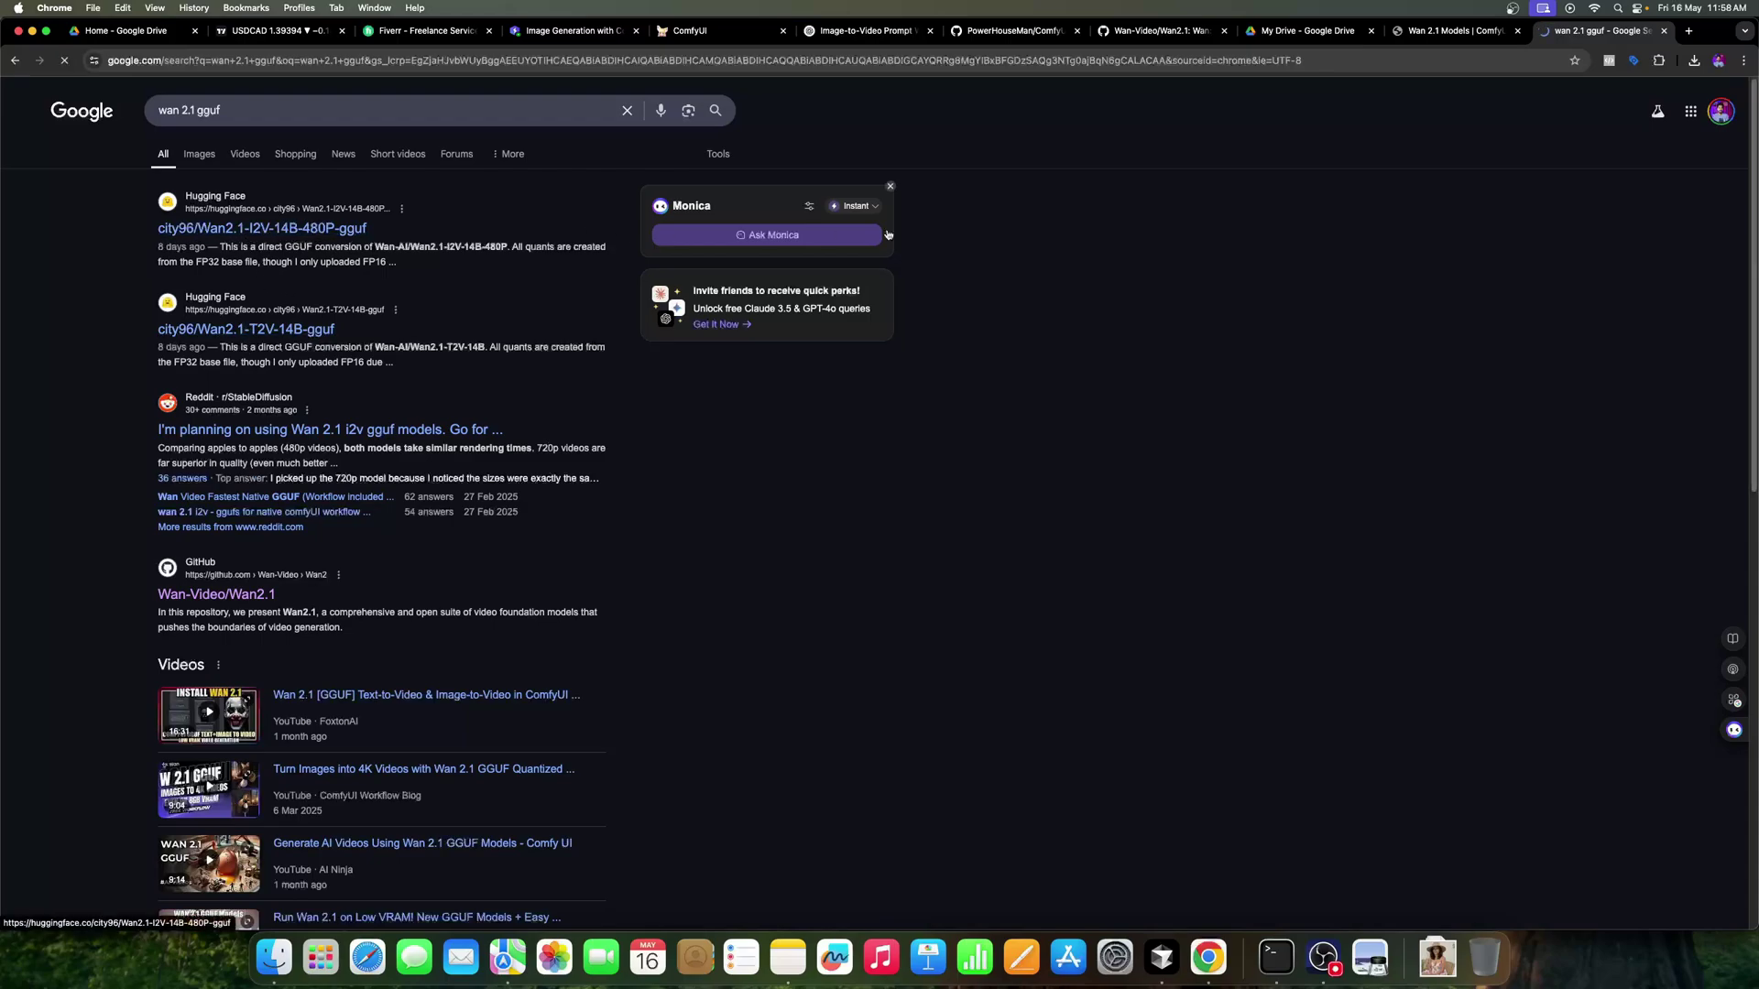
click(509, 225)
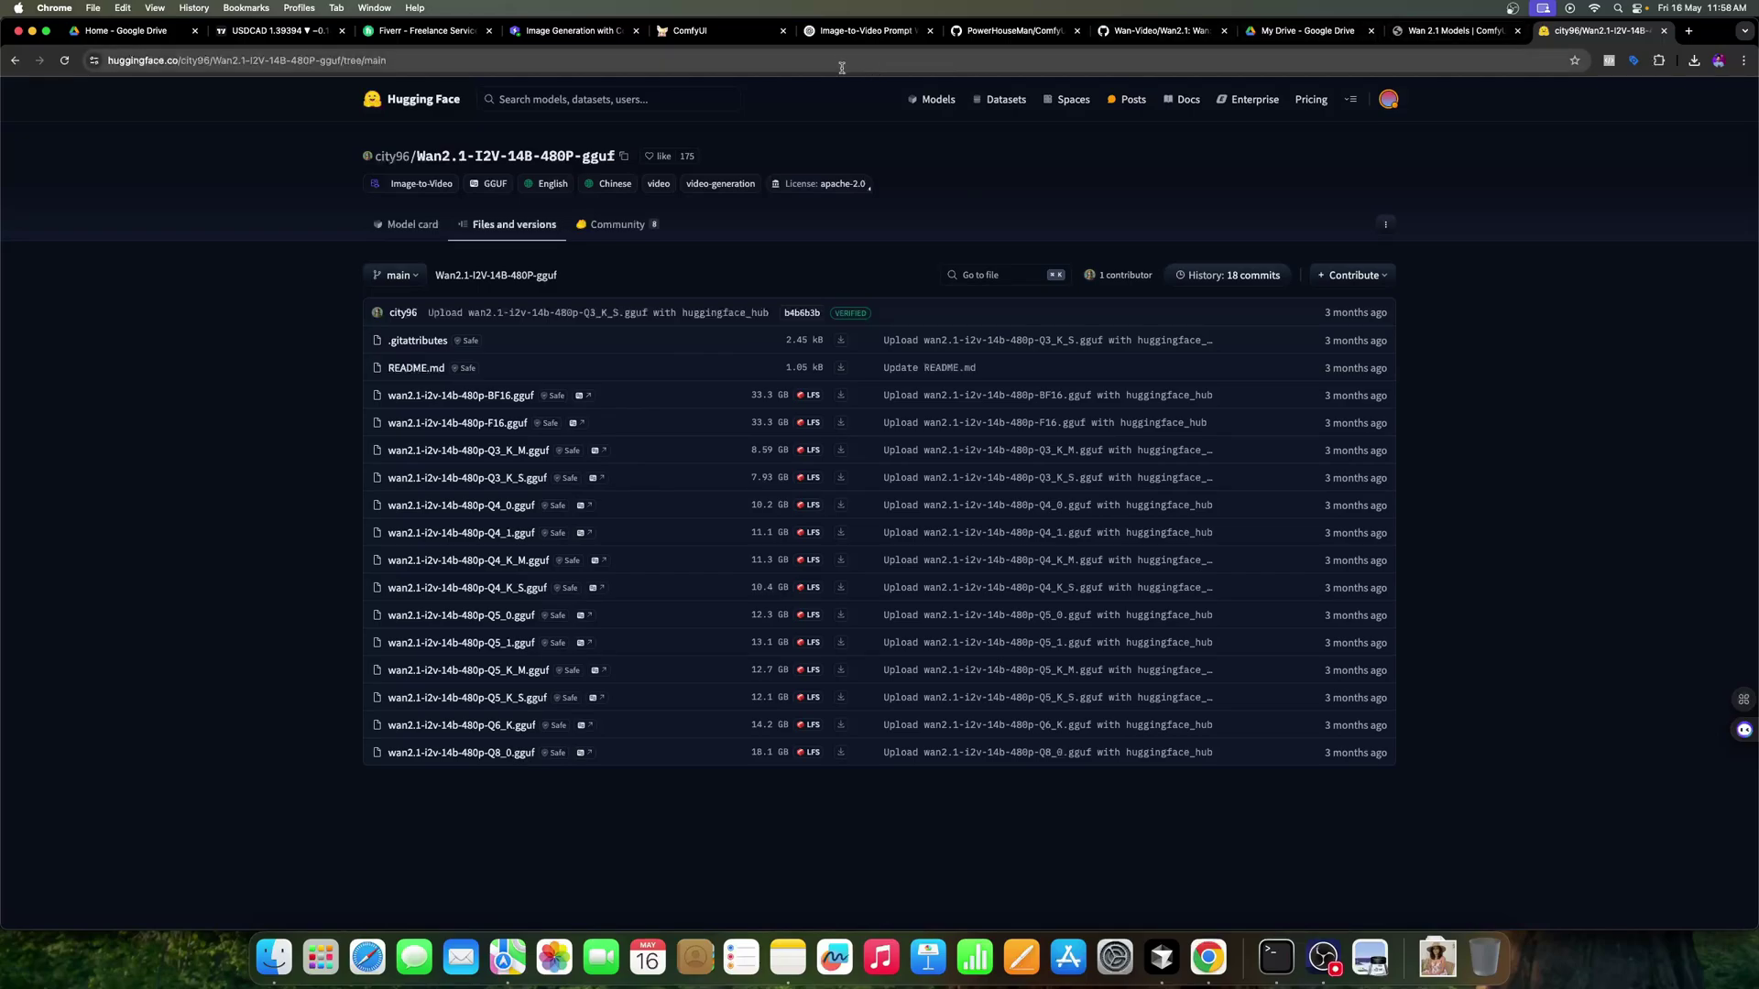
click(714, 31)
click(635, 257)
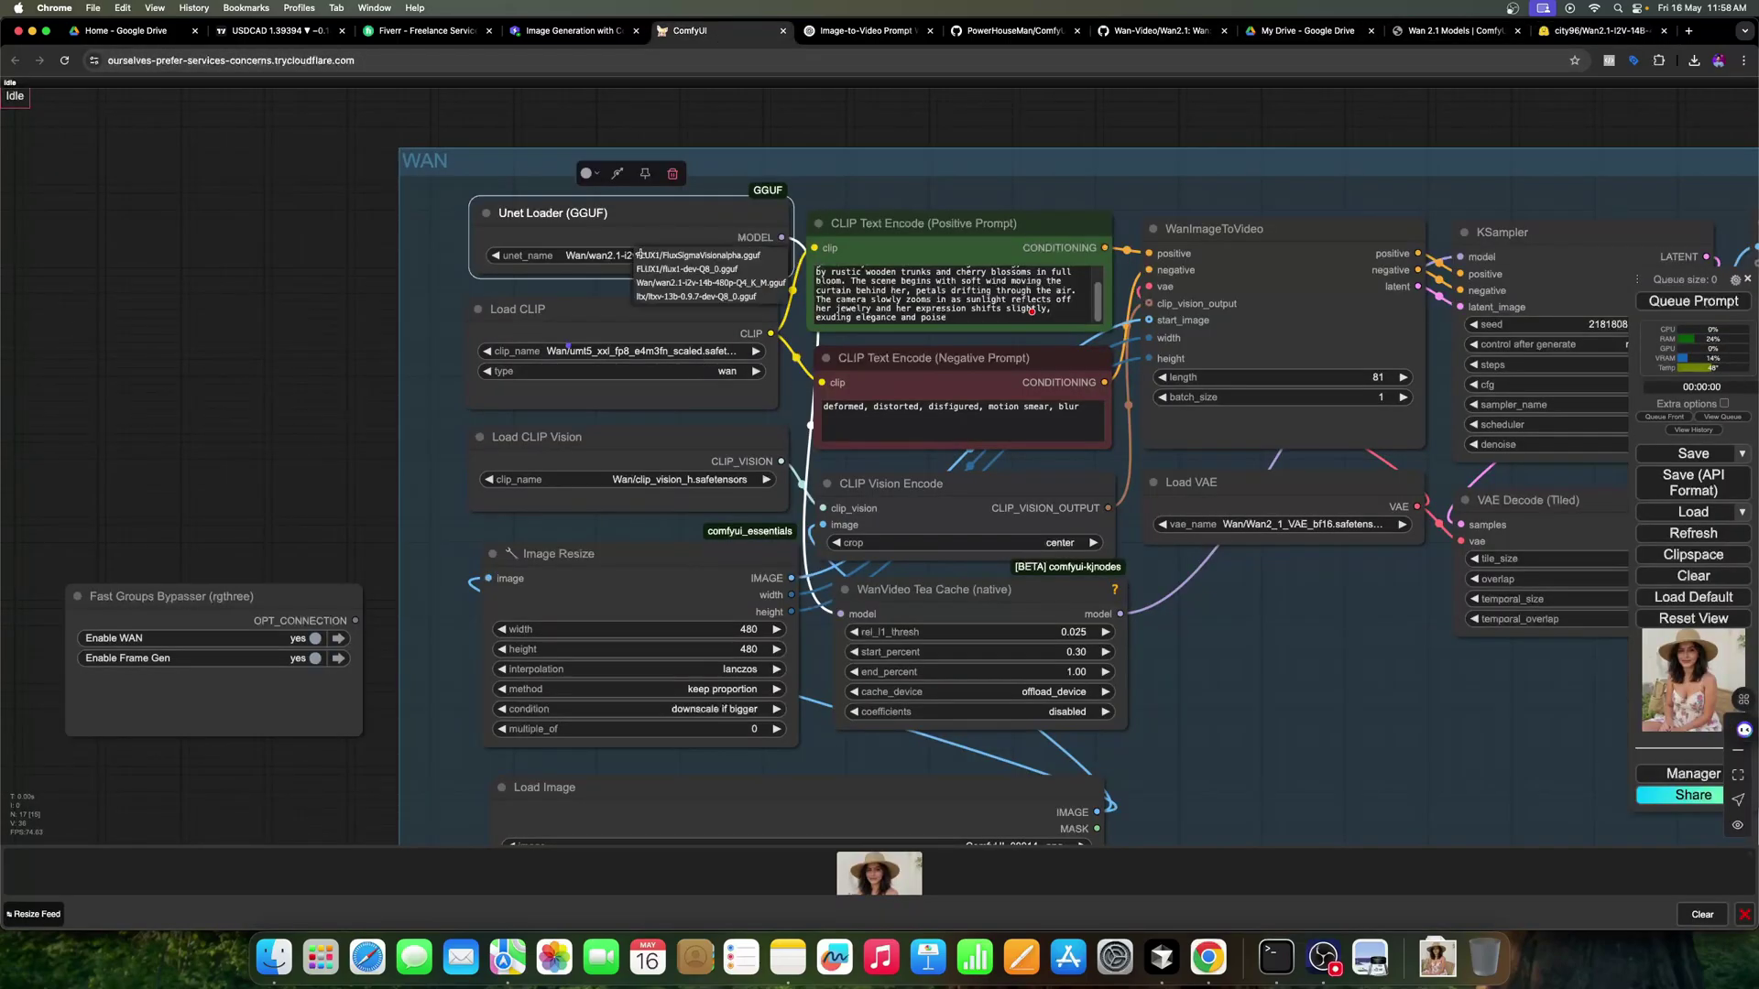
Load wan2.1-i2v-14b-480p-Q4_K_M.gguf in Unet Loader and umt5_xxl_fp8_e4m3fn_scaled in Load CLIP
click(754, 285)
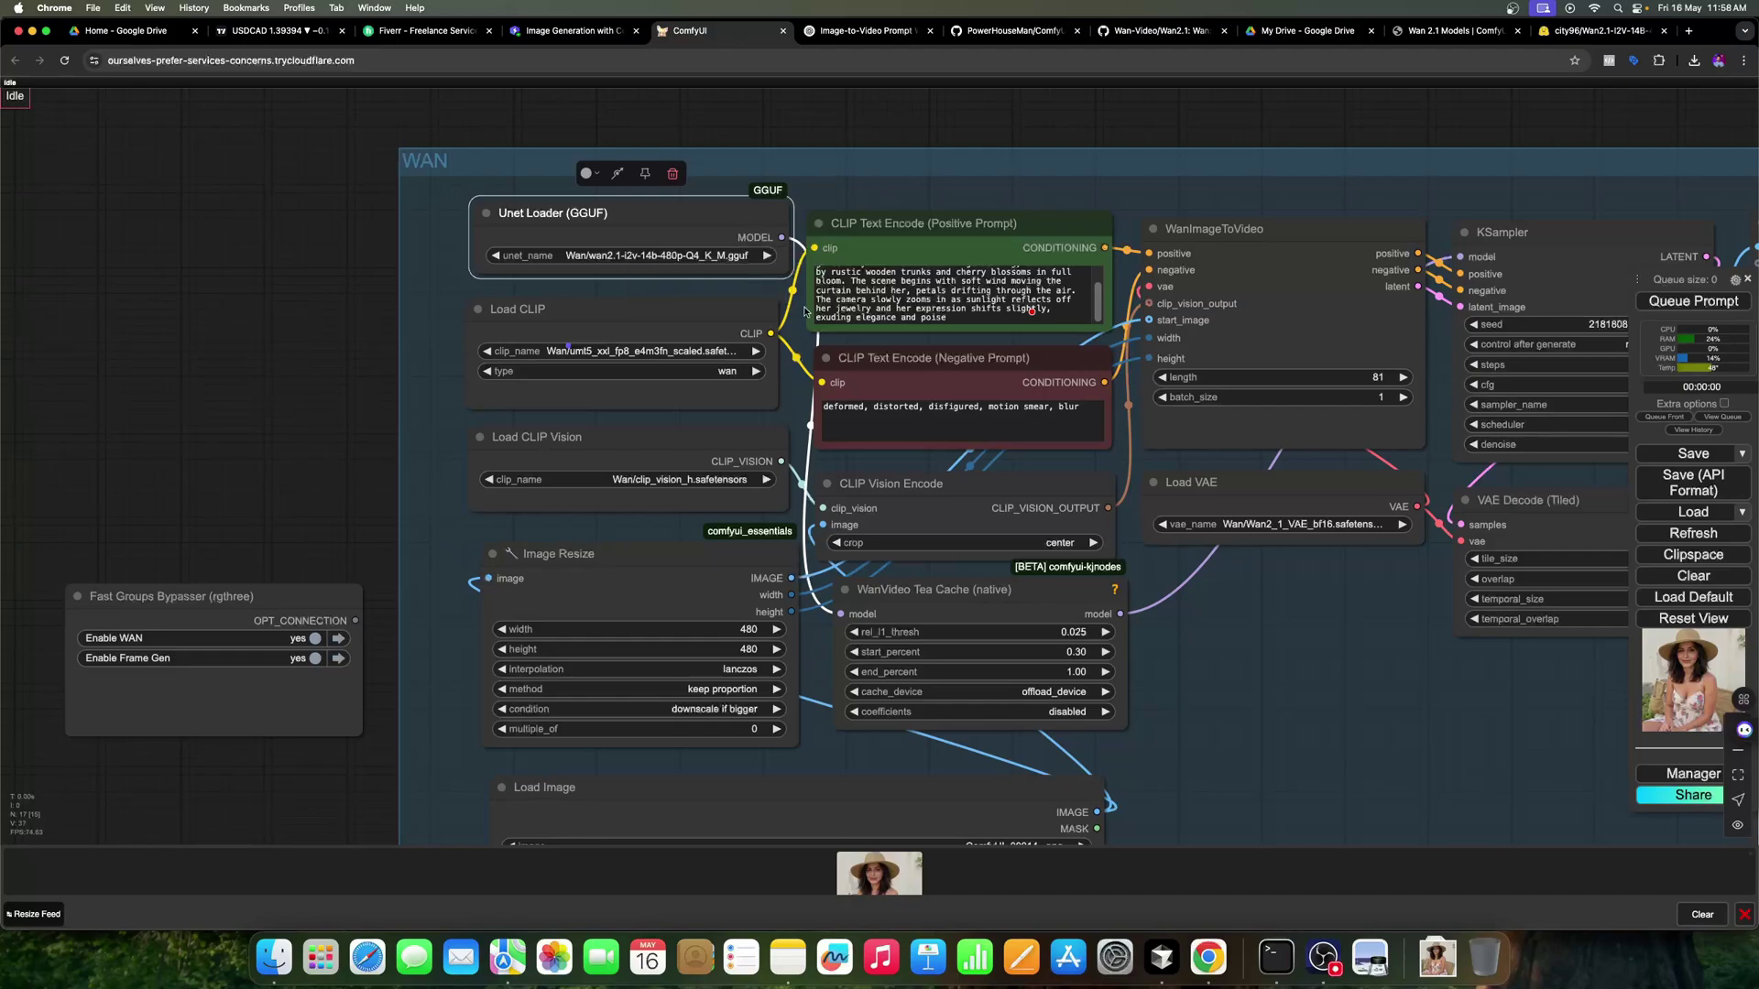
drag(441, 355, 398, 261)
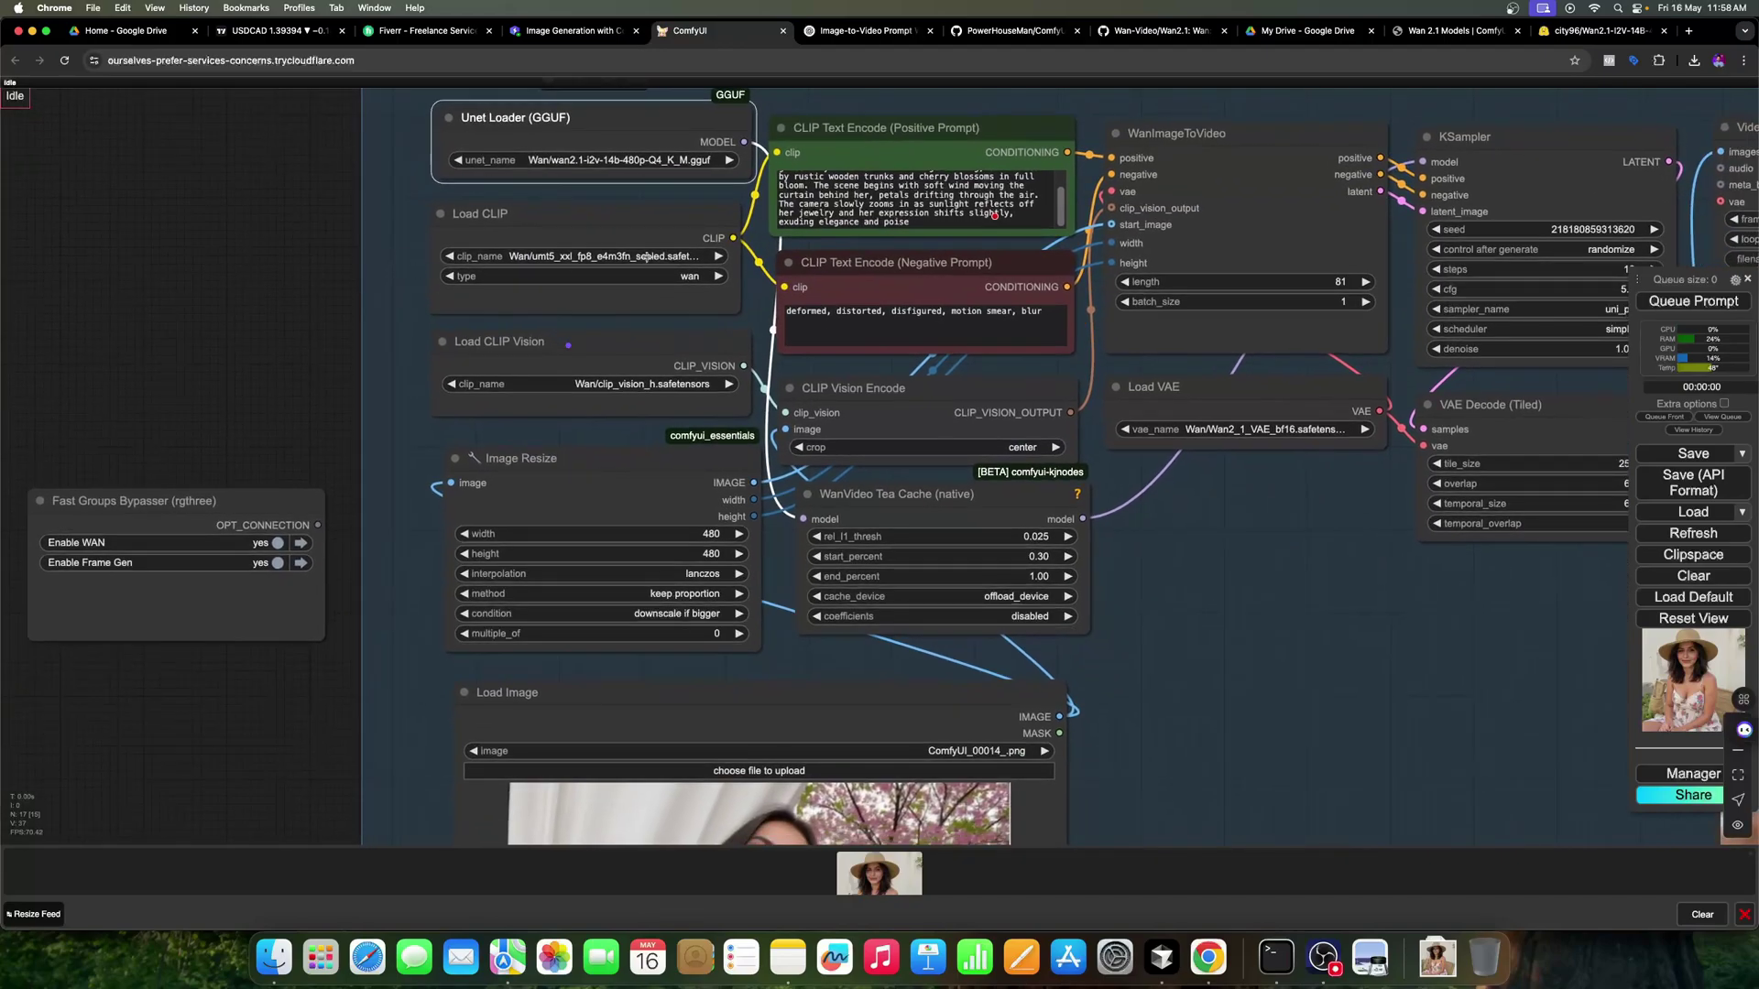
click(647, 260)
click(694, 331)
drag(773, 327, 732, 308)
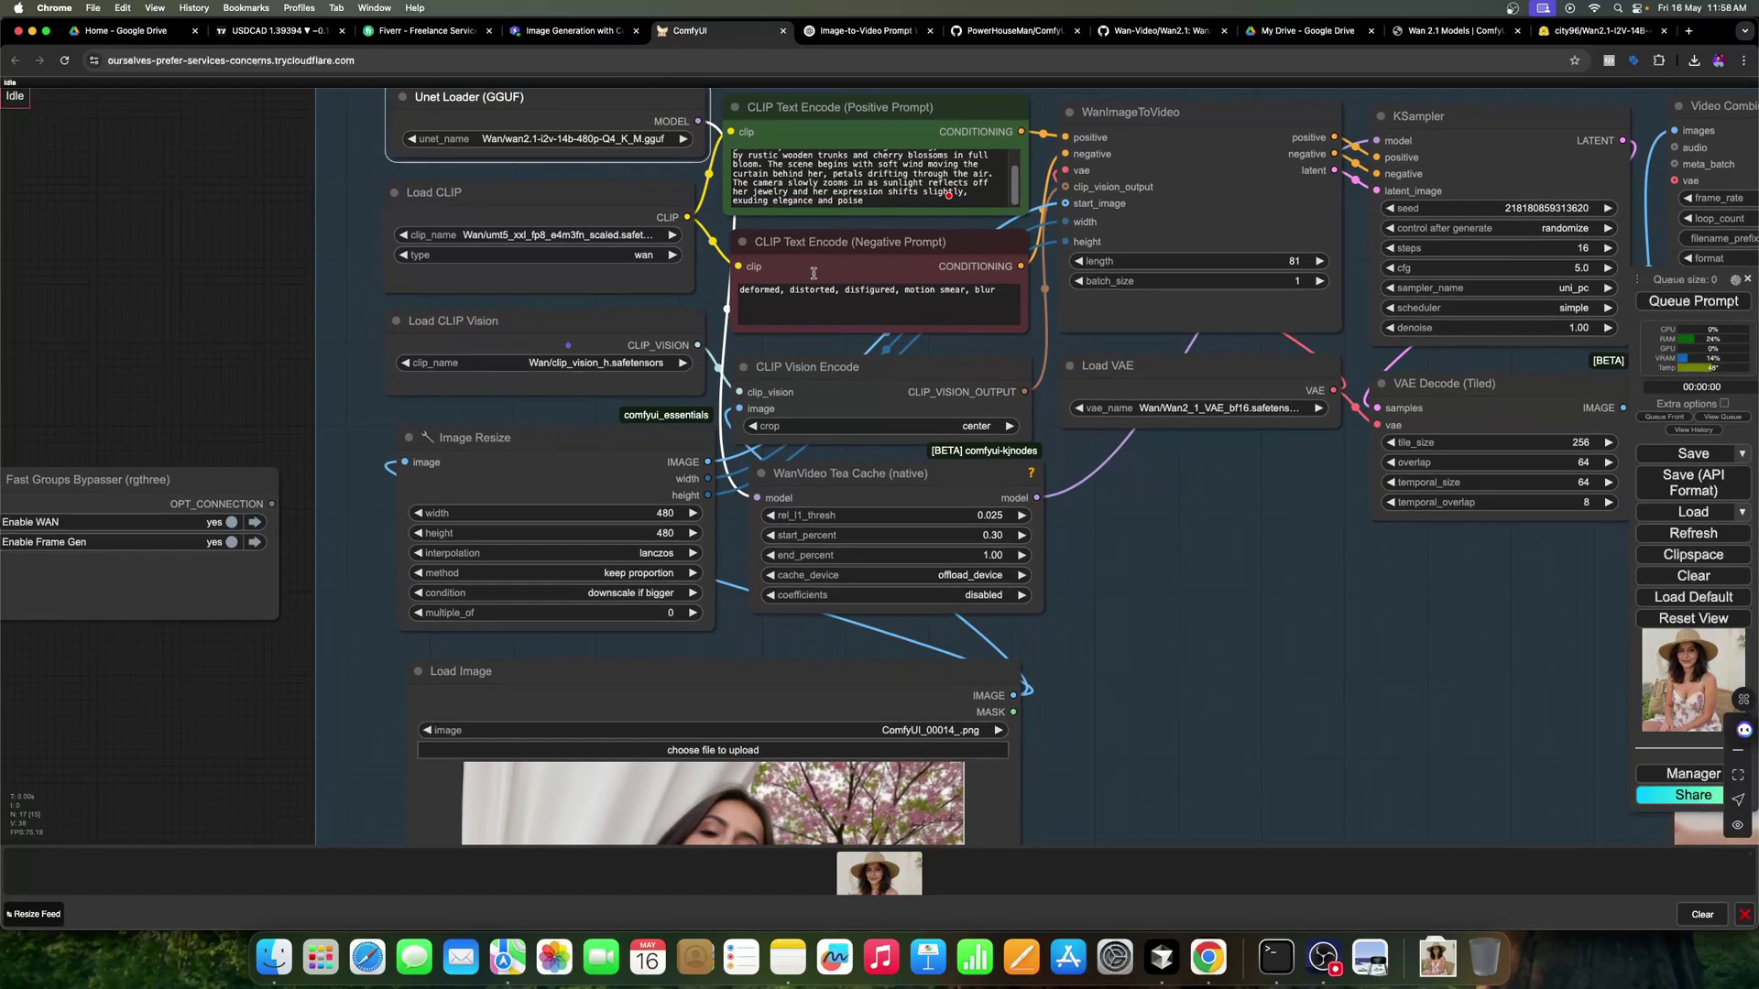
click(1449, 31)
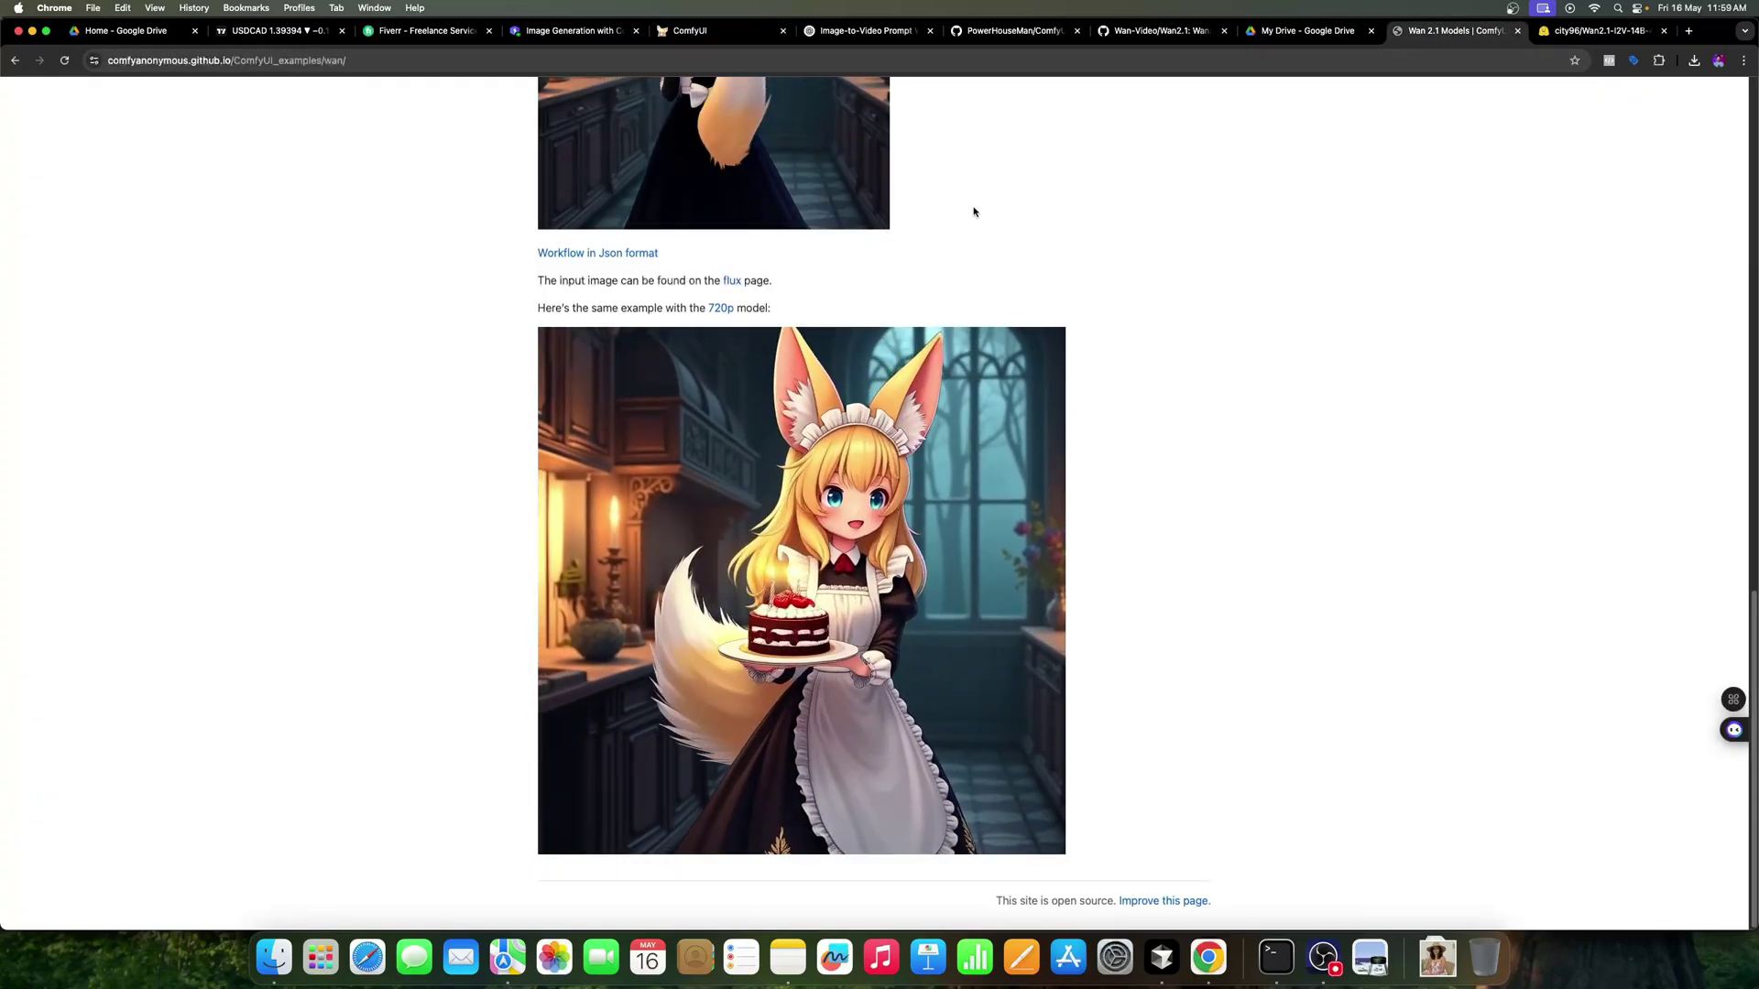
scroll(973, 210, up, 15)
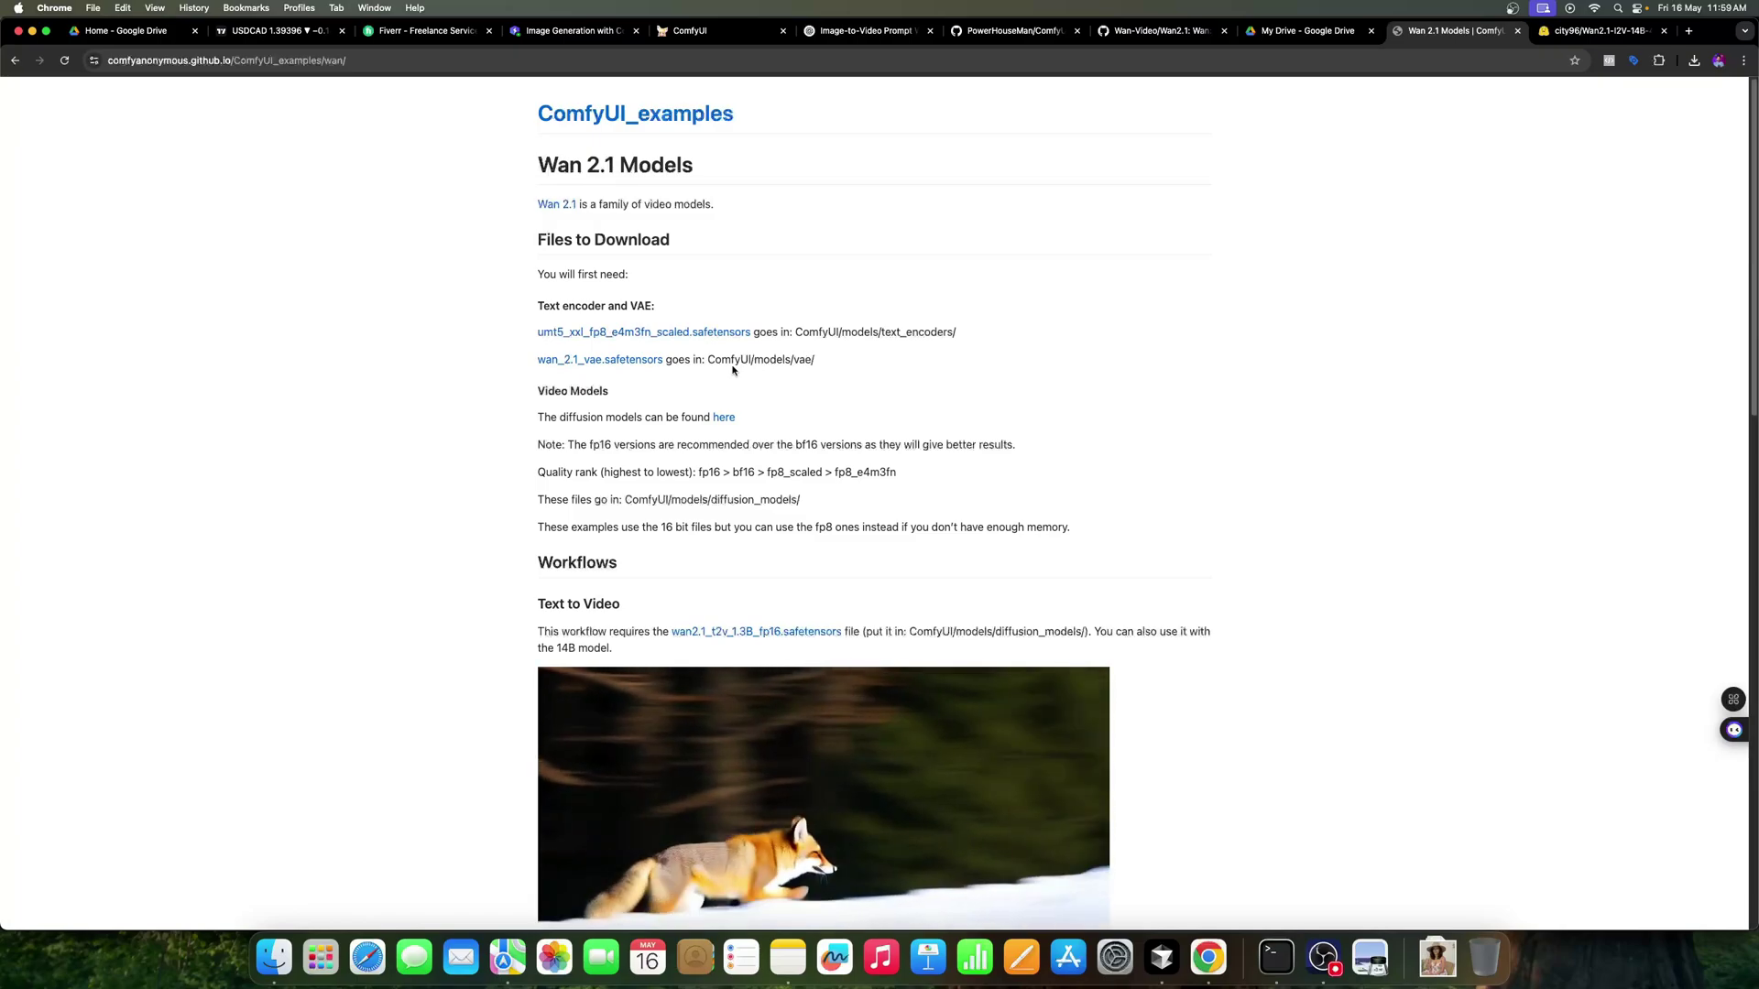
Highlight the ComfyUI/models/text_encoders/ path, then check the Hugging Face and Wan2.1 GitHub pages
drag(957, 332, 794, 331)
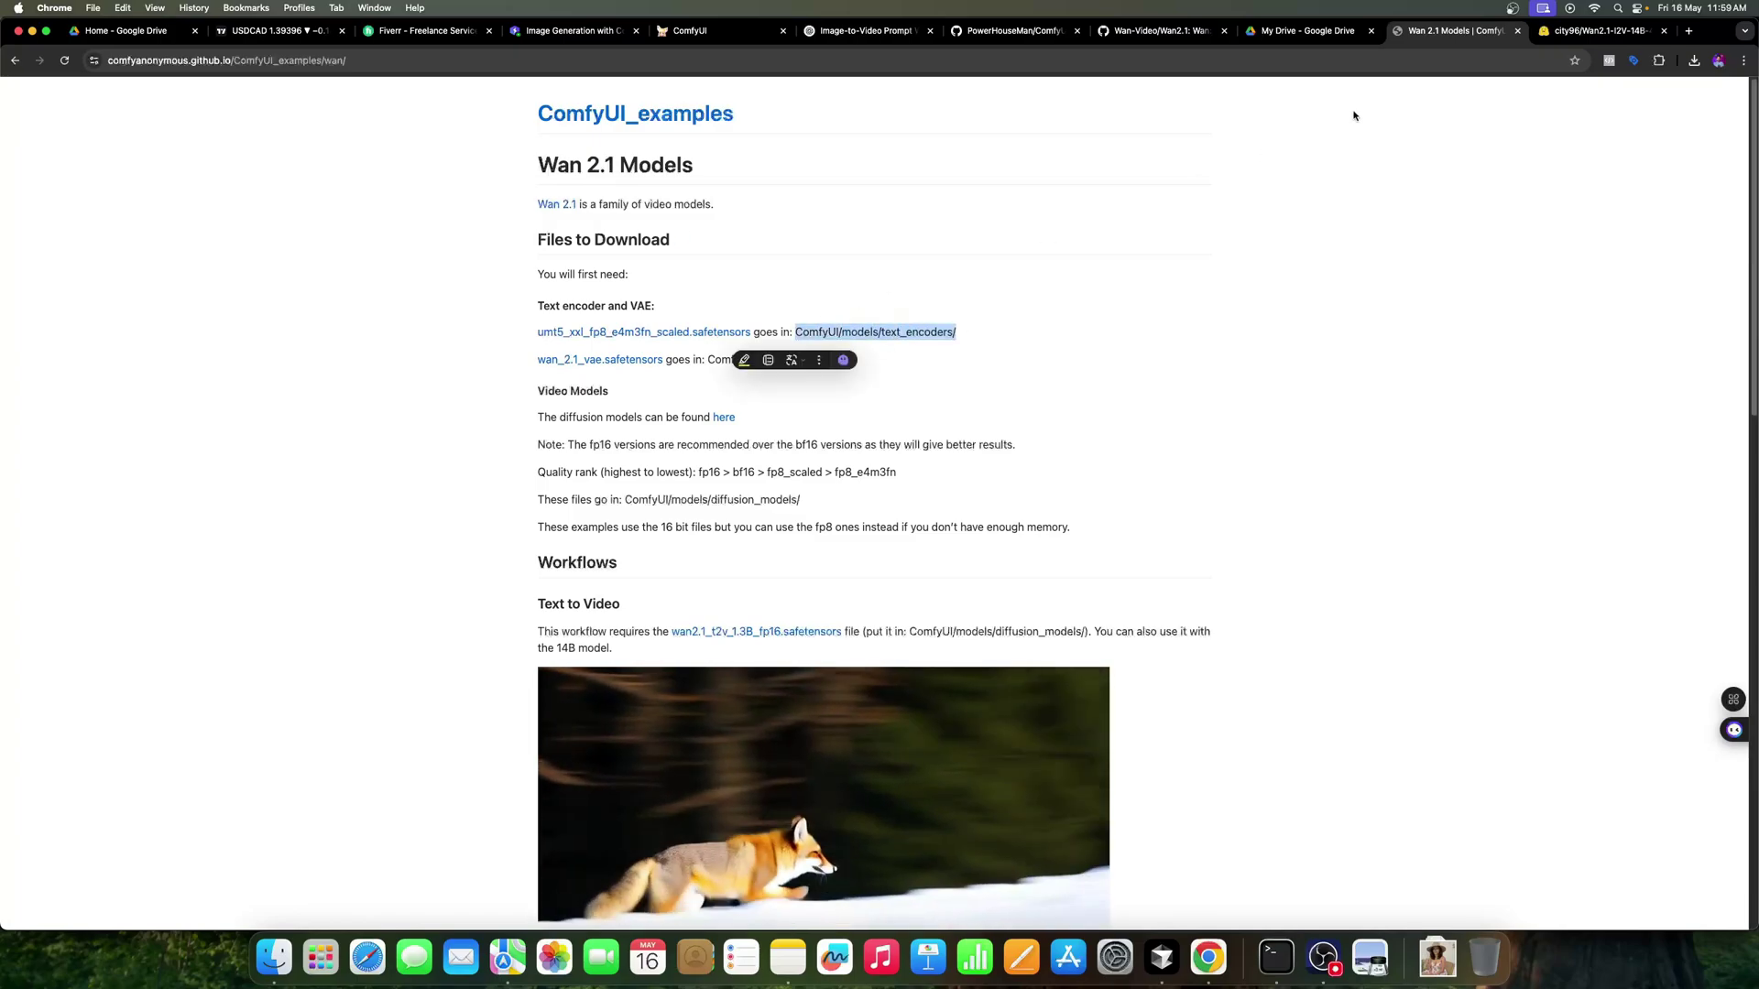
key(ctrl+Tab)
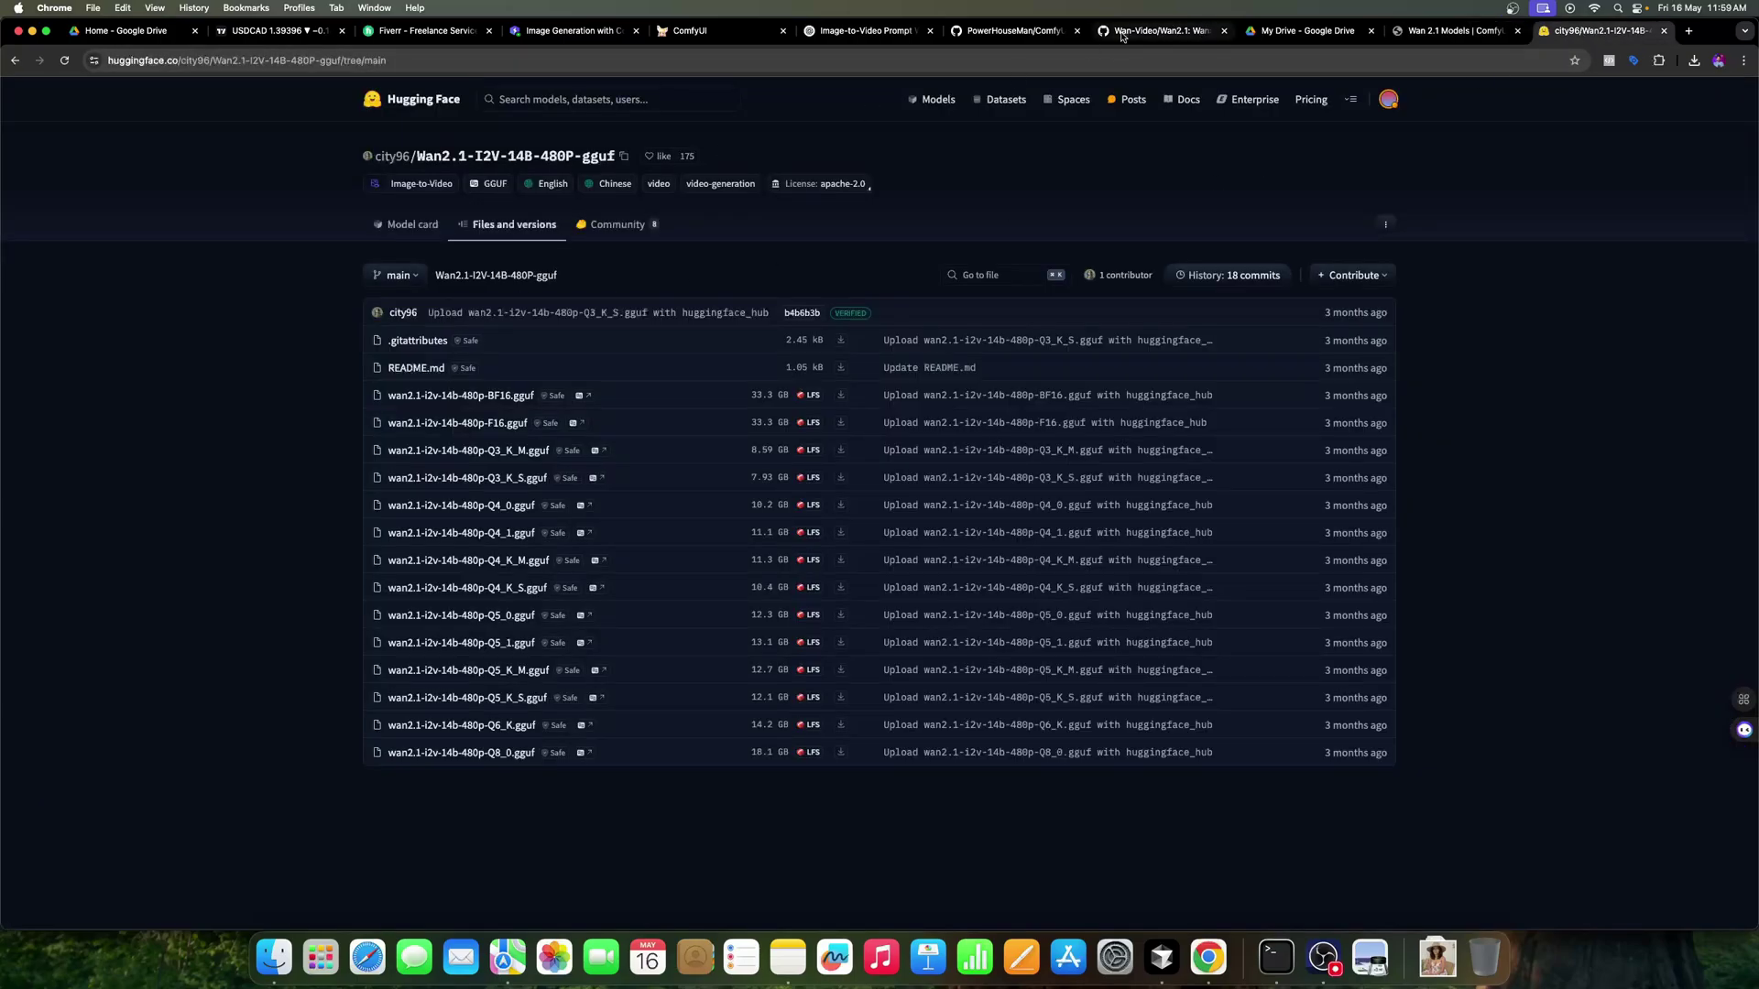
click(1127, 30)
Back in ComfyUI, inspect the Image Resize and Load CLIP Vision nodes
click(717, 33)
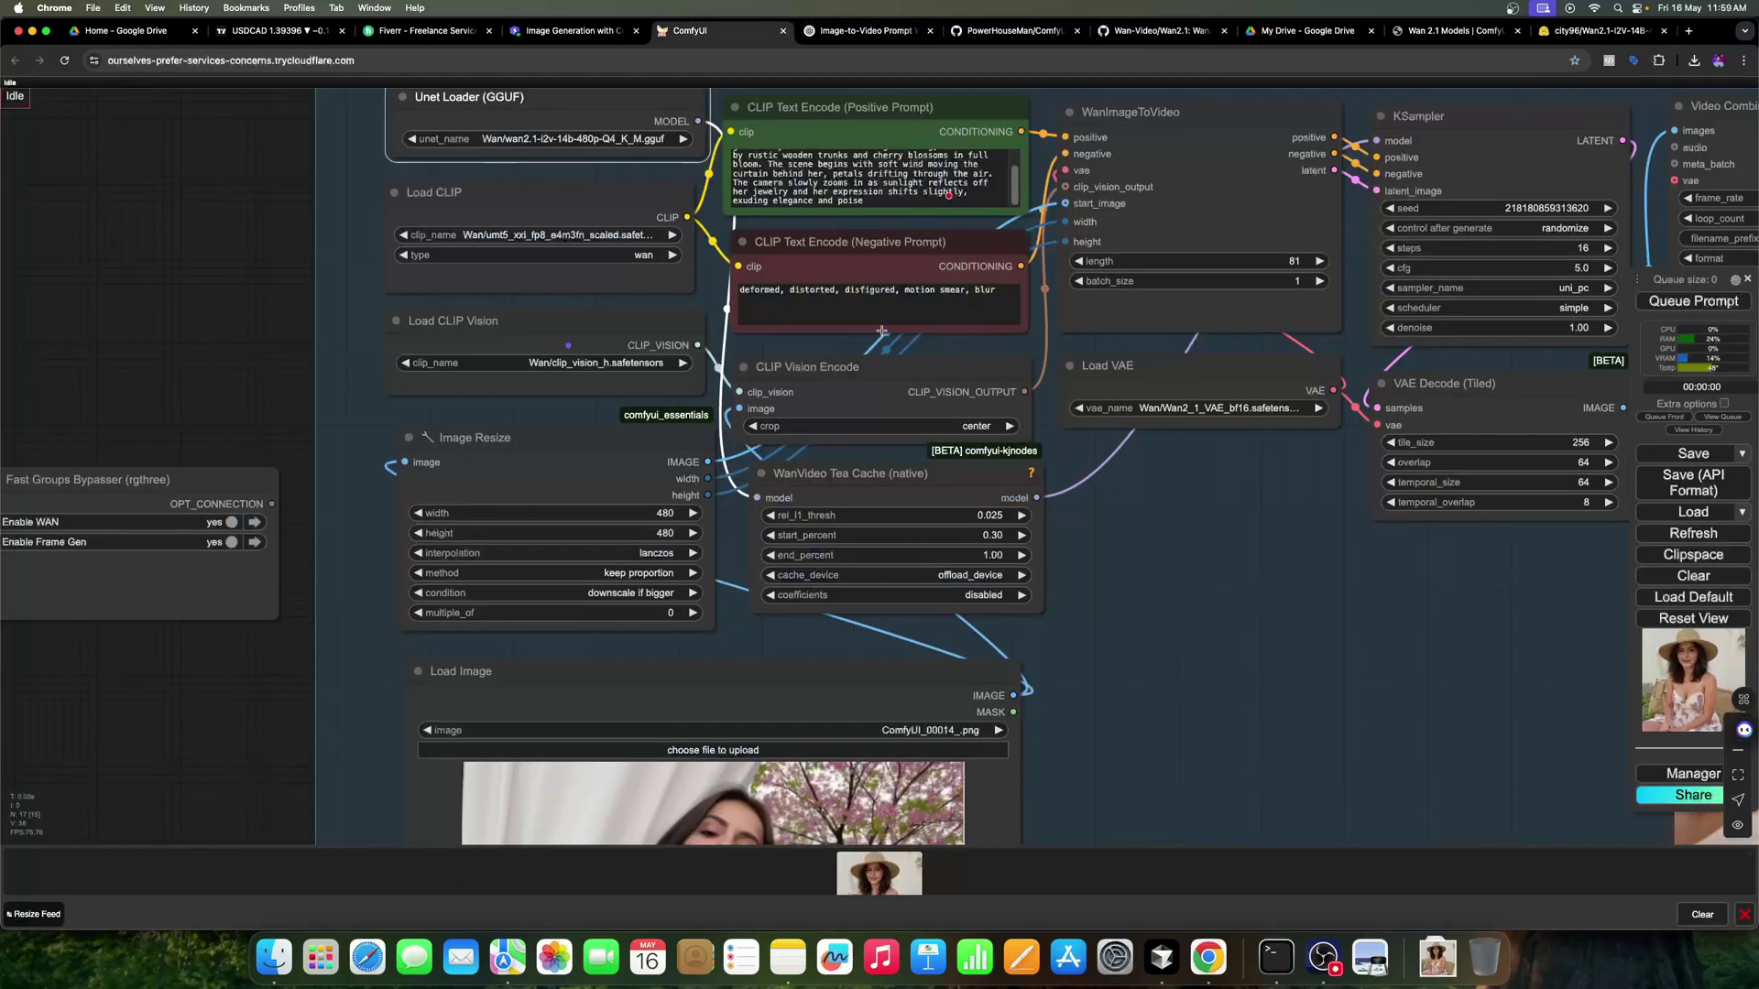
drag(1000, 516, 956, 554)
click(567, 459)
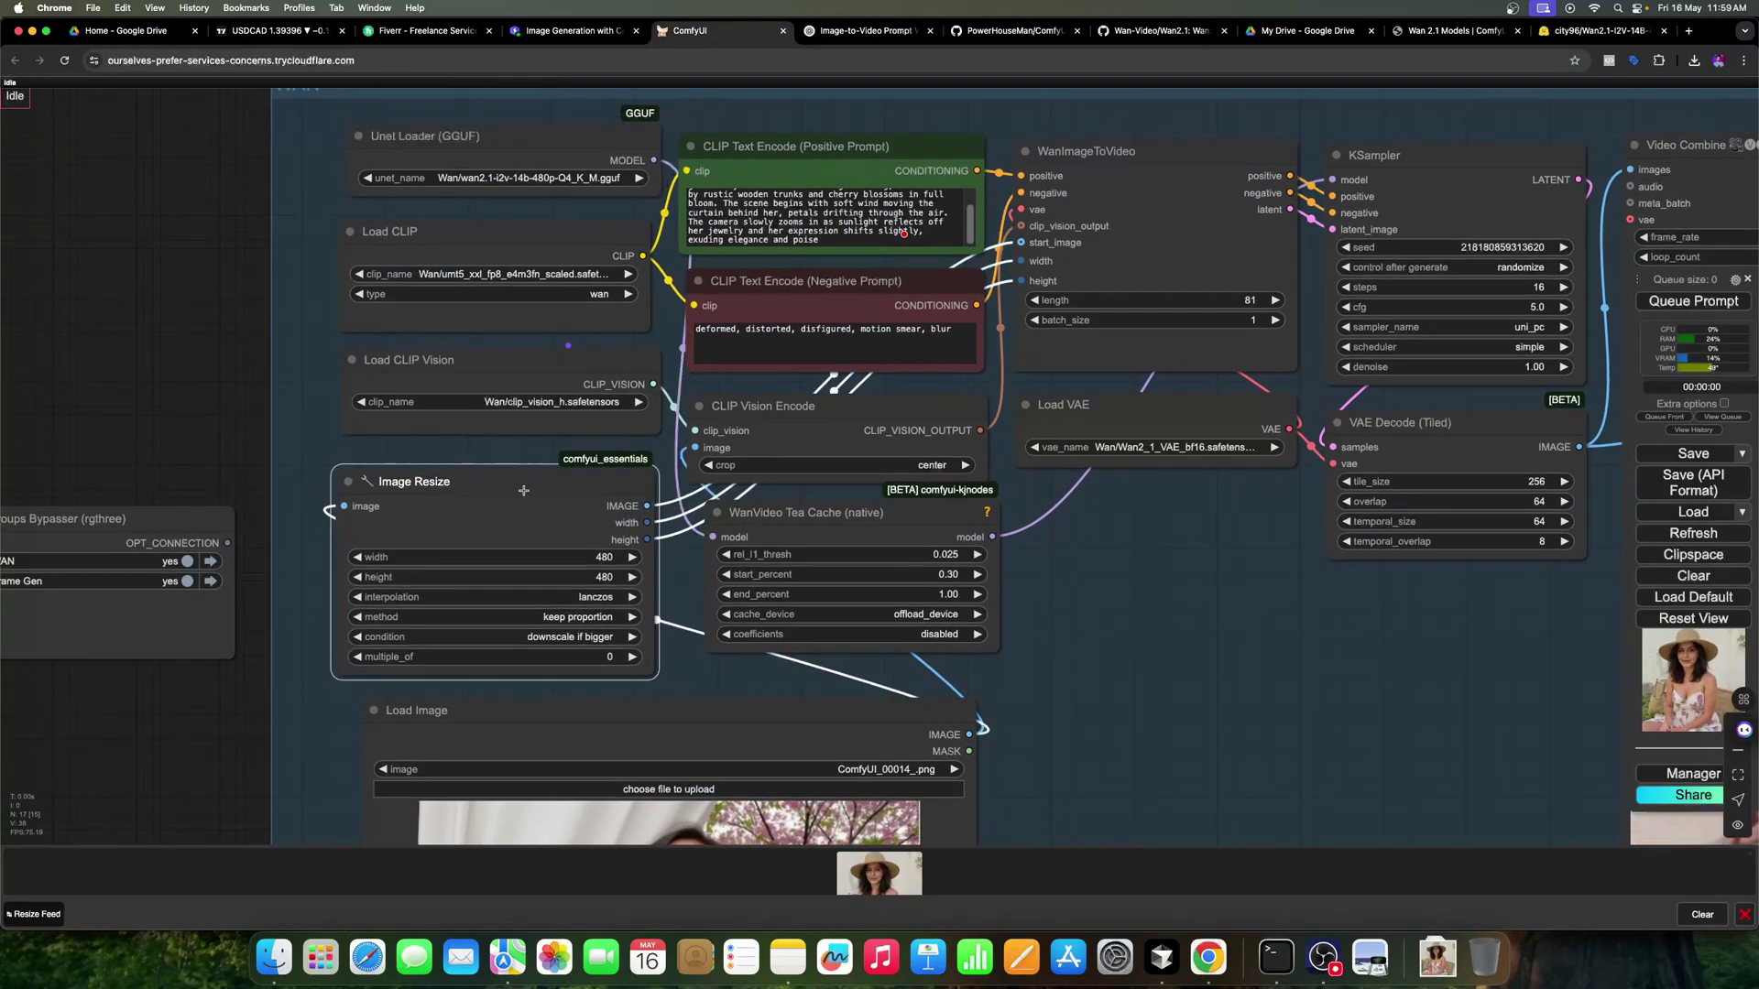
drag(550, 498, 524, 516)
click(522, 390)
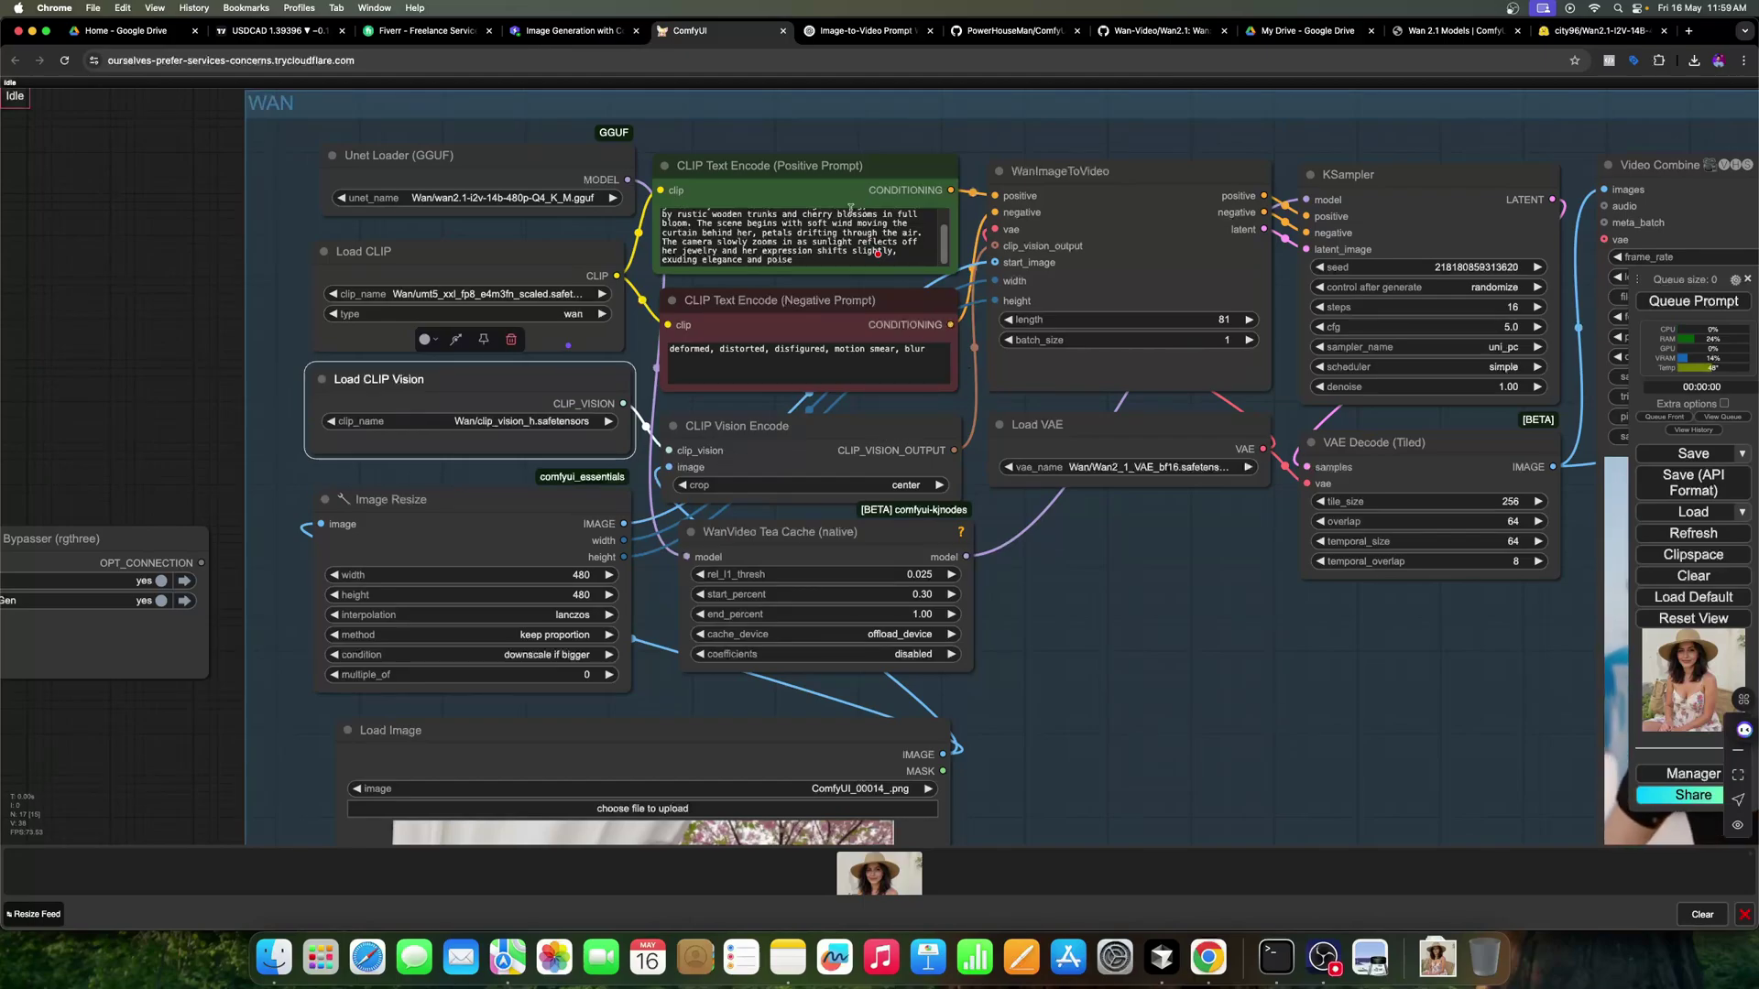
scroll(825, 413, down, 5)
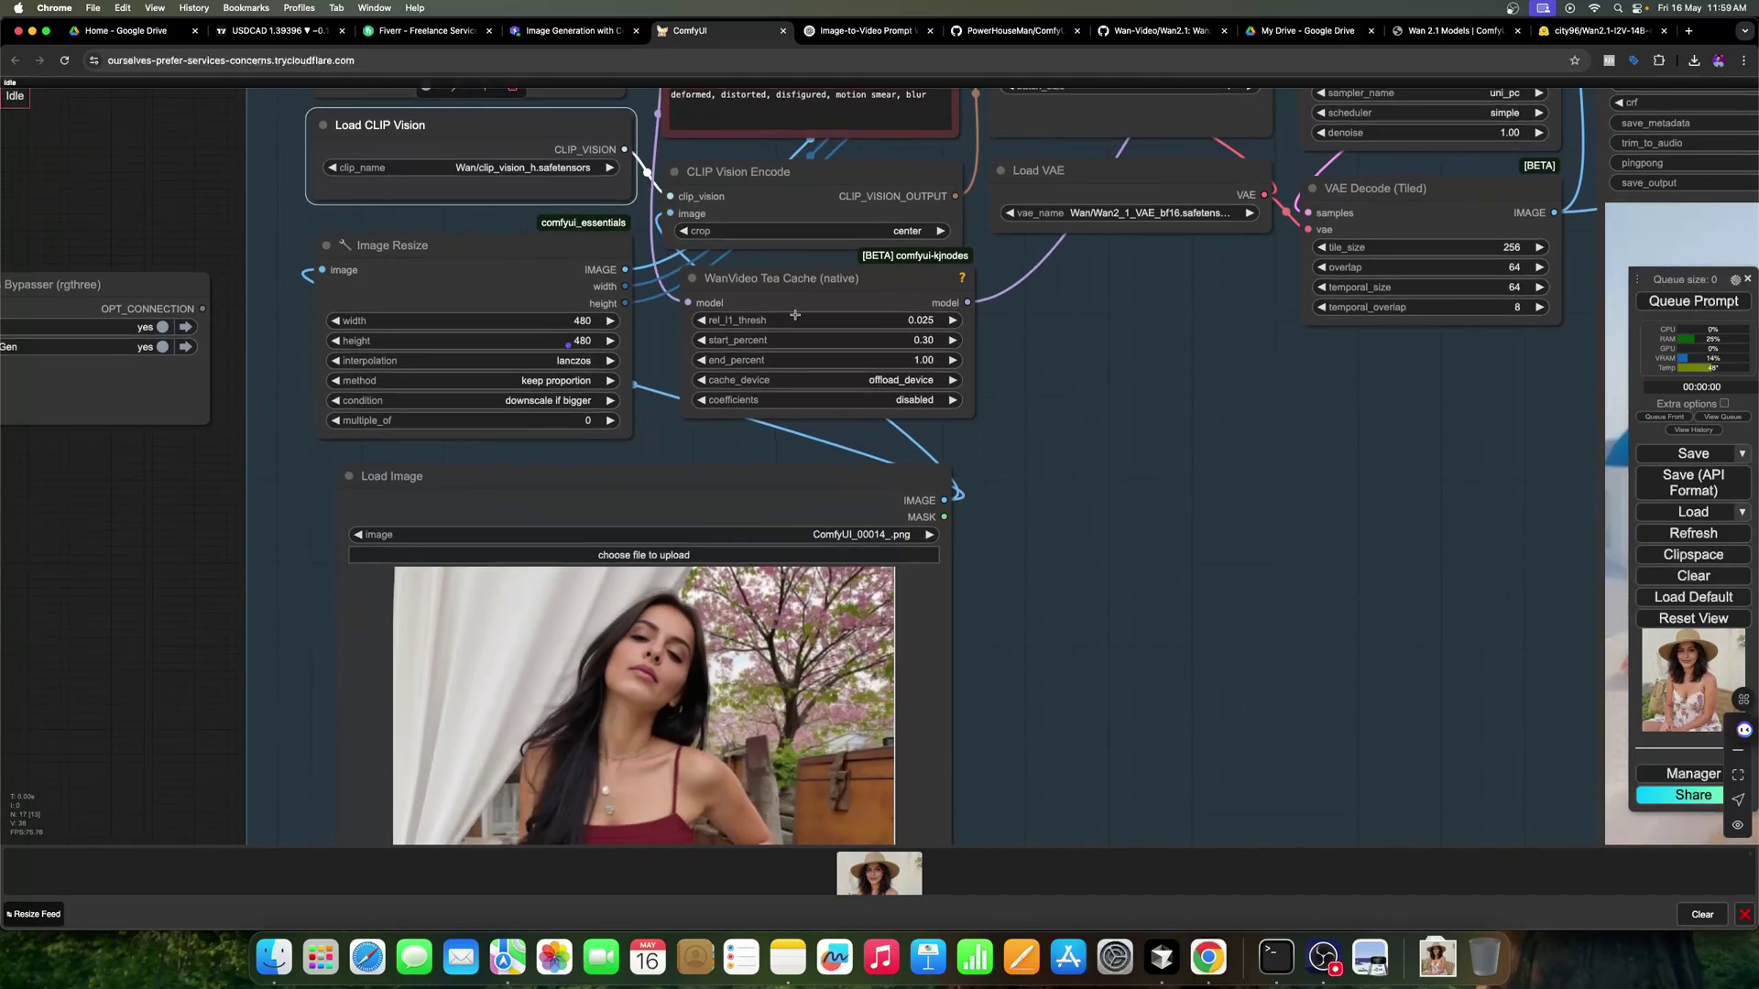
scroll(1073, 422, down, 3)
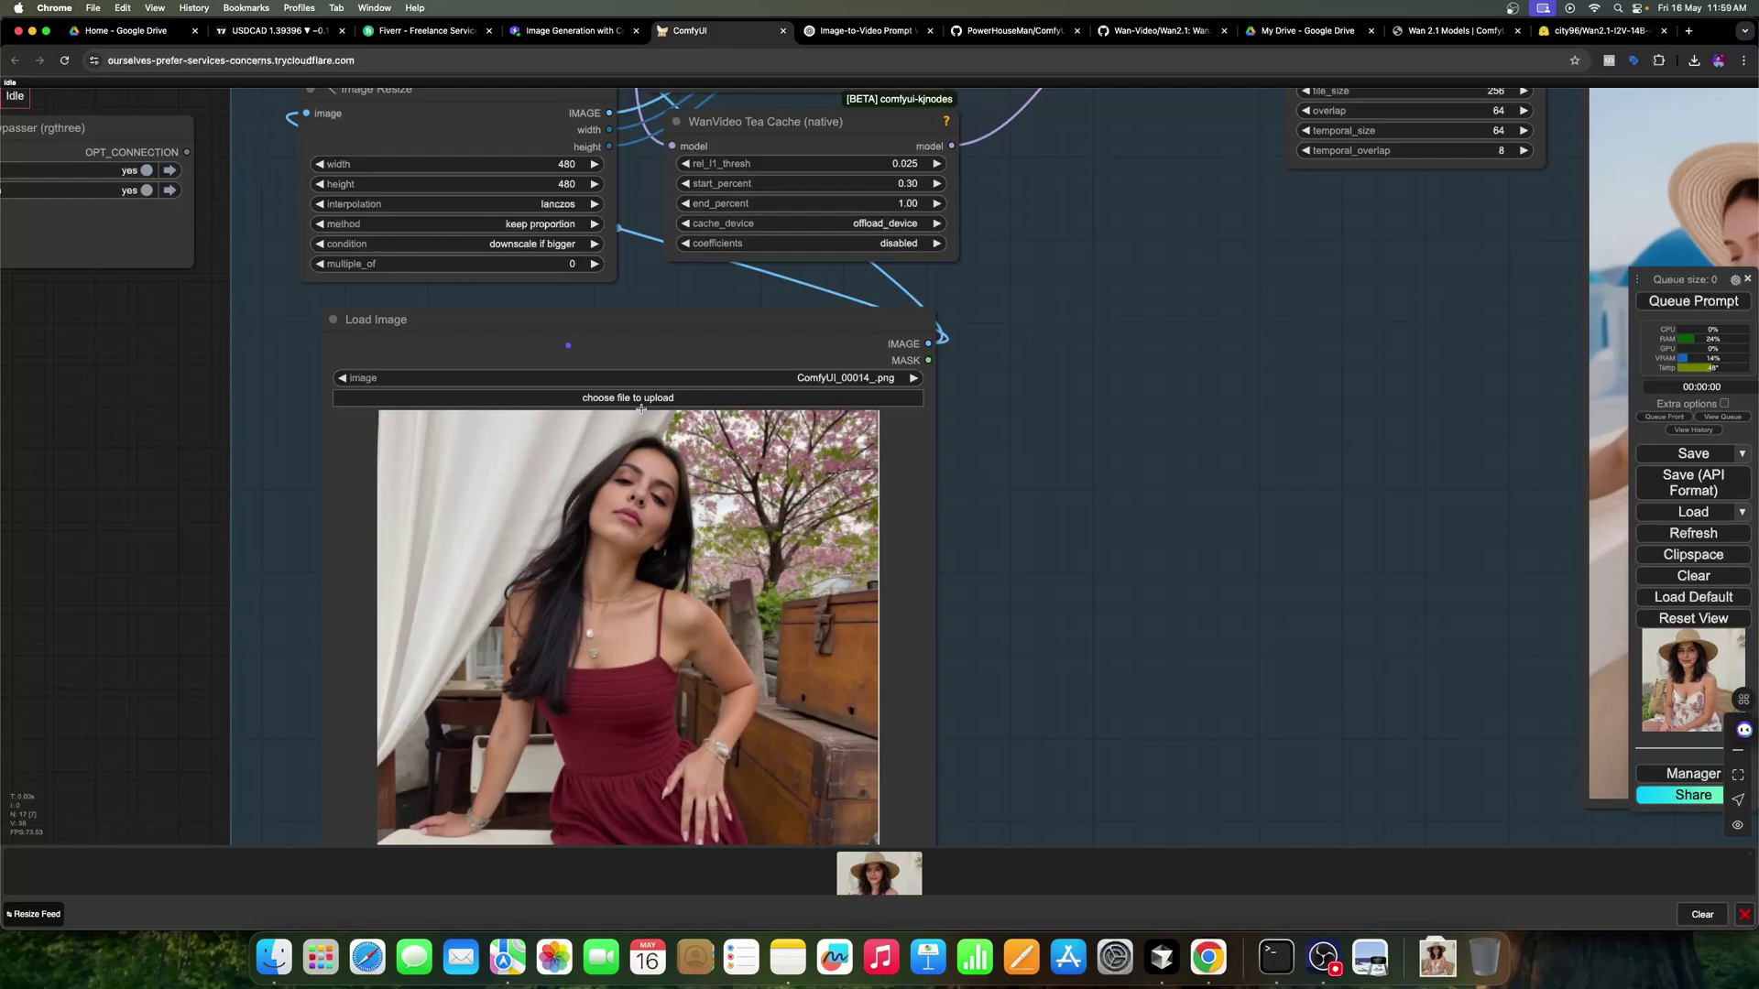
scroll(1073, 420, down, 2)
Check the positive prompt against the ChatGPT Image-to-Video Prompt chat, then return to the workflow
mouse_move(1072, 422)
mouse_down()
mouse_move(1137, 625)
mouse_move(1258, 729)
mouse_up()
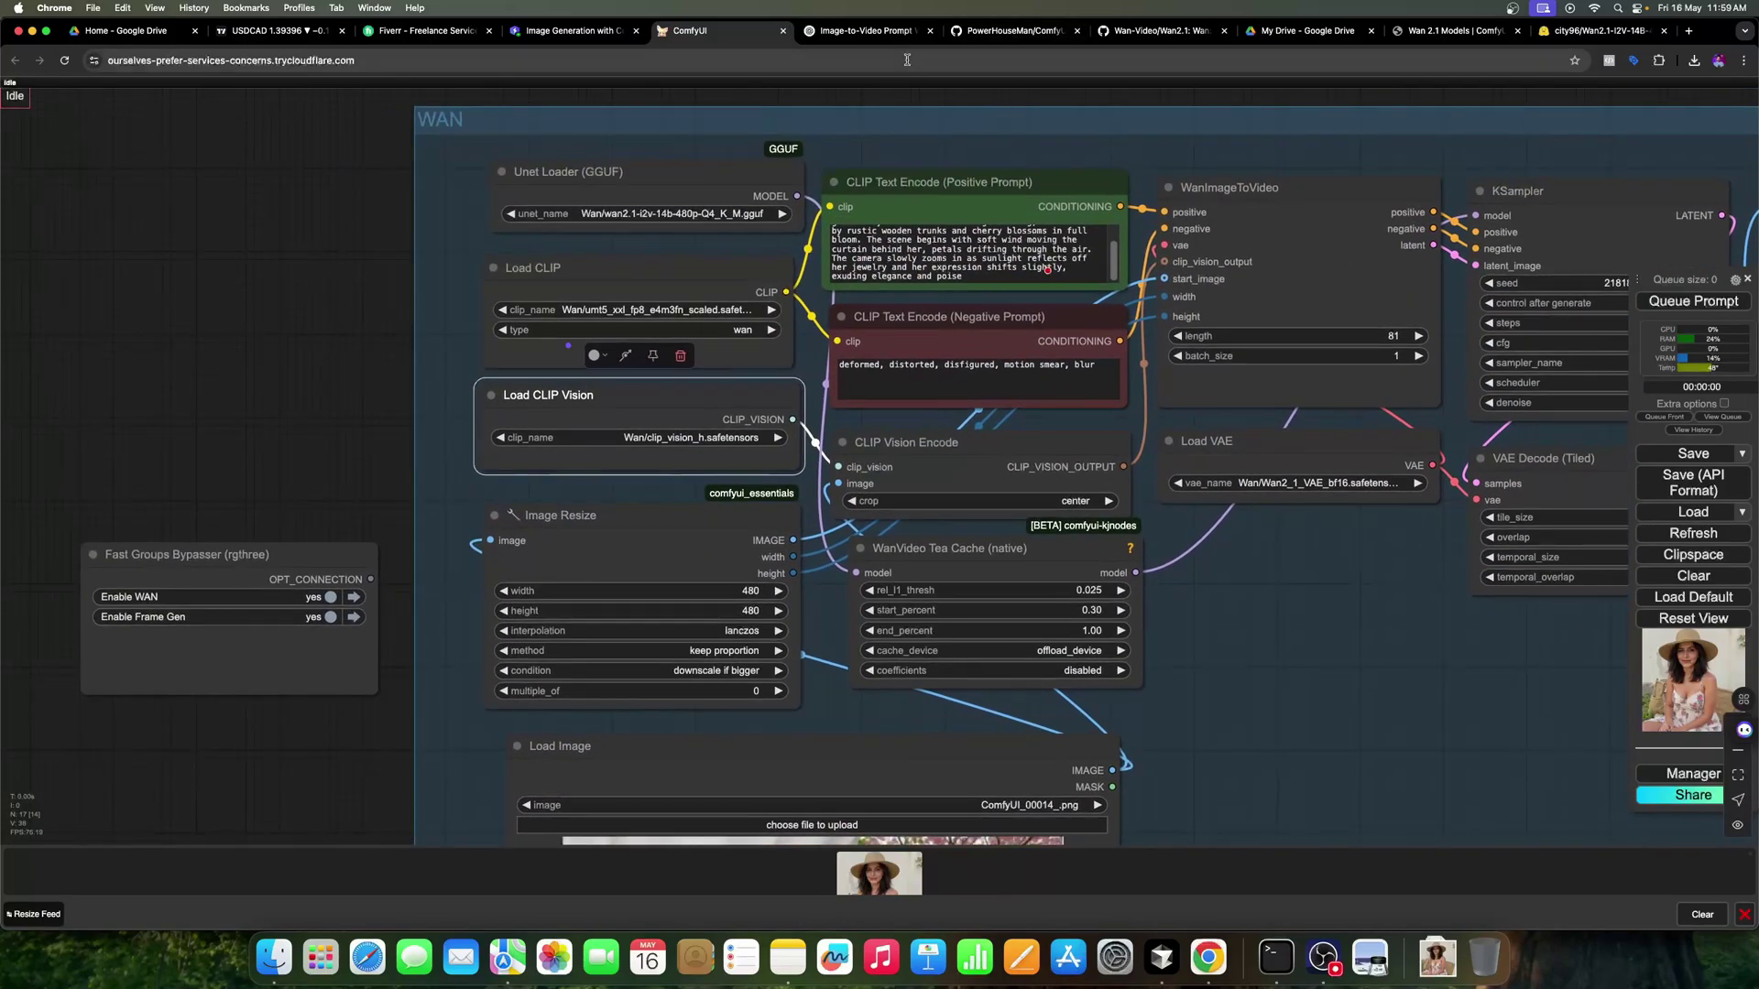
click(865, 30)
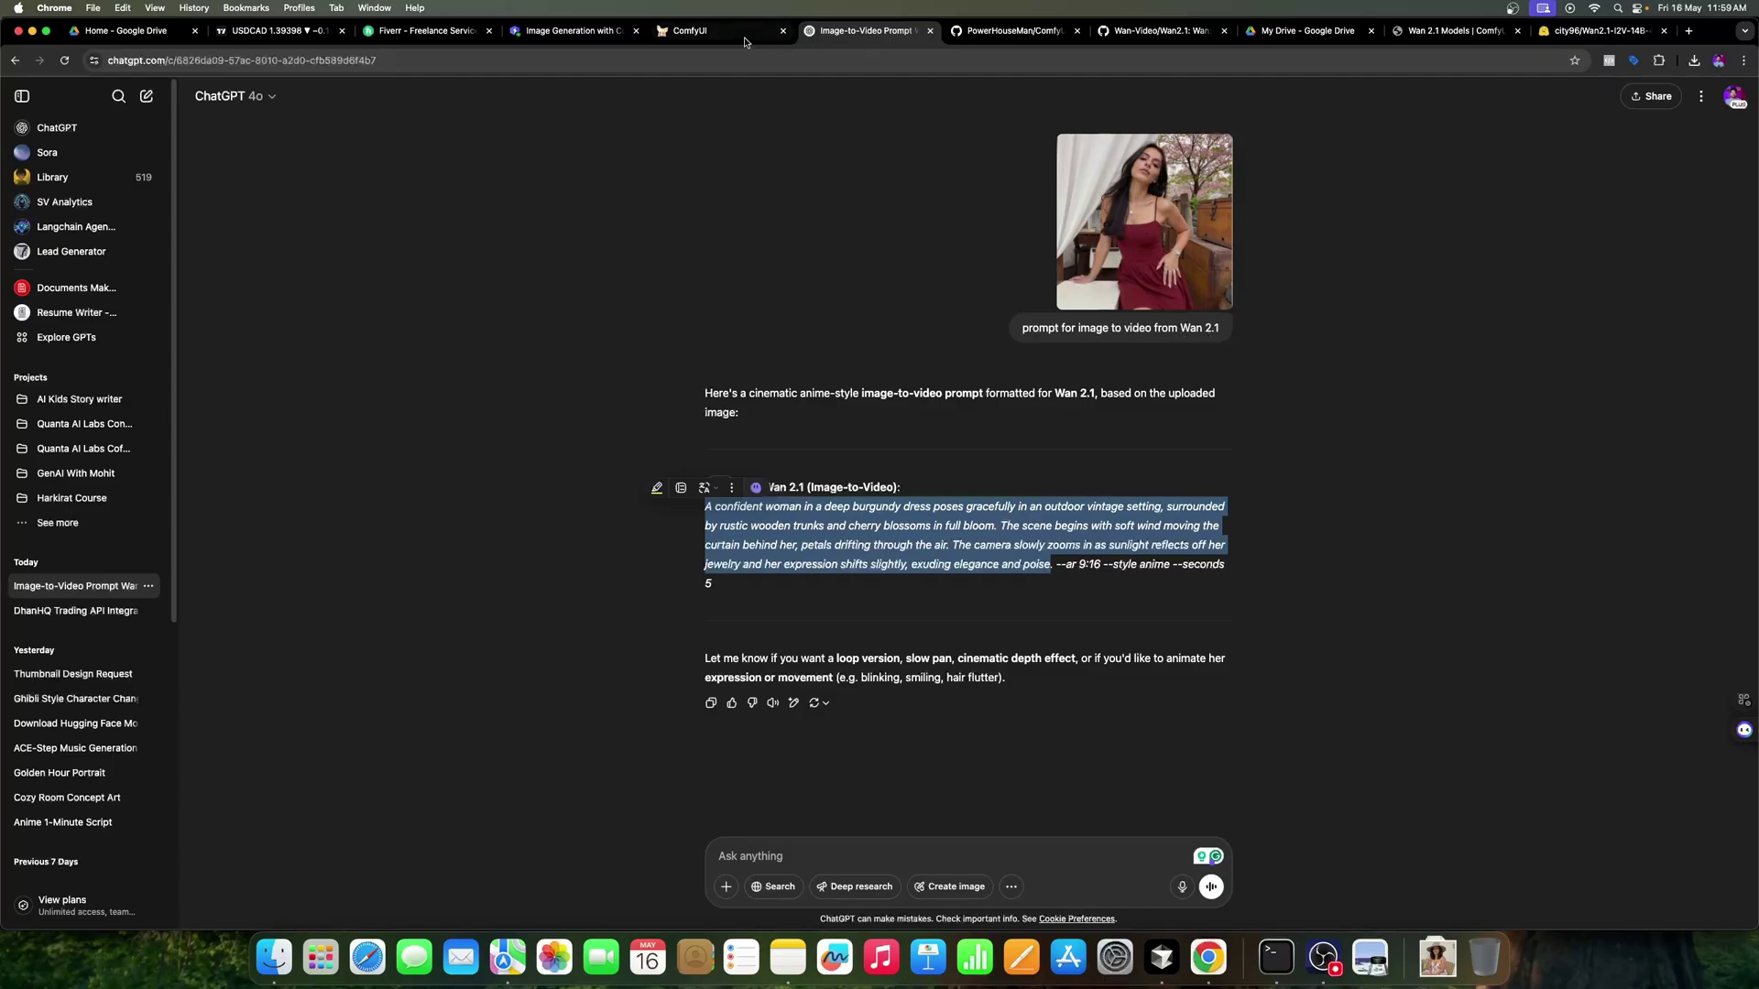
click(715, 30)
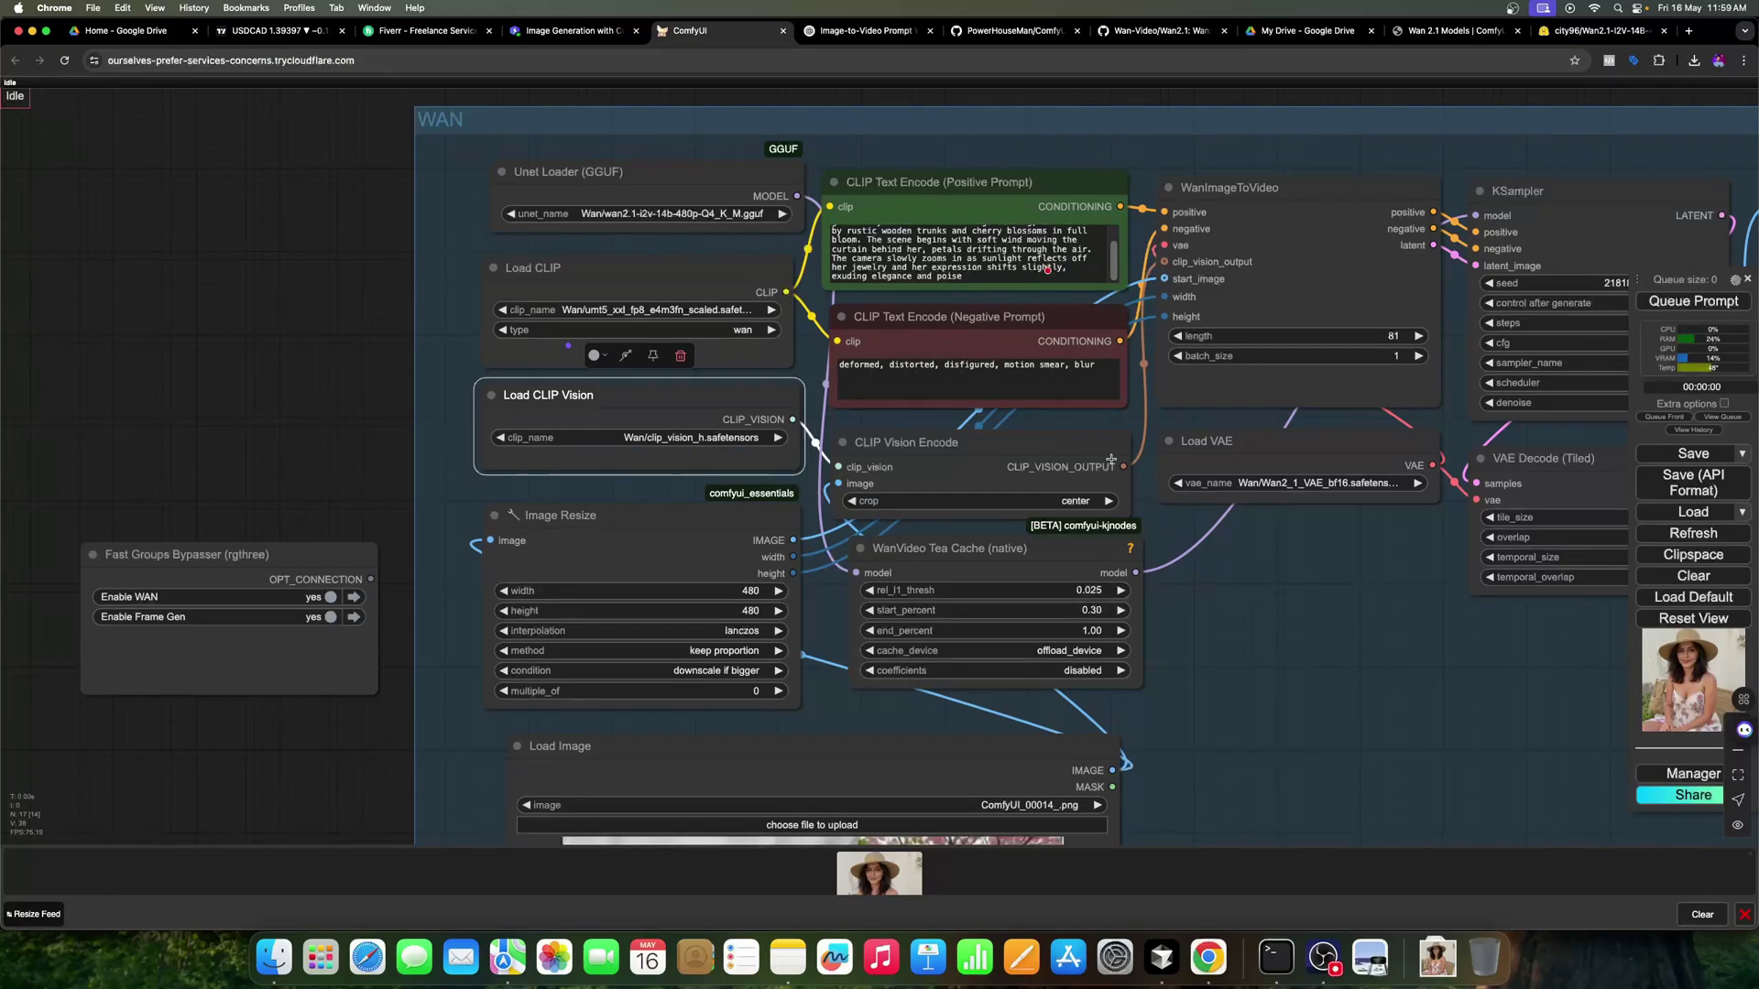
Nudge the workflow canvas into position before generating the burgundy-dress video
drag(1230, 595, 1330, 545)
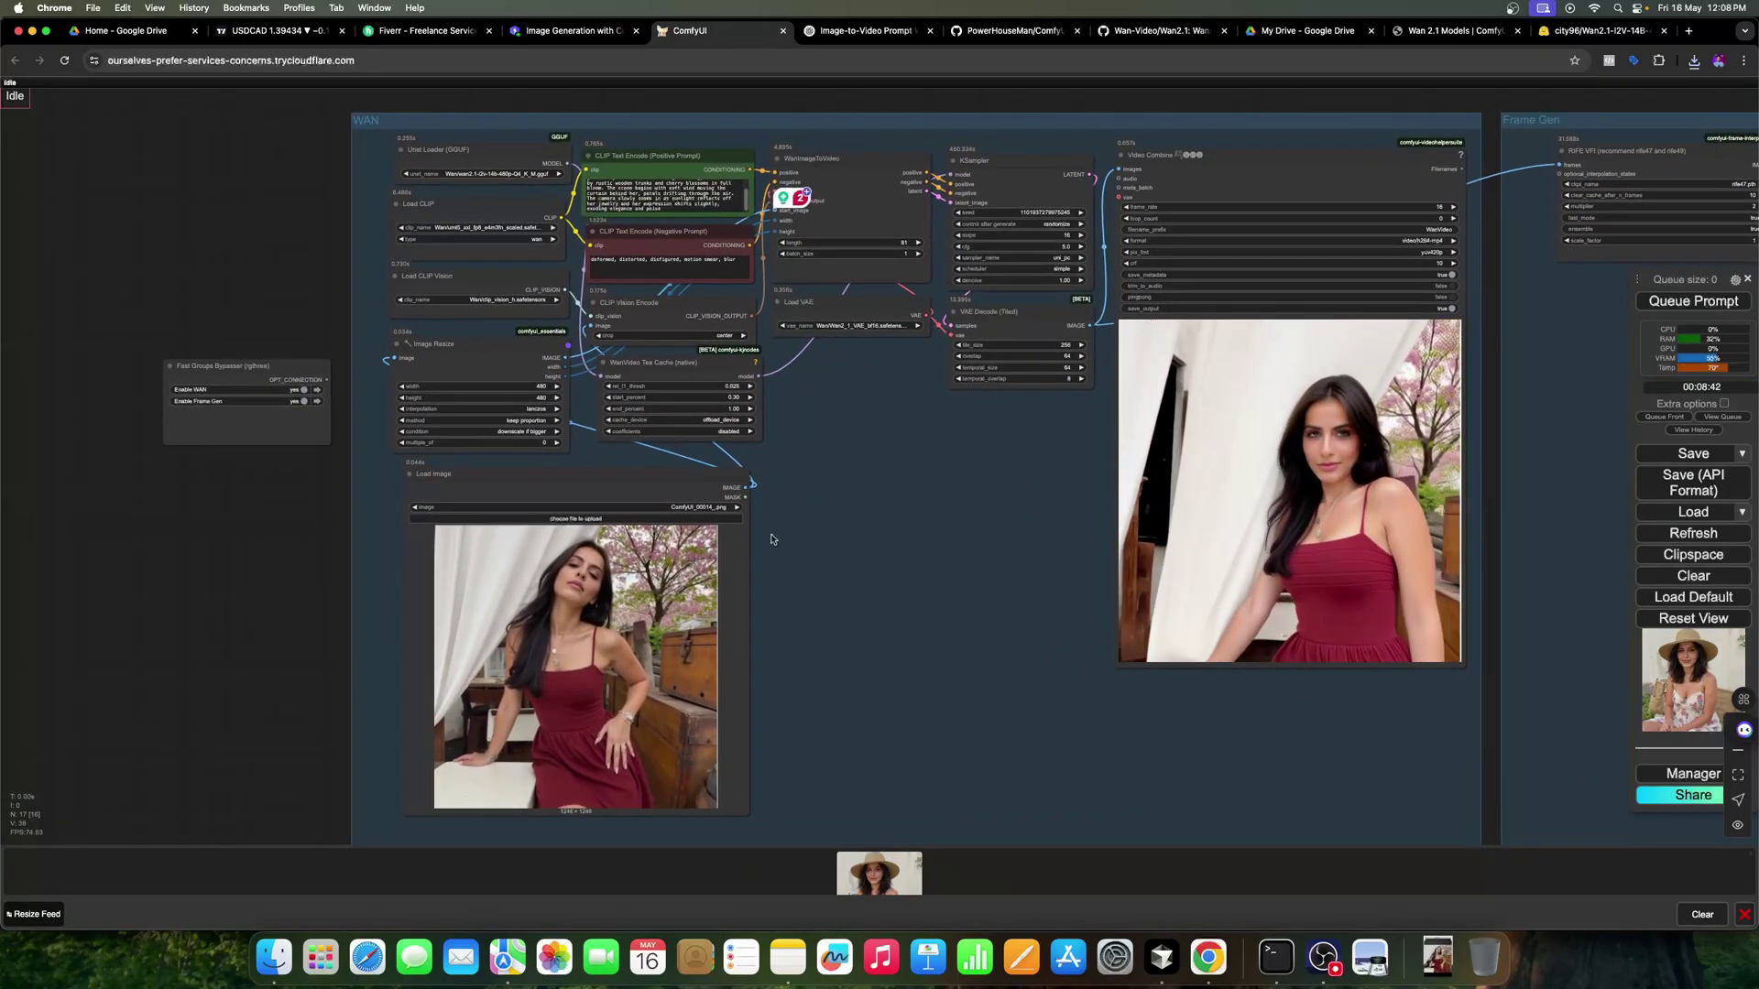
drag(852, 413, 852, 479)
scroll(852, 479, down, 2)
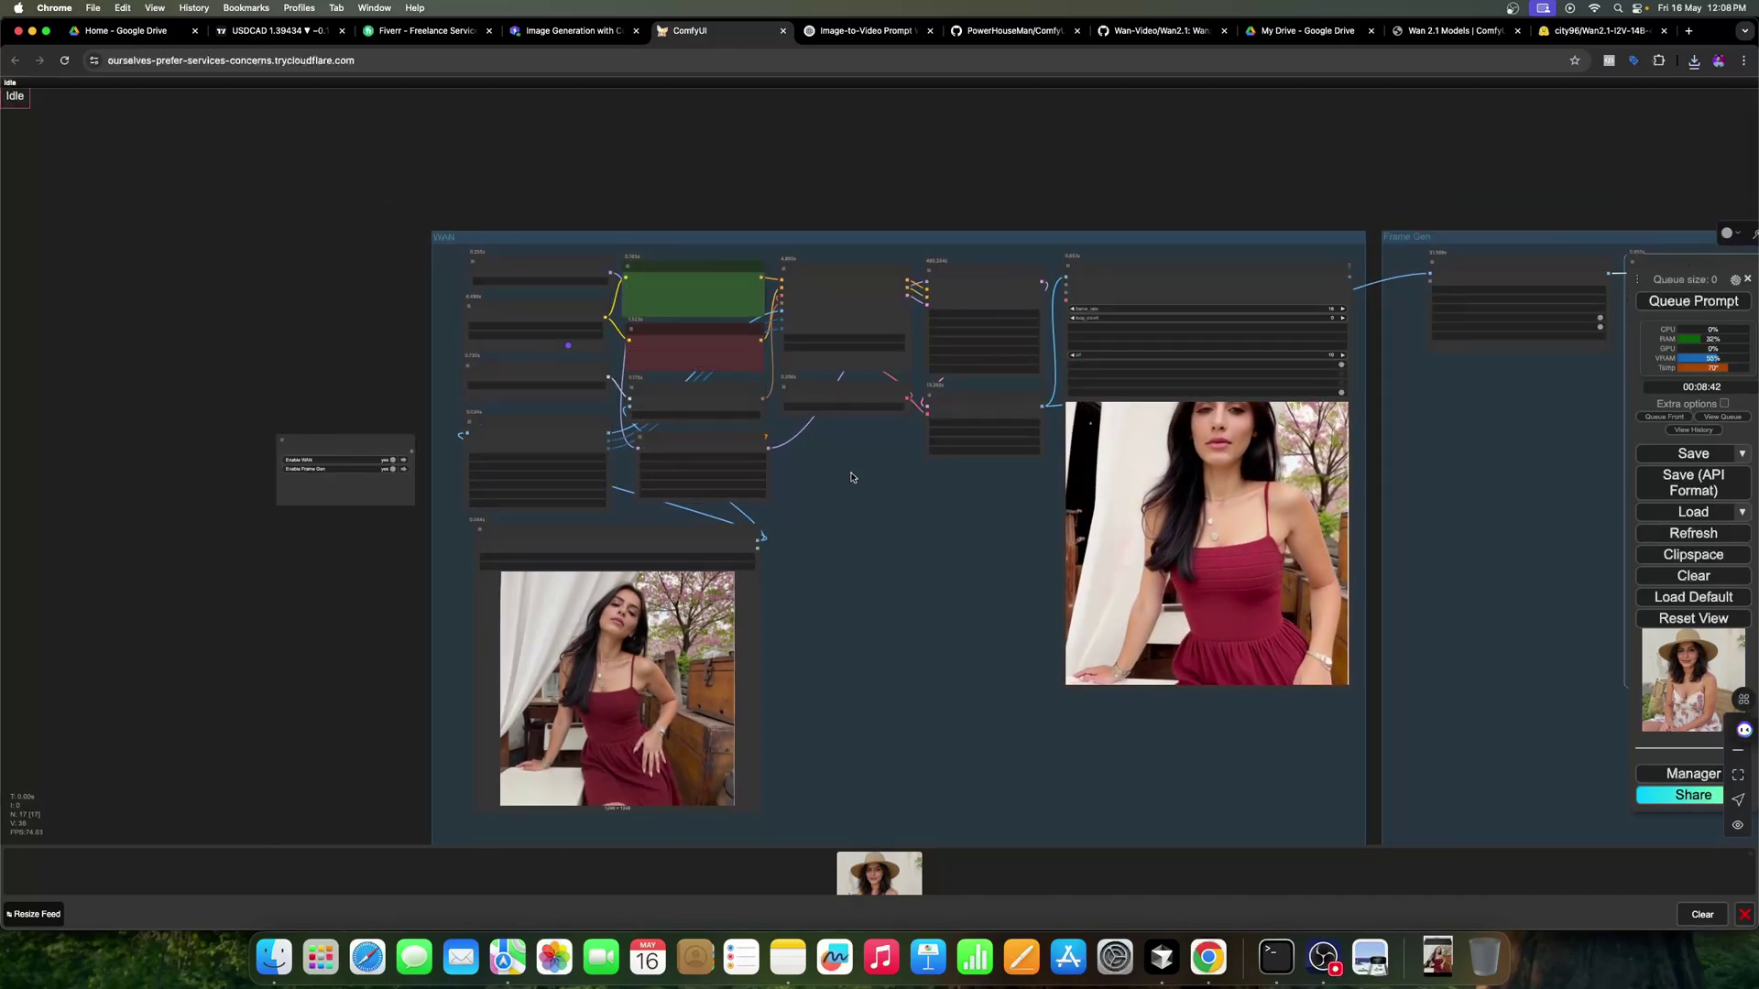
scroll(852, 479, up, 4)
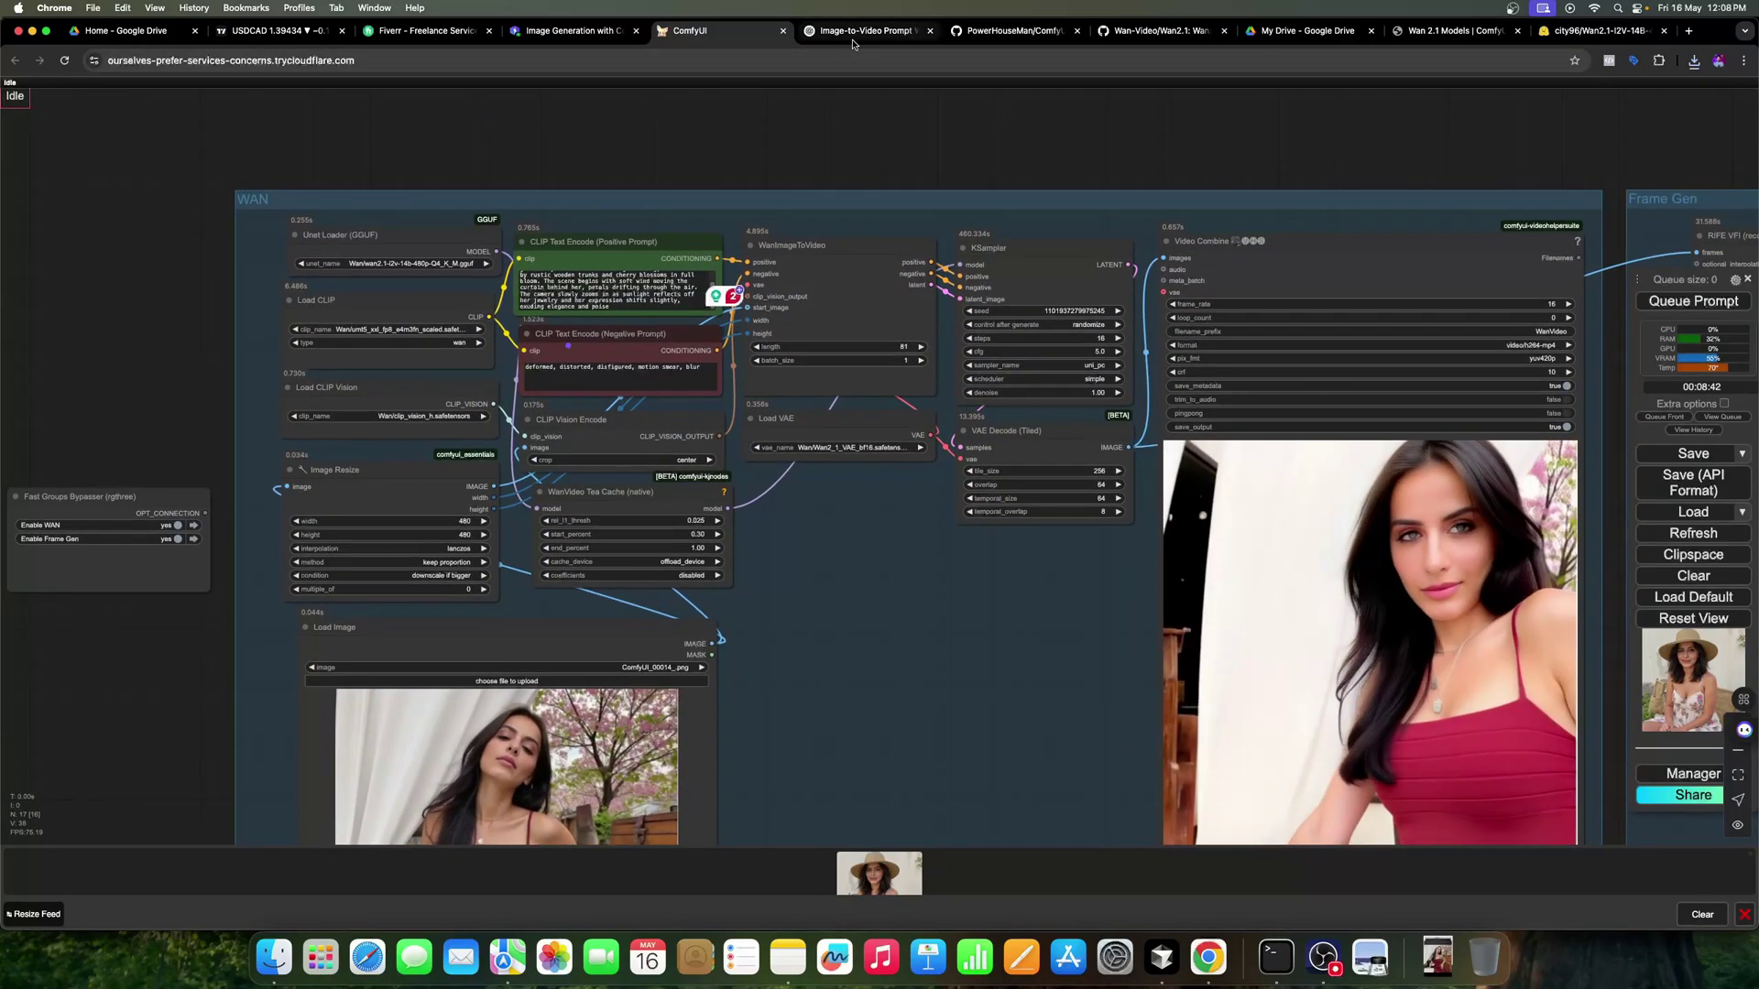
click(570, 31)
click(690, 31)
scroll(713, 472, down, 2)
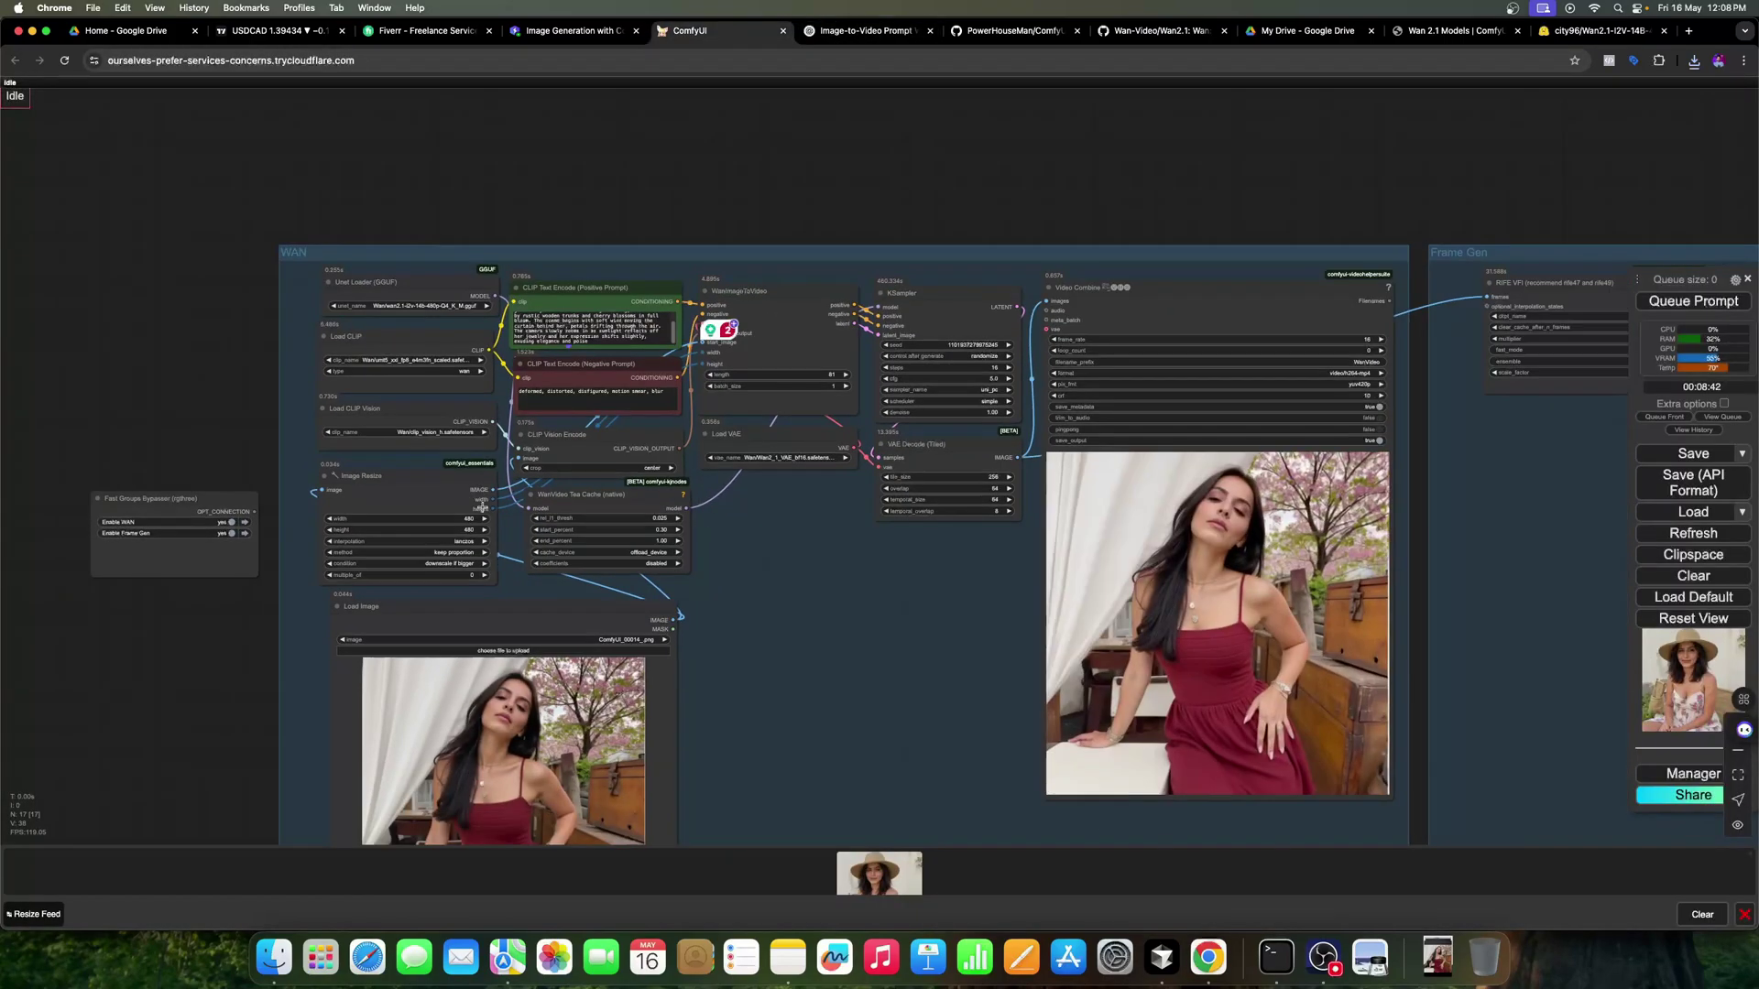
mouse_move(811, 494)
mouse_down()
mouse_move(682, 519)
mouse_move(628, 499)
mouse_move(605, 402)
mouse_up()
scroll(605, 402, down, 2)
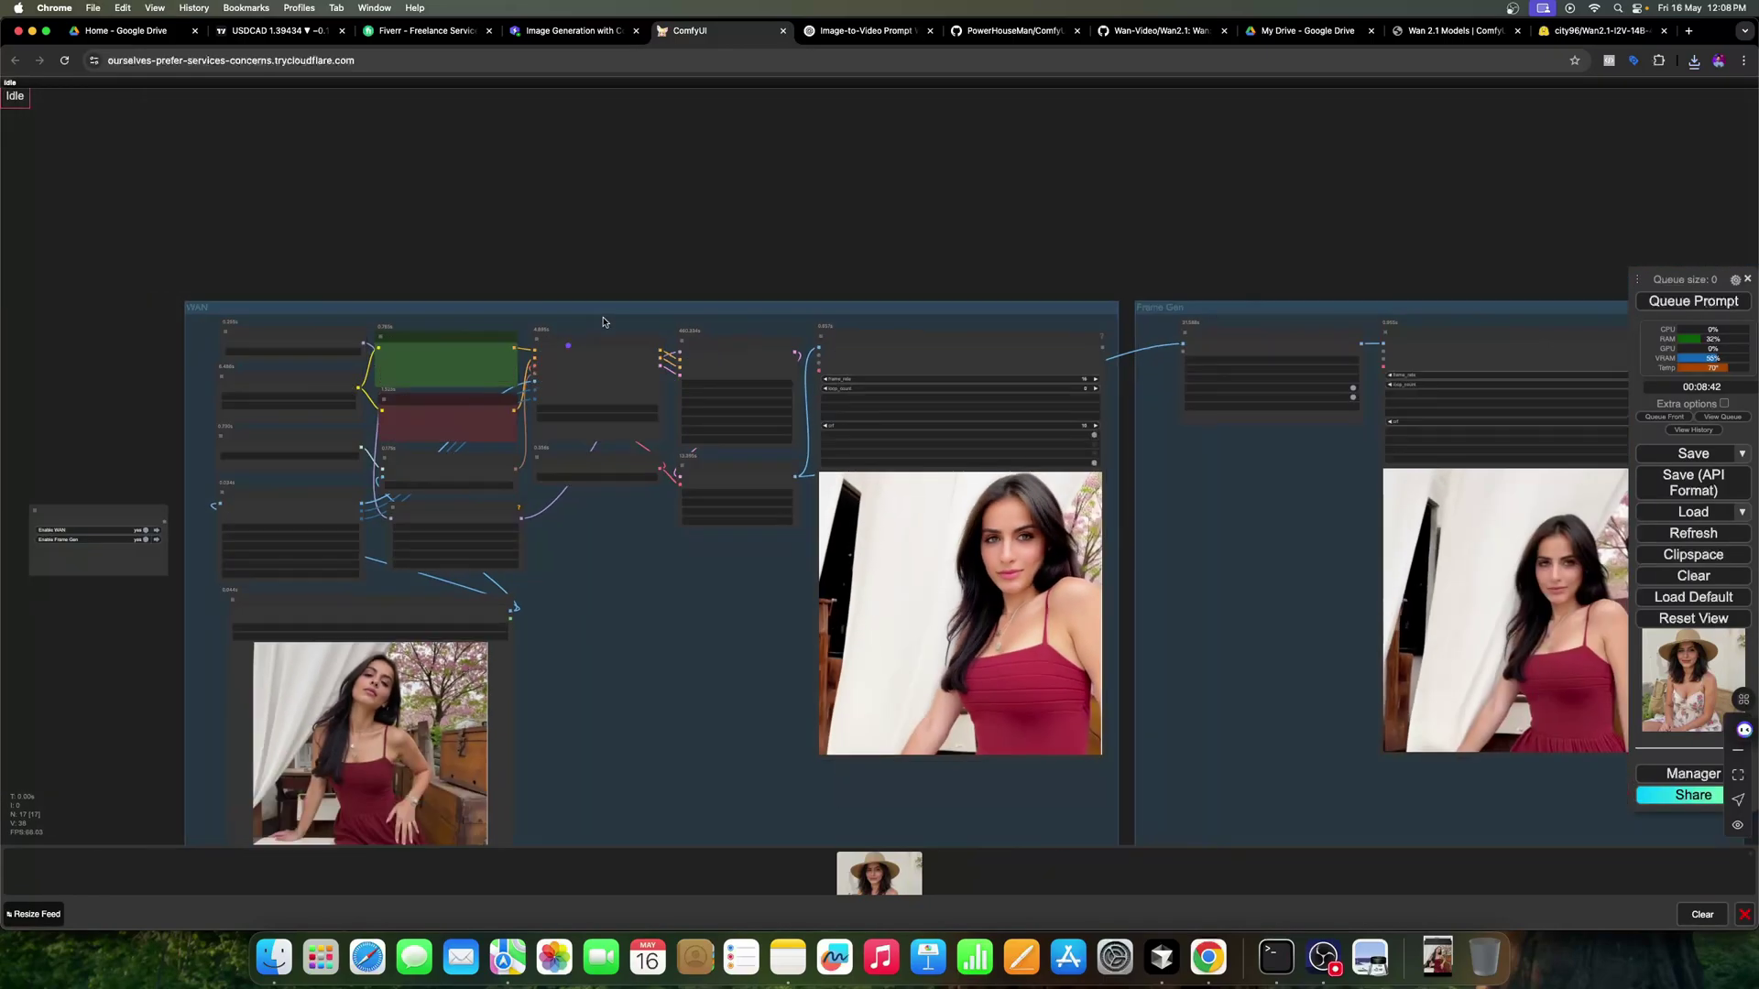
scroll(602, 371, up, 2)
scroll(602, 339, up, 2)
scroll(601, 339, up, 1)
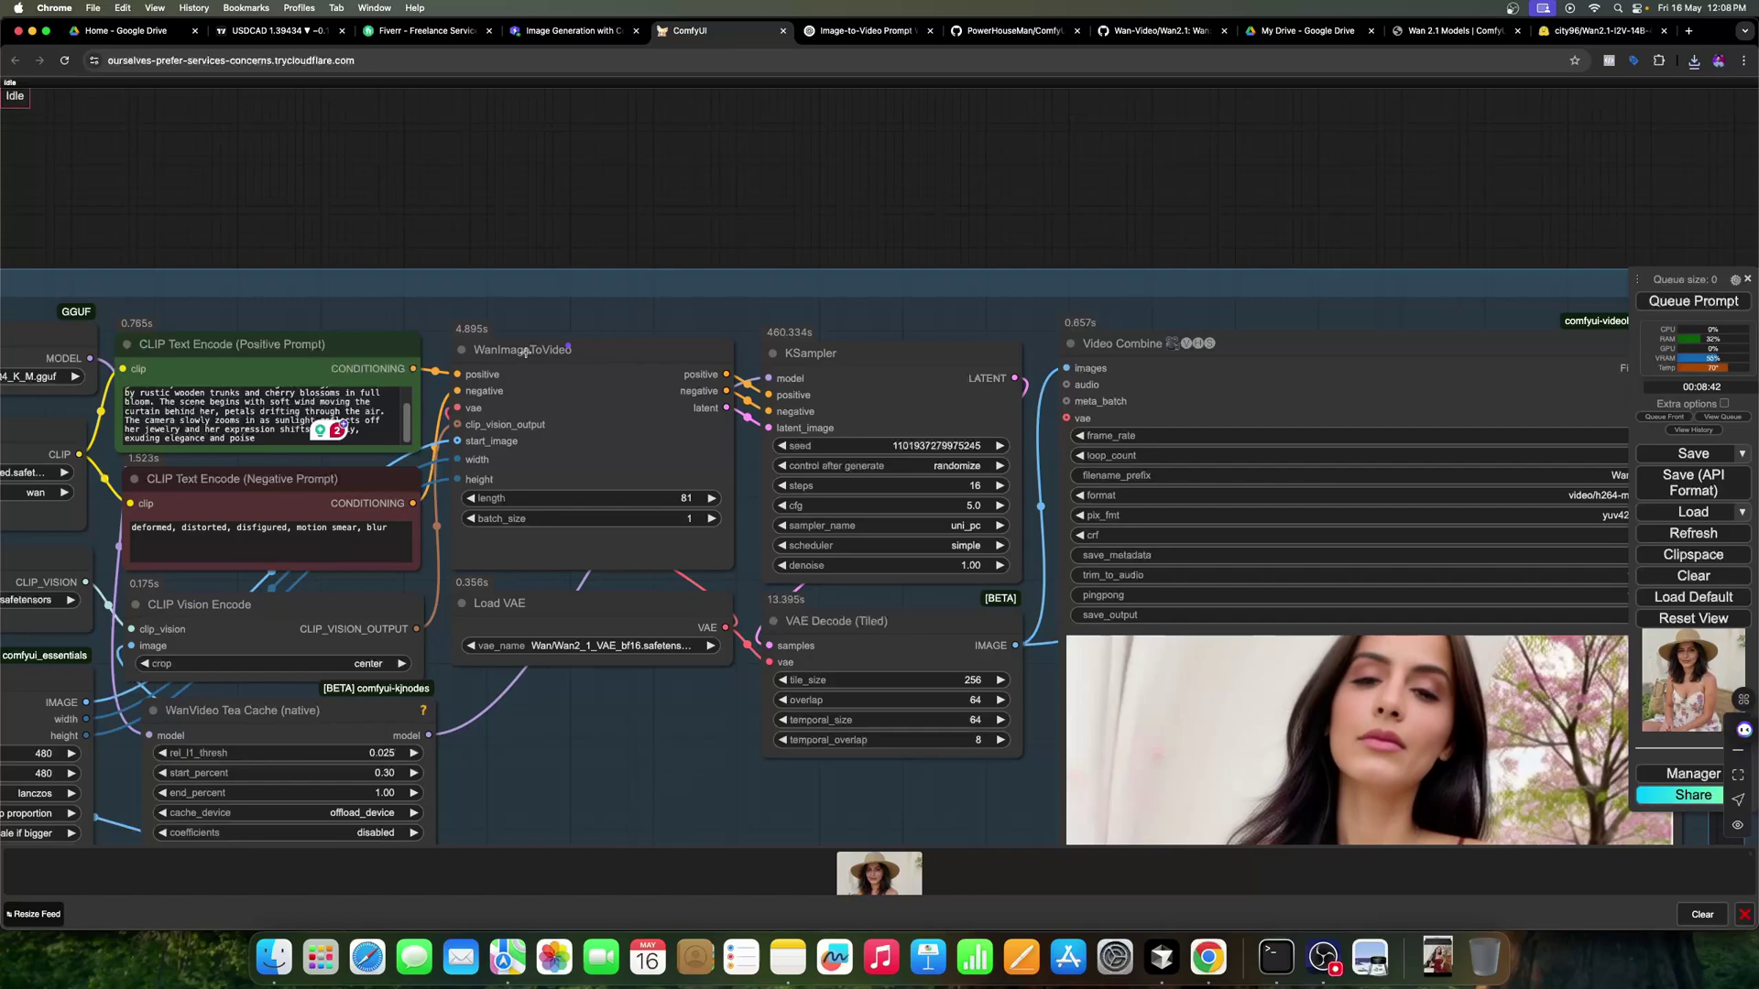
mouse_move(541, 366)
mouse_down()
mouse_move(599, 373)
mouse_move(544, 363)
mouse_up()
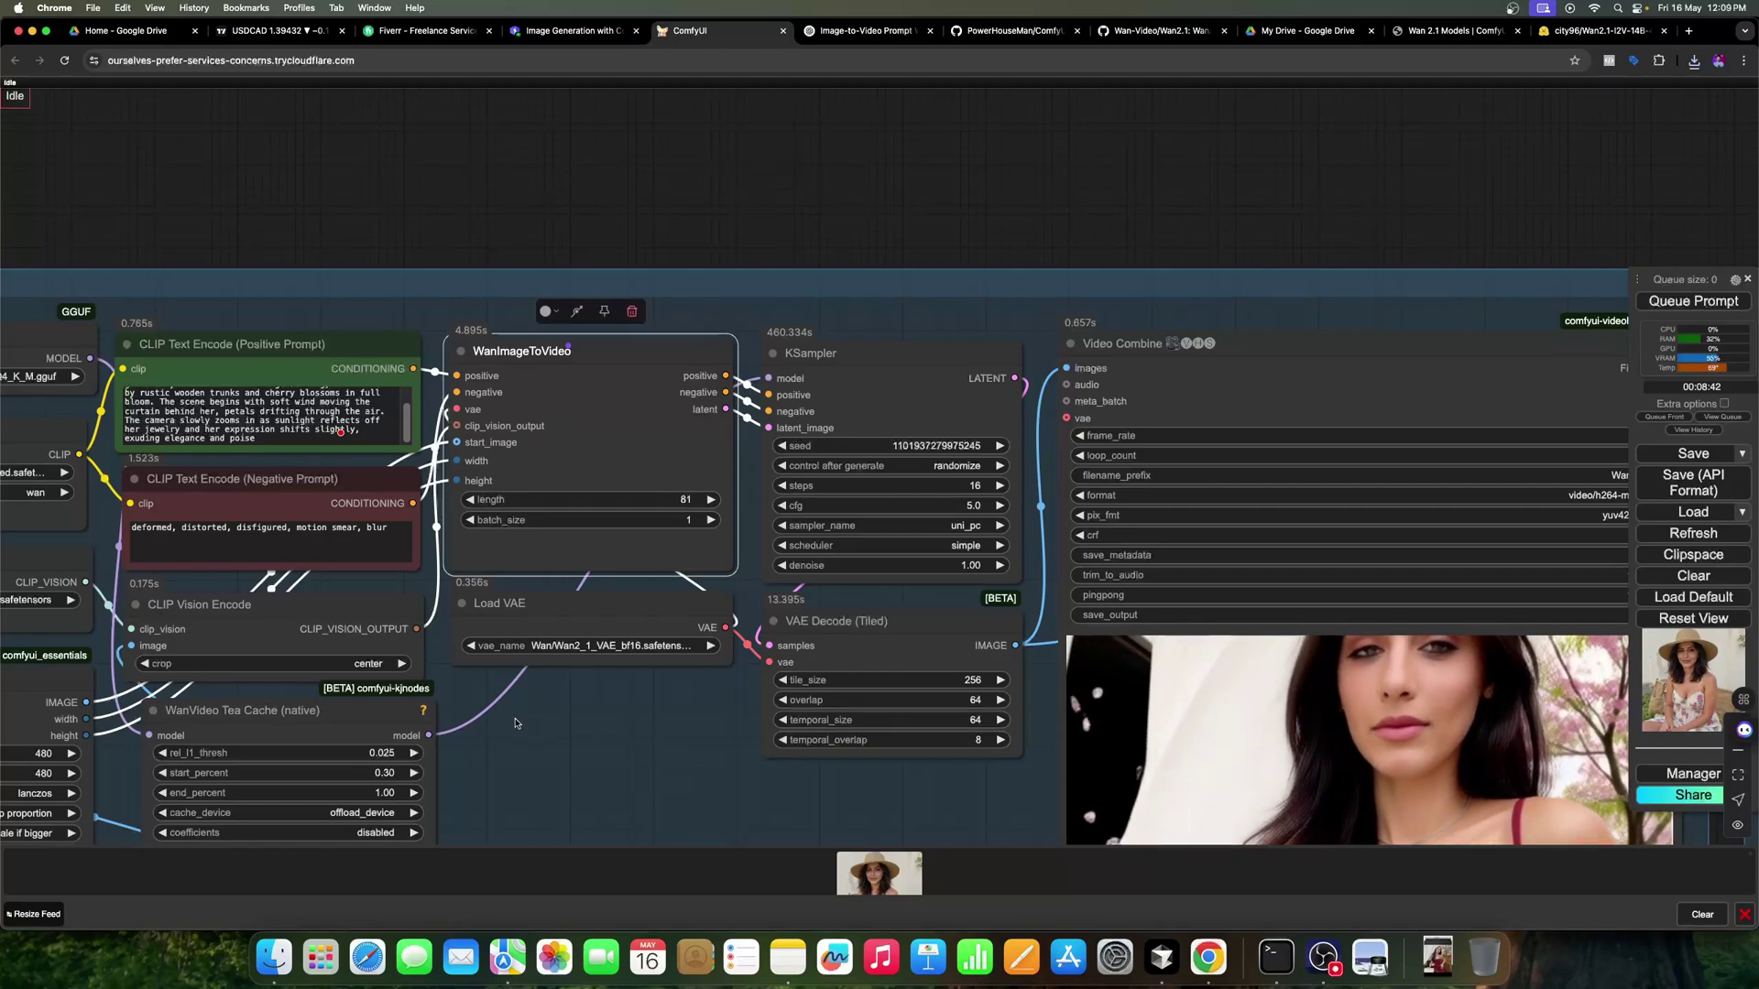
drag(516, 721, 746, 657)
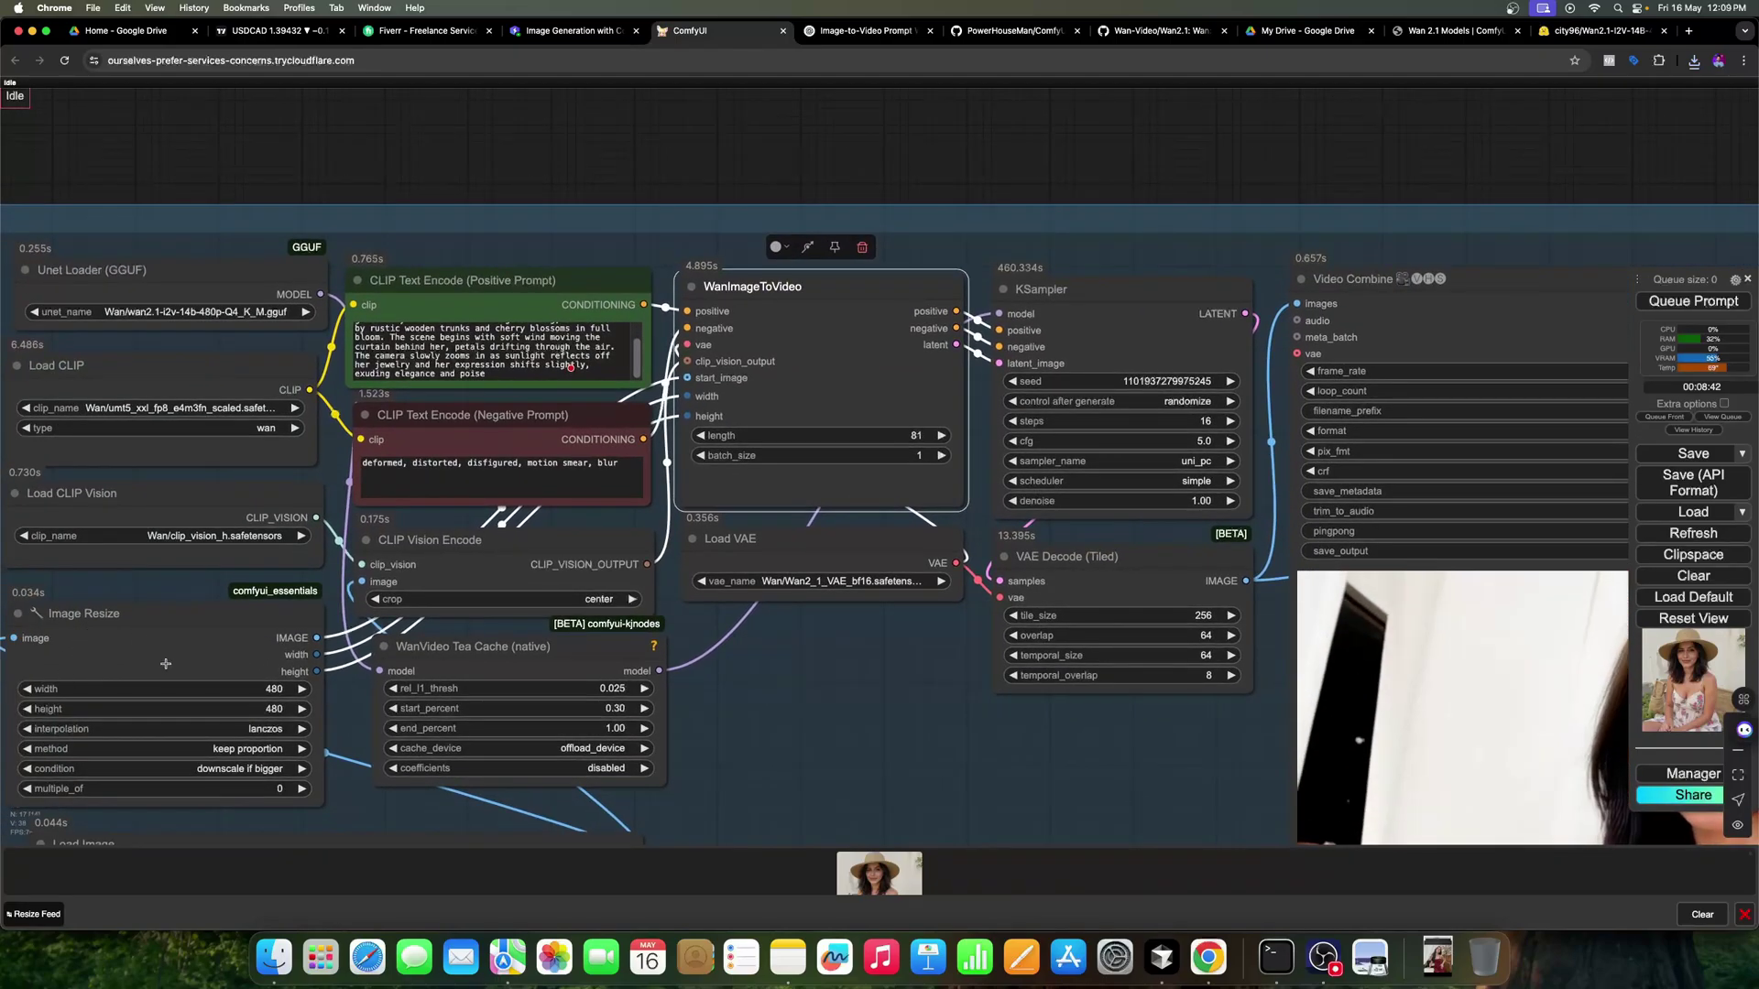
drag(916, 692, 862, 758)
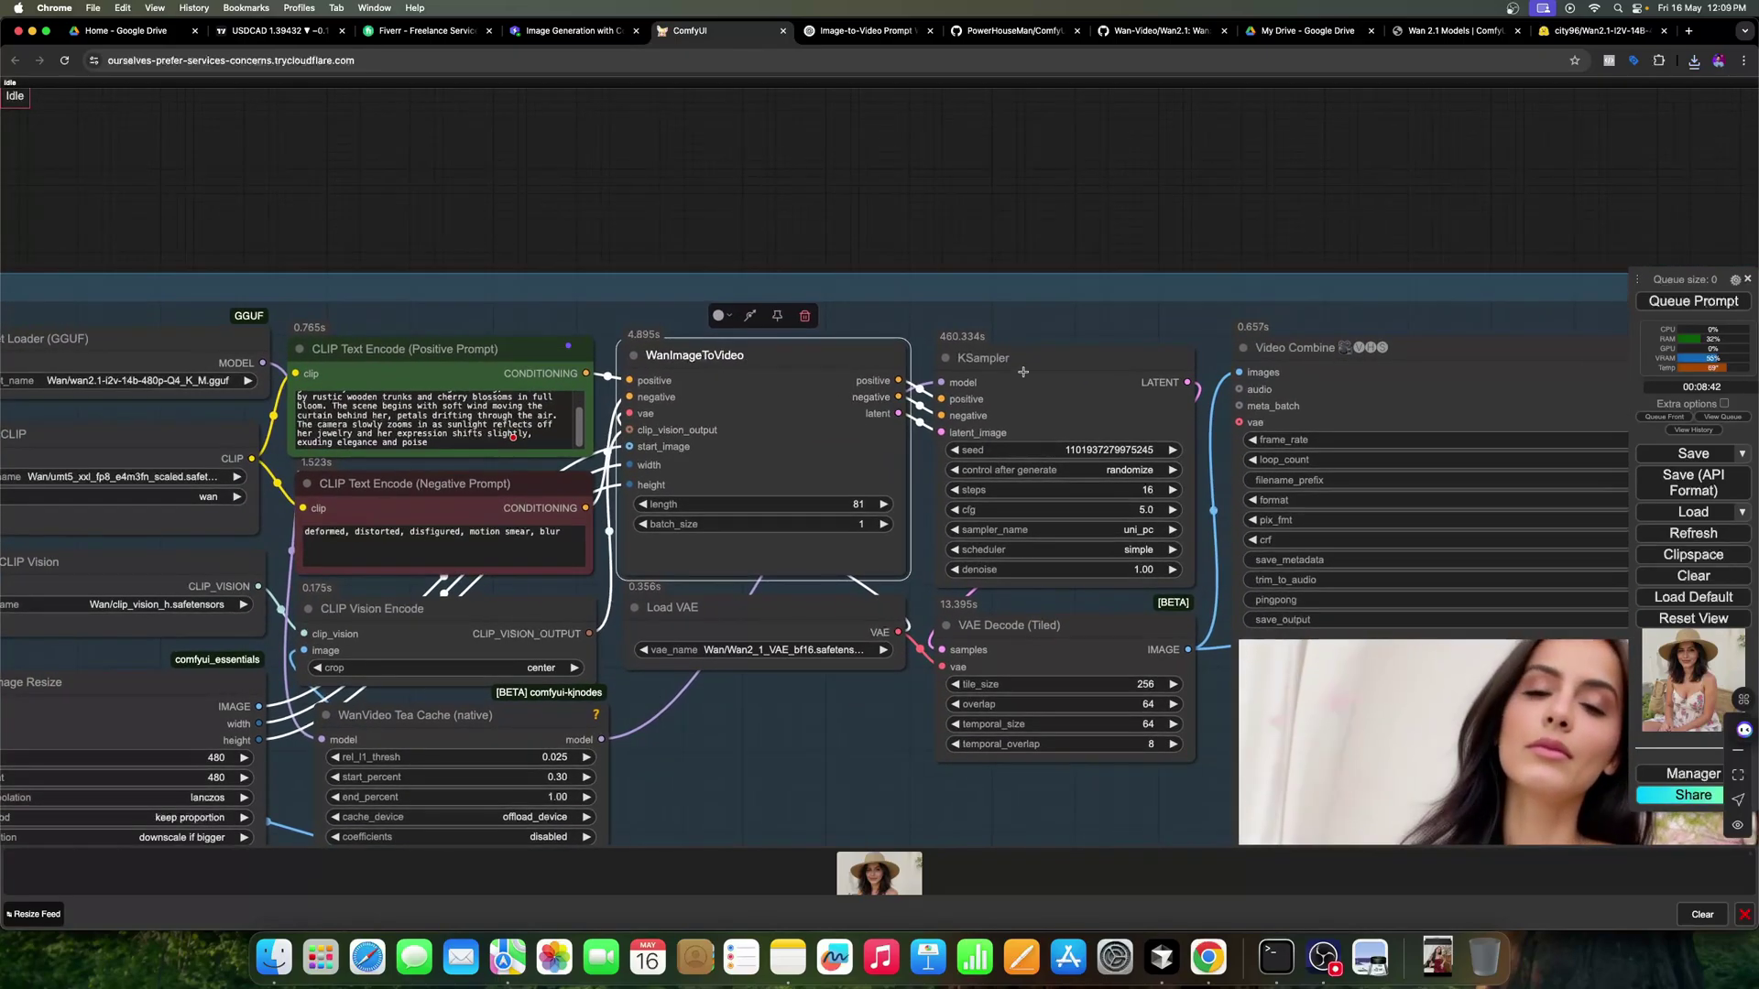
drag(1023, 371, 1039, 363)
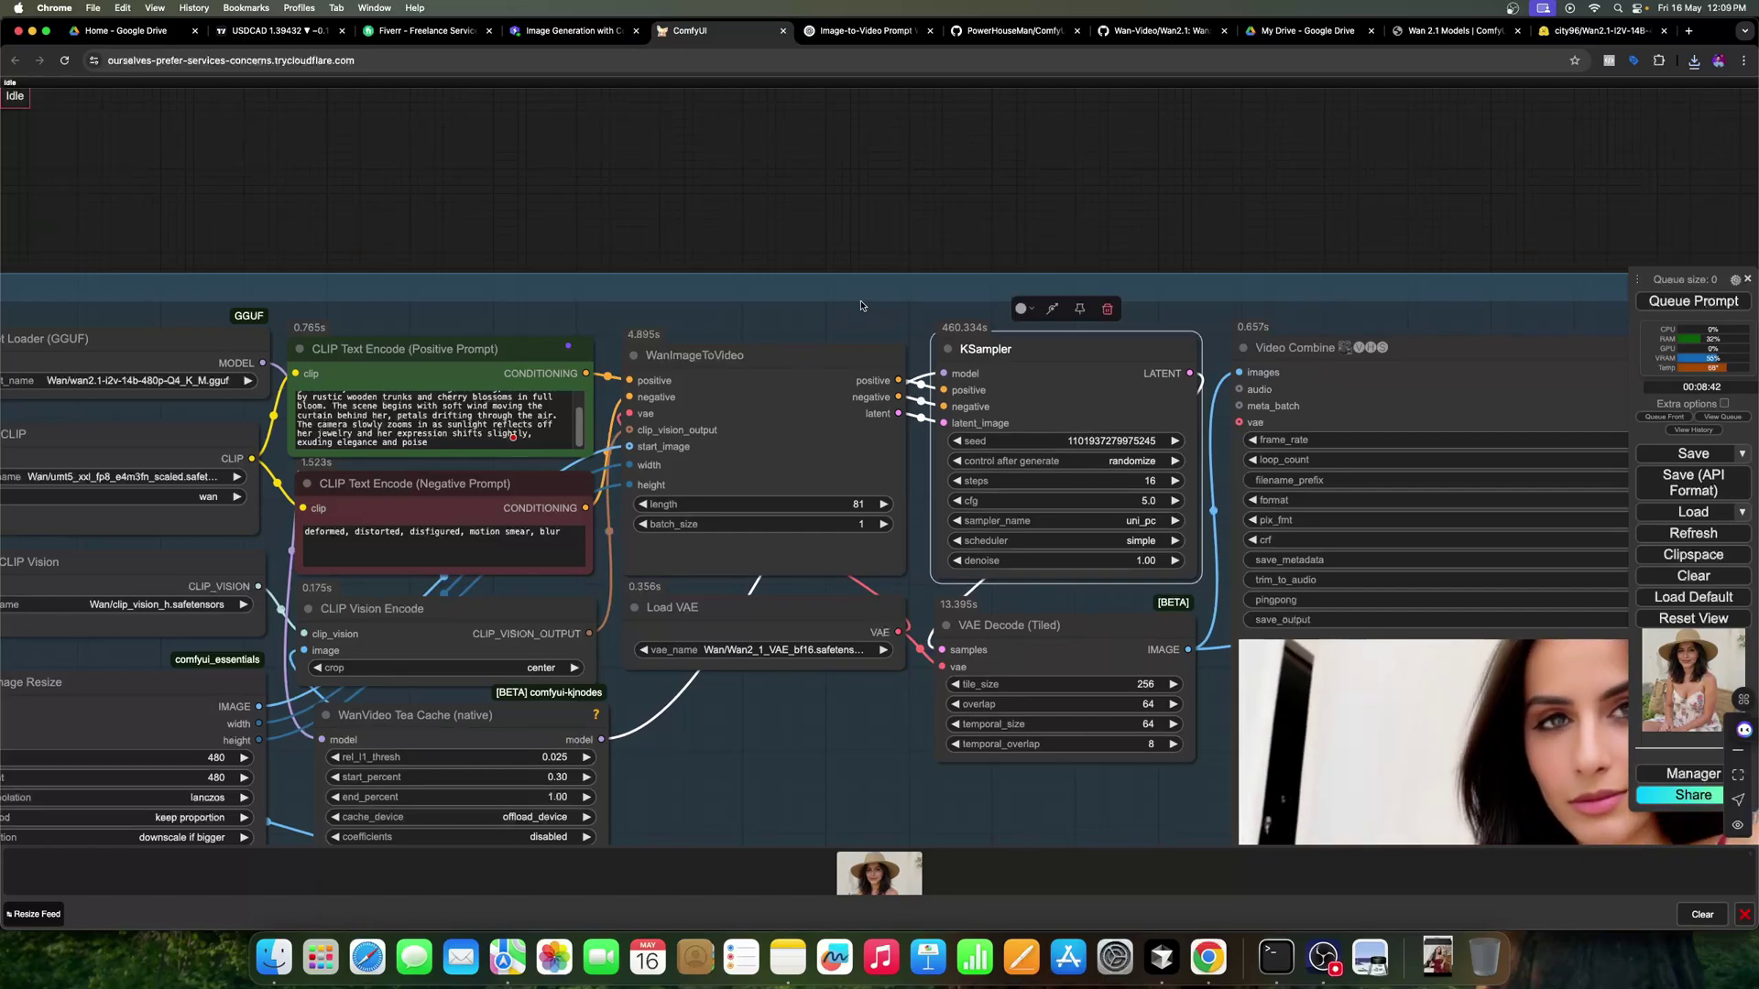
drag(861, 305, 834, 236)
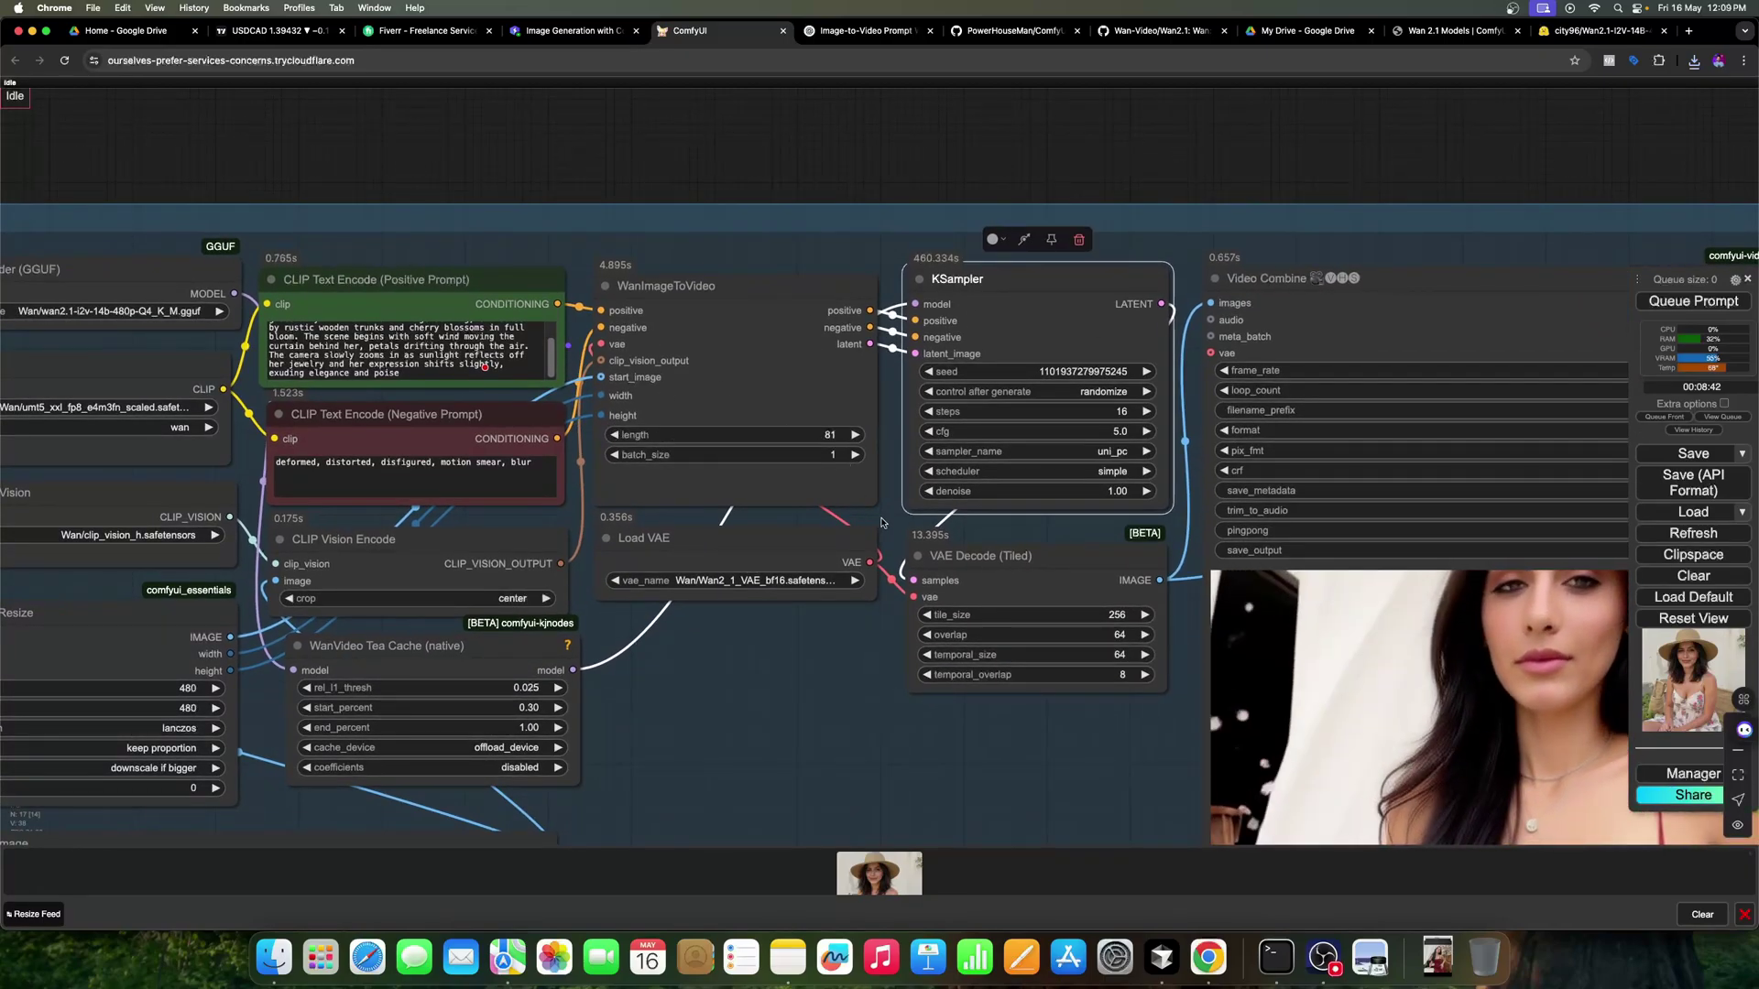
drag(882, 523, 805, 518)
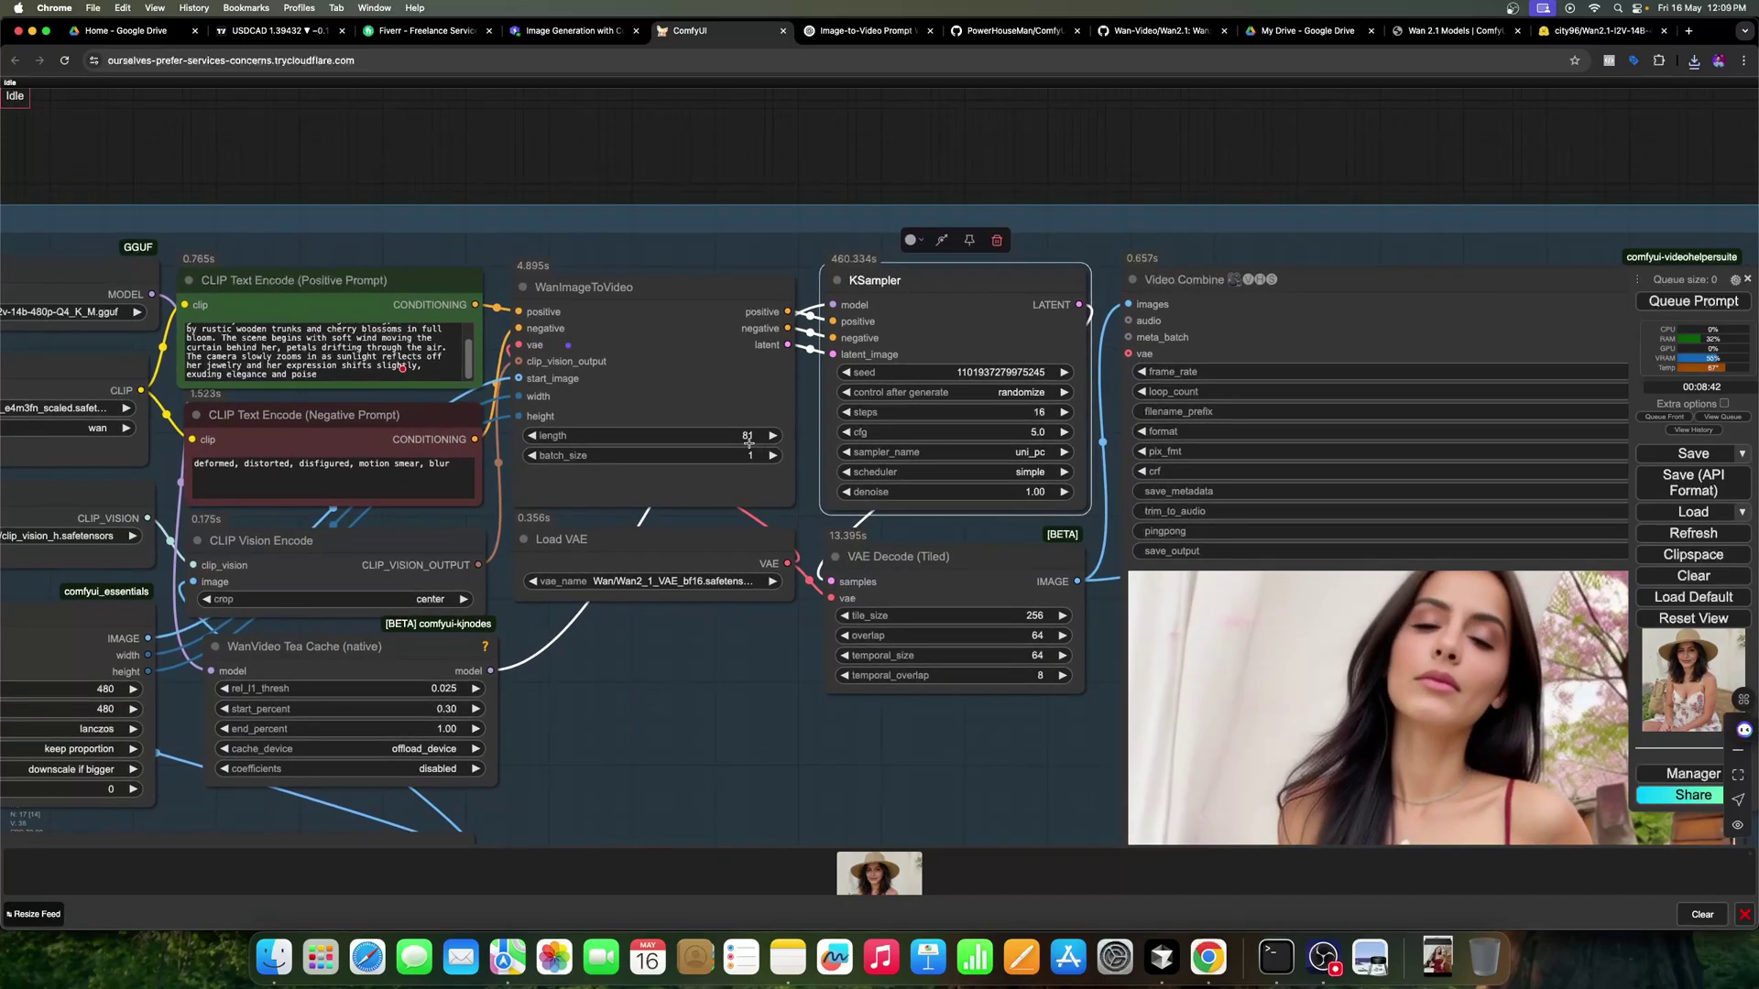
drag(1016, 677, 795, 663)
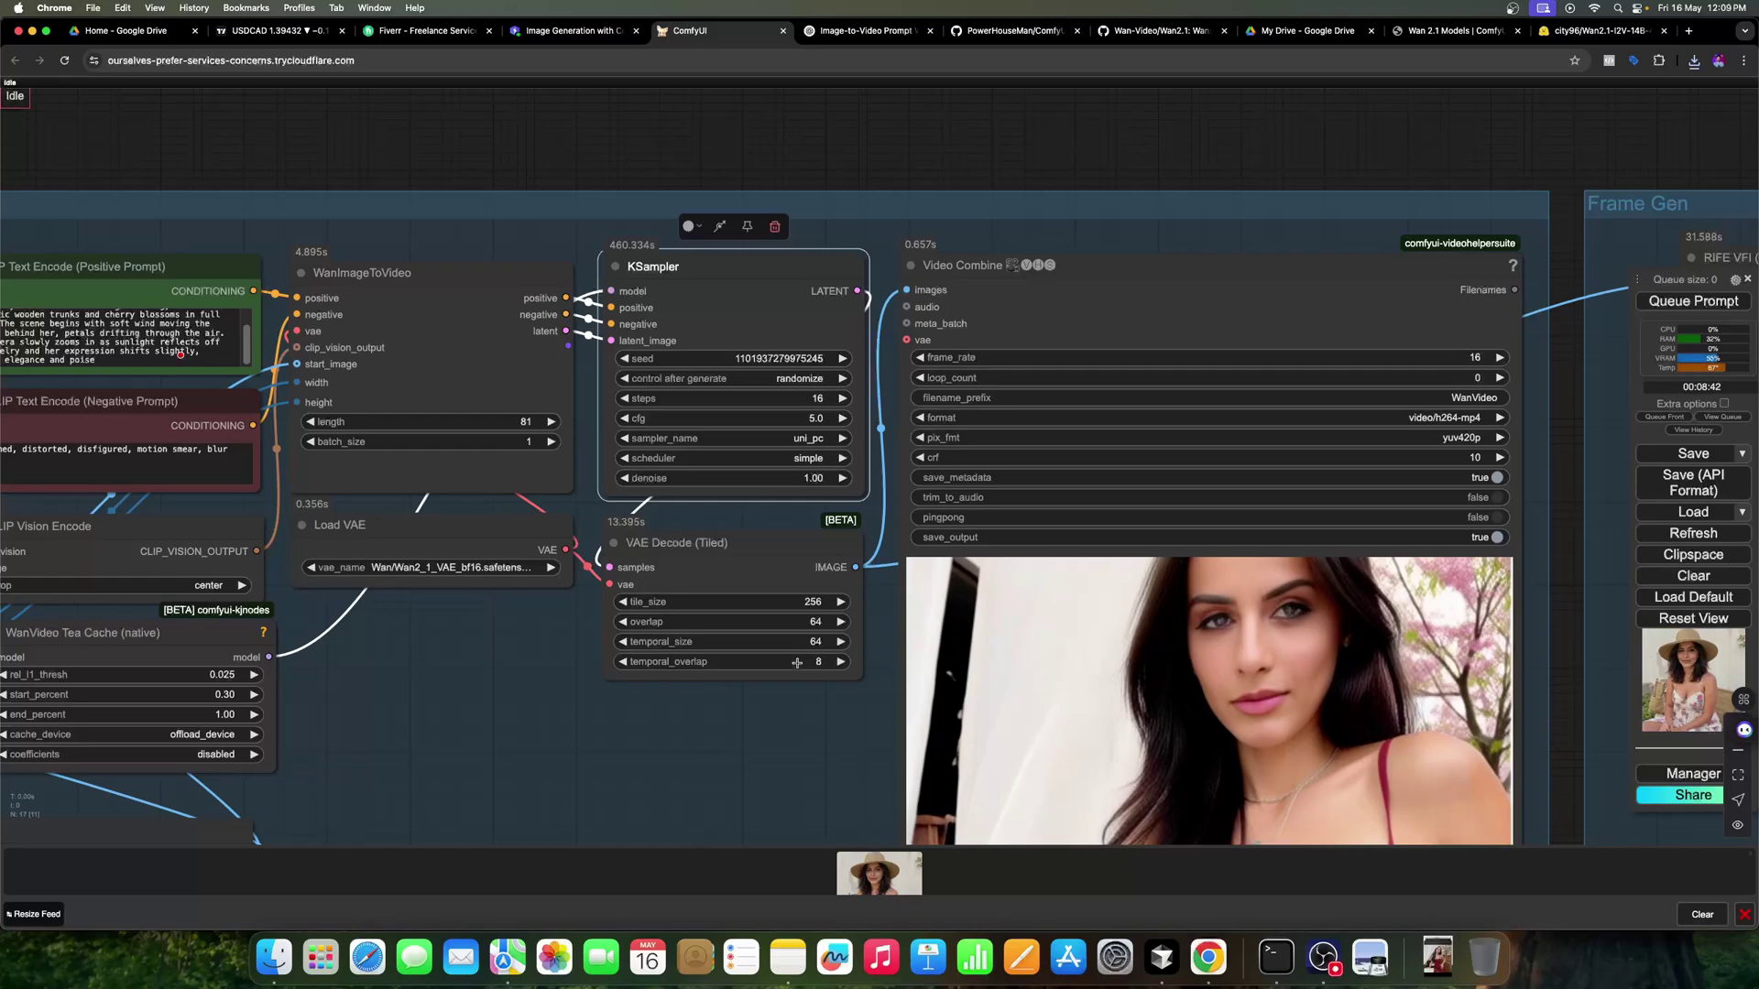
scroll(794, 663, down, 3)
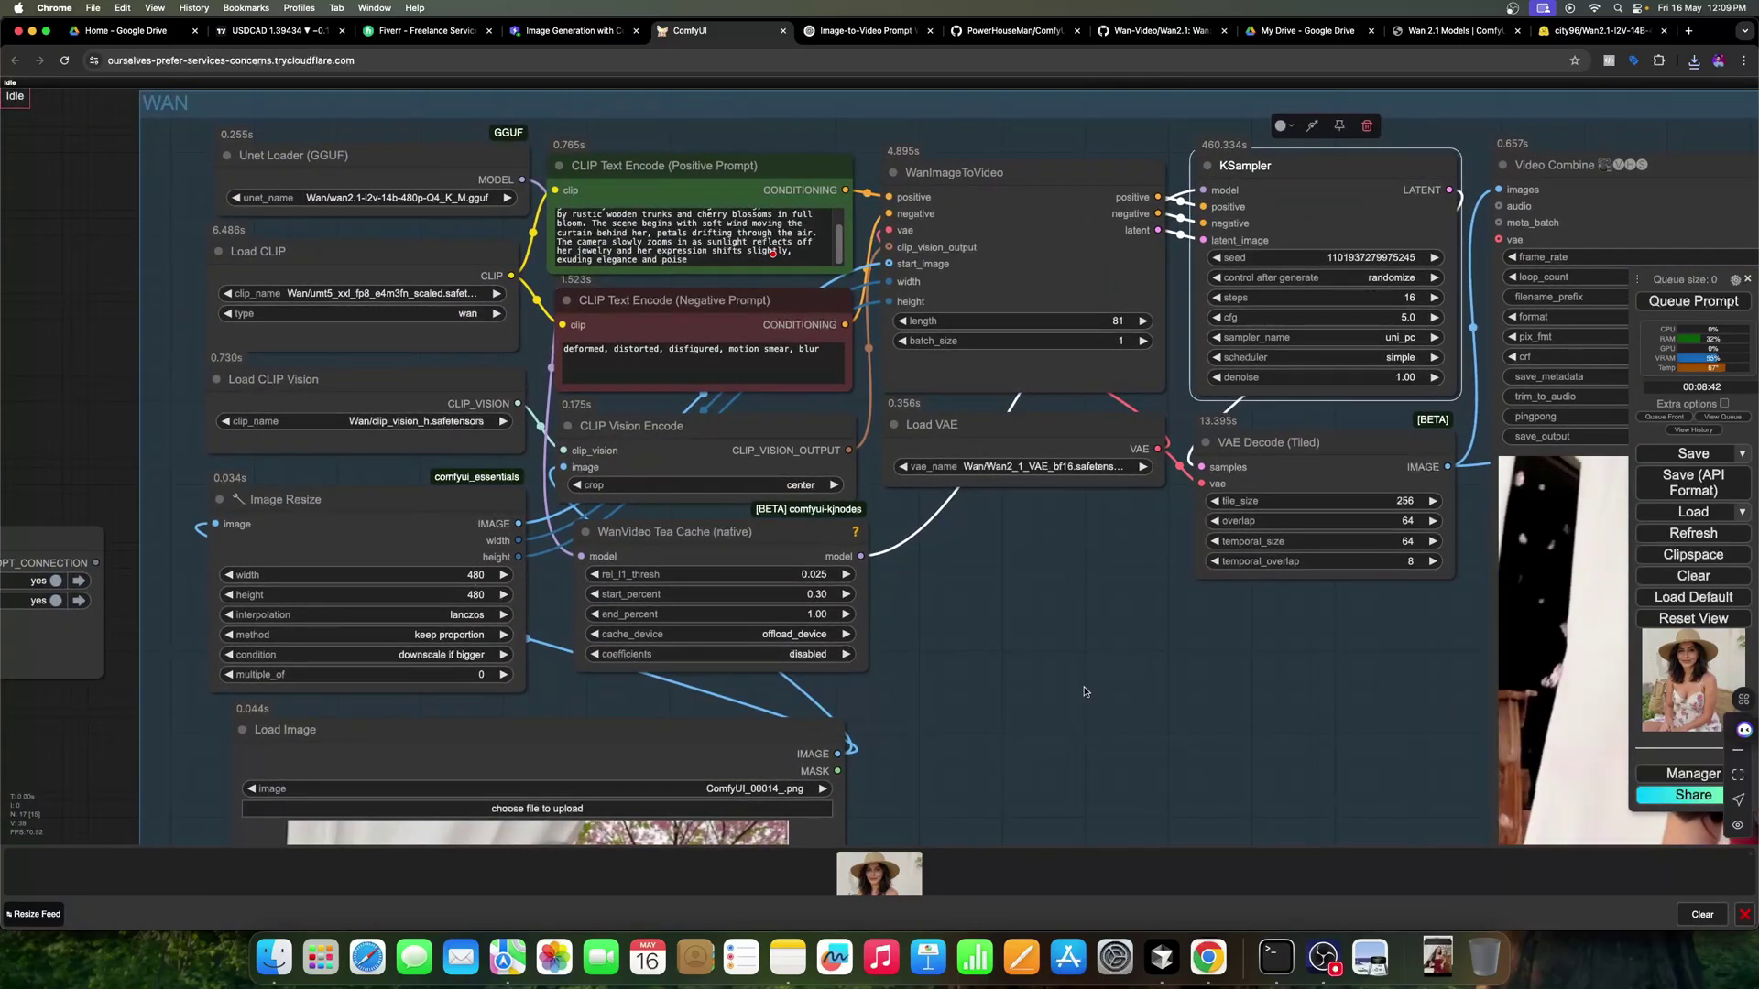
drag(1085, 692, 687, 619)
drag(825, 619, 275, 686)
mouse_move(797, 275)
mouse_down()
mouse_move(613, 189)
mouse_move(745, 181)
mouse_up()
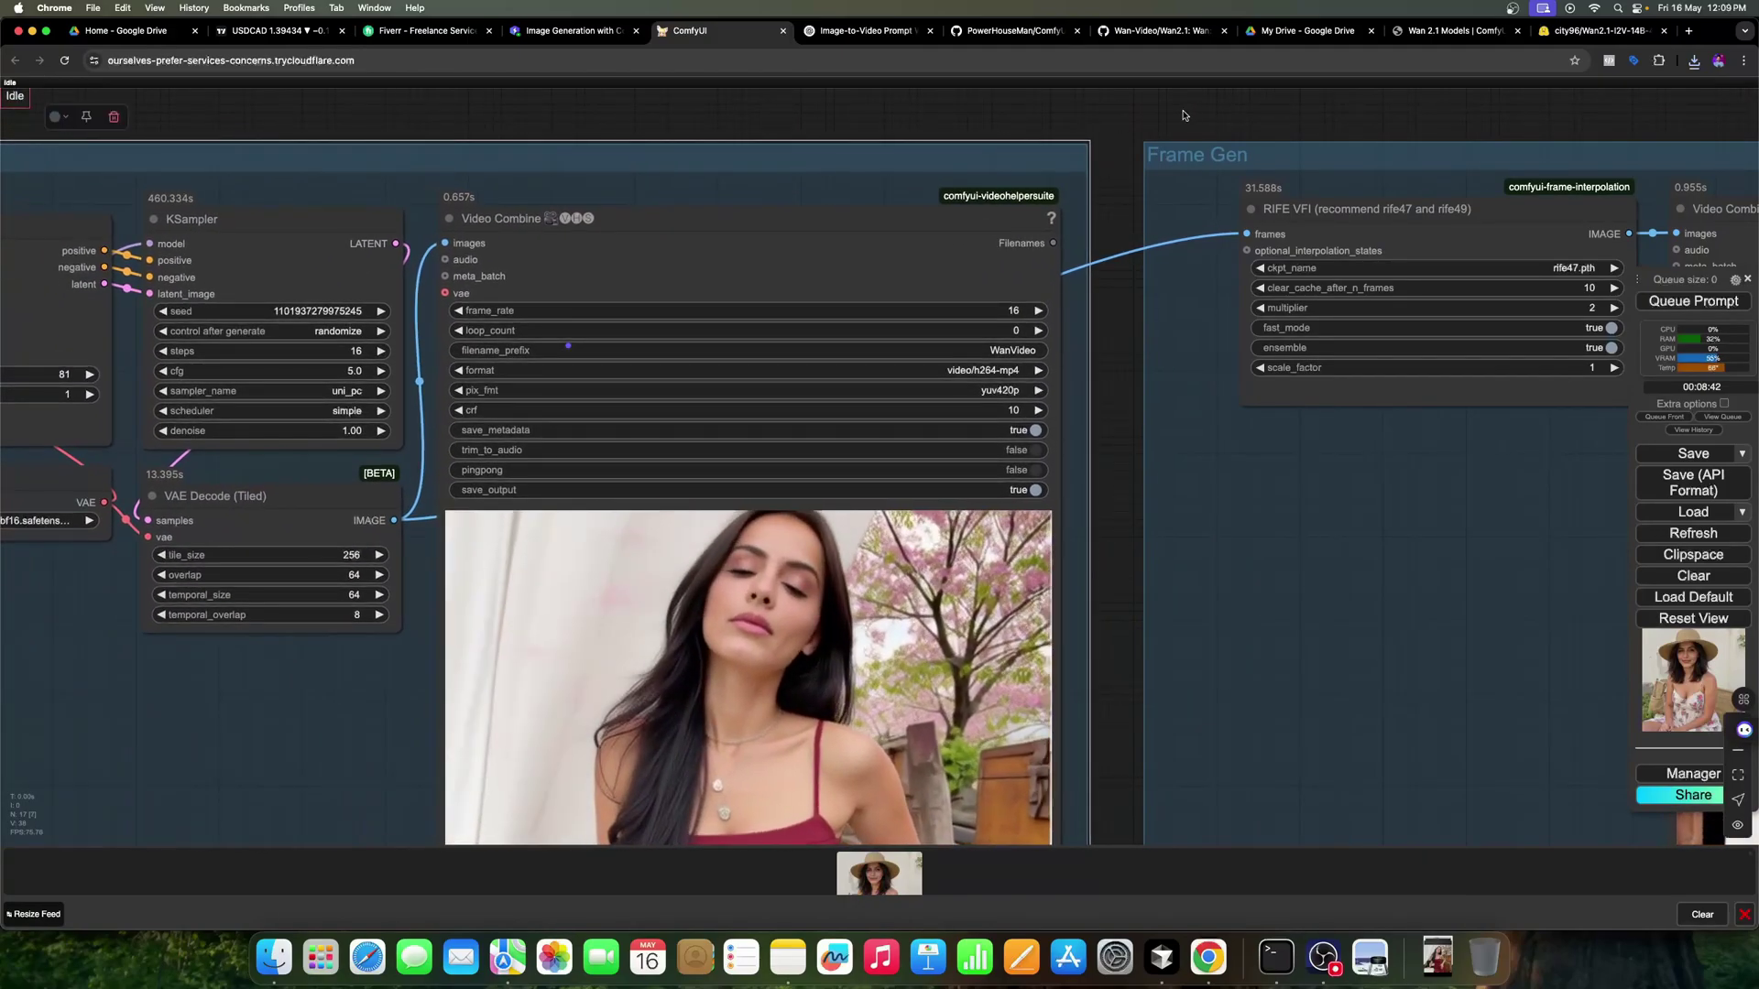
drag(1184, 114, 1007, 182)
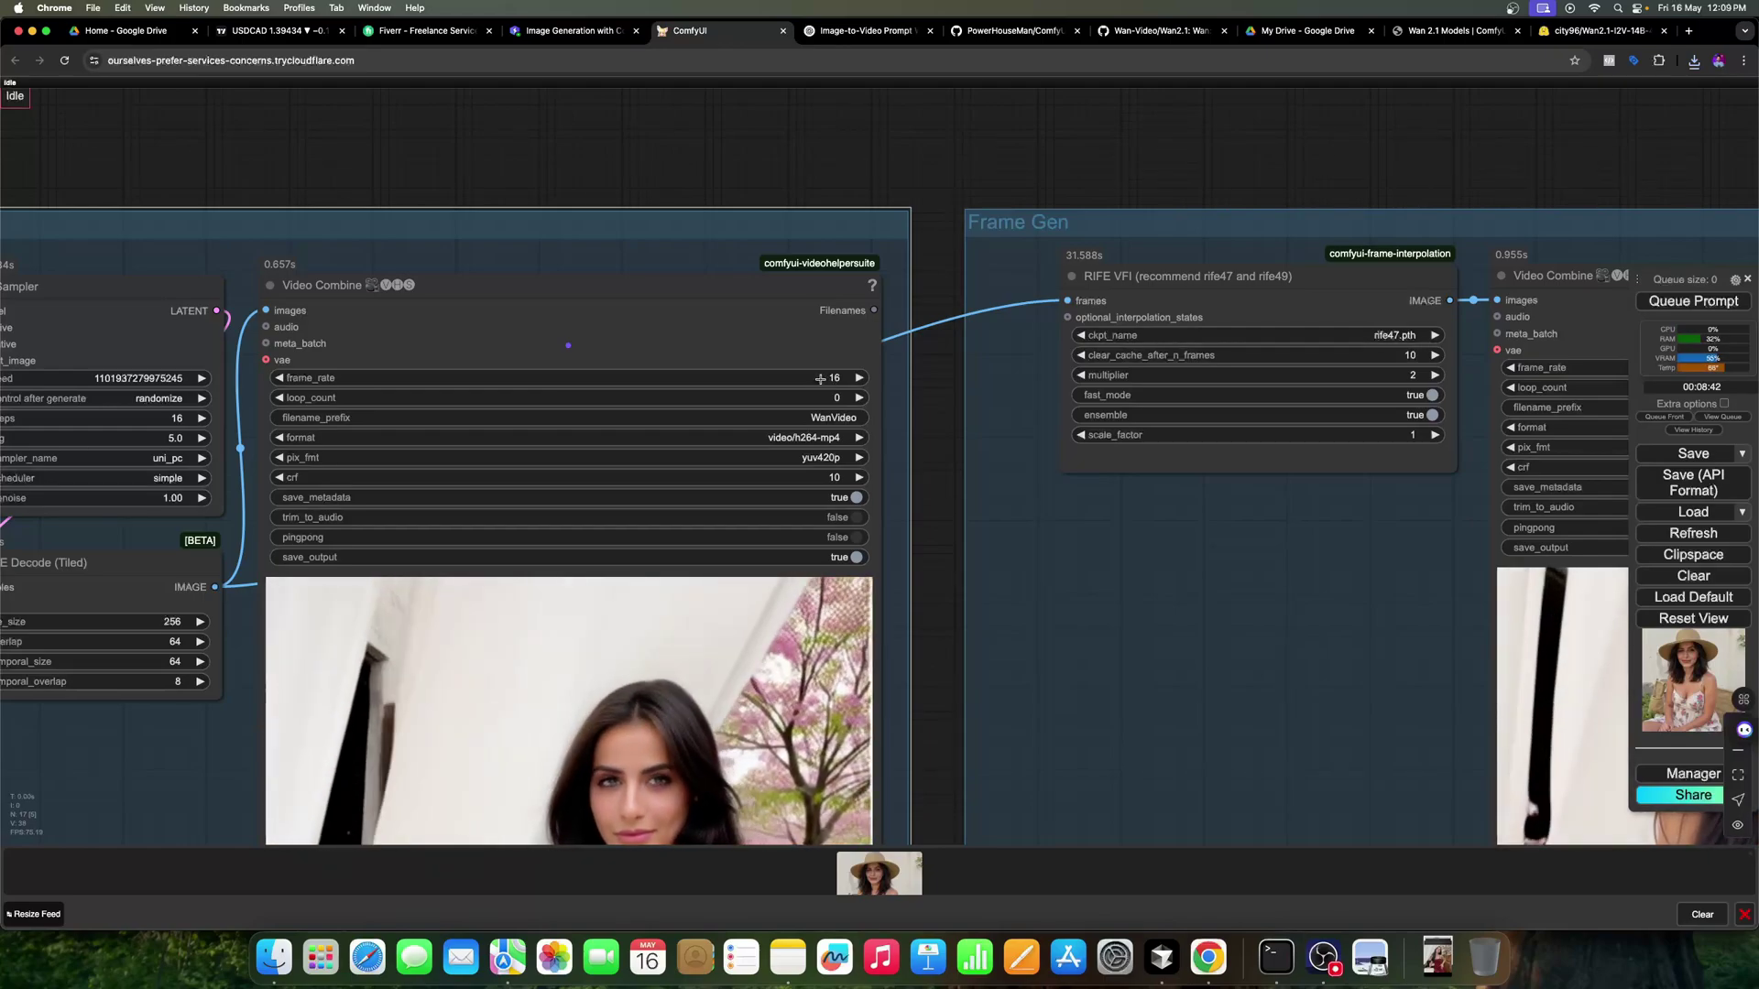
drag(948, 550, 575, 547)
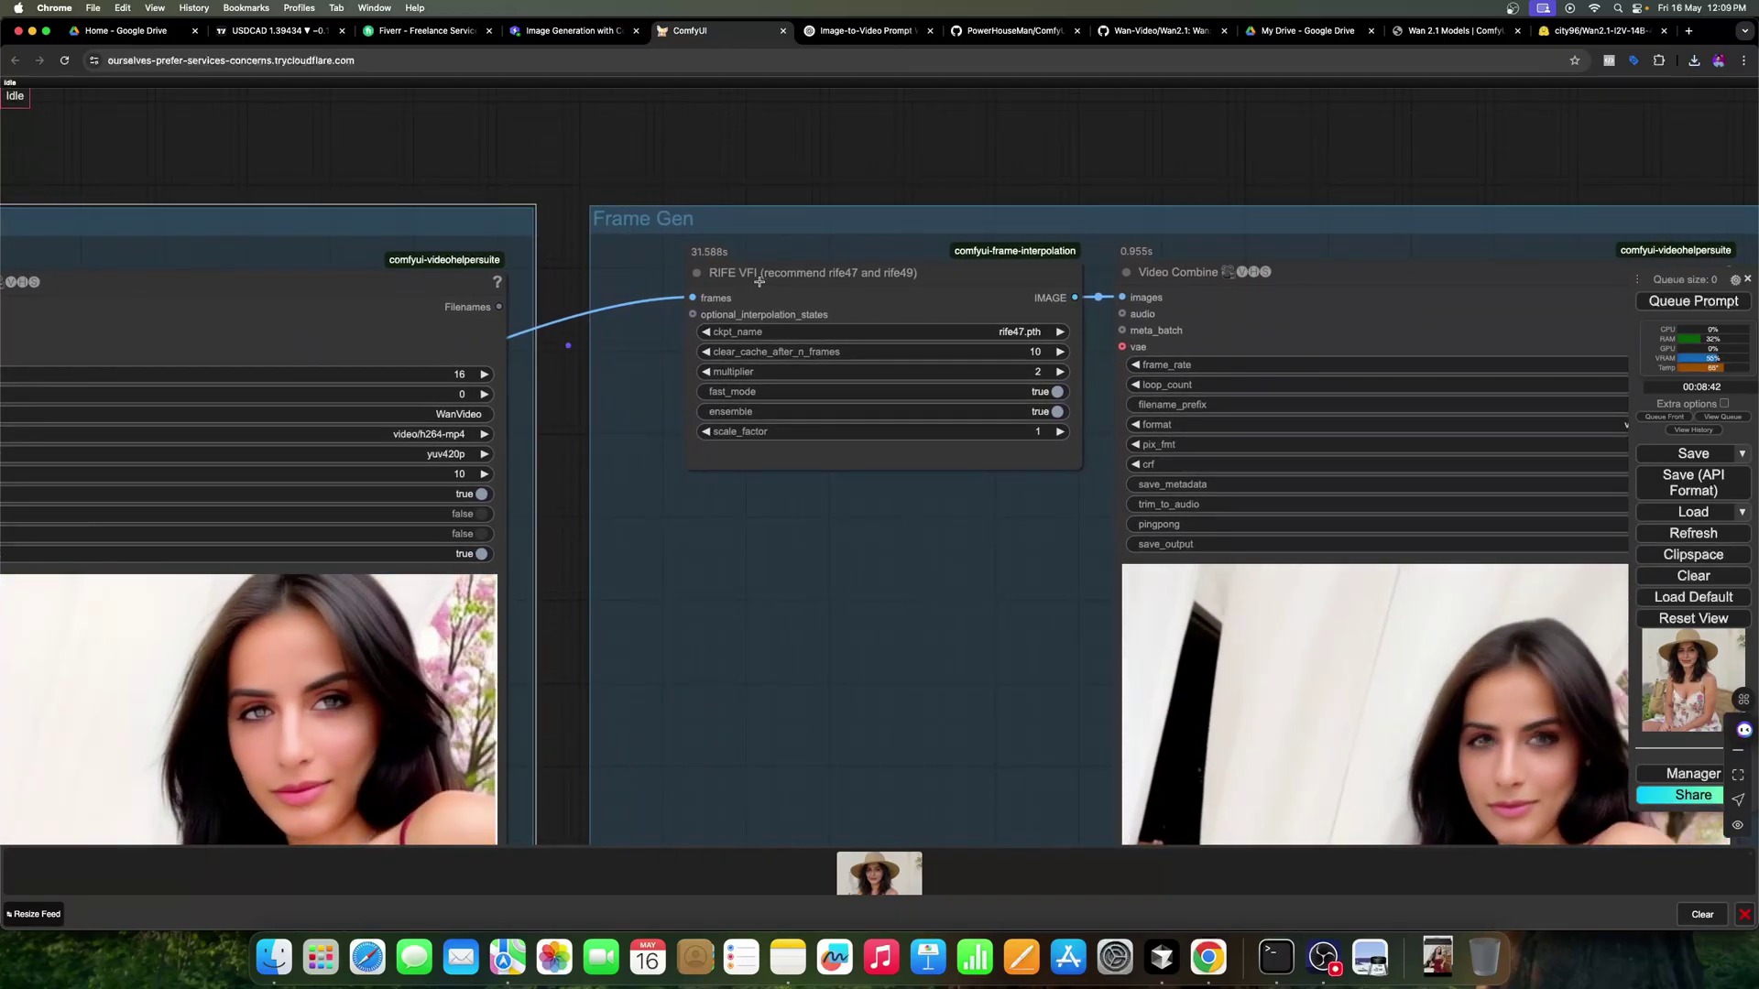
drag(962, 180, 845, 181)
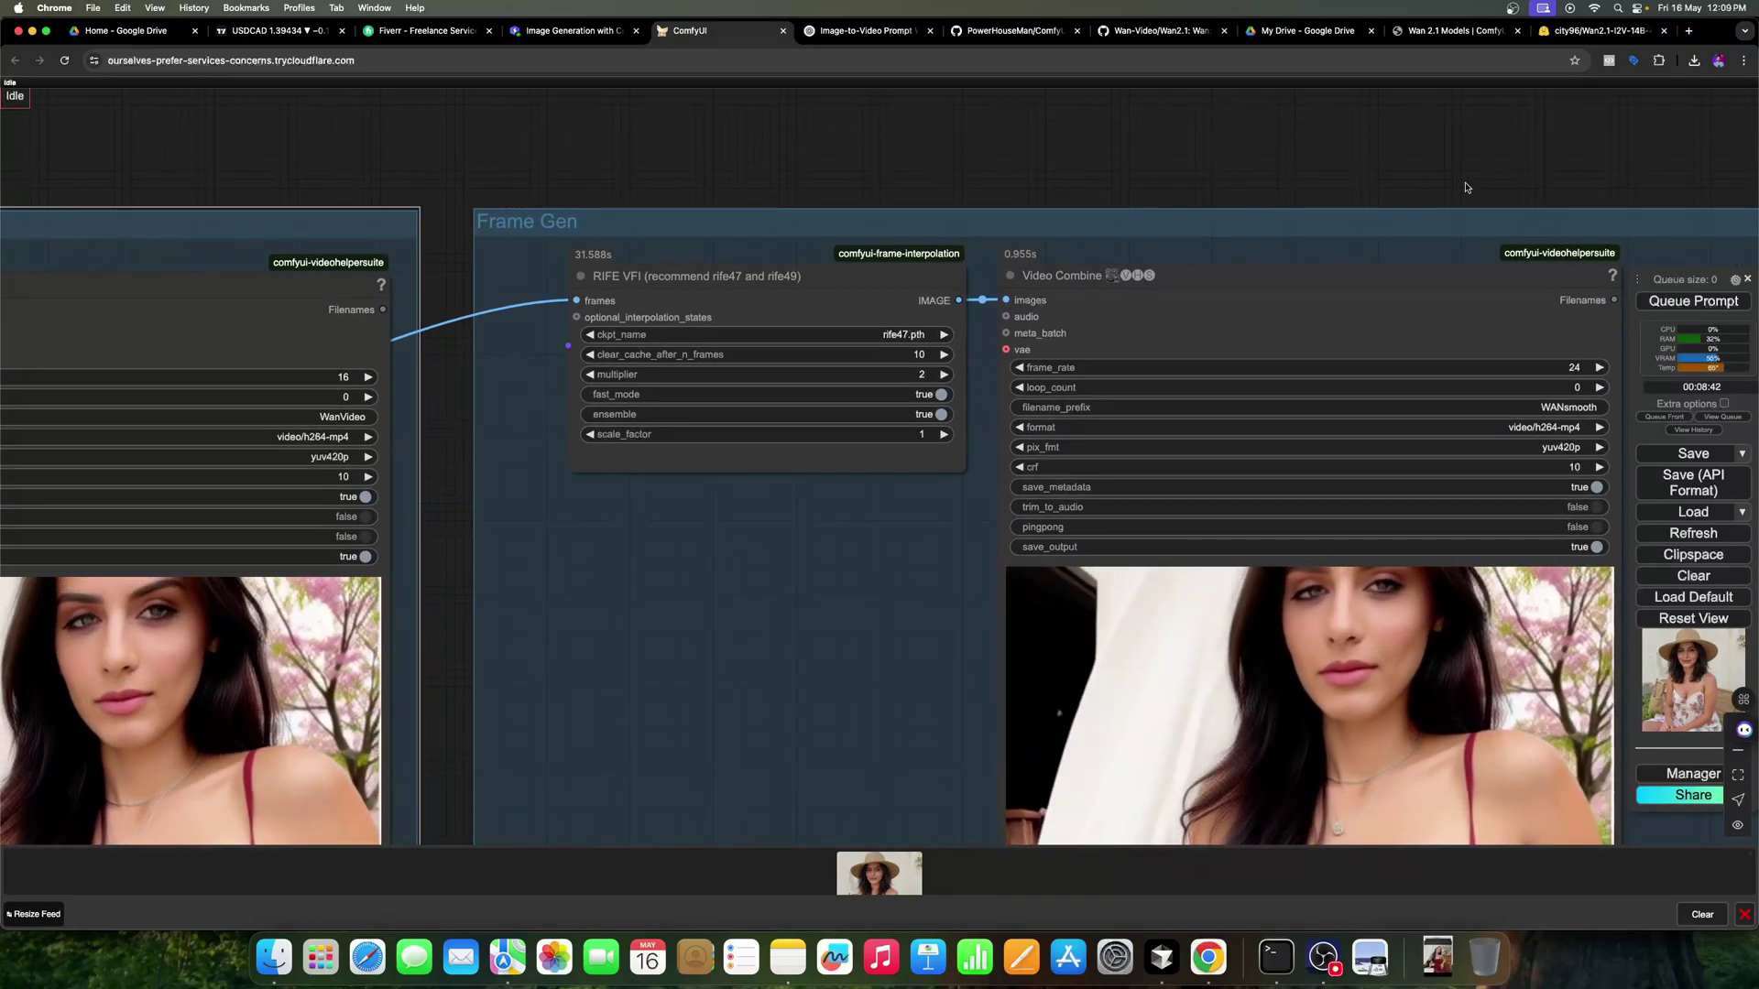
drag(1467, 188, 1322, 172)
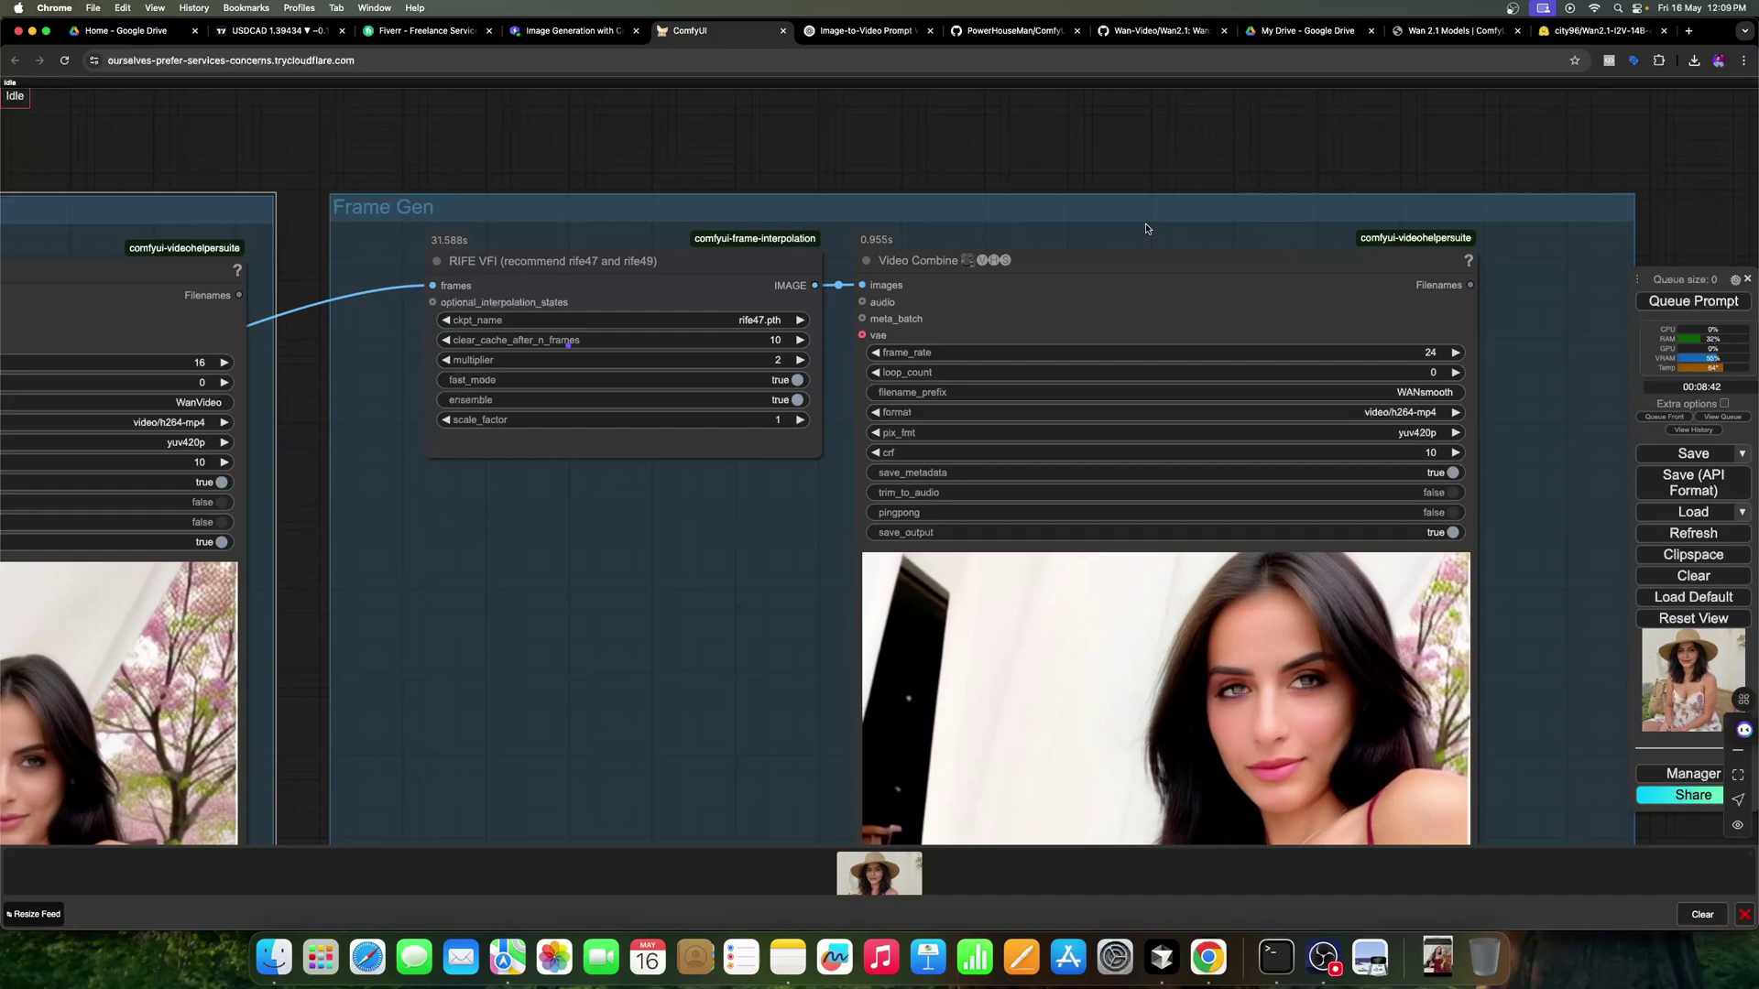
drag(698, 268, 665, 268)
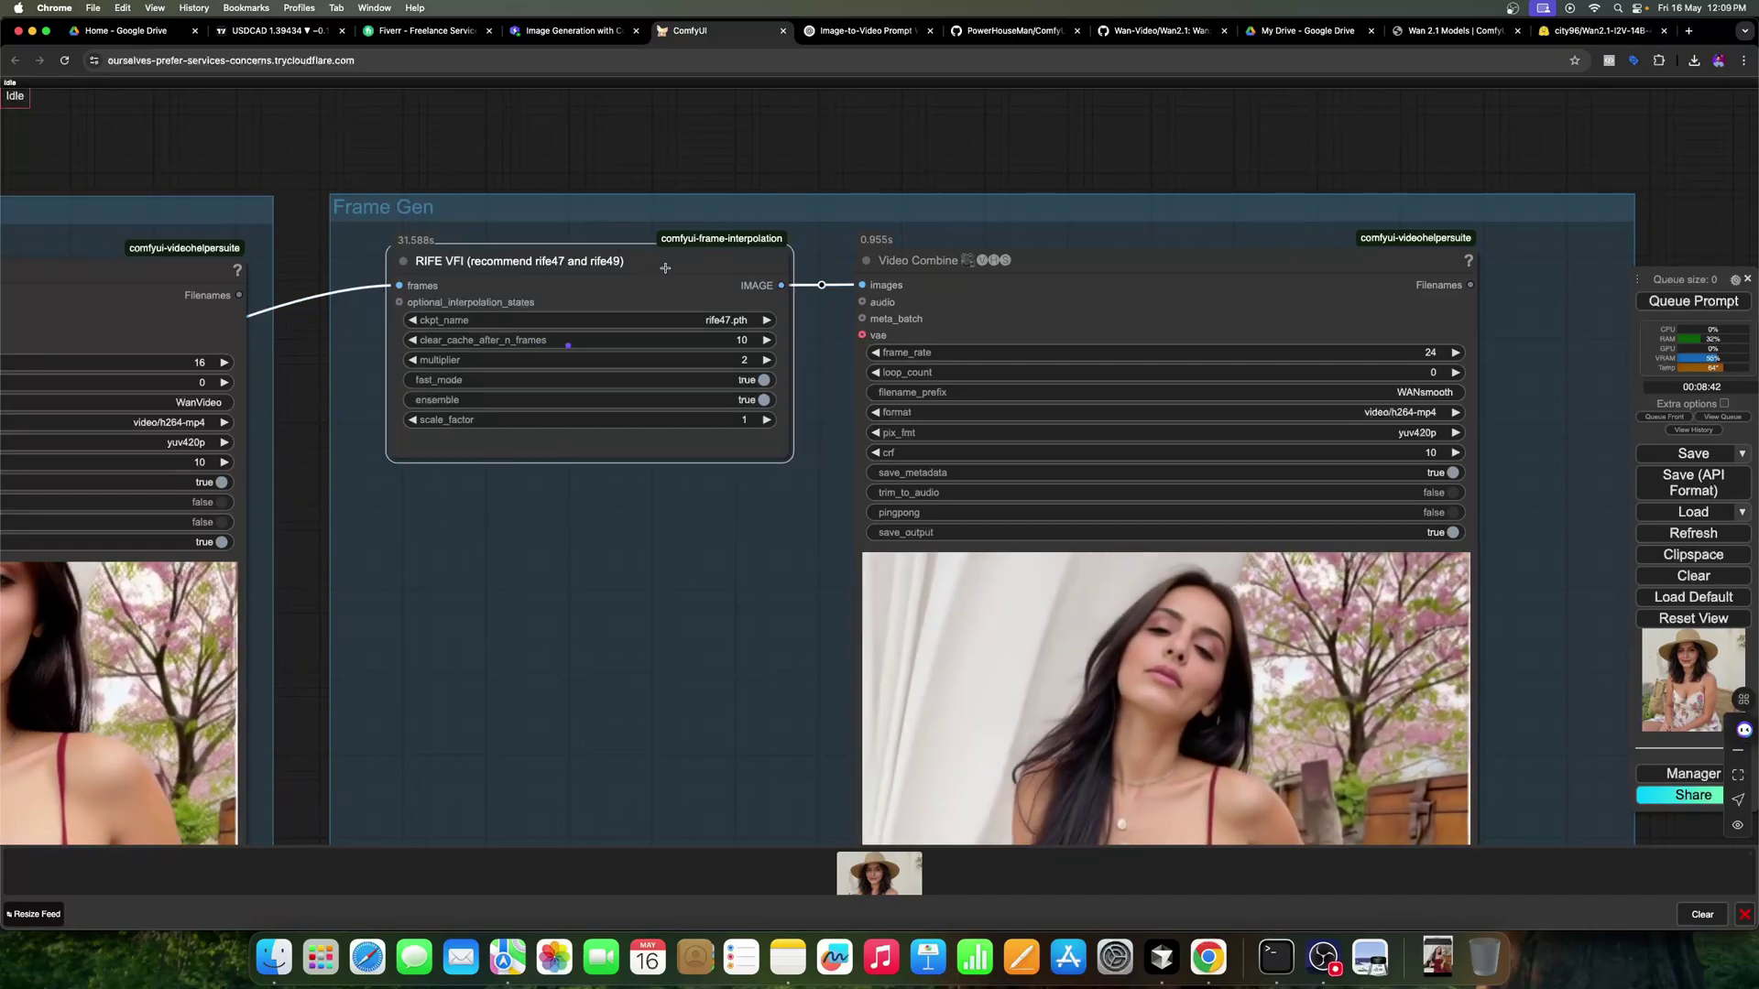
click(962, 262)
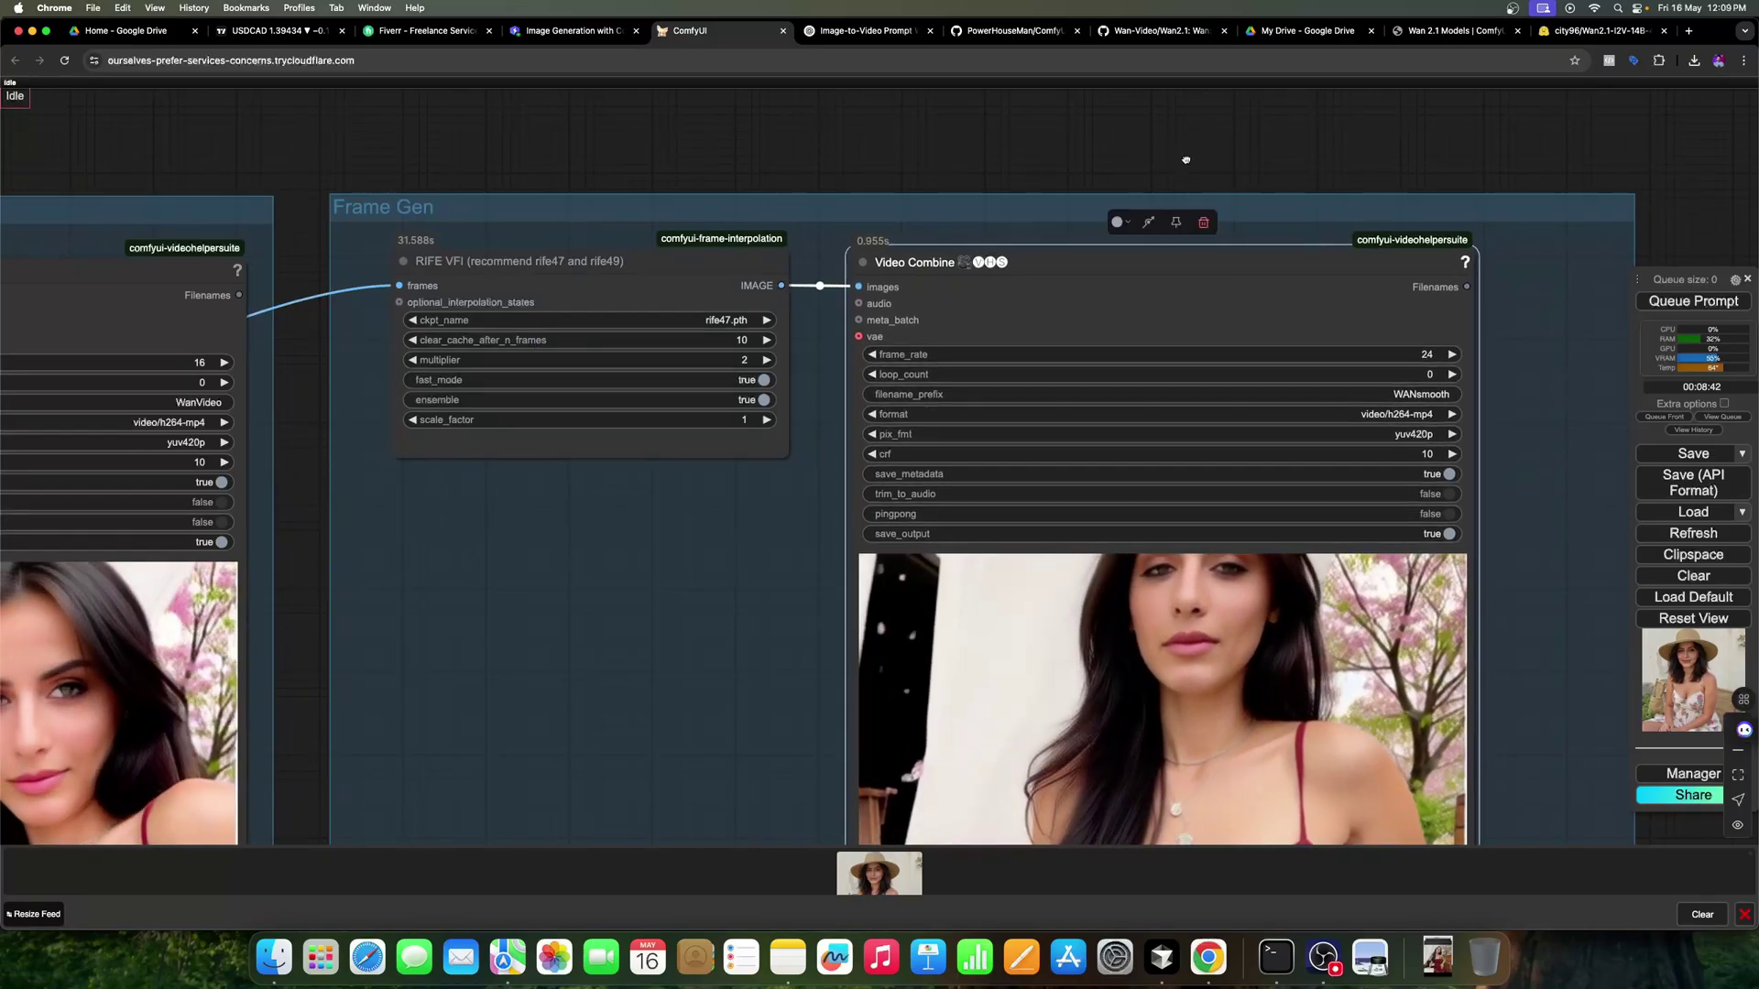
scroll(1186, 276, down, 5)
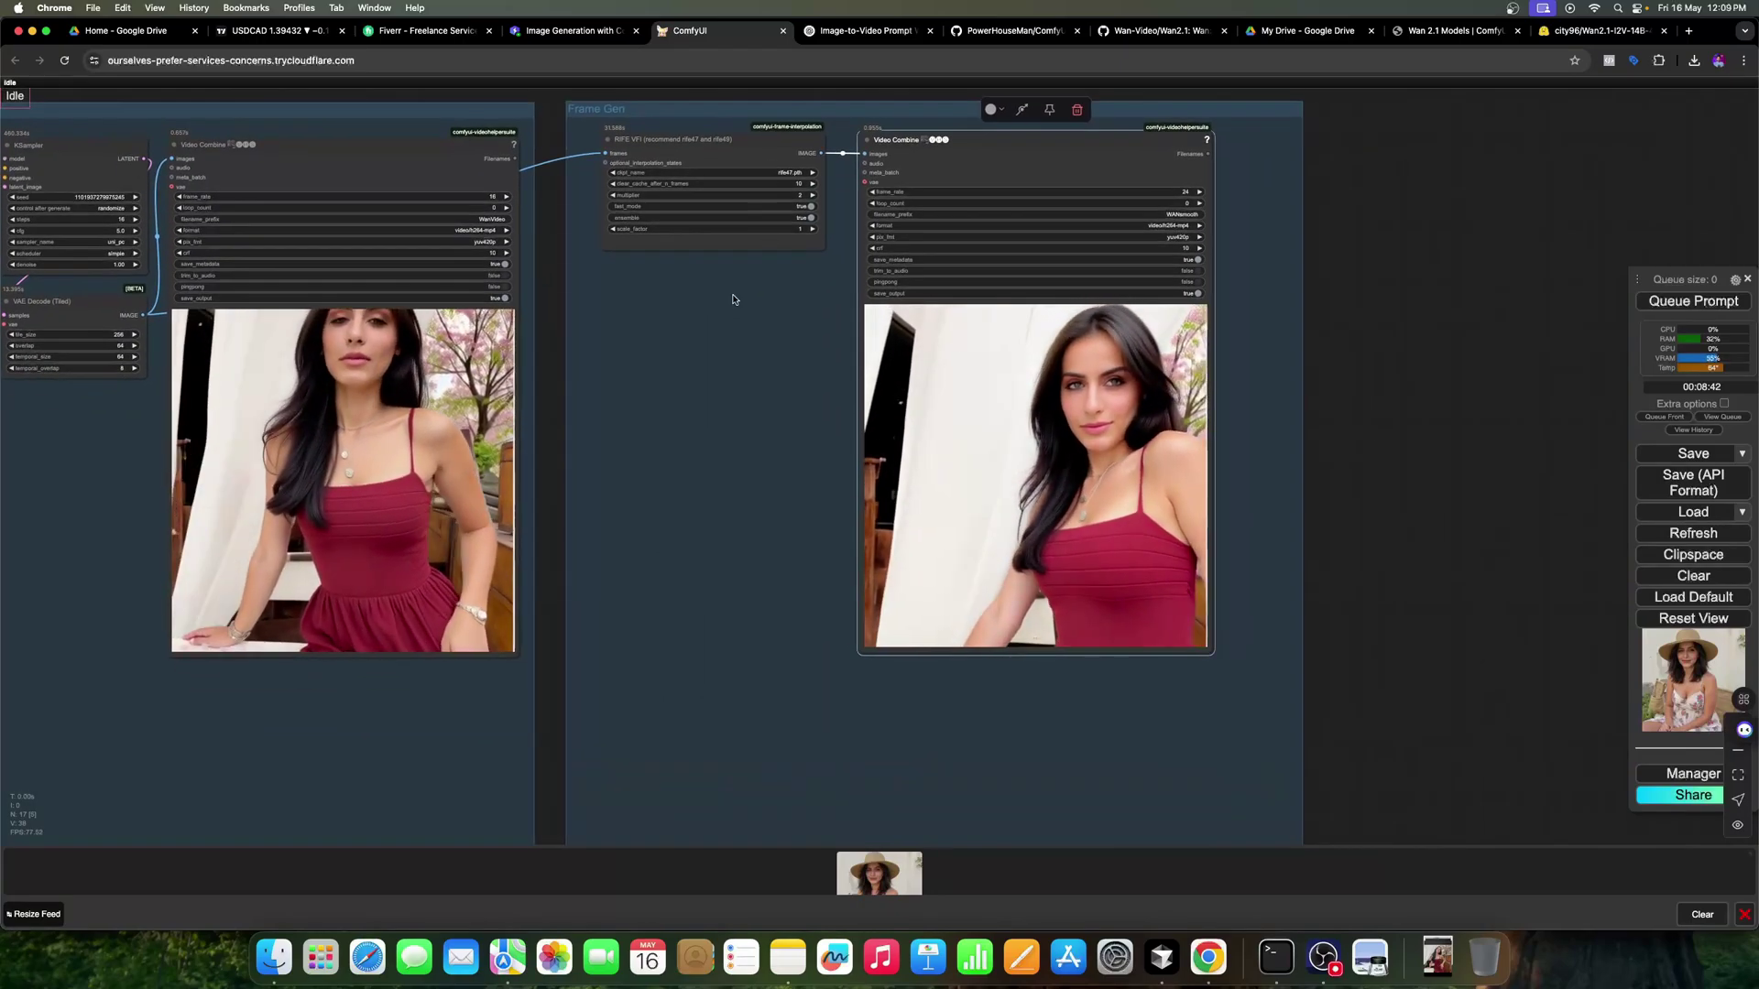
drag(727, 295, 1013, 393)
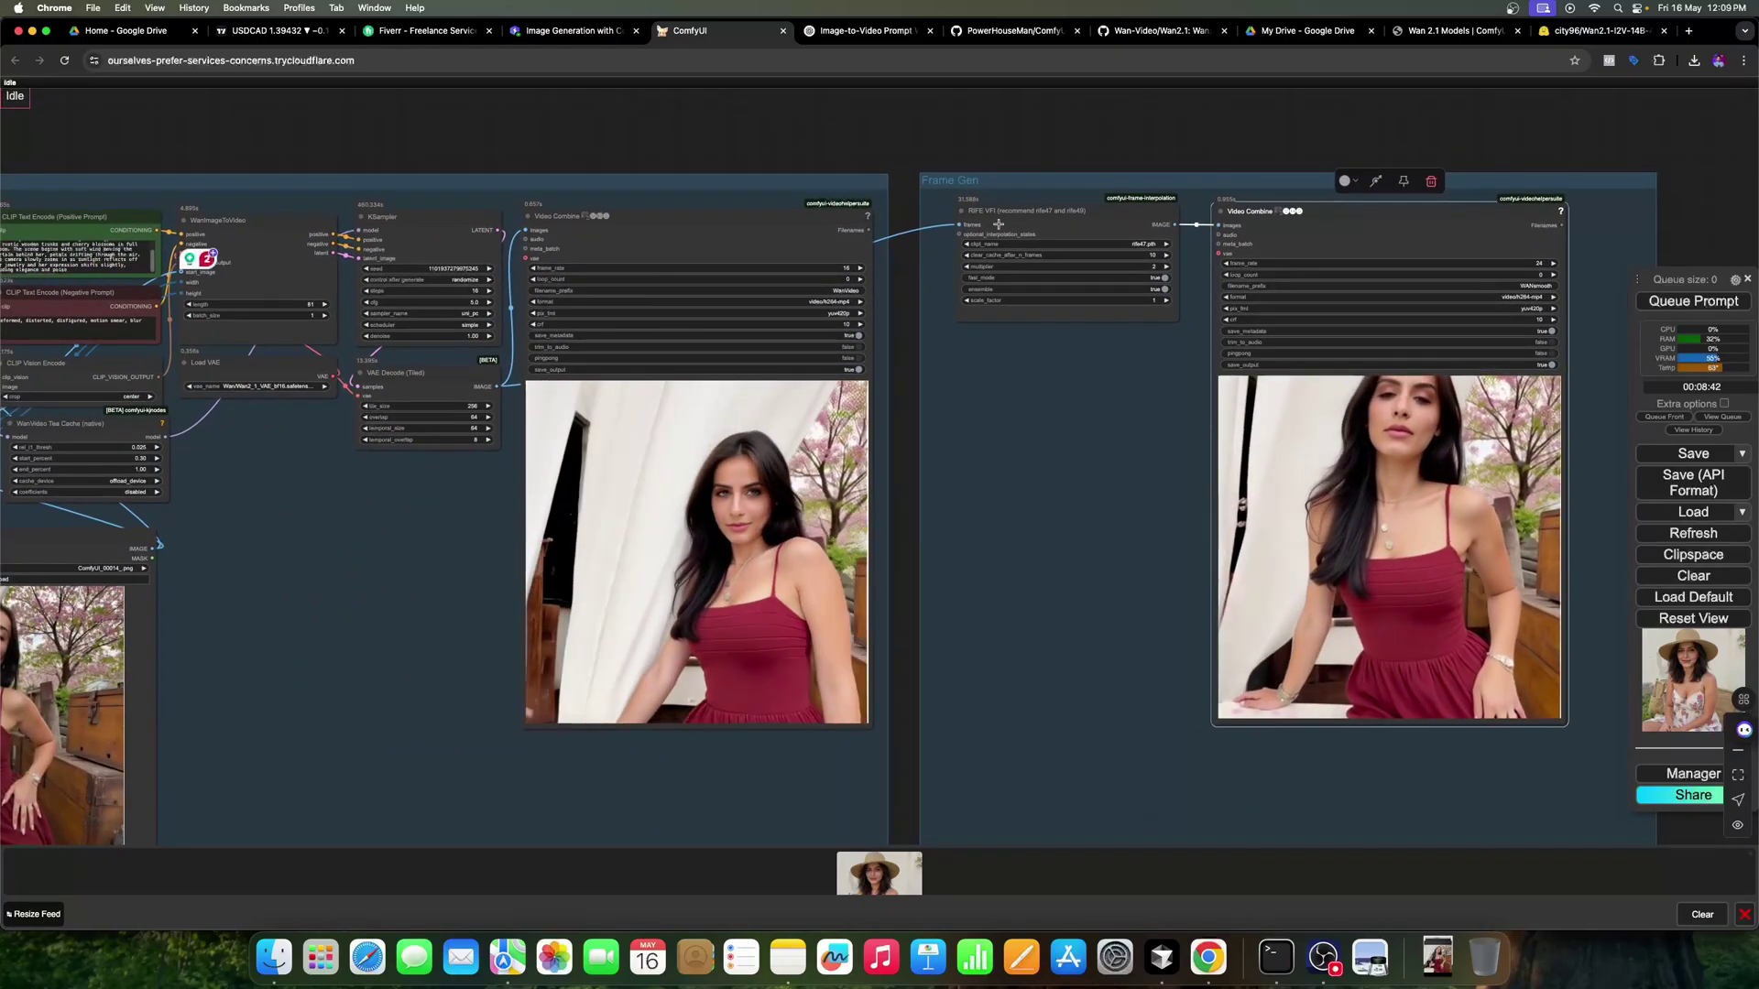
mouse_move(720, 143)
mouse_down()
mouse_move(809, 146)
mouse_move(504, 147)
mouse_up()
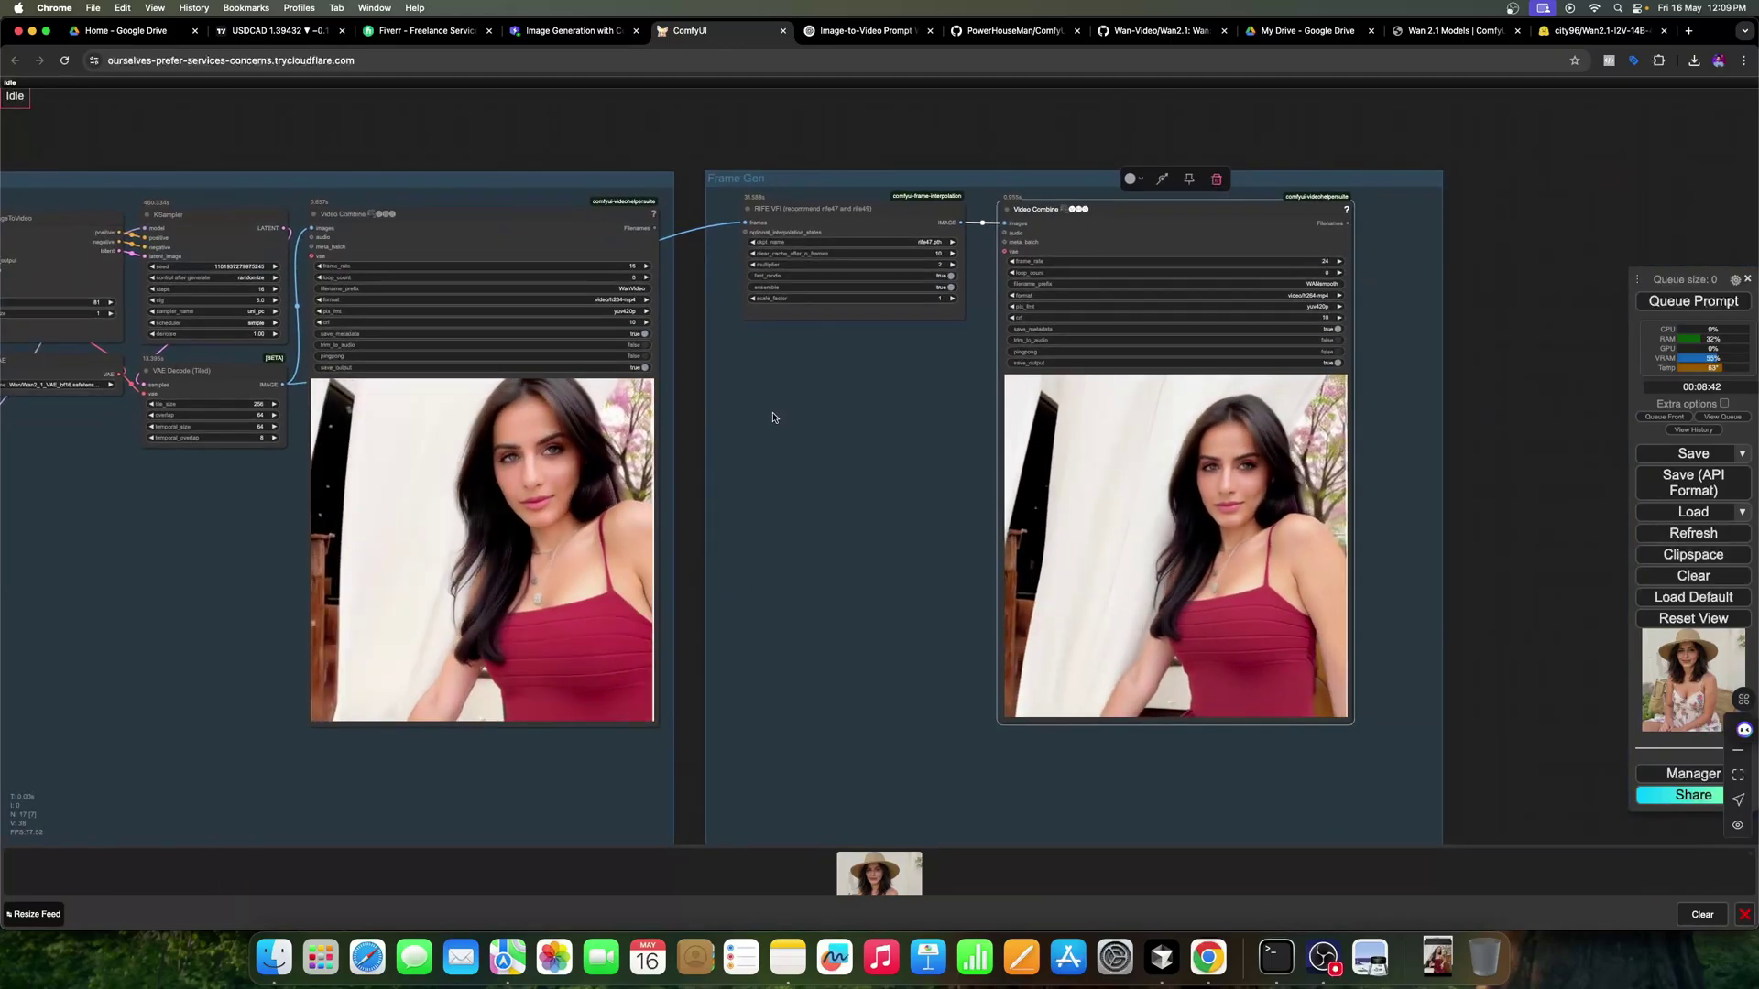
scroll(773, 416, up, 2)
scroll(773, 417, down, 4)
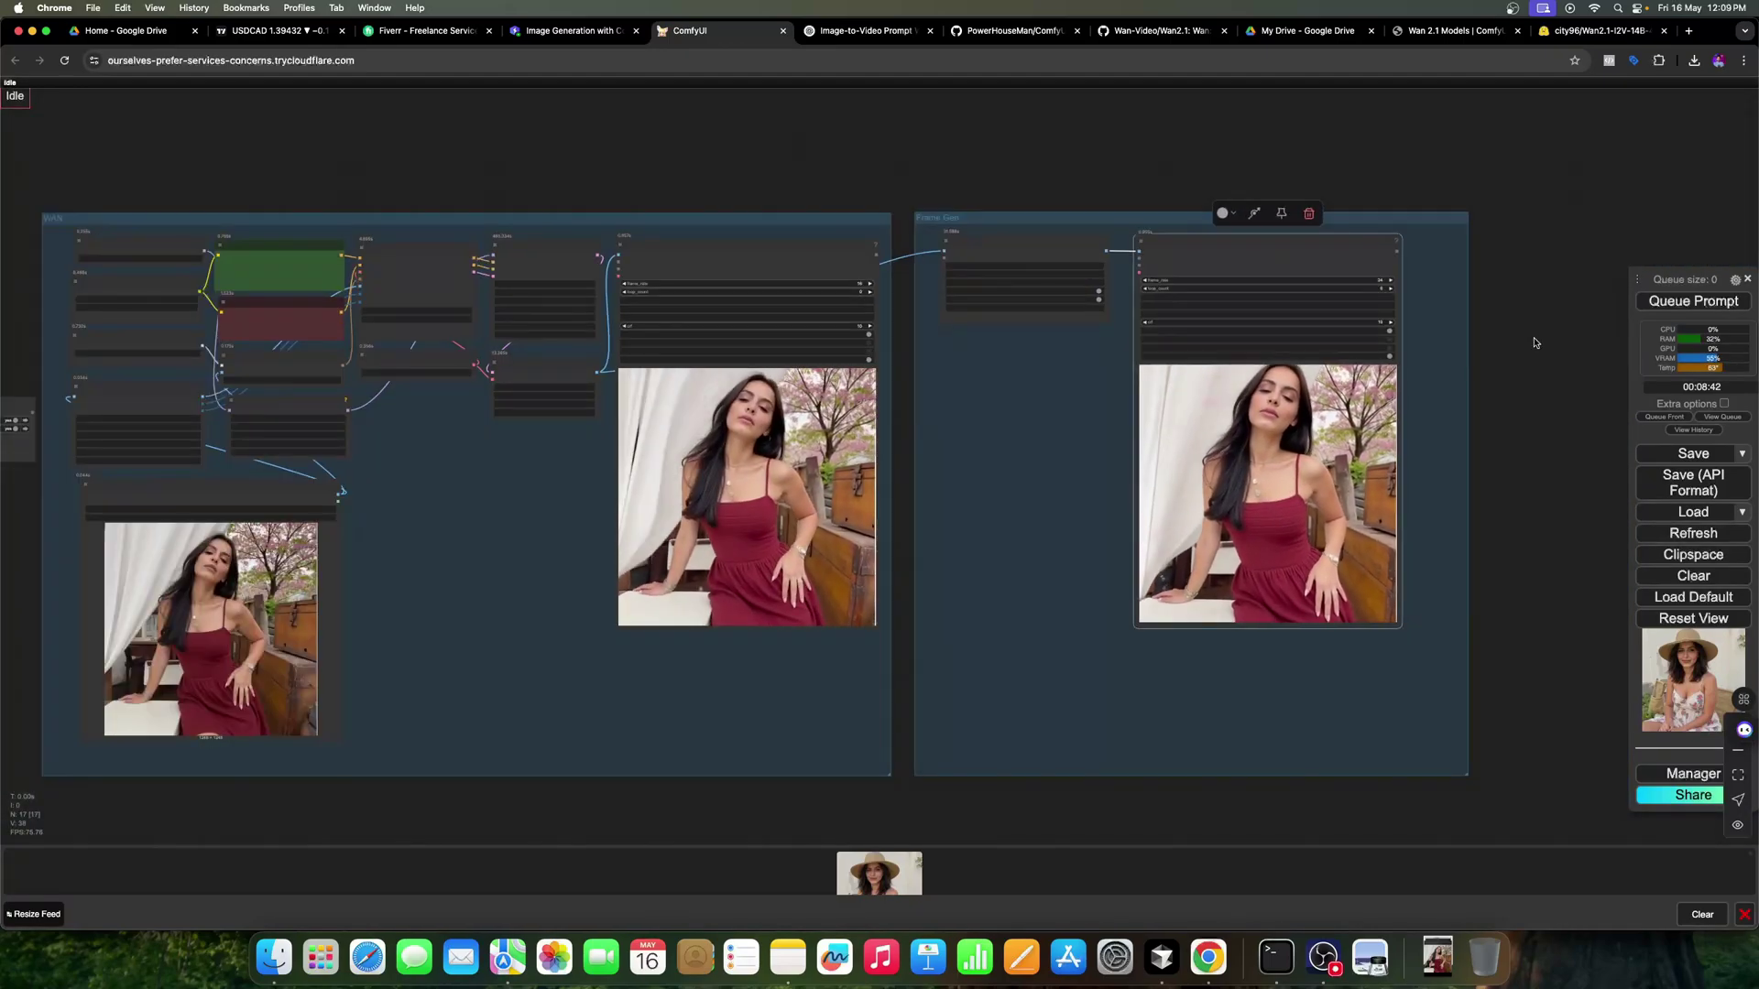
drag(881, 176, 982, 198)
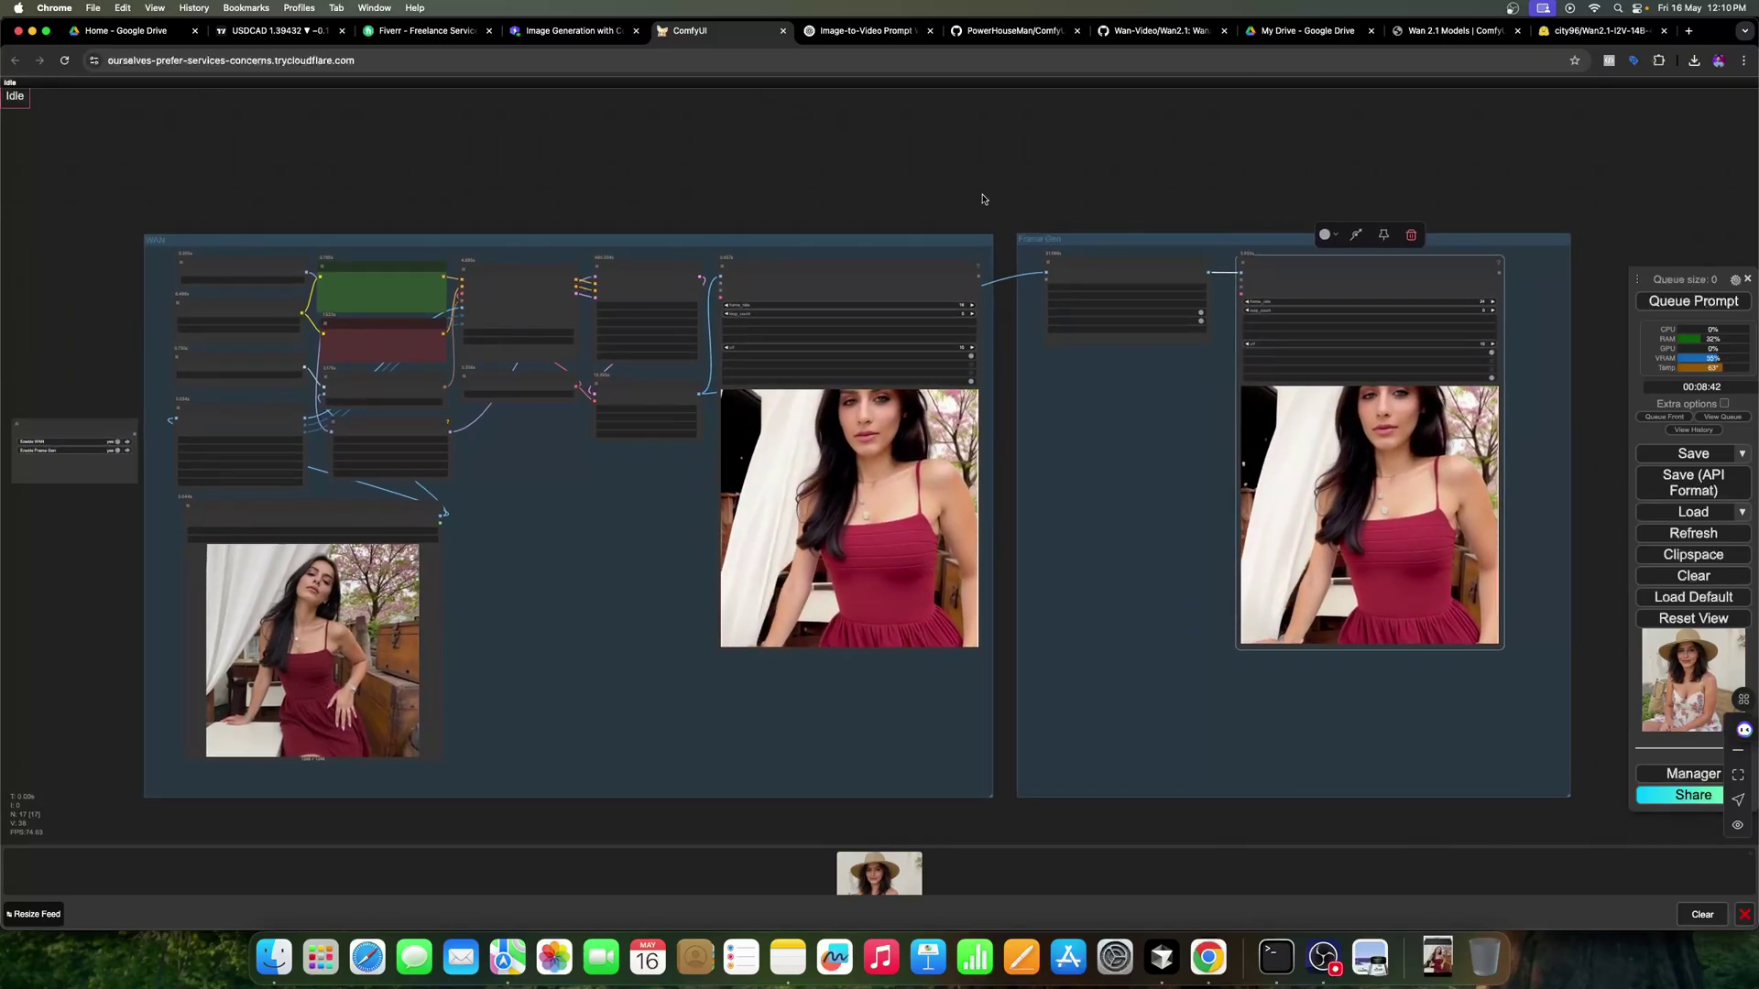